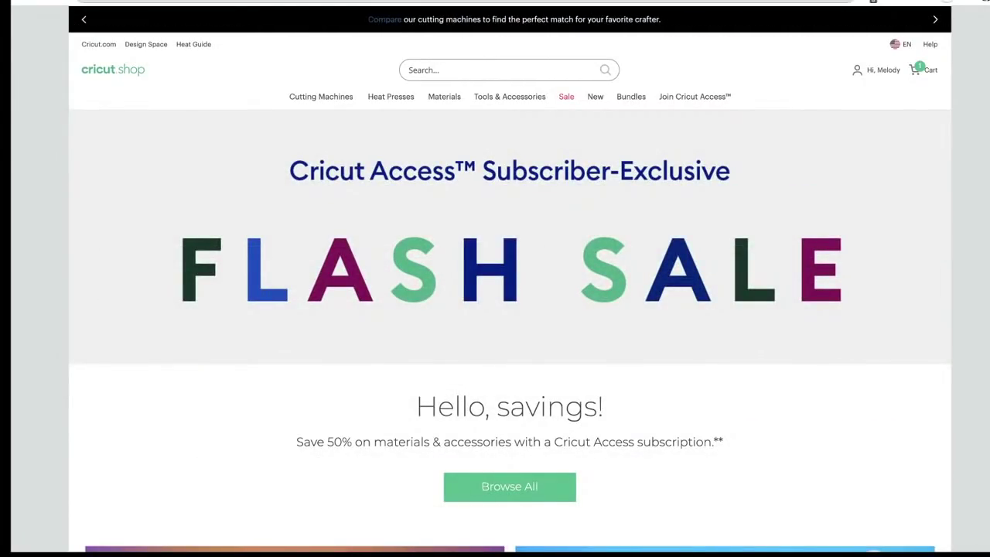
pyautogui.moveTo(411, 552); pyautogui.dragTo(607, 45)
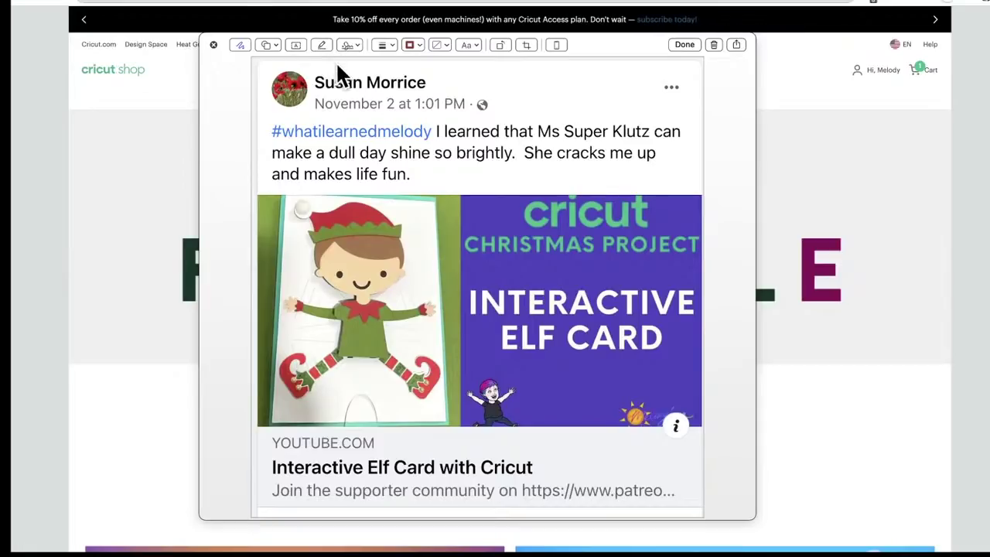
pyautogui.moveTo(594, 43); pyautogui.dragTo(586, 44)
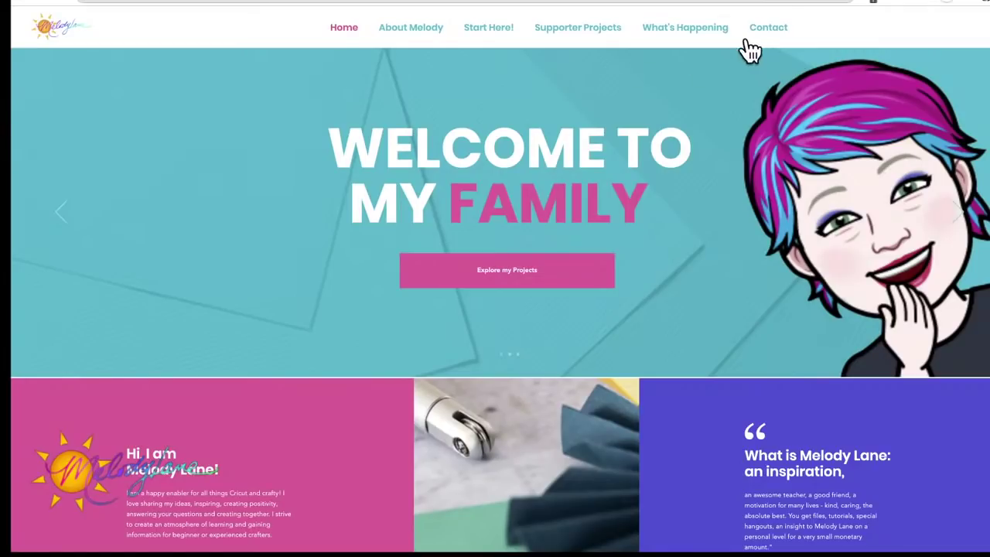
# Step: Look over the website's Contact page down to the message form and return to the page's beginning
pyautogui.scroll(-3, 516, 262)
pyautogui.scroll(-10, 515, 261)
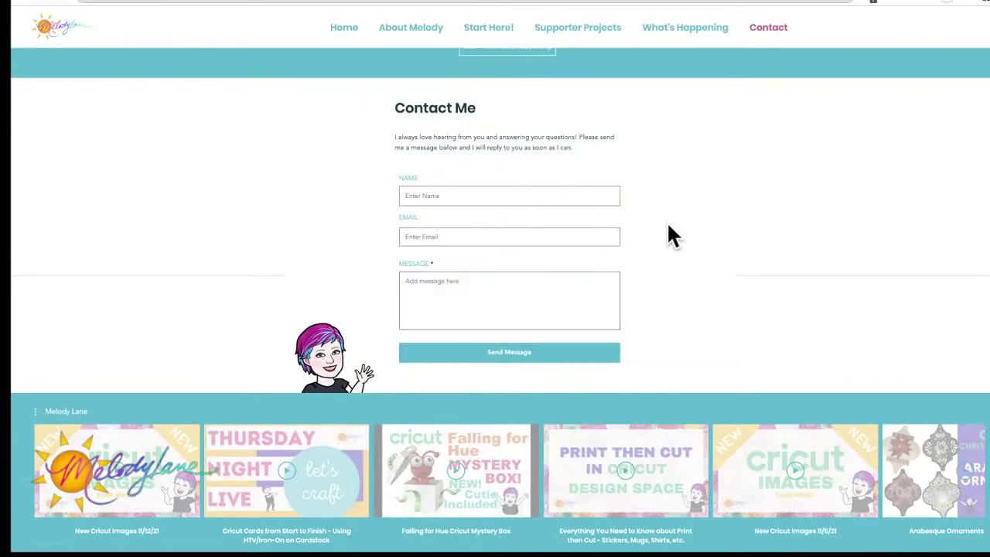
pyautogui.scroll(15, 667, 226)
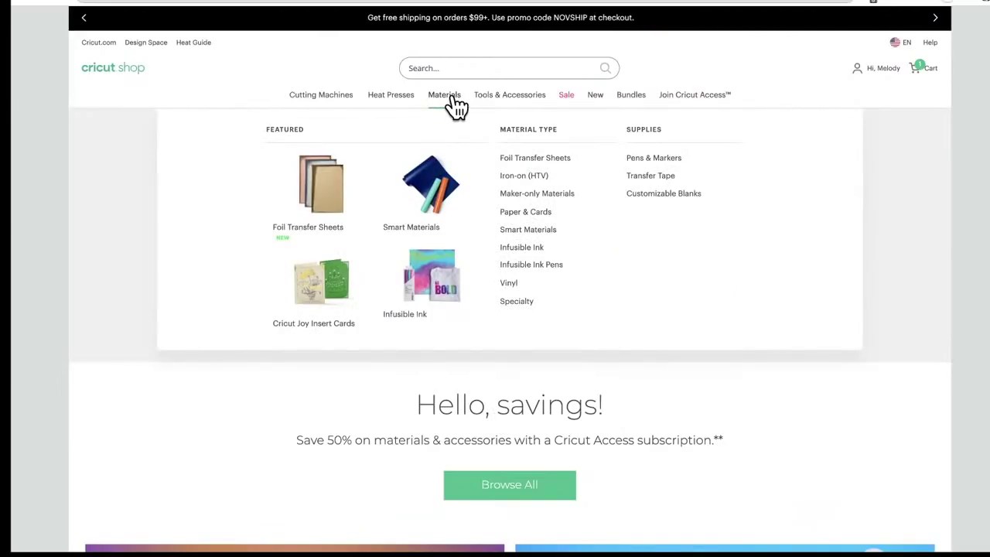
# Step: Open the shop's Materials category and look through its best-selling vinyl, iron-on, shirt blanks and clearance products
pyautogui.click(453, 99)
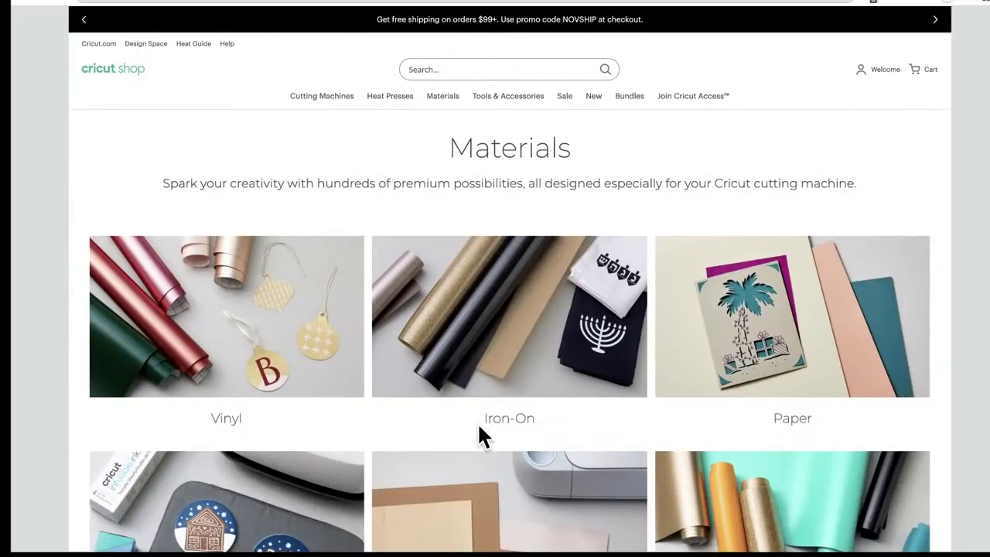
pyautogui.scroll(-3, 481, 433)
pyautogui.scroll(-1, 477, 421)
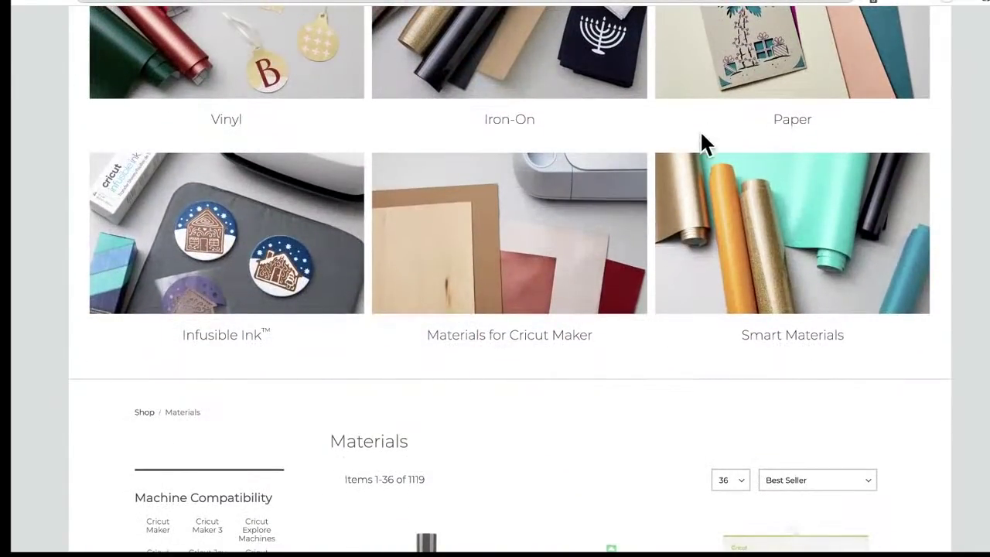
pyautogui.scroll(-6, 480, 386)
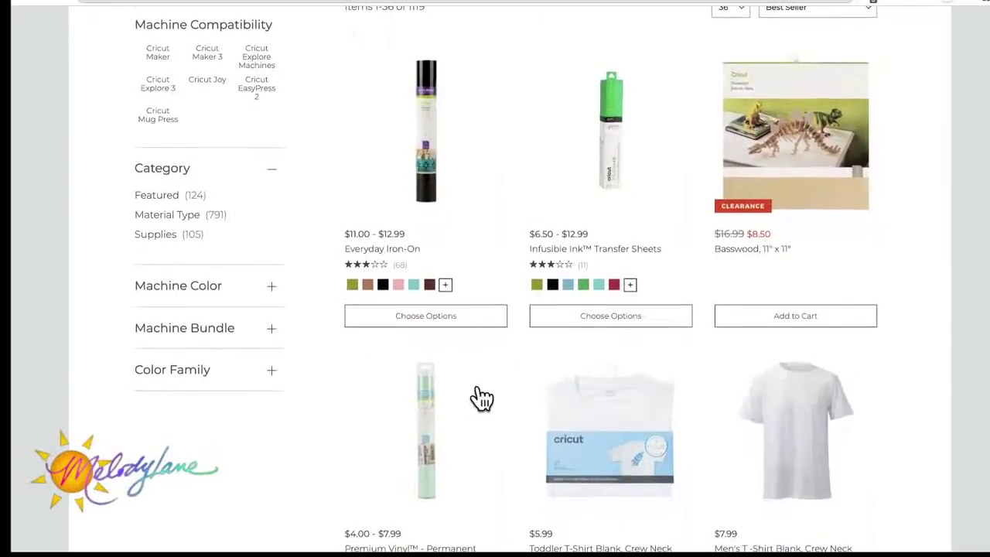
pyautogui.scroll(-2, 475, 441)
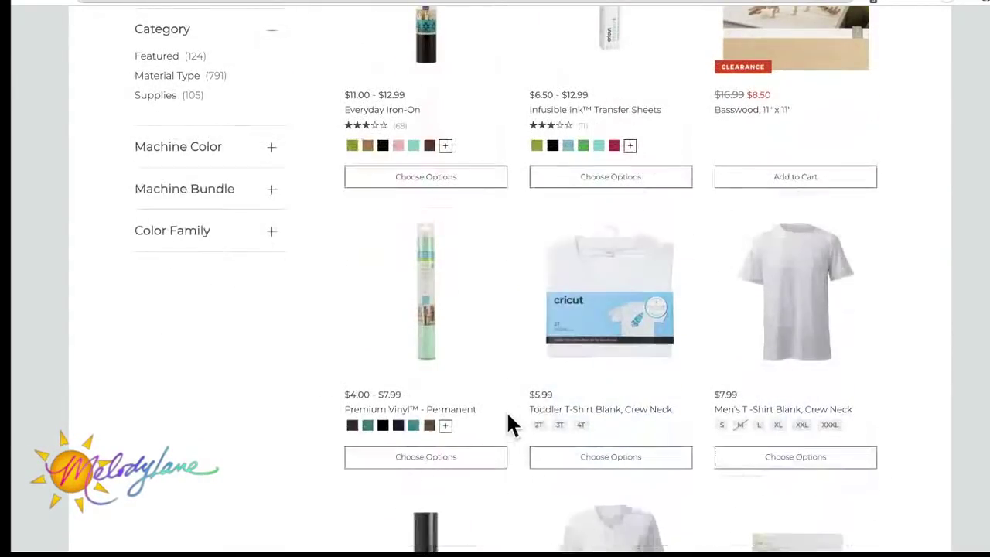
pyautogui.scroll(-2, 592, 437)
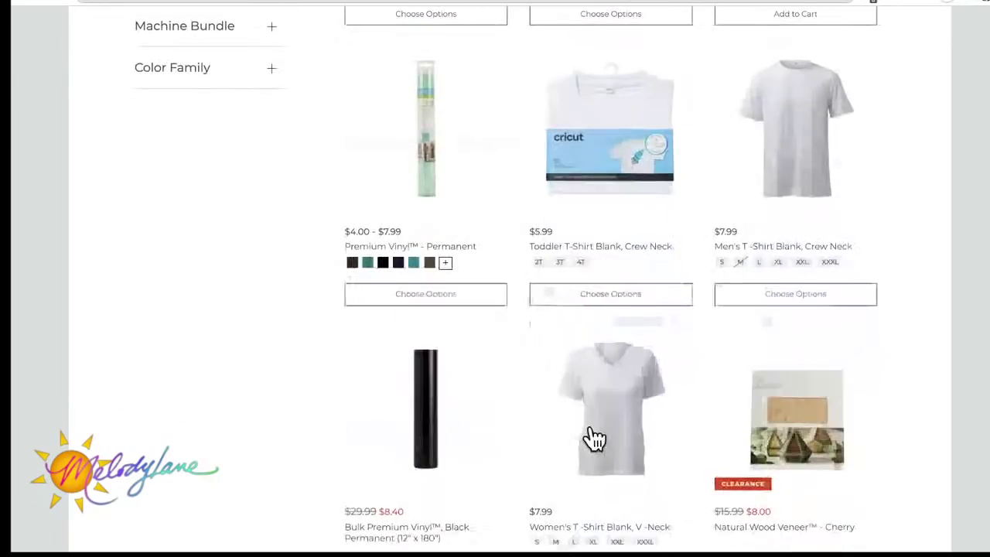
pyautogui.scroll(-5, 544, 510)
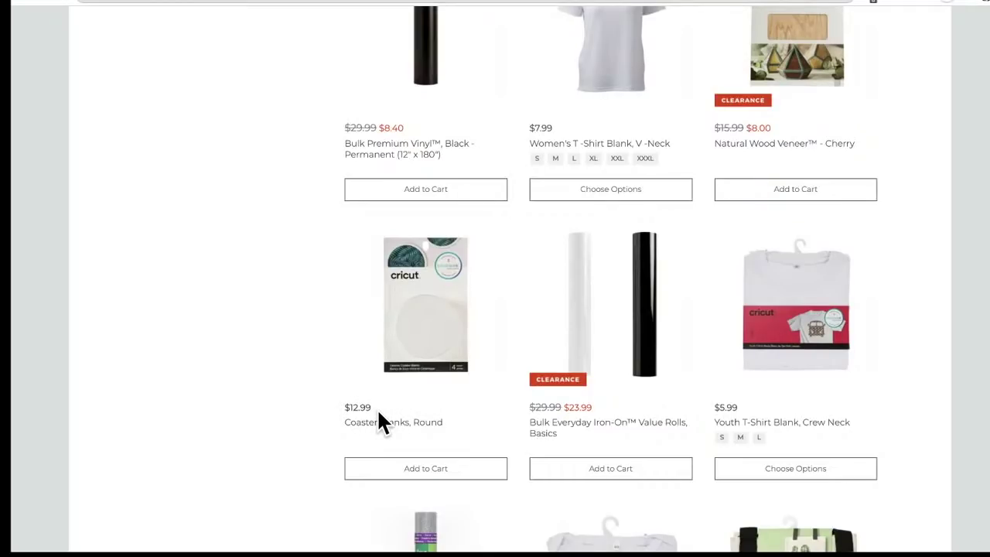
pyautogui.scroll(-10, 378, 421)
pyautogui.scroll(-5, 380, 421)
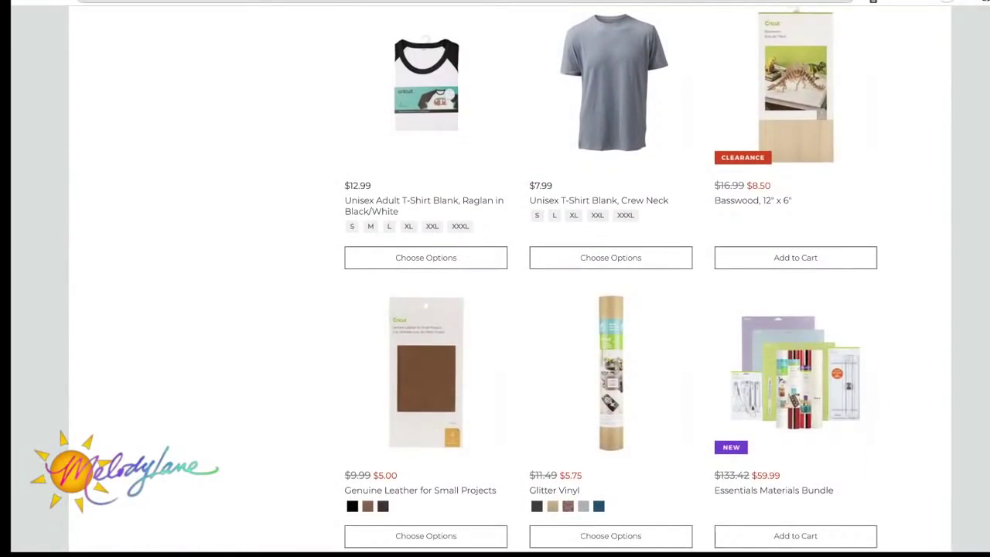
pyautogui.scroll(-1, 630, 363)
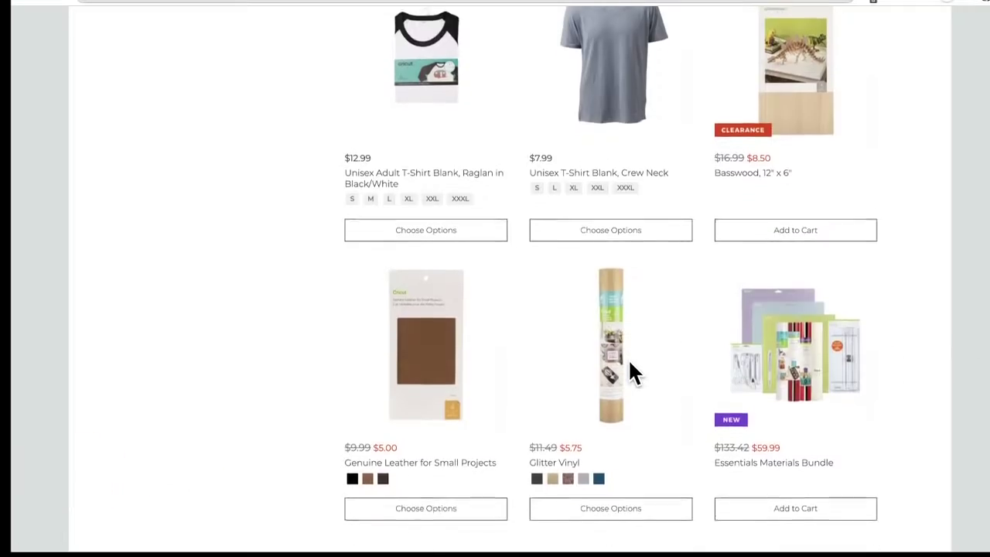
# Step: Add four X-Large Unisex Adult T-Shirt Blanks, Raglan in Black/White, to the cart and remove the Rolling Craft Tote from it
pyautogui.scroll(3, 629, 371)
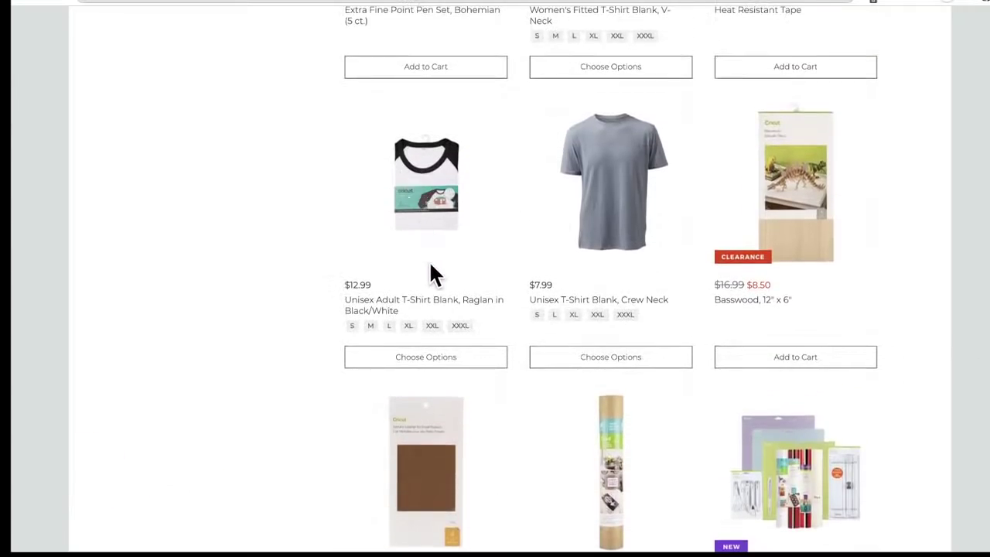
pyautogui.click(426, 357)
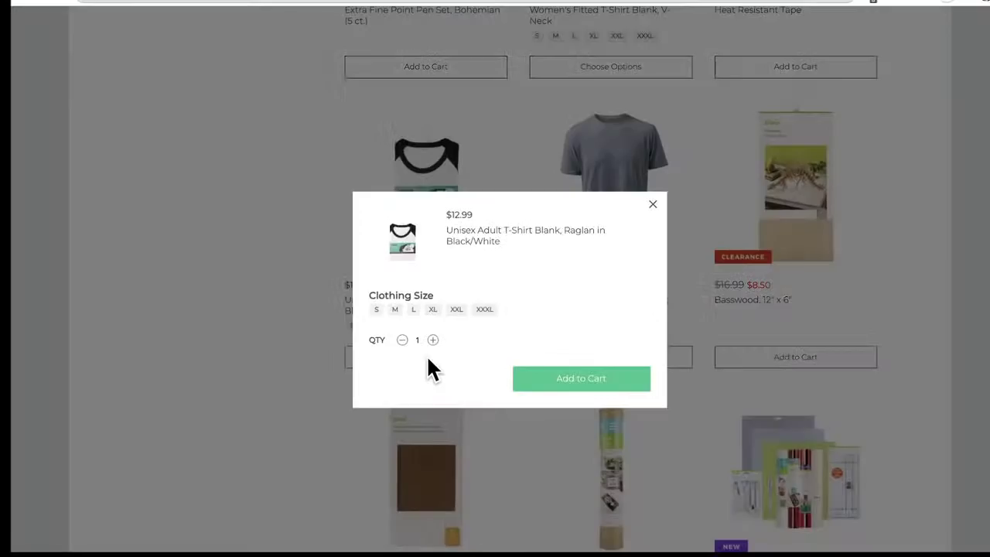
pyautogui.click(433, 310)
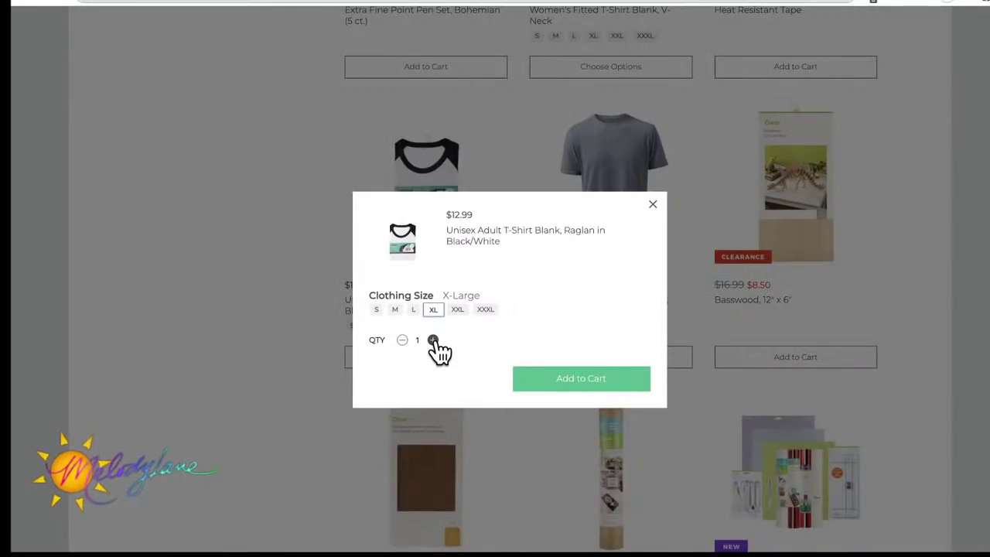
pyautogui.click(433, 341)
pyautogui.click(433, 340)
pyautogui.click(559, 378)
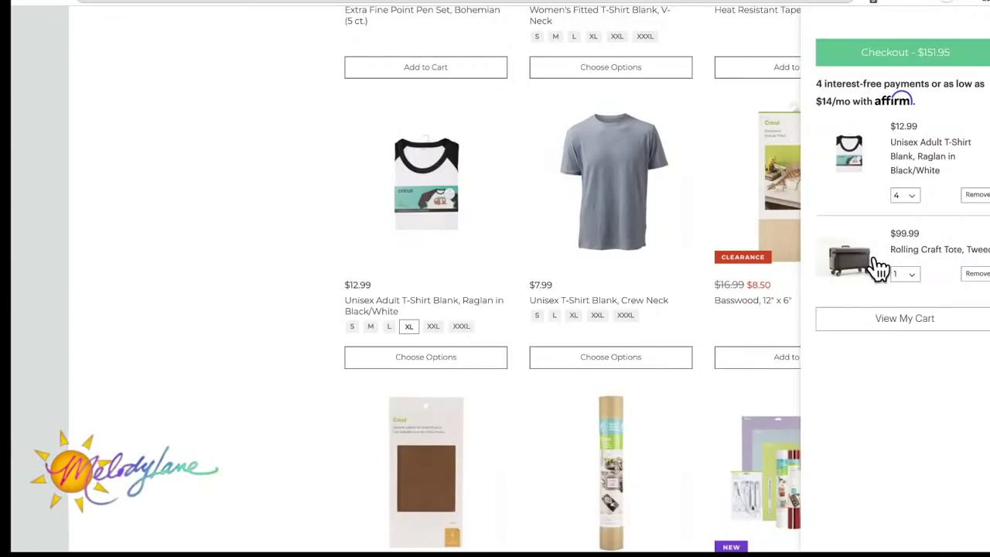
pyautogui.click(976, 274)
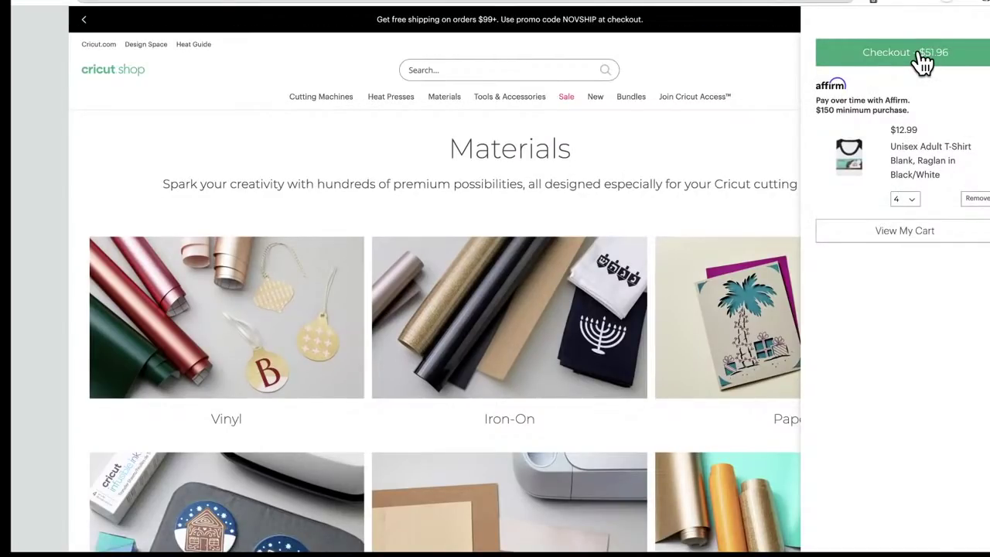
# Step: Check out the cart with the preselected shipping address and Free Economy delivery, review the payment page's order summary, and return to the website
pyautogui.click(922, 63)
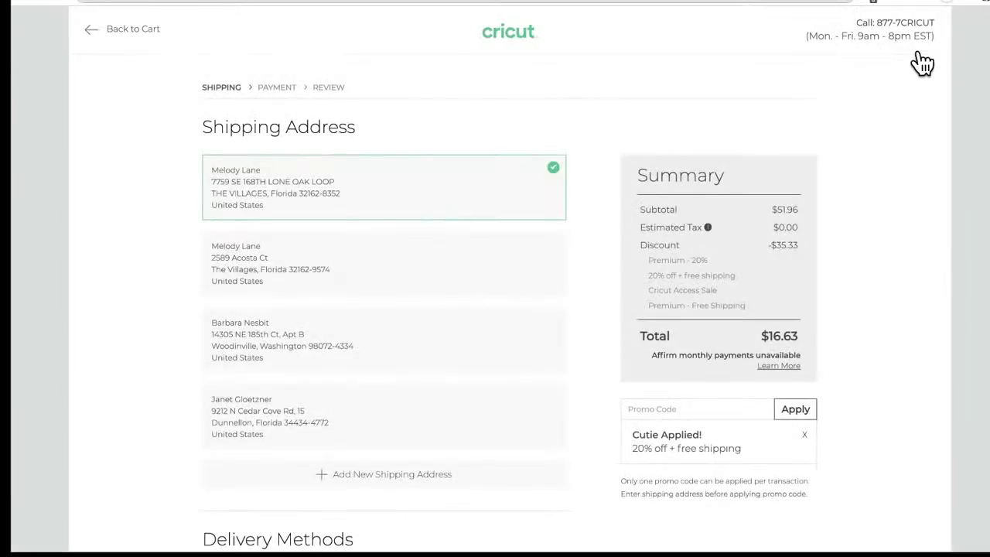
pyautogui.scroll(-3, 617, 352)
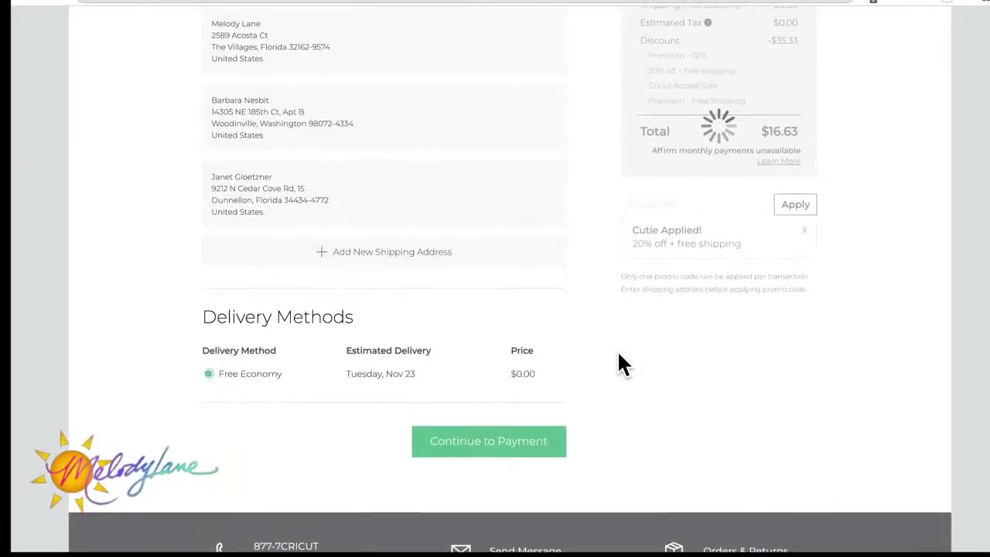
pyautogui.click(504, 444)
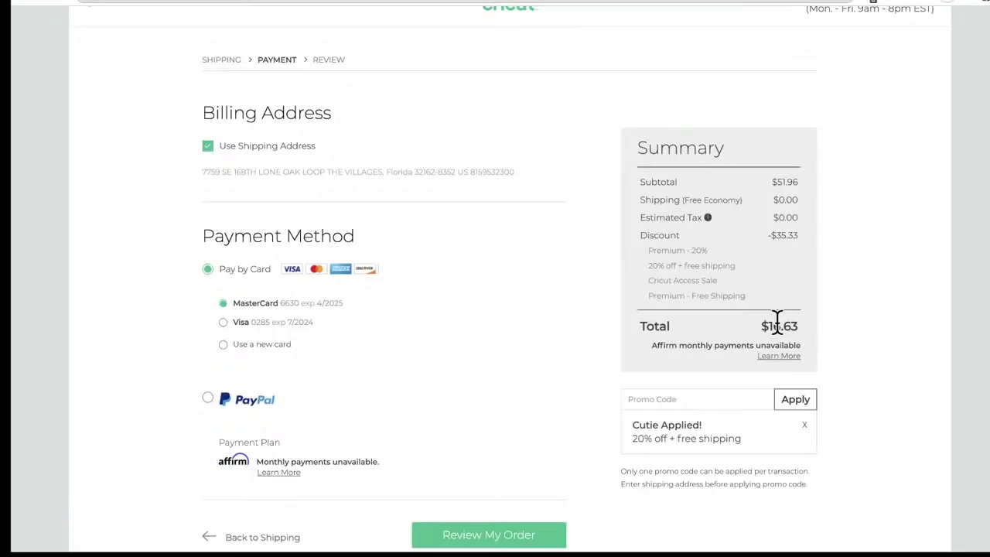
pyautogui.scroll(1, 778, 323)
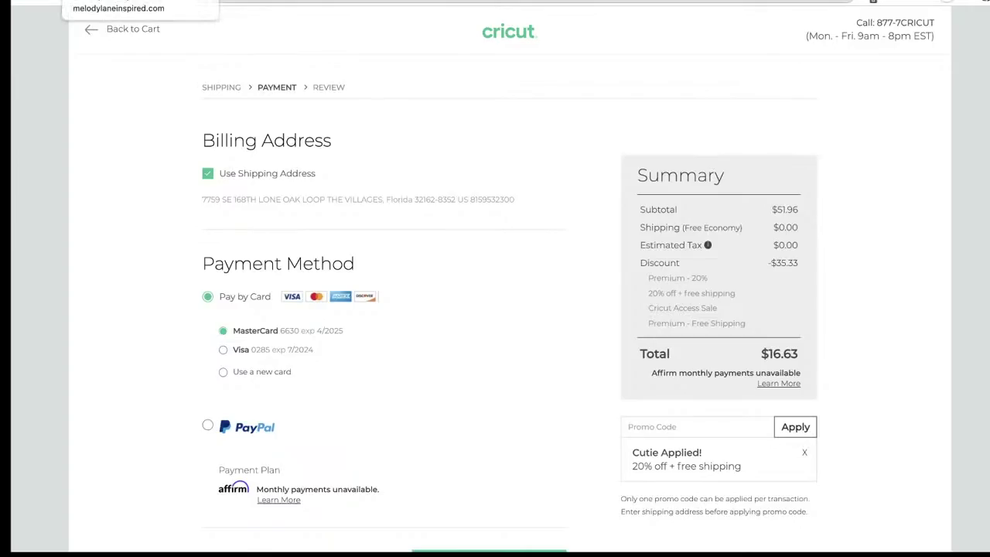
pyautogui.click(116, 2)
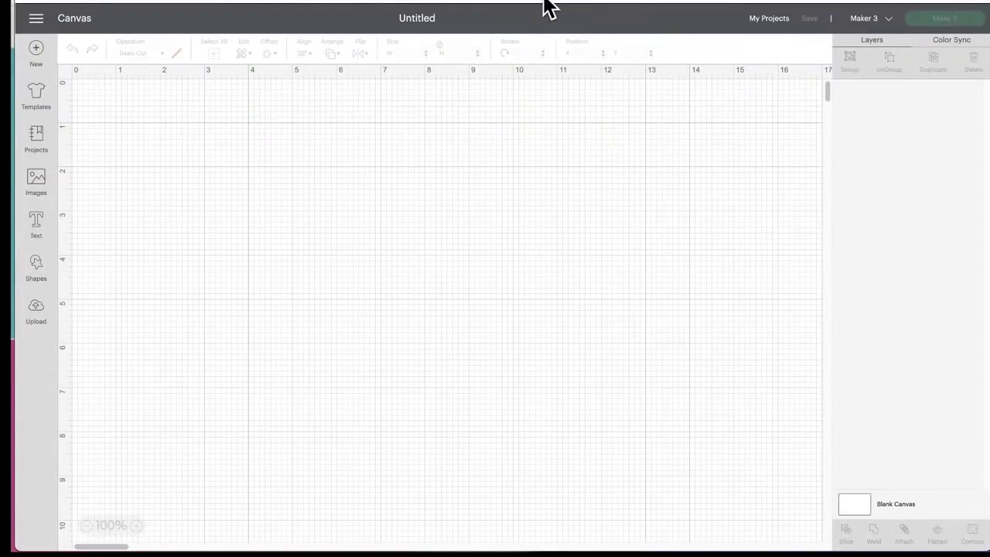
# Step: In Cricut Design Space, open the saved project Arabesque shaker window Santa for customizing on the canvas
pyautogui.click(773, 21)
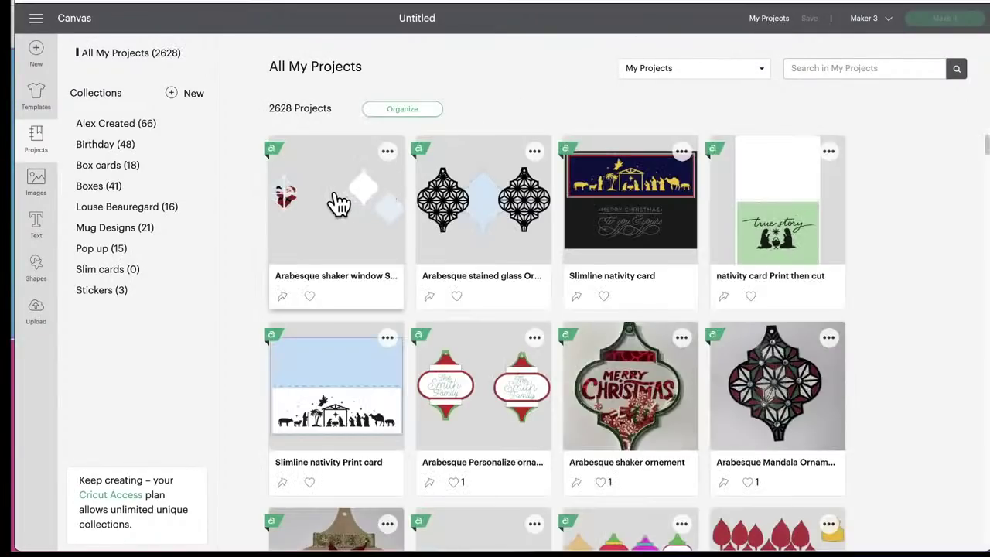
pyautogui.click(336, 203)
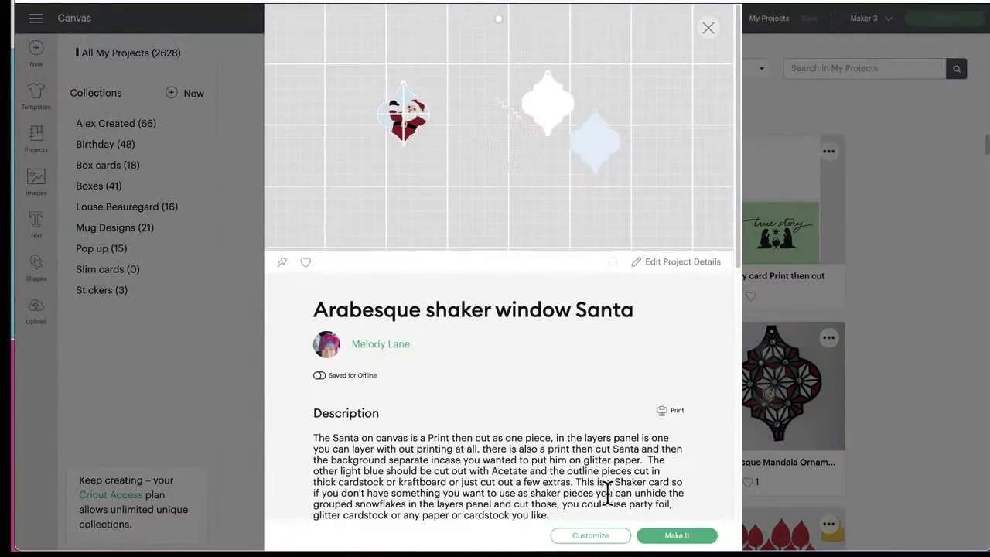
pyautogui.click(592, 535)
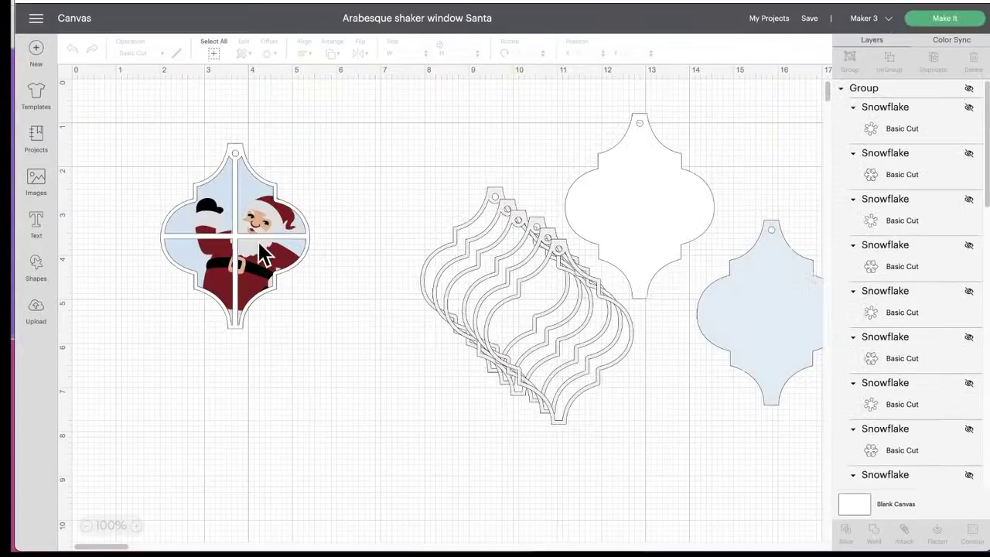
# Step: Move the white window frame away from the Santa ornament and back over it to show the separate layers
pyautogui.click(234, 231)
pyautogui.moveTo(234, 230); pyautogui.dragTo(415, 229)
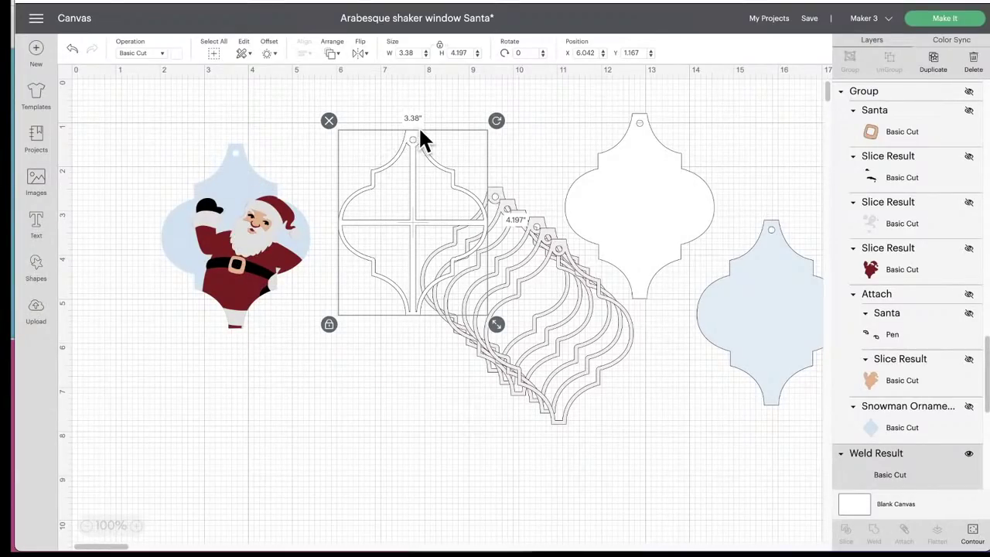
pyautogui.moveTo(420, 133); pyautogui.dragTo(252, 135)
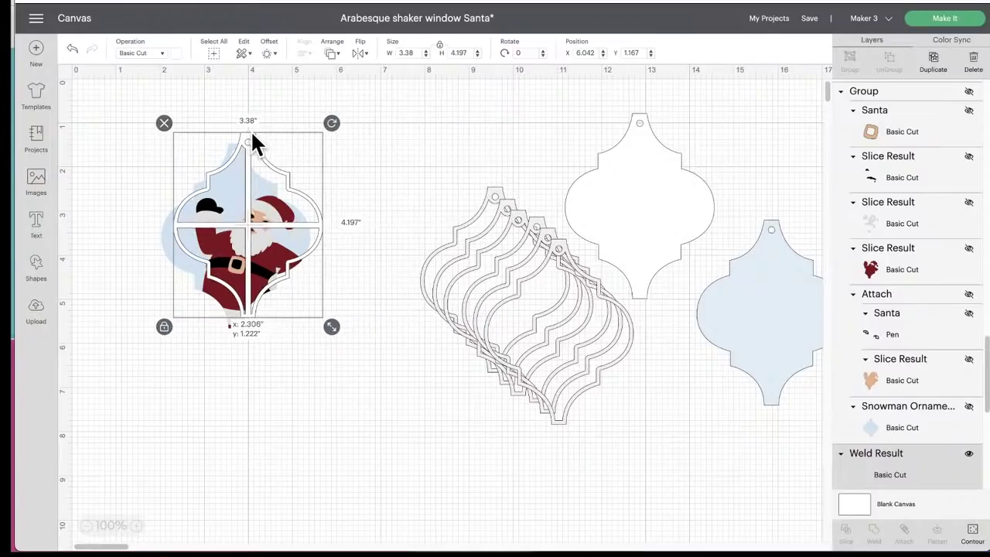
# Step: Copy the solid white arabesque ornament shape into a new blank project and place it at about X 4.1, Y 1.1
pyautogui.click(654, 169)
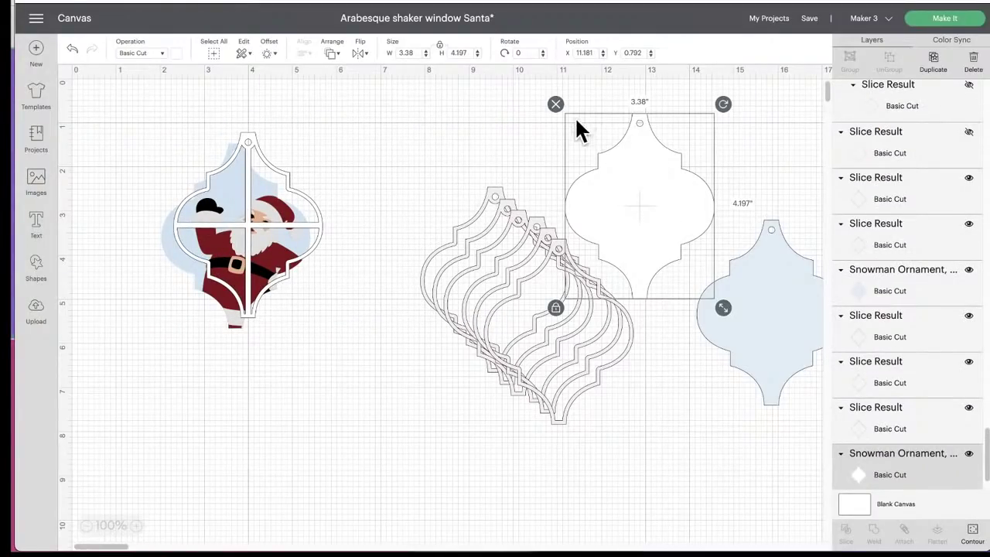
pyautogui.click(38, 51)
pyautogui.click(532, 48)
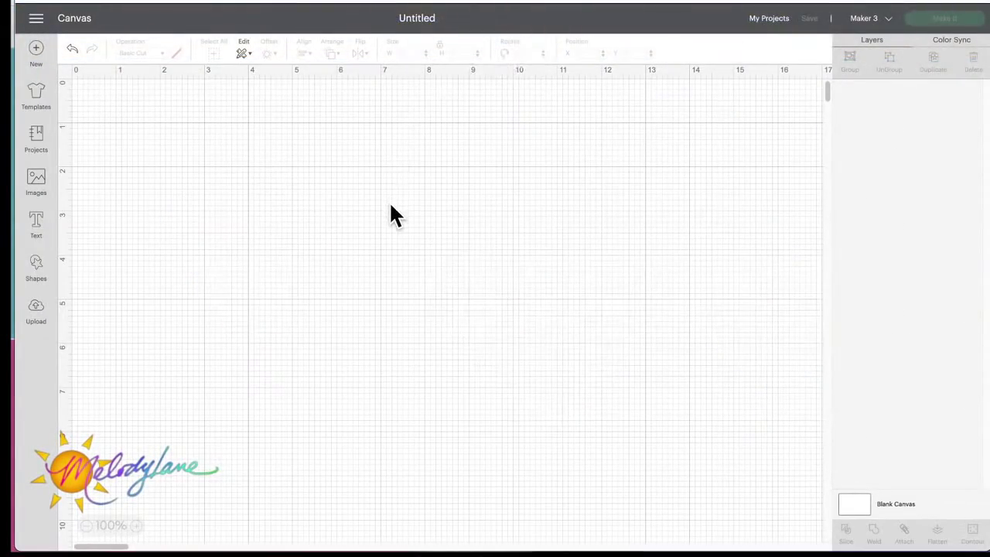
pyautogui.hotkey('ctrl', 'v')
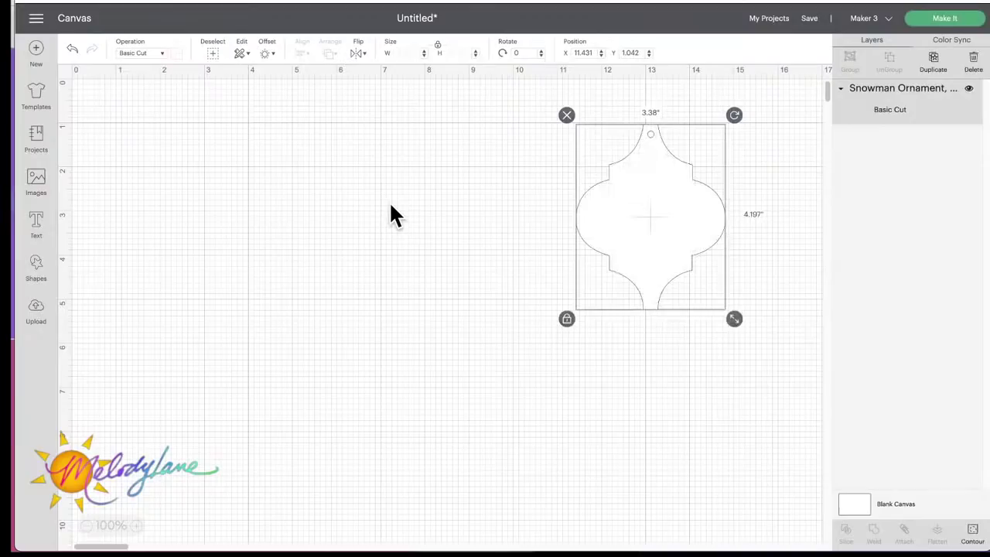
pyautogui.moveTo(665, 198); pyautogui.dragTo(357, 202)
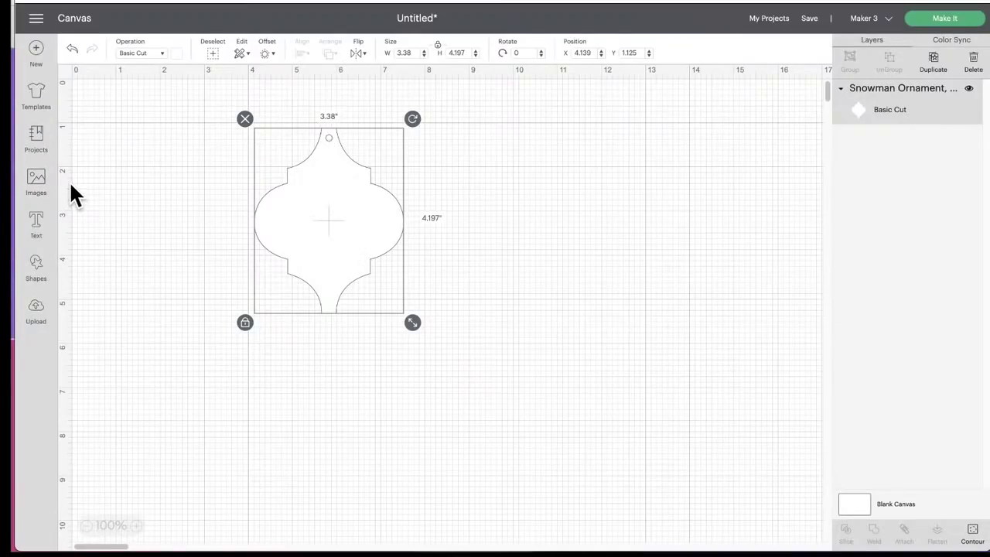
# Step: Open the image library and show its Image Sets category, reopening the library to load the list of sets
pyautogui.click(37, 179)
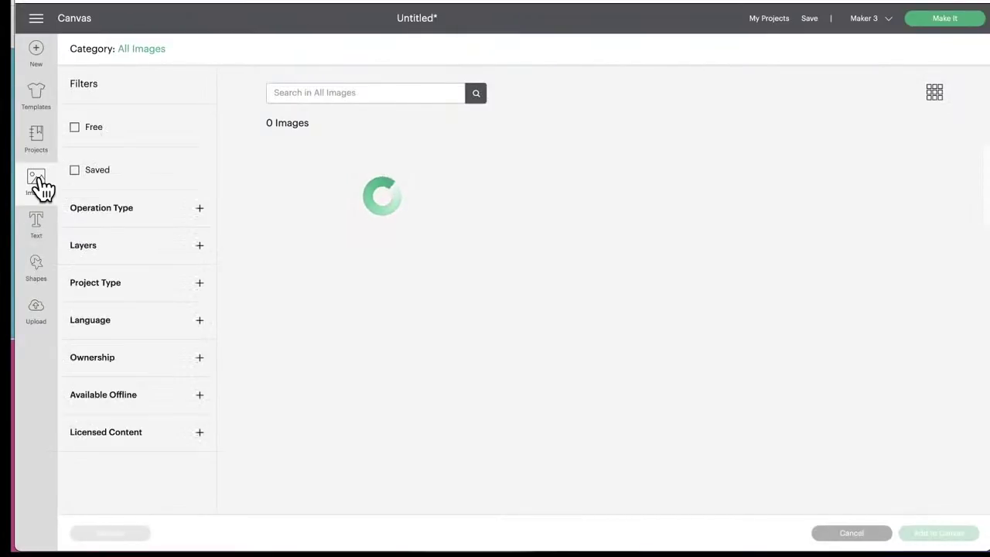
pyautogui.click(141, 49)
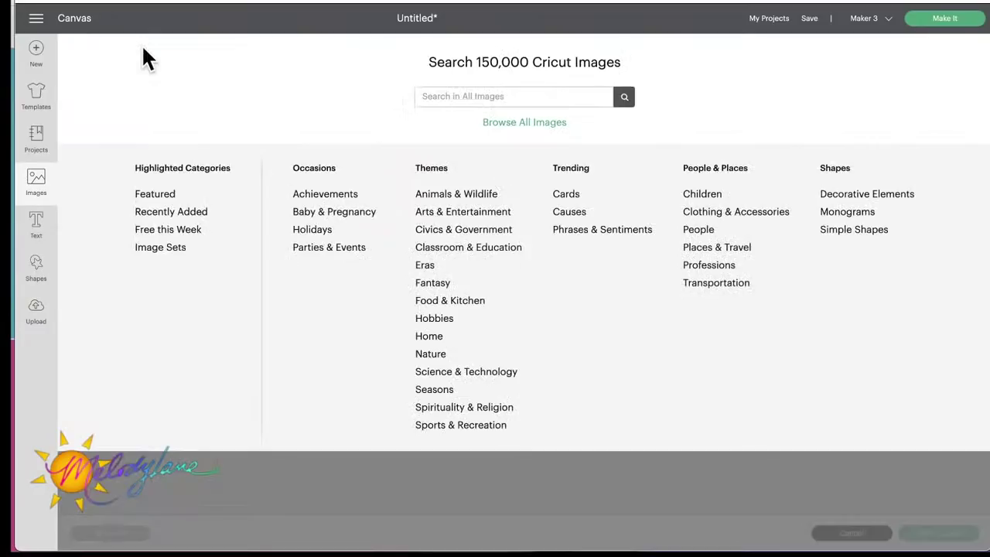
pyautogui.click(159, 248)
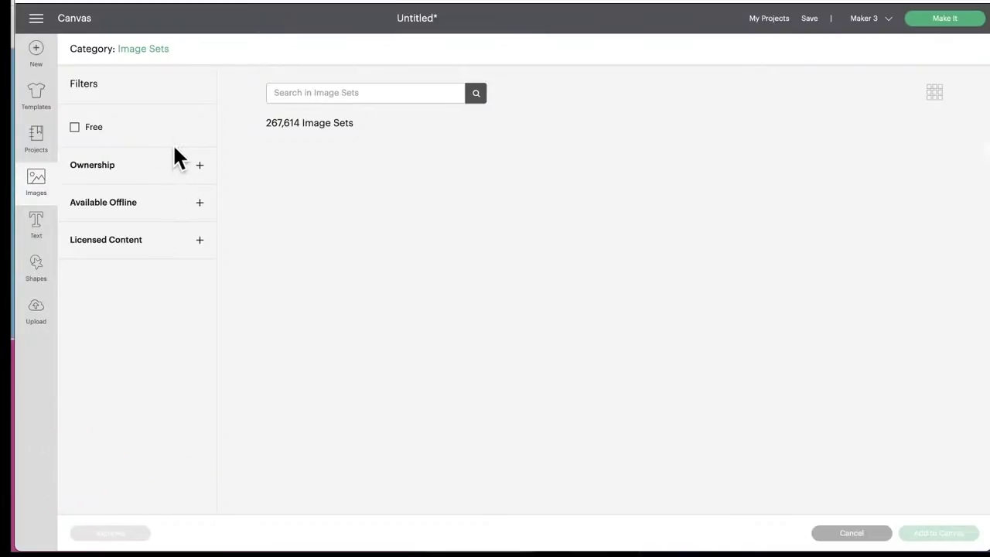
pyautogui.click(159, 49)
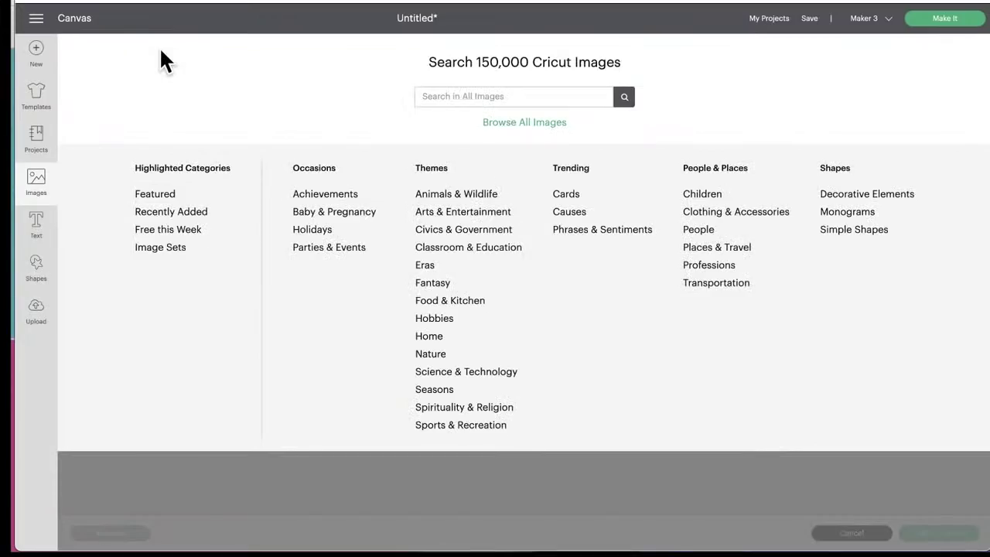
pyautogui.click(153, 245)
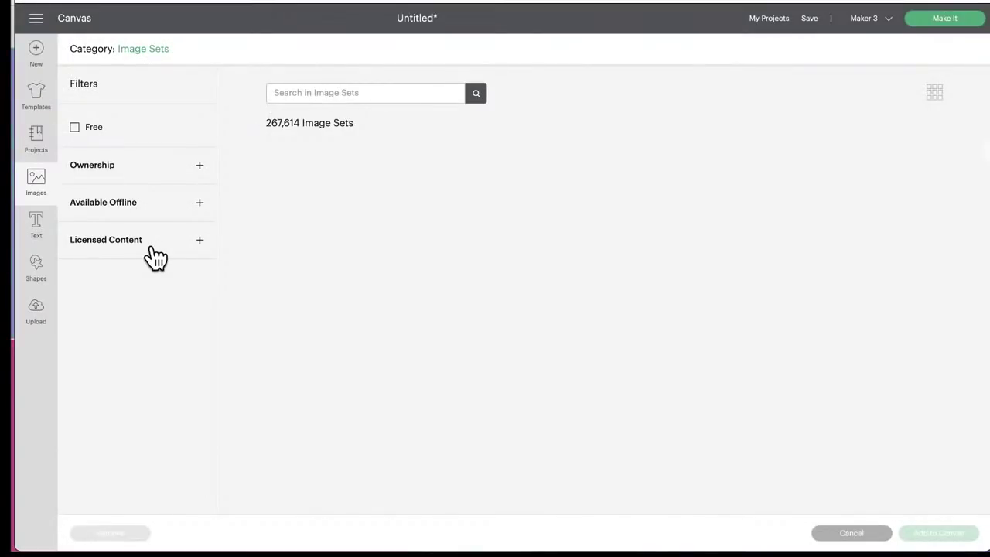
pyautogui.click(331, 91)
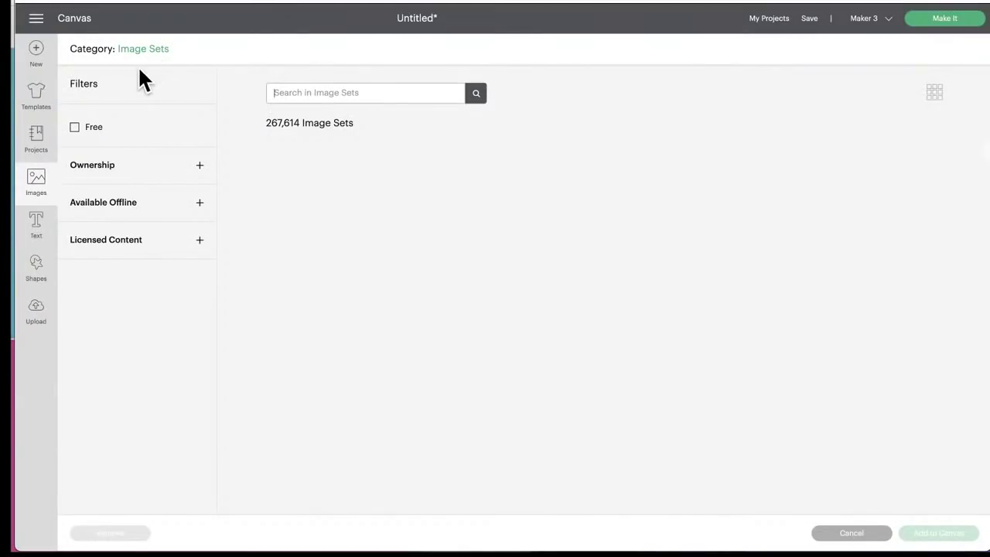
pyautogui.click(35, 184)
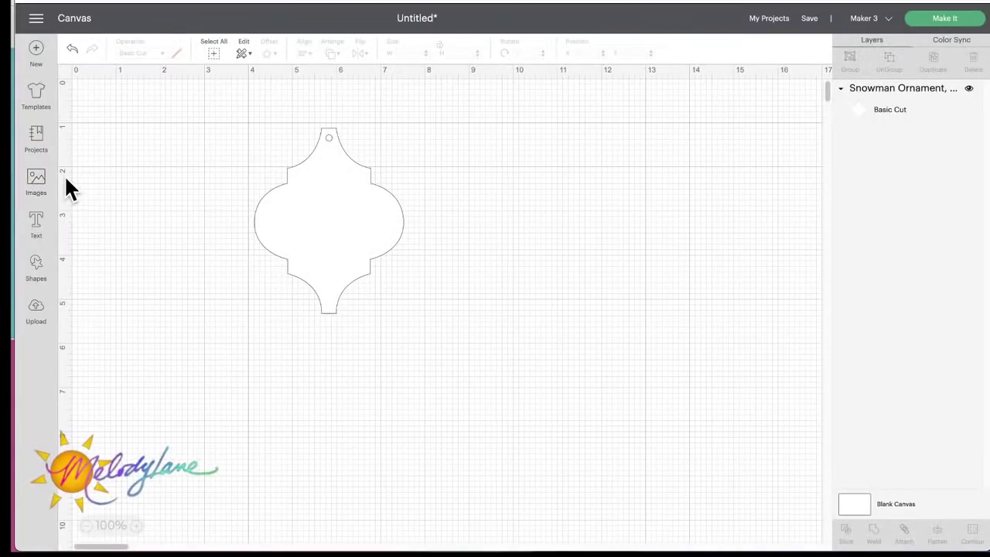
pyautogui.click(33, 185)
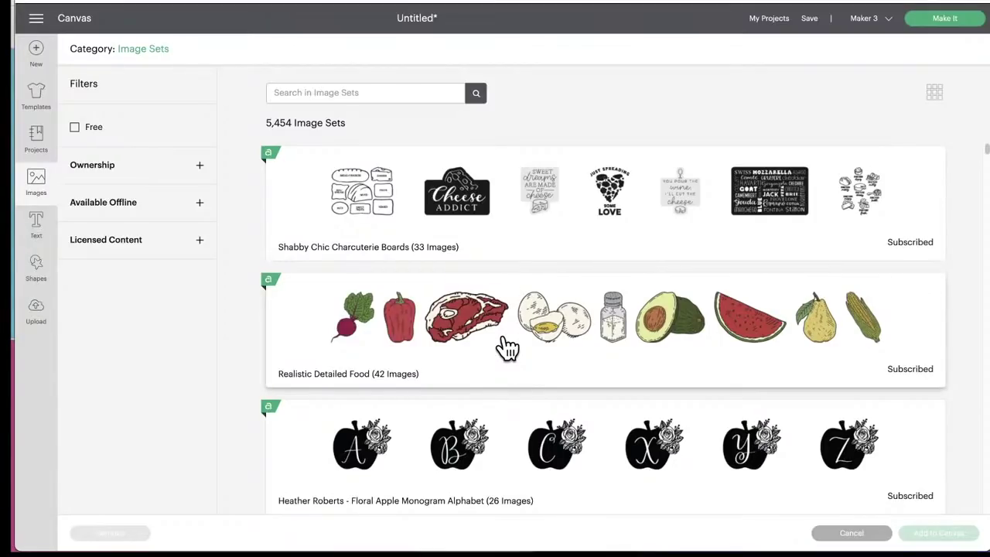
# Step: Search the image sets for "frosty" and open the Warner Bros. - Frosty The Snowman set
pyautogui.click(347, 89)
pyautogui.write('frosty')
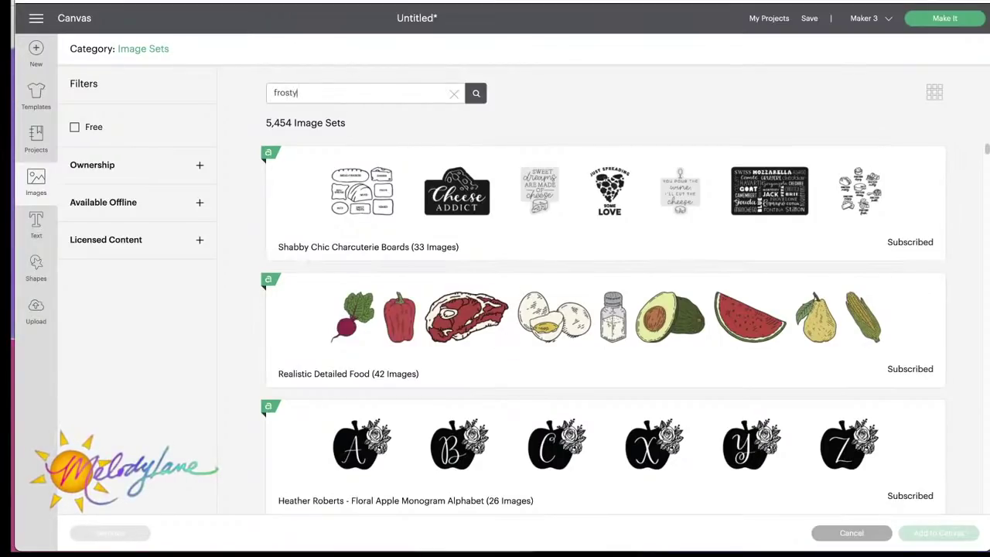
pyautogui.press('Return')
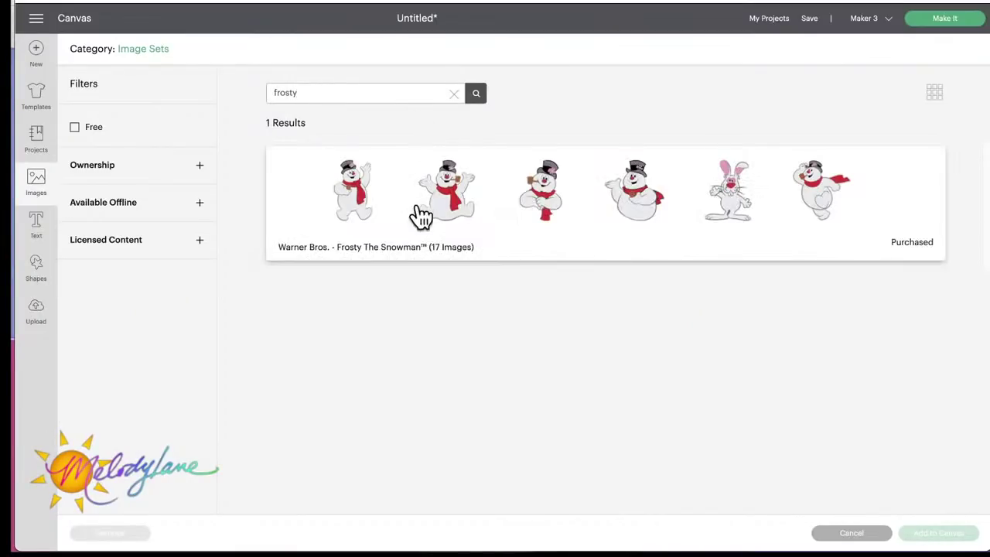
pyautogui.click(506, 205)
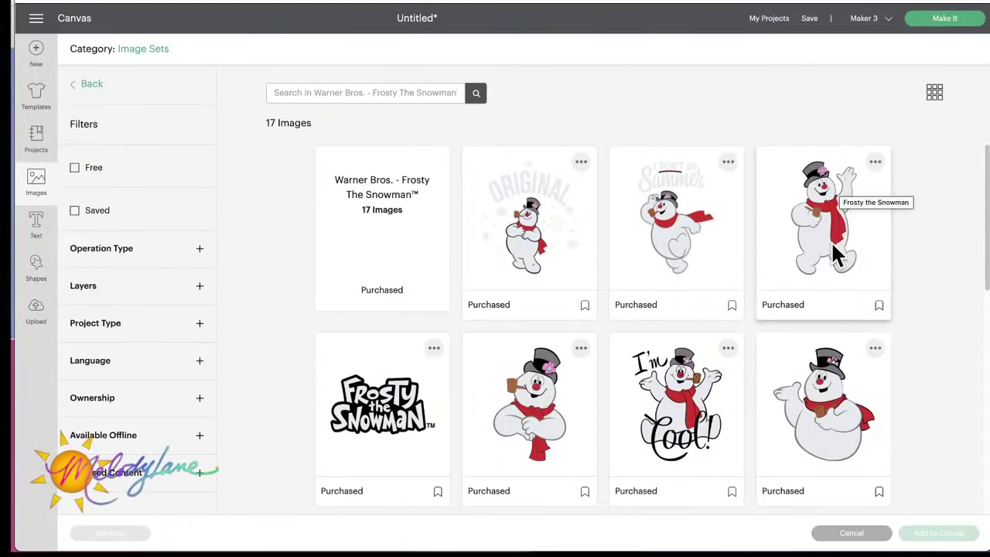
# Step: Add two images from the Frosty set to the canvas: the crossed-arms Frosty with pipe and scarf, and the full-body waving Frosty
pyautogui.scroll(-3, 835, 255)
pyautogui.scroll(1, 835, 255)
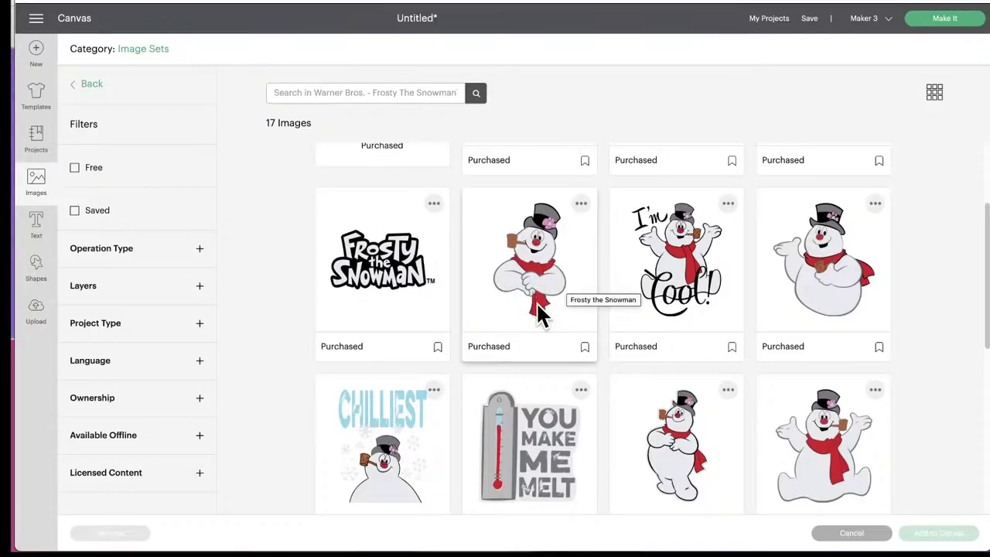
pyautogui.click(534, 267)
pyautogui.scroll(-3, 699, 287)
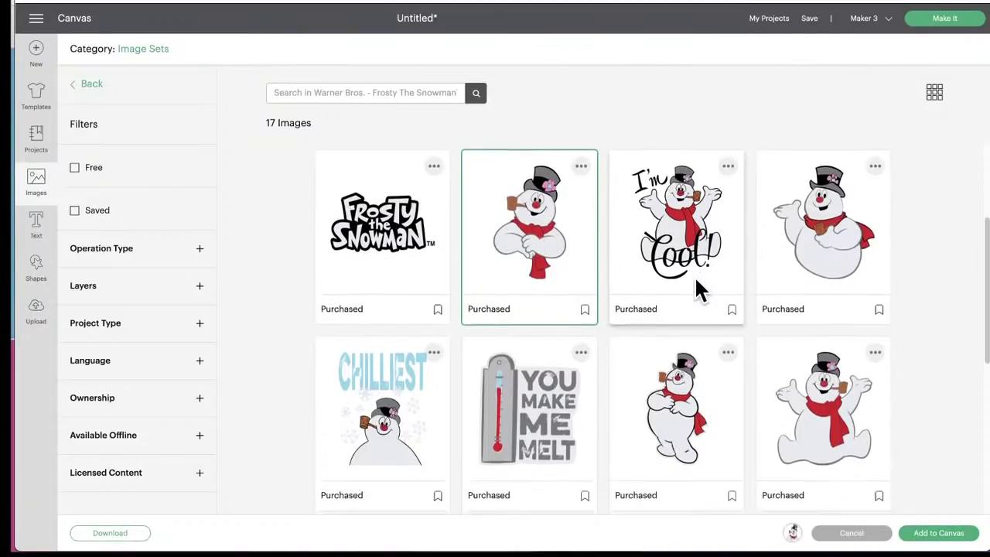
pyautogui.scroll(-4, 695, 280)
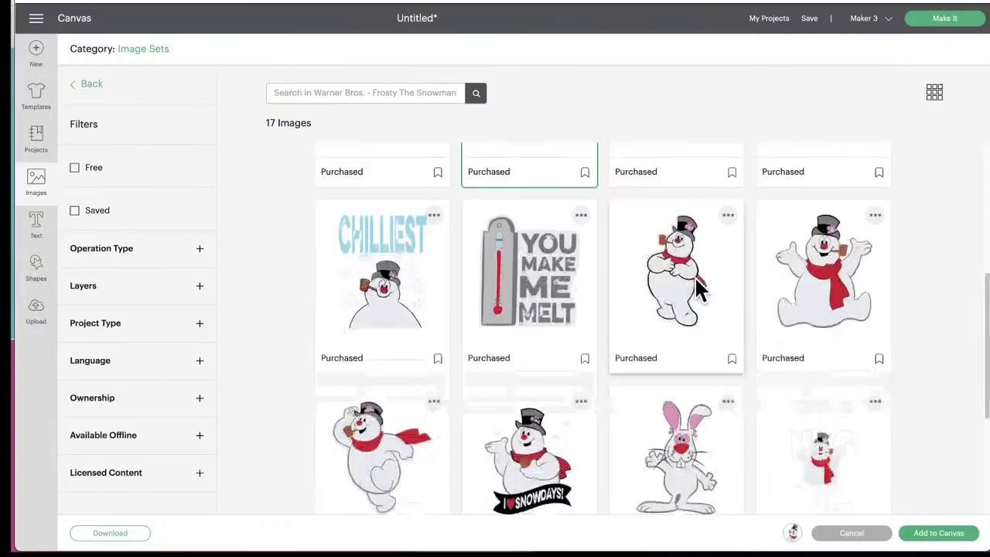
pyautogui.scroll(-2, 696, 282)
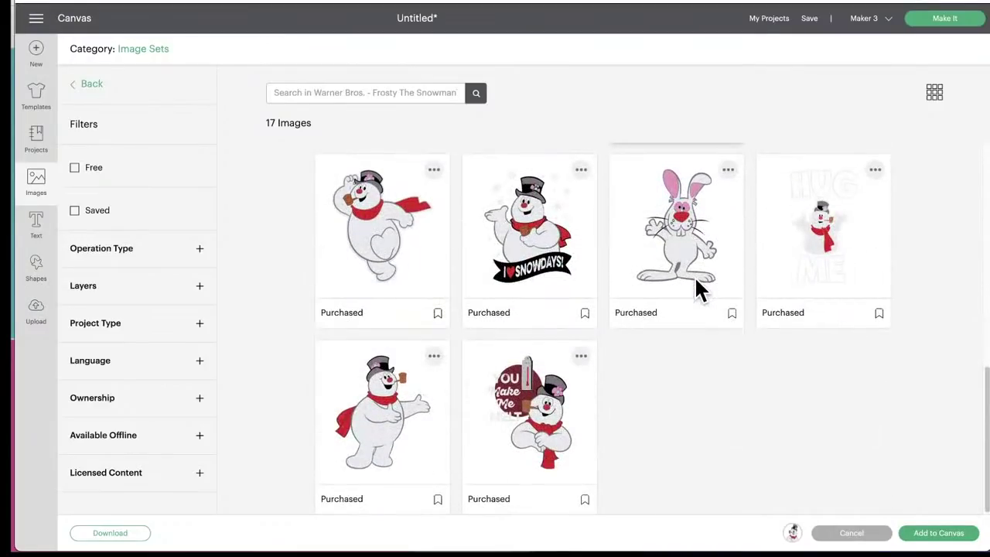
pyautogui.scroll(5, 696, 282)
pyautogui.scroll(5, 694, 284)
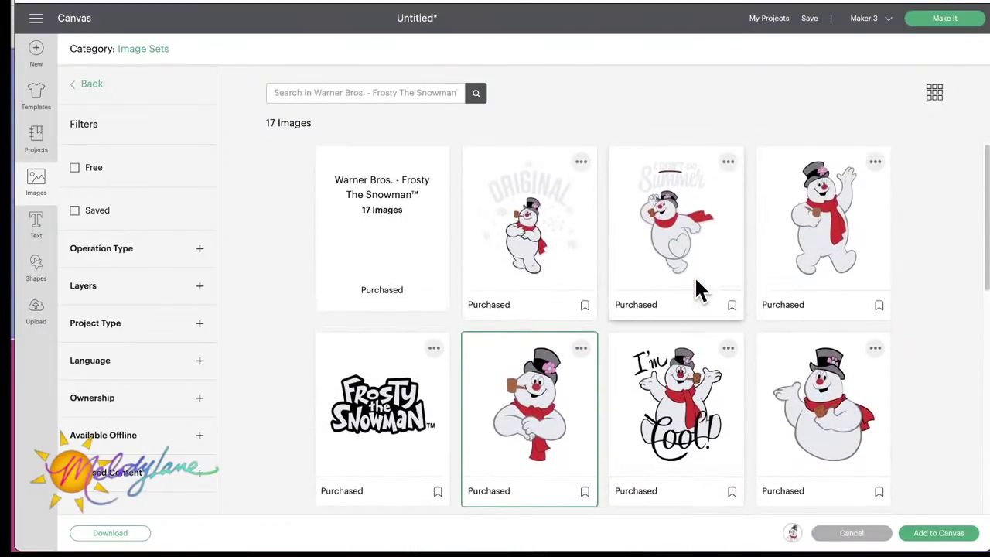
pyautogui.click(793, 228)
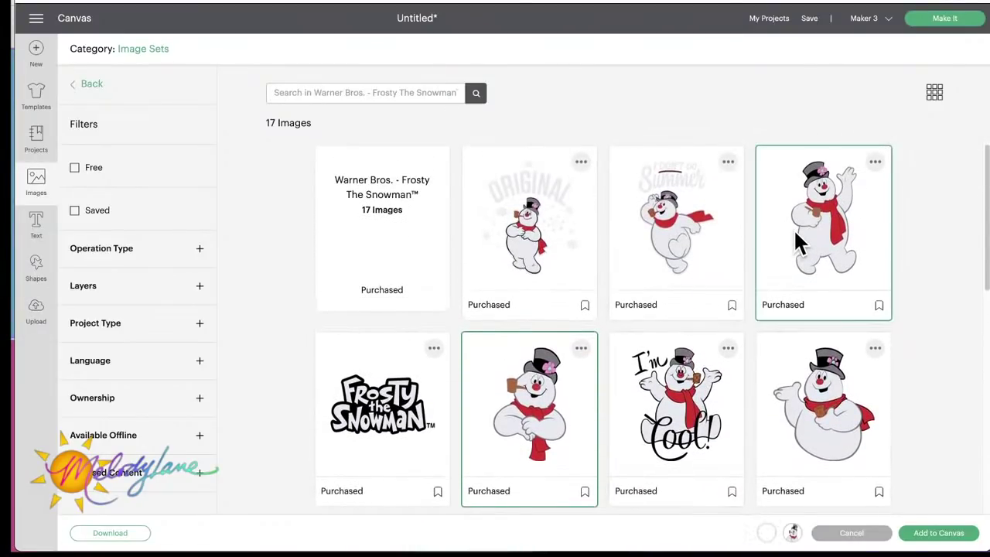
pyautogui.click(928, 532)
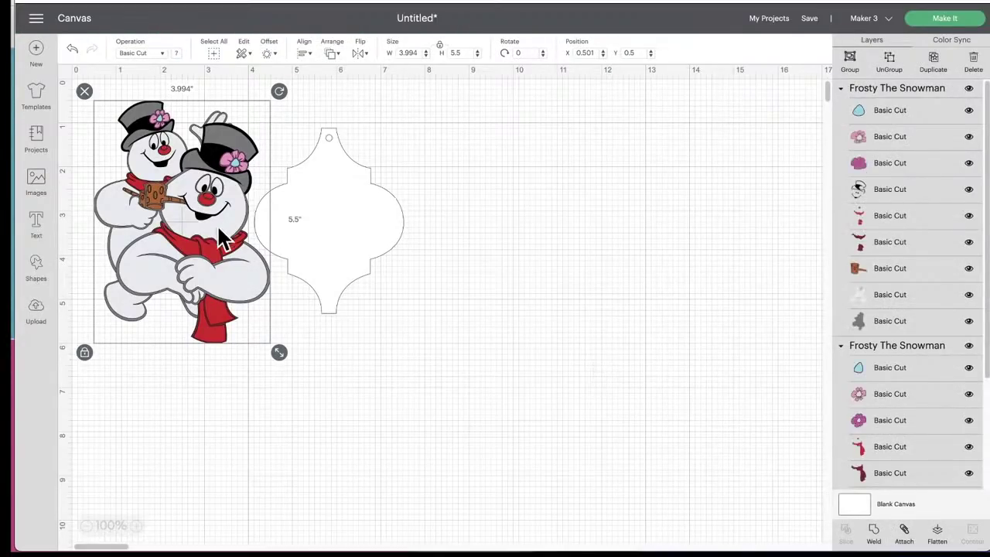
# Step: Spread the objects apart, with the waving Frosty left of the ornament shape and the crossed-arms Frosty right of it
pyautogui.moveTo(217, 223); pyautogui.dragTo(439, 256)
pyautogui.click(615, 259)
pyautogui.moveTo(429, 313); pyautogui.dragTo(604, 307)
pyautogui.moveTo(405, 276); pyautogui.dragTo(225, 291)
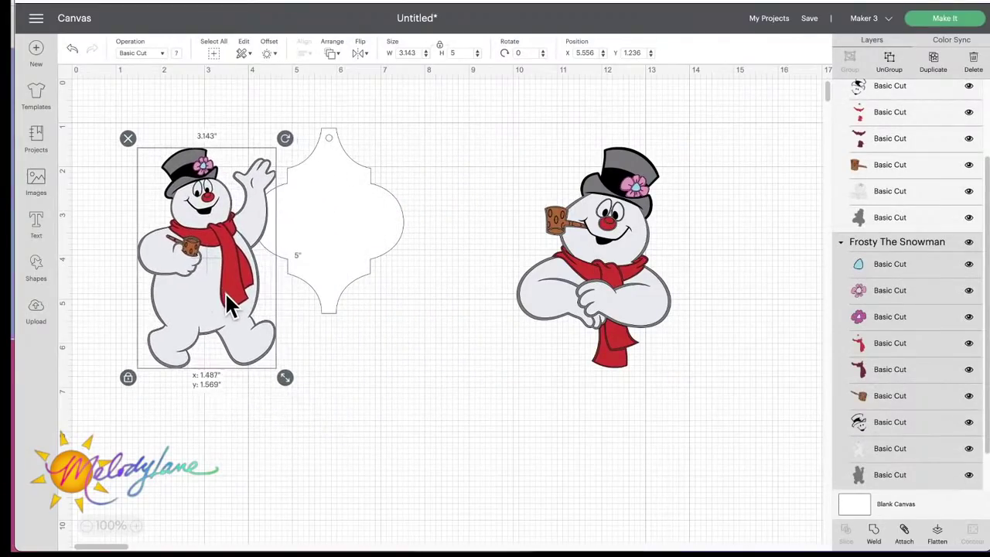
pyautogui.click(349, 216)
pyautogui.moveTo(350, 216); pyautogui.dragTo(453, 232)
# Step: Shrink the crossed-arms Frosty proportionally to about 2.64 by 3.78 inches and lay it over the ornament shape
pyautogui.click(584, 282)
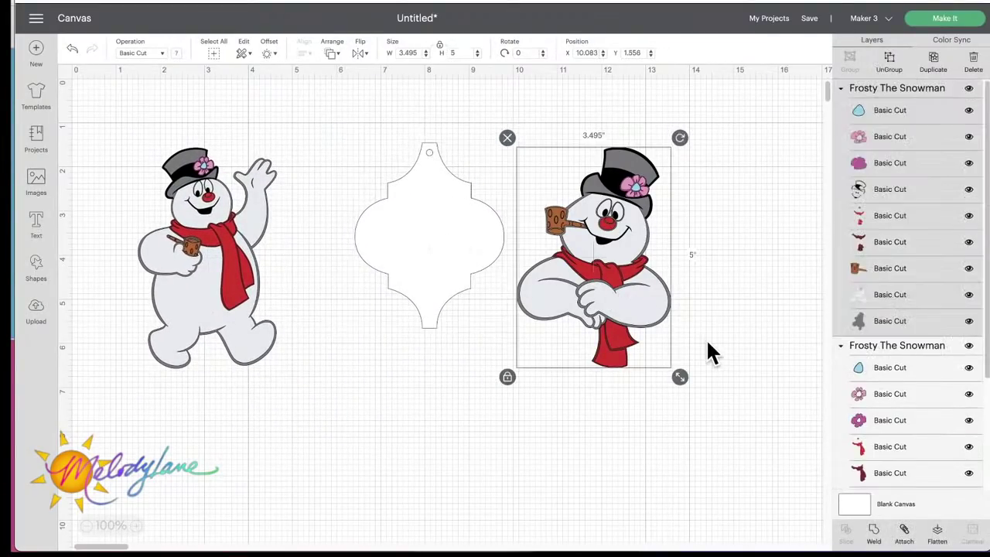
pyautogui.moveTo(678, 376); pyautogui.dragTo(633, 313)
pyautogui.moveTo(571, 260); pyautogui.dragTo(435, 263)
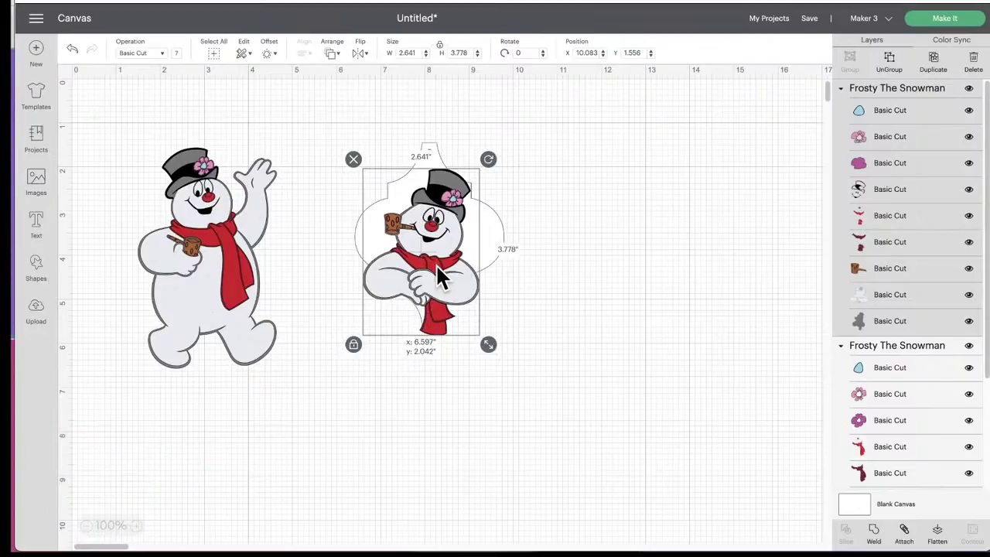
pyautogui.moveTo(436, 263); pyautogui.dragTo(438, 266)
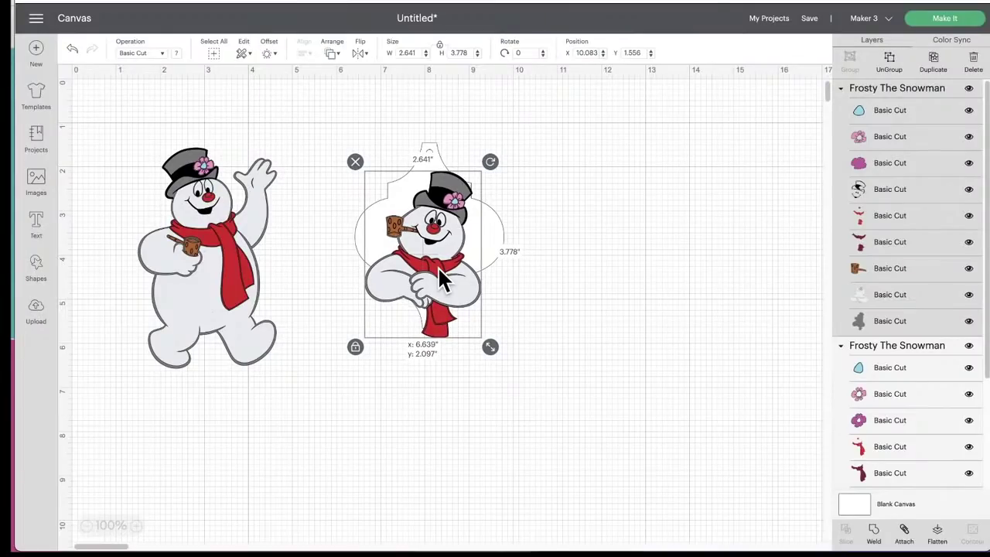
# Step: Move the crossed-arms Frosty off the ornament to the right and shift the waving Frosty slightly on the left
pyautogui.moveTo(438, 266); pyautogui.dragTo(665, 281)
pyautogui.moveTo(192, 276); pyautogui.dragTo(201, 301)
pyautogui.moveTo(624, 283); pyautogui.dragTo(700, 282)
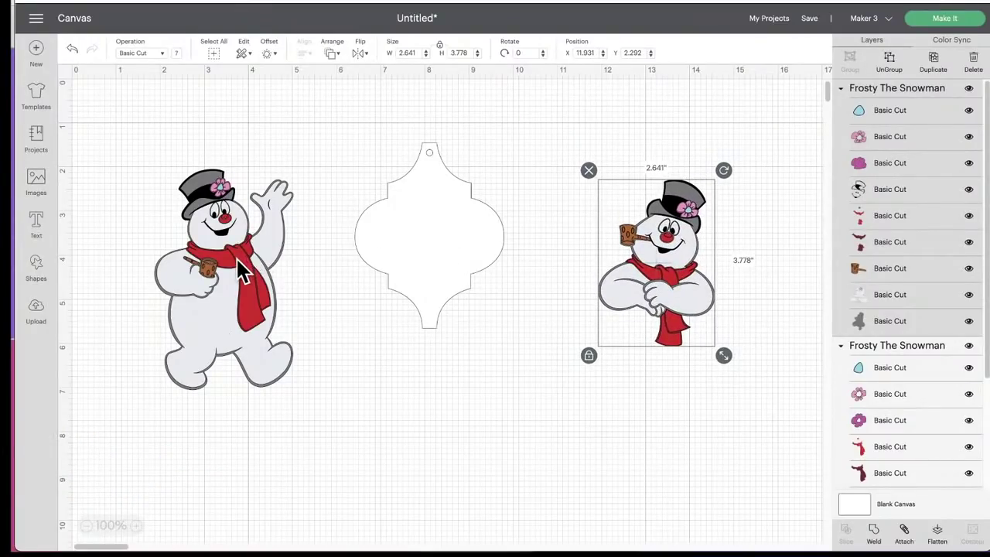
pyautogui.moveTo(244, 271)
pyautogui.mouseDown()
pyautogui.moveTo(255, 266)
pyautogui.moveTo(239, 256)
pyautogui.moveTo(248, 259)
pyautogui.mouseUp()
pyautogui.moveTo(667, 275)
pyautogui.mouseDown()
pyautogui.moveTo(650, 271)
pyautogui.moveTo(665, 260)
pyautogui.moveTo(648, 271)
pyautogui.moveTo(654, 265)
pyautogui.mouseUp()
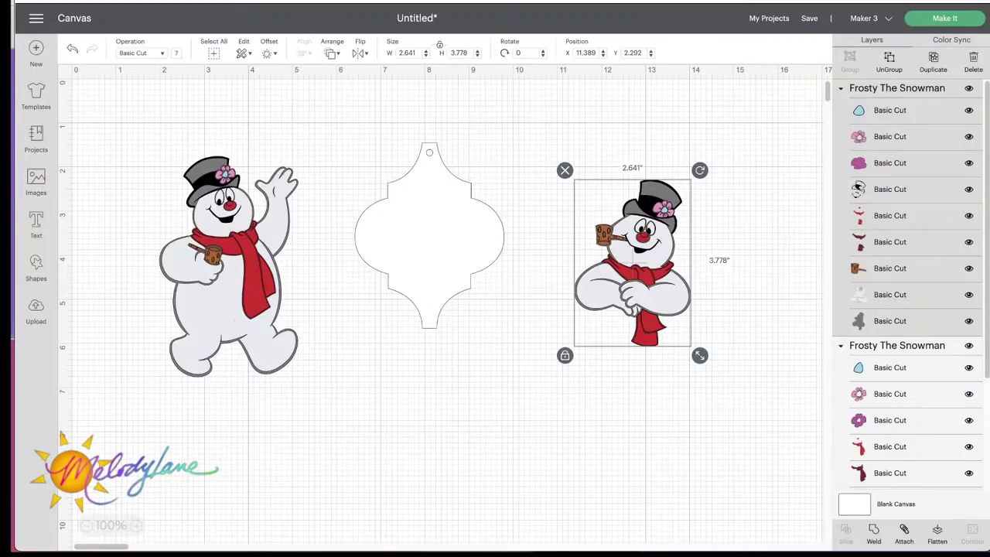
# Step: Move the waving Frosty to the lower left of the canvas and place the crossed-arms Frosty over the ornament at about X 6.7, Y 2.1
pyautogui.moveTo(293, 232); pyautogui.dragTo(309, 360)
pyautogui.moveTo(655, 280); pyautogui.dragTo(464, 274)
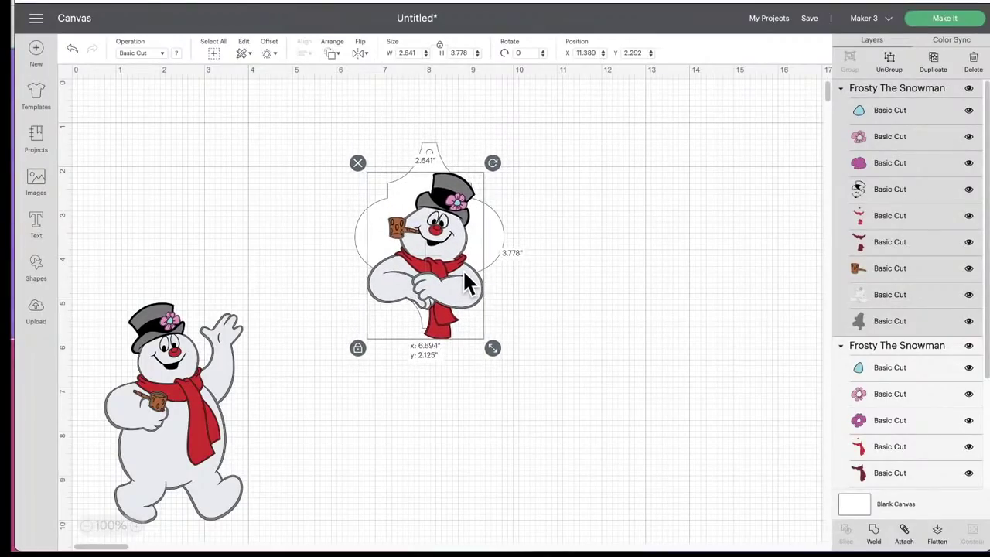
# Step: Duplicate the ornament shape to get two copies and stack them right of the original, at about X 10.7, Y 1.3
pyautogui.click(498, 224)
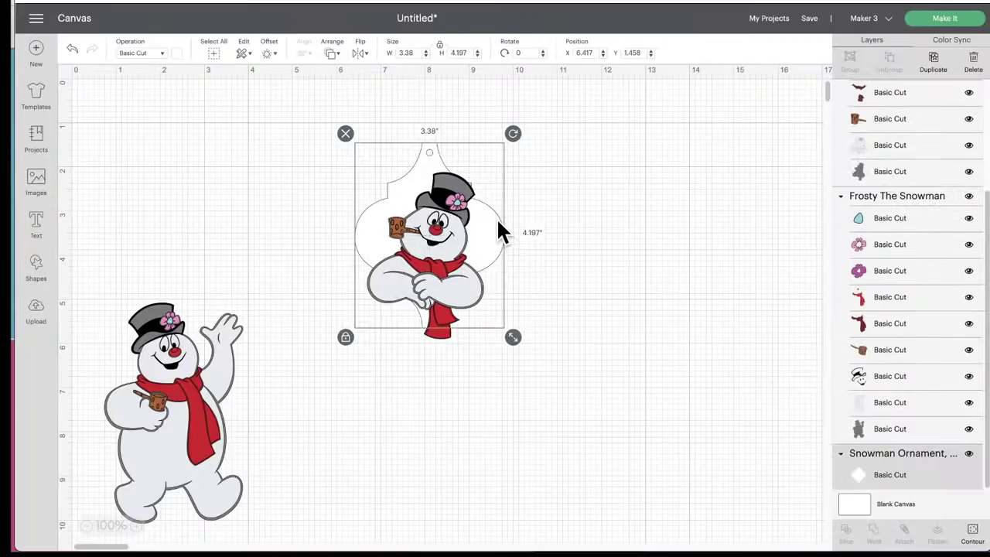
pyautogui.click(934, 62)
pyautogui.moveTo(409, 271); pyautogui.dragTo(596, 225)
pyautogui.click(448, 243)
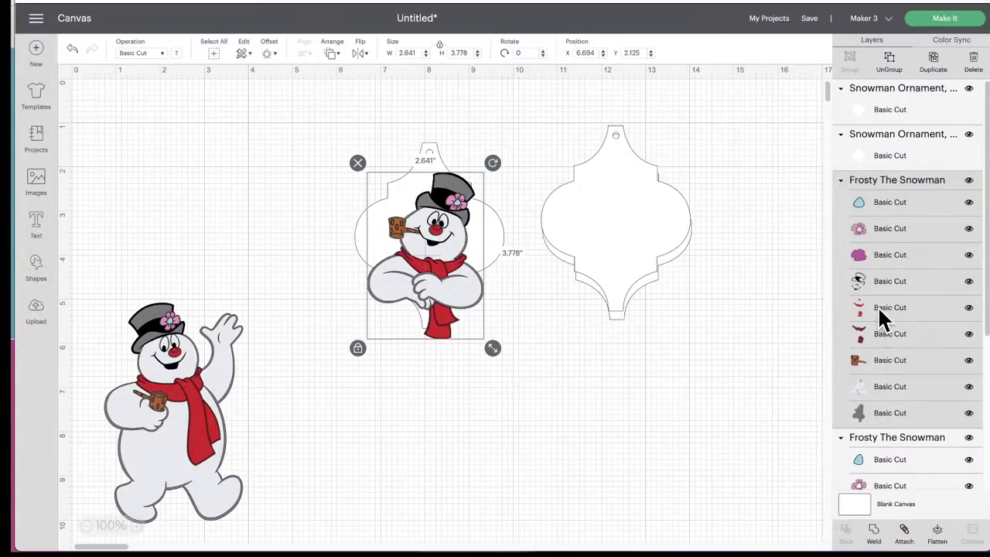
pyautogui.moveTo(619, 205)
pyautogui.mouseDown()
pyautogui.moveTo(681, 195)
pyautogui.moveTo(606, 214)
pyautogui.moveTo(610, 199)
pyautogui.mouseUp()
# Step: Select both ornament copies and duplicate the pair twice to make six copies
pyautogui.keyDown('shift'); pyautogui.click(843, 133); pyautogui.keyUp('shift')
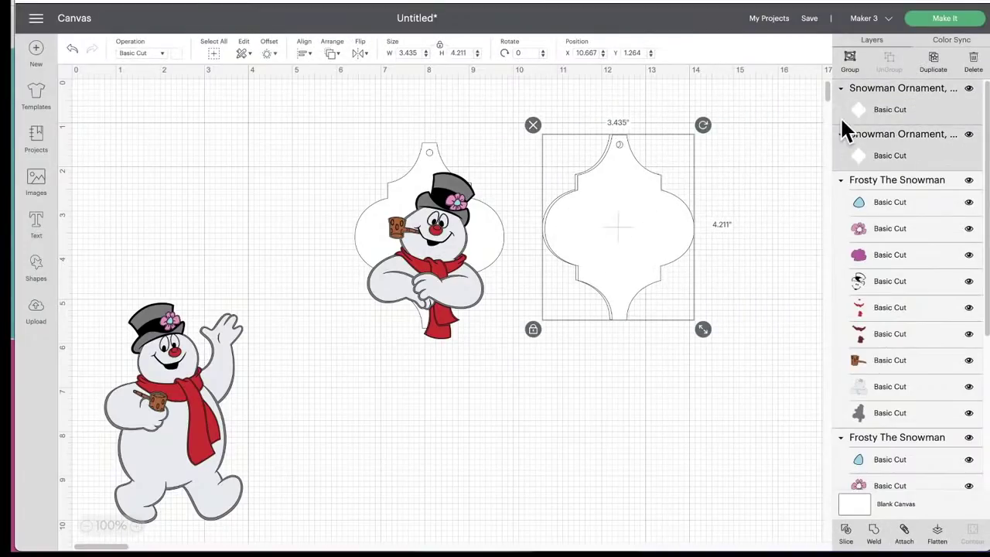
pyautogui.click(937, 64)
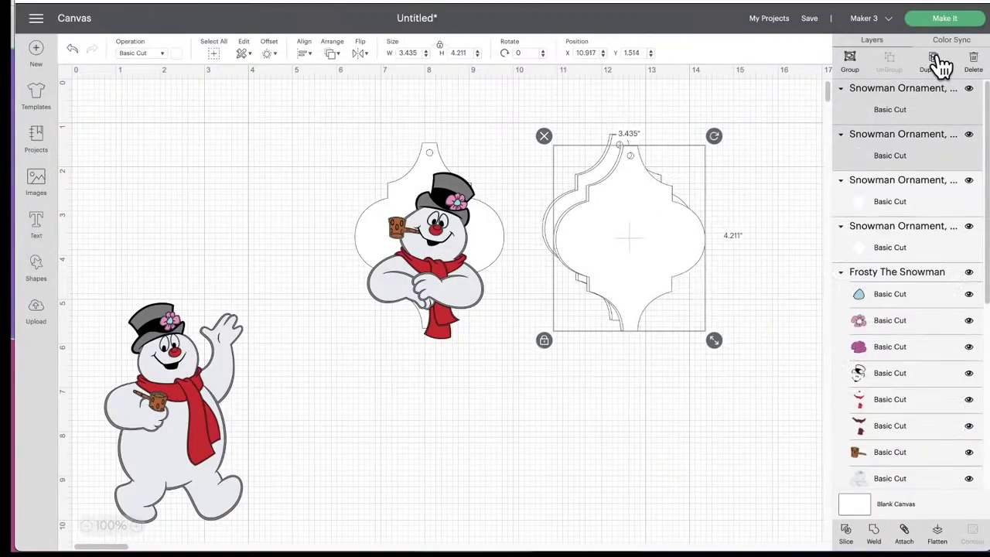
pyautogui.click(939, 63)
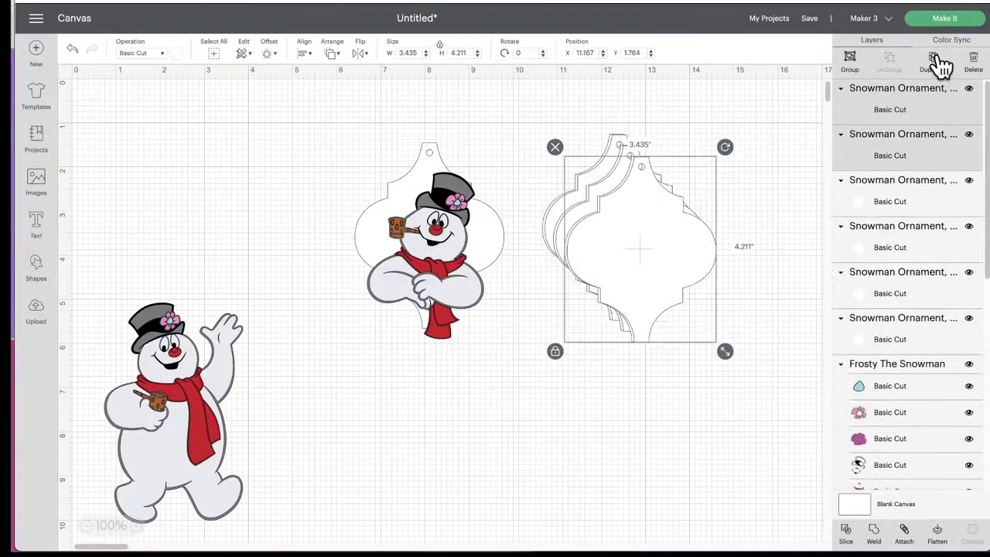
# Step: Select all six ornament copies and align them to a common center so they stack exactly
pyautogui.click(653, 133)
pyautogui.moveTo(551, 114); pyautogui.dragTo(690, 210)
pyautogui.click(300, 53)
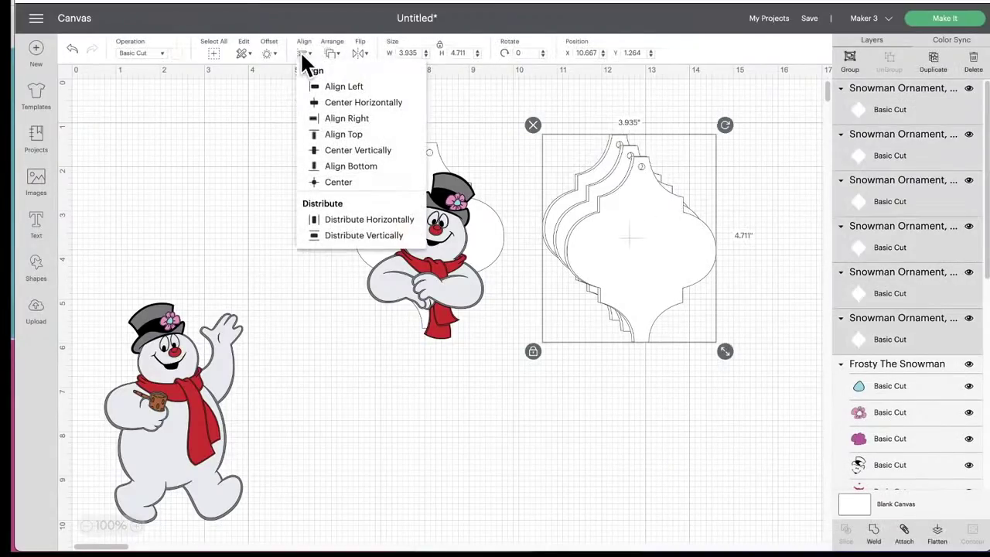
pyautogui.click(338, 181)
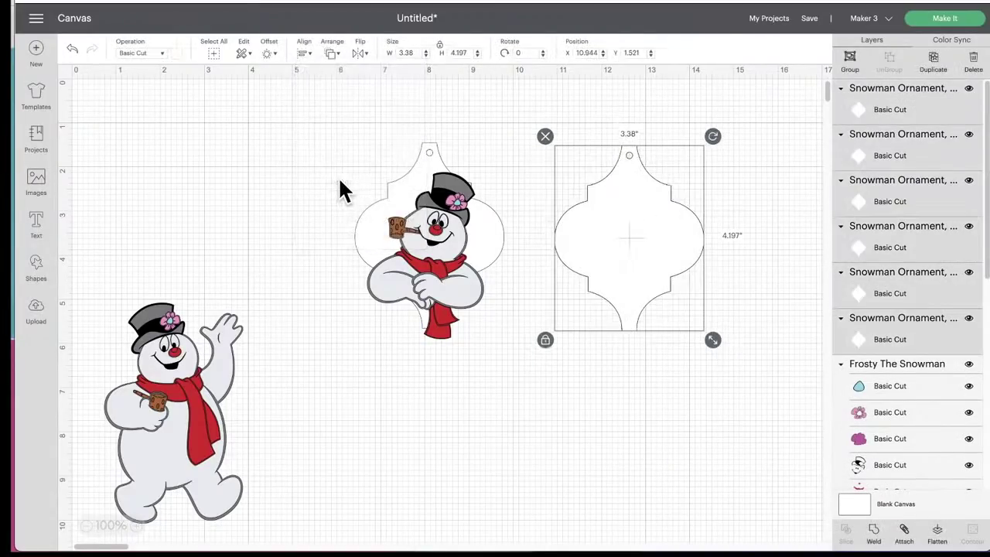
# Step: Reselect the whole stack of six ornament copies and set its material color to the light blue used in the Frosty images
pyautogui.click(592, 106)
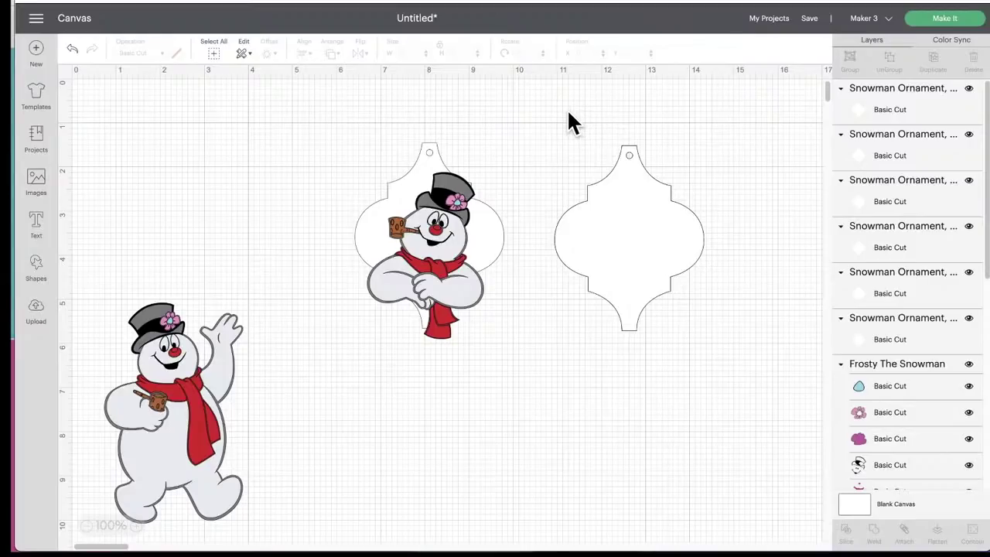
pyautogui.moveTo(559, 113); pyautogui.dragTo(590, 144)
pyautogui.moveTo(586, 140); pyautogui.dragTo(719, 199)
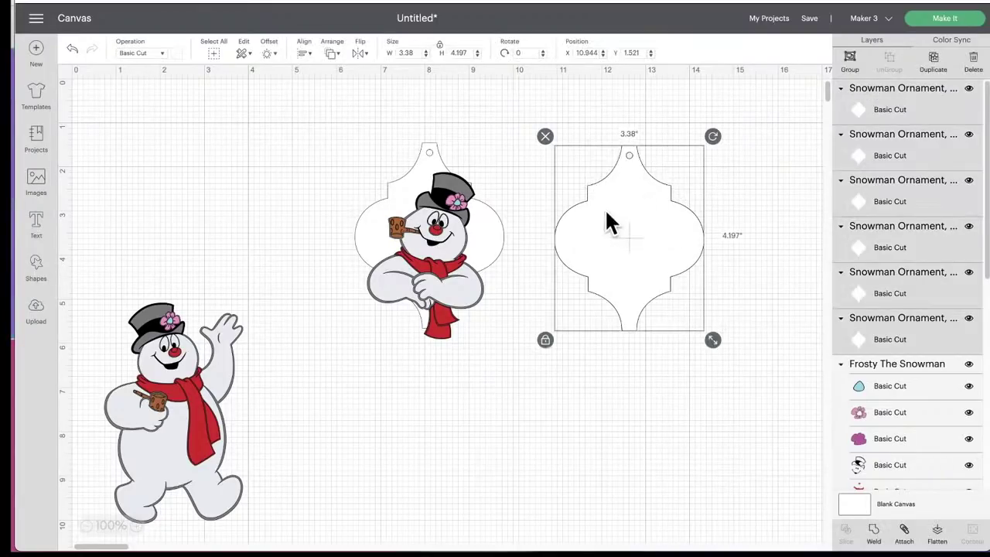
pyautogui.click(177, 53)
pyautogui.click(221, 120)
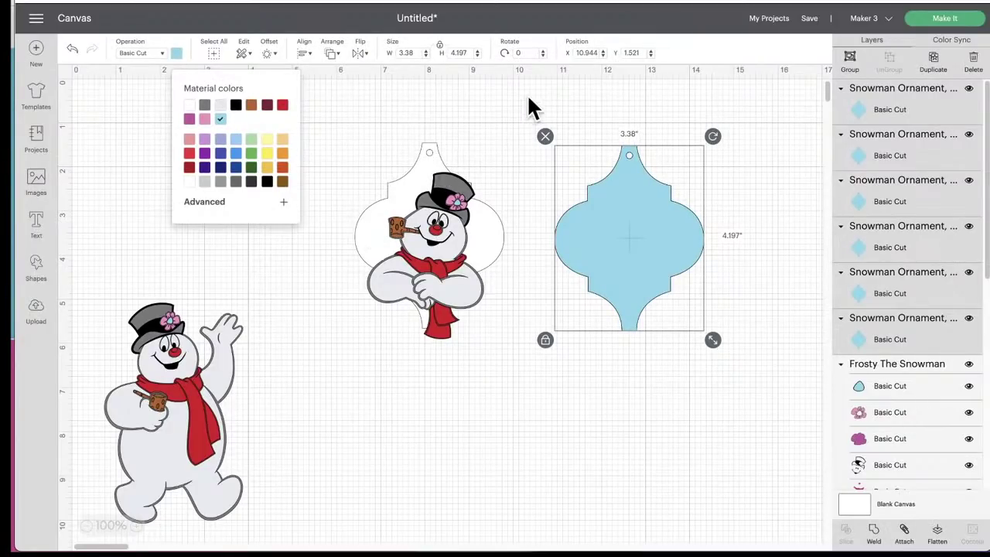
# Step: Reselect all six light blue ornament copies and place the stack directly over the white original ornament, at about X 6.4, Y 1.45
pyautogui.click(614, 108)
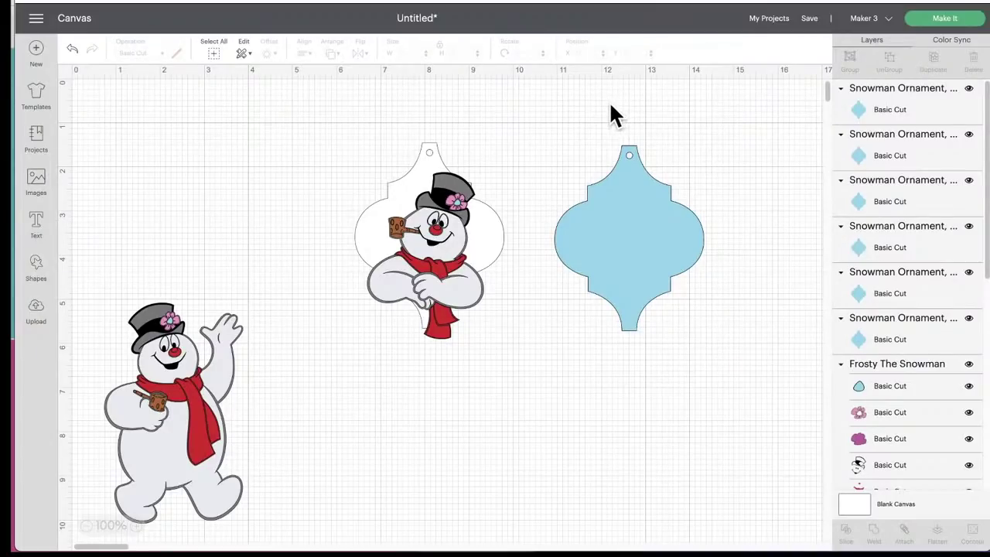
pyautogui.moveTo(588, 117); pyautogui.dragTo(696, 213)
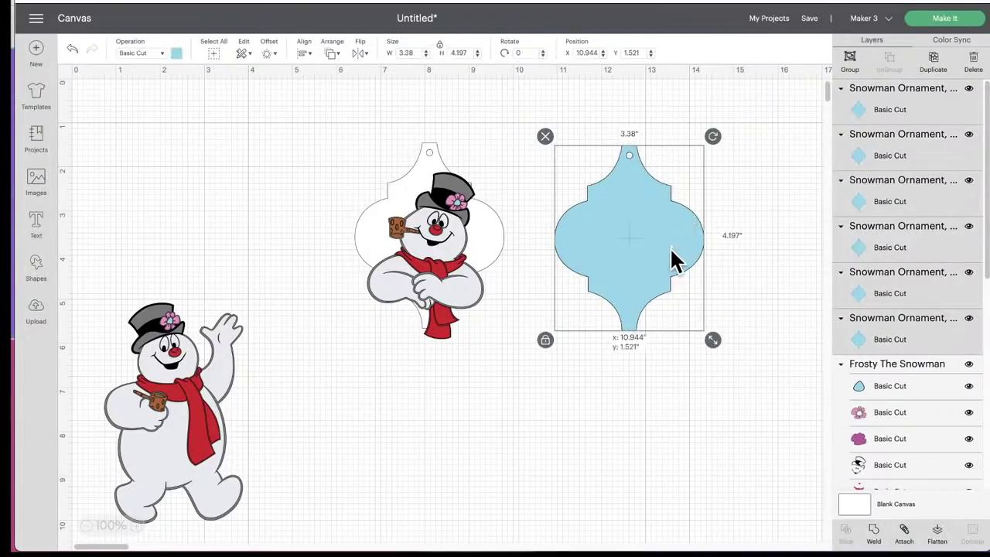
pyautogui.moveTo(671, 261); pyautogui.dragTo(643, 250)
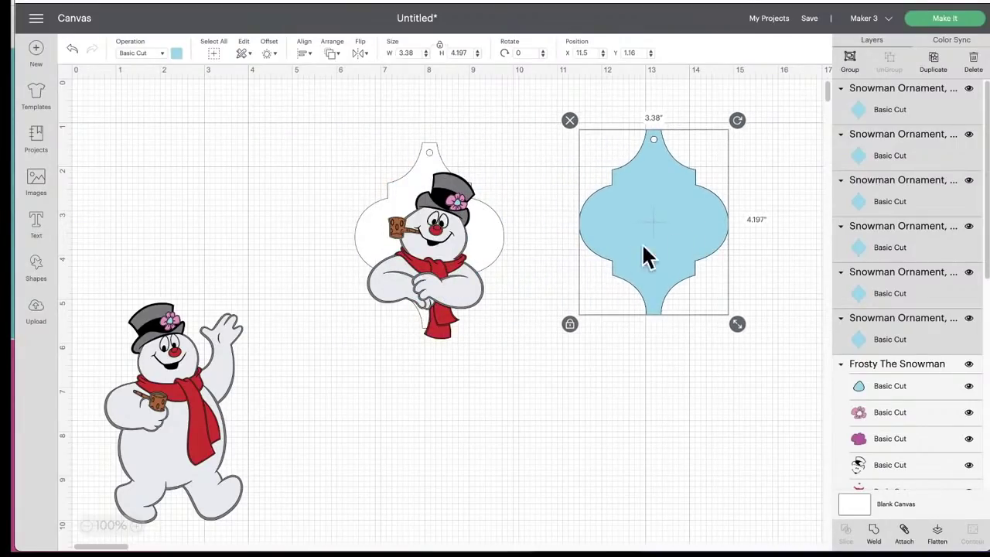
pyautogui.click(136, 527)
pyautogui.click(136, 527)
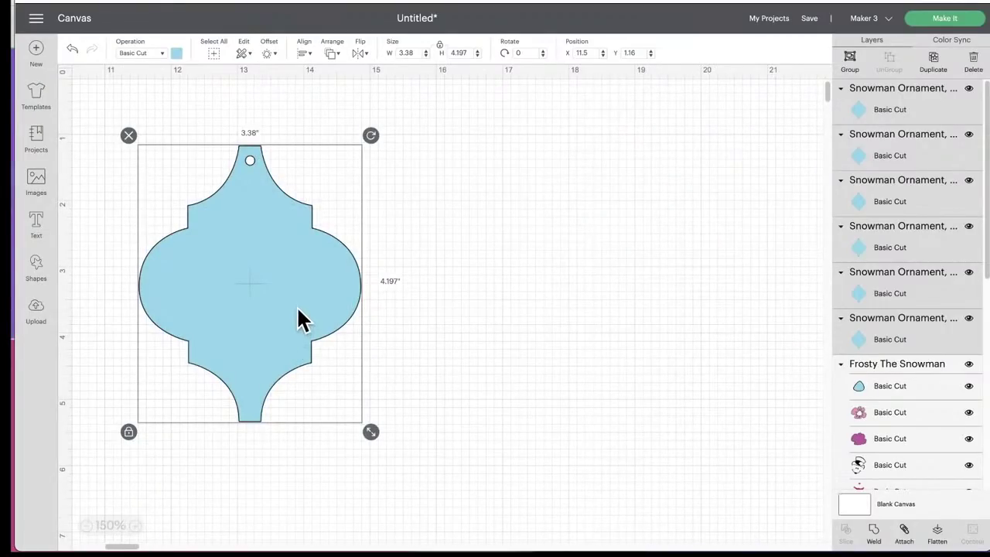
pyautogui.hscroll(-5, 298, 320)
pyautogui.hscroll(3, 820, 194)
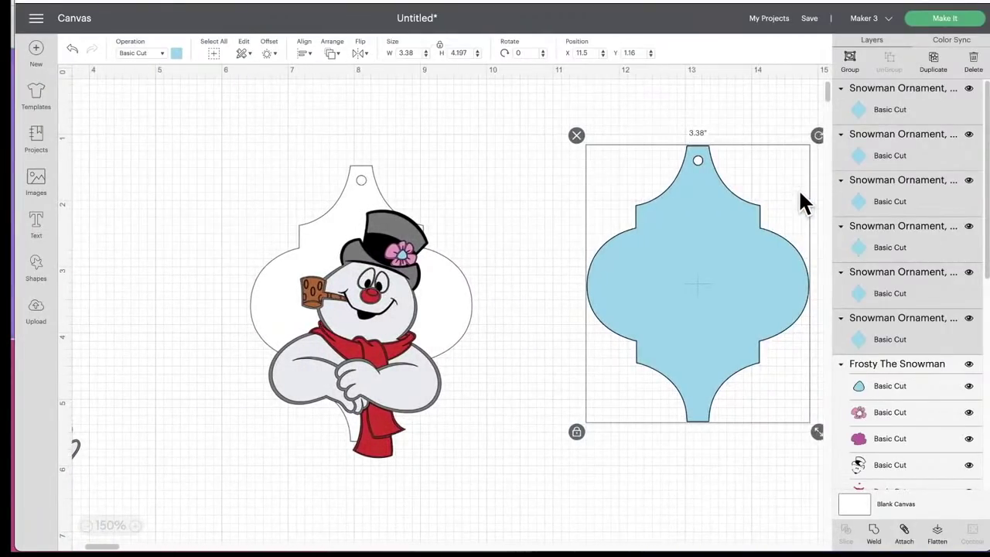
pyautogui.moveTo(745, 260); pyautogui.dragTo(411, 286)
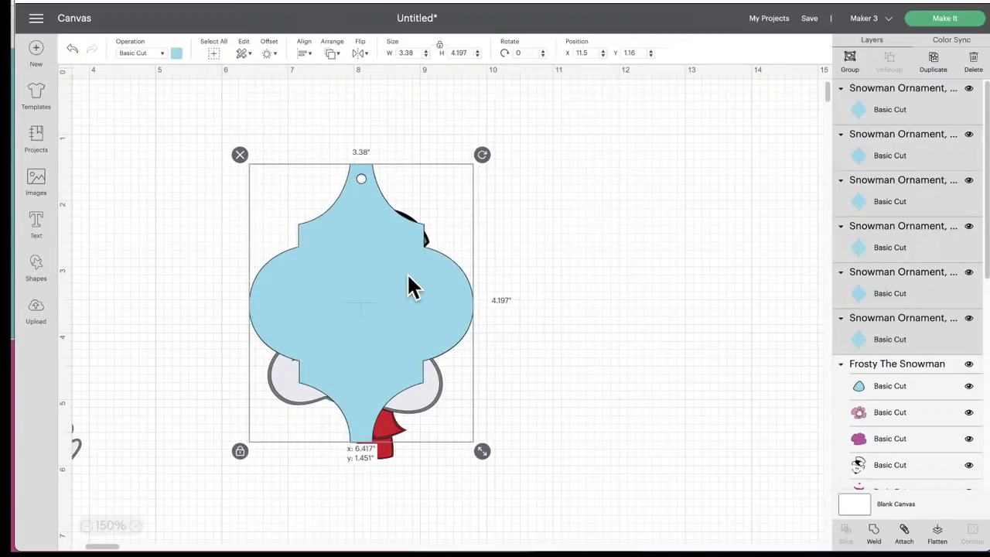
pyautogui.moveTo(408, 275); pyautogui.dragTo(408, 276)
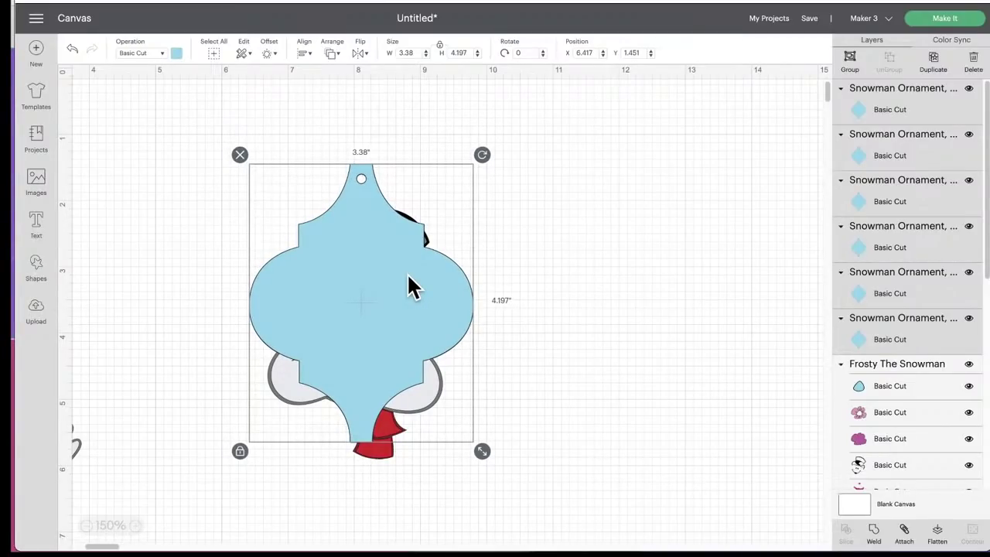
pyautogui.click(618, 222)
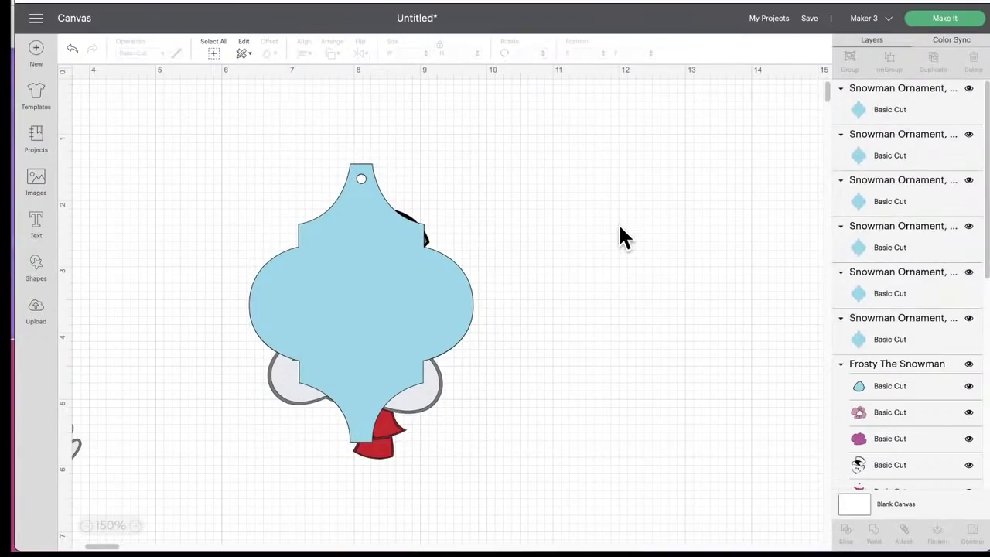
# Step: Send two of the light blue ornament copies to the back, one after the other, behind everything else
pyautogui.click(429, 414)
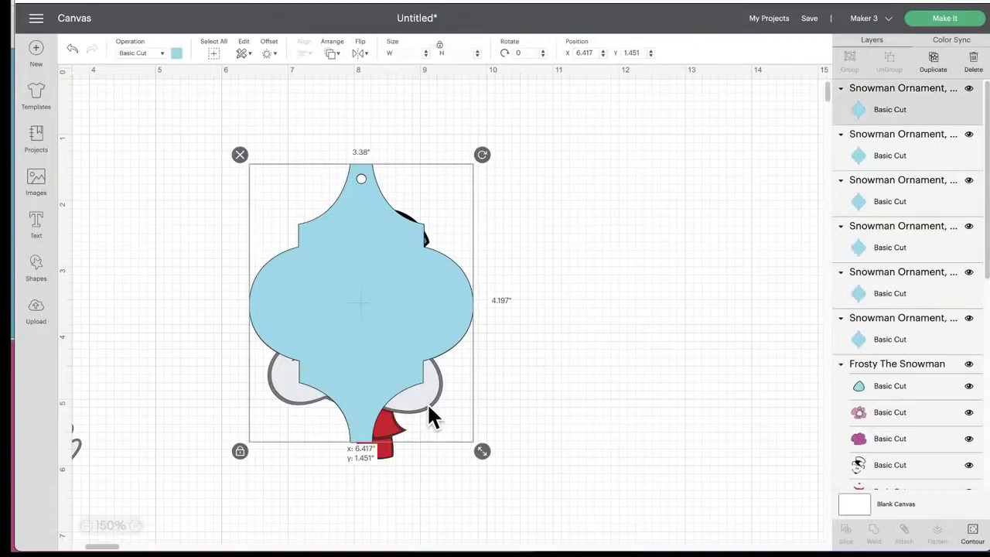
pyautogui.click(332, 54)
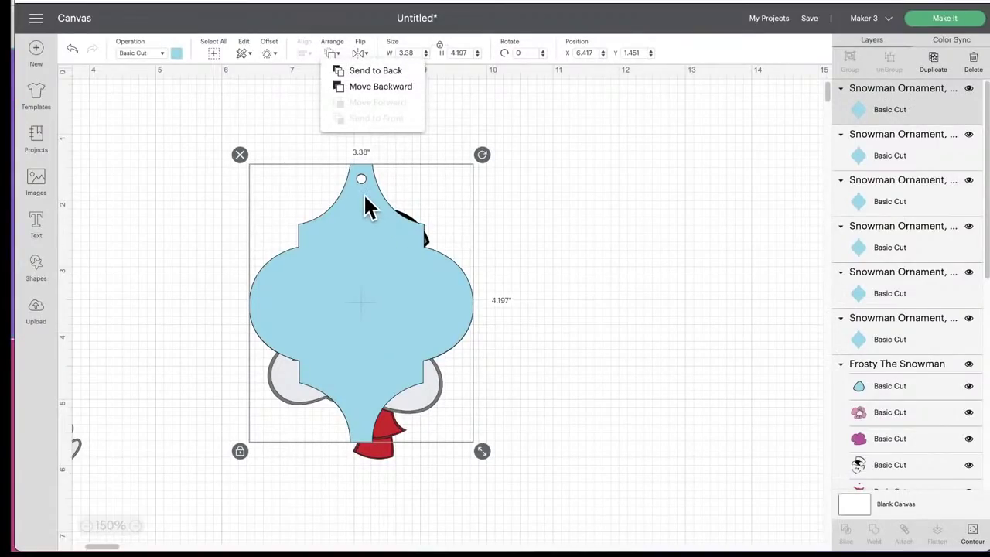
pyautogui.click(348, 86)
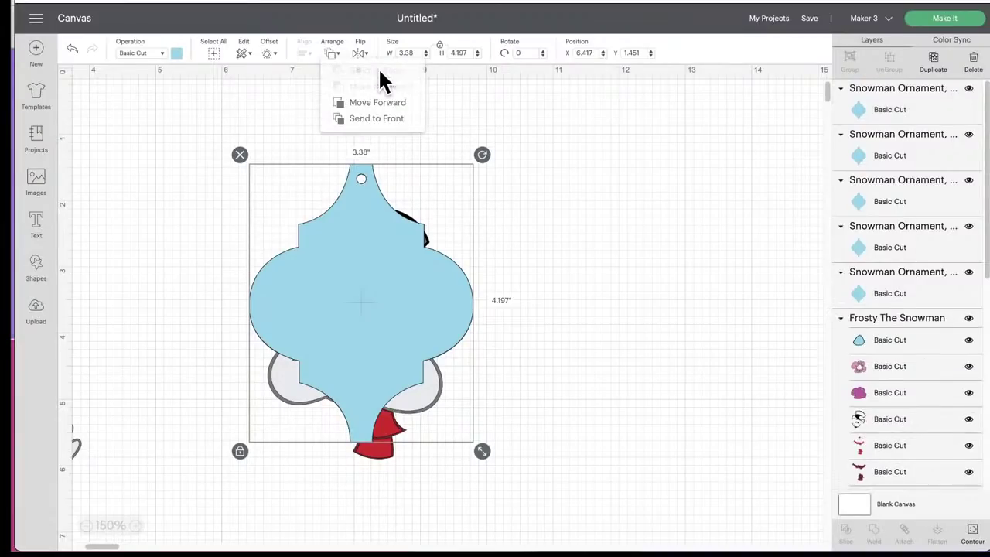
pyautogui.click(576, 203)
pyautogui.click(364, 184)
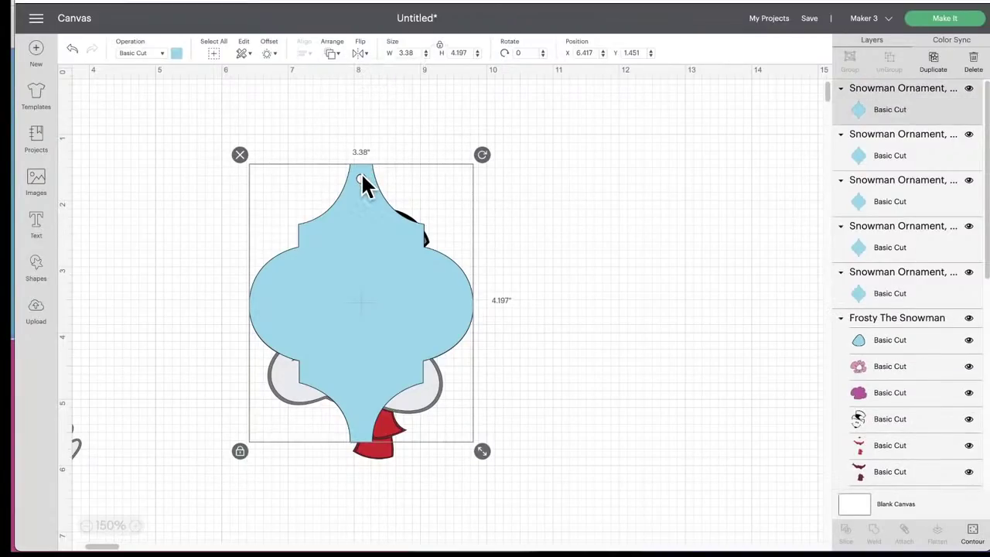
pyautogui.click(326, 51)
pyautogui.click(358, 69)
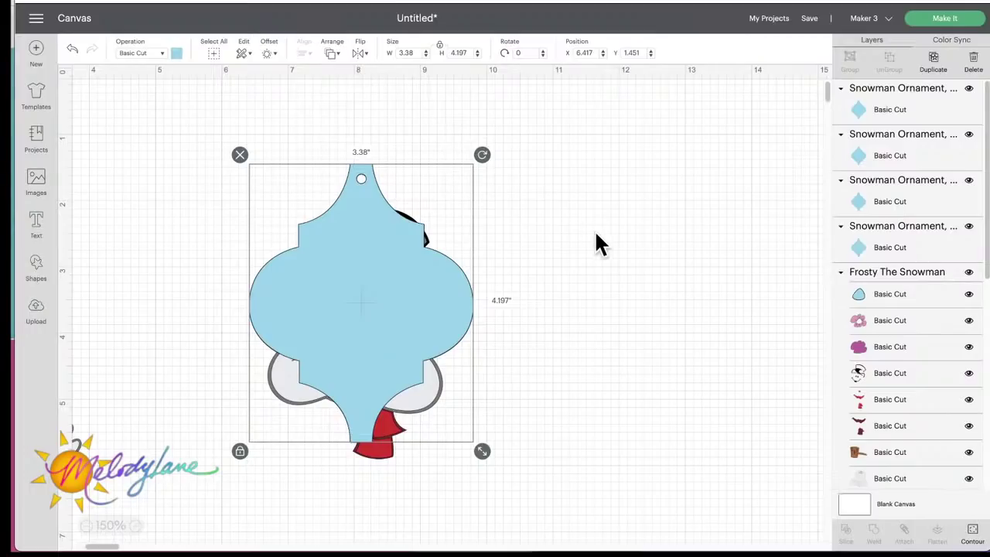
pyautogui.click(578, 248)
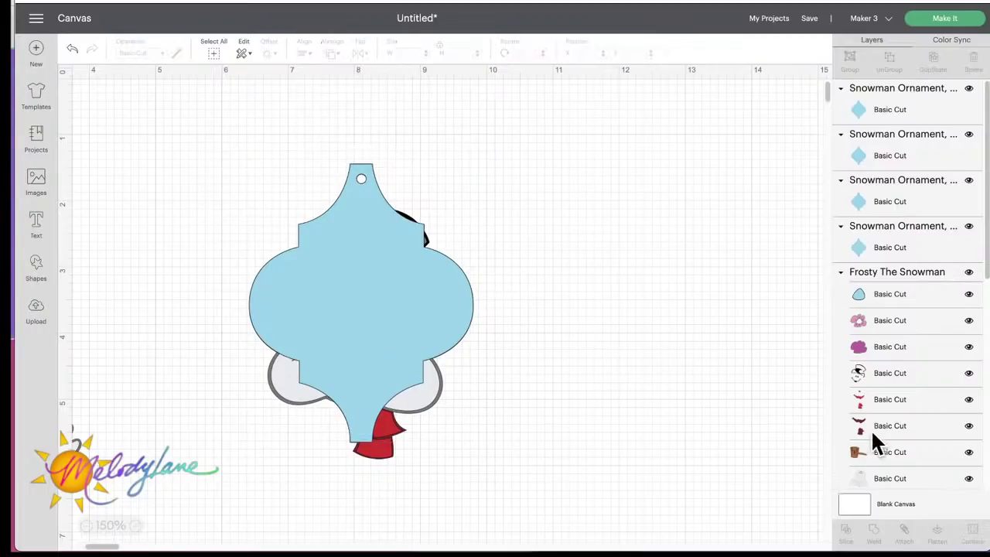
# Step: Select the whole crossed-arms Frosty group and bring it to the front of the ornament stack
pyautogui.scroll(-3, 884, 376)
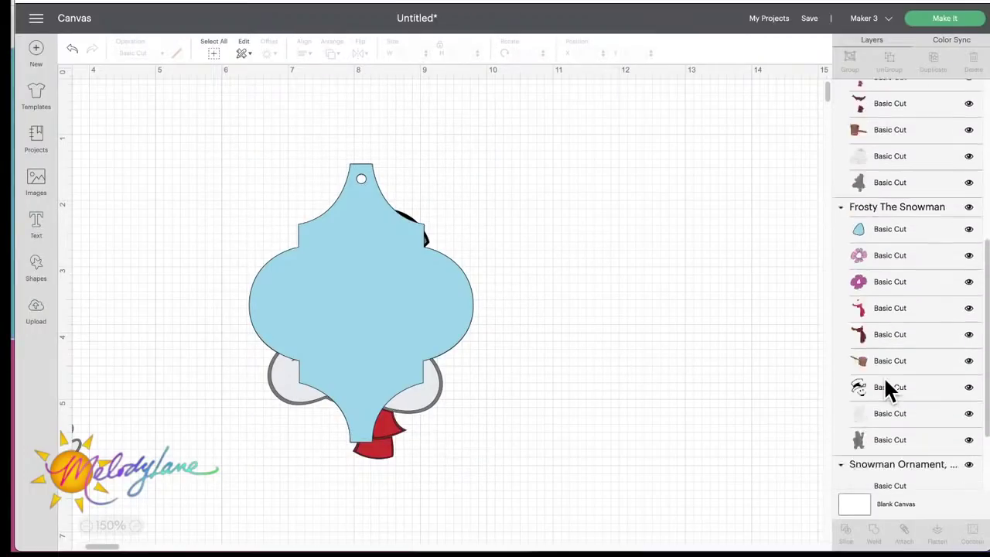
pyautogui.scroll(4, 882, 347)
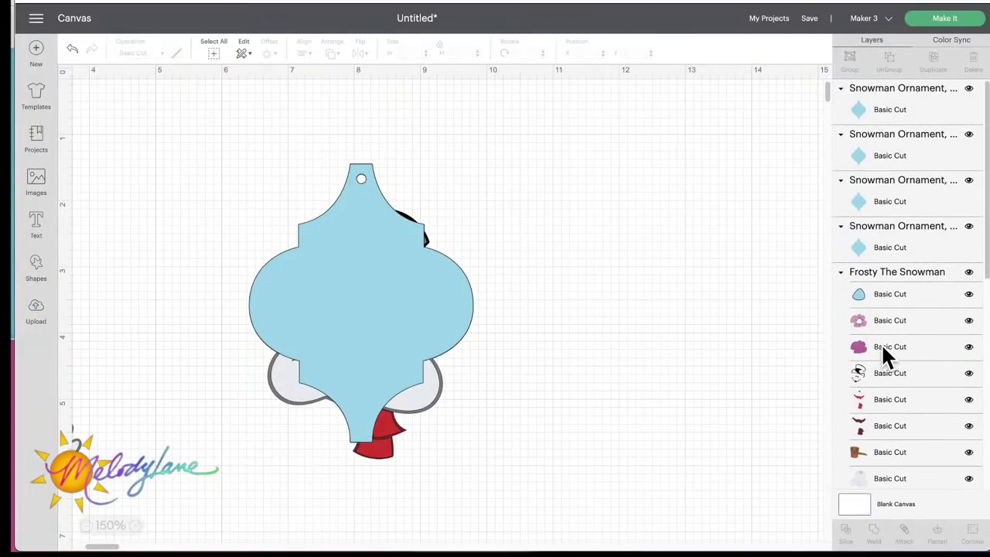
pyautogui.click(884, 349)
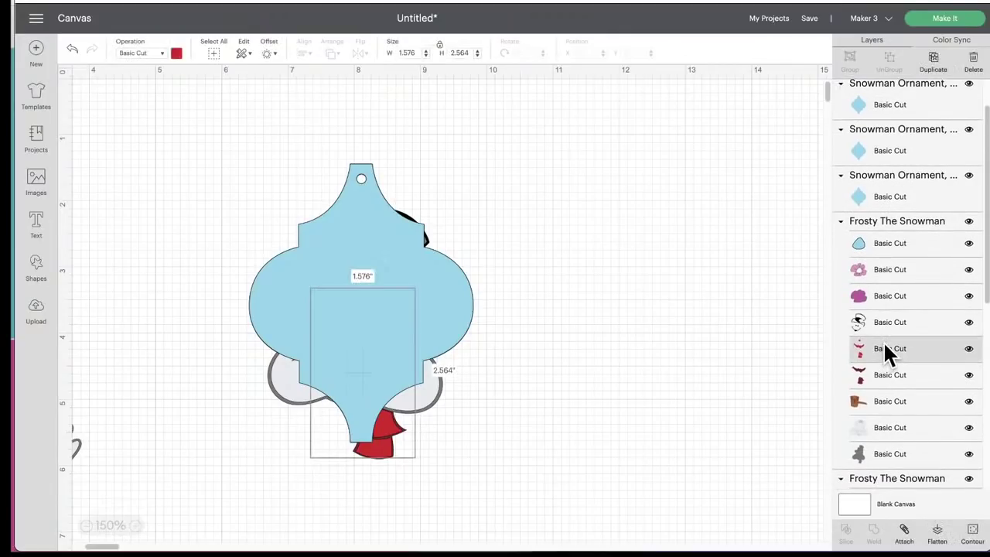
pyautogui.click(914, 220)
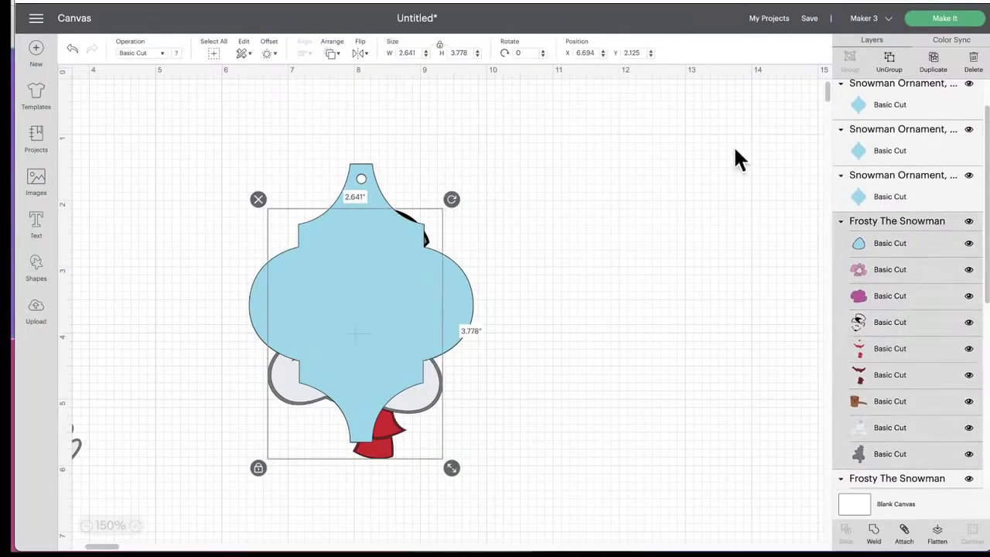
pyautogui.click(330, 53)
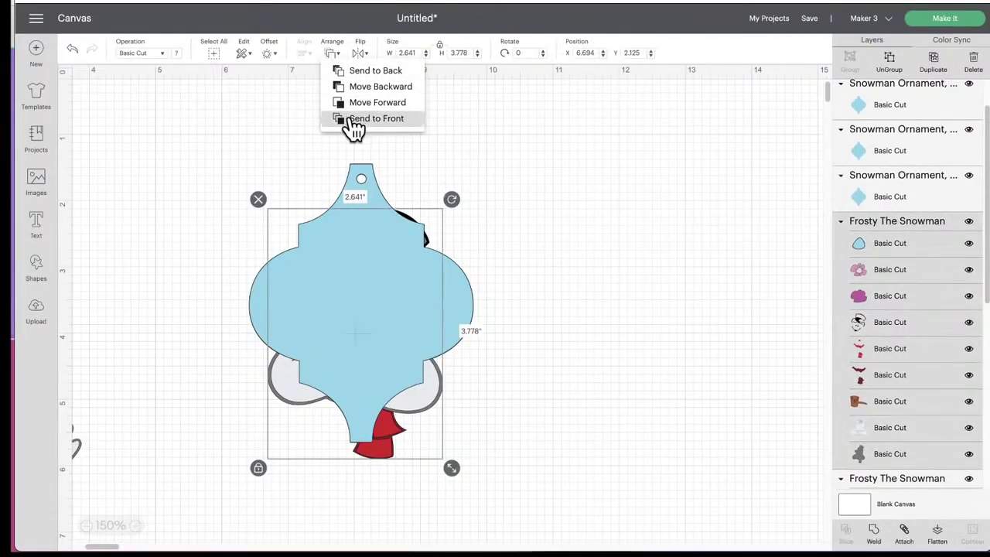
pyautogui.click(350, 117)
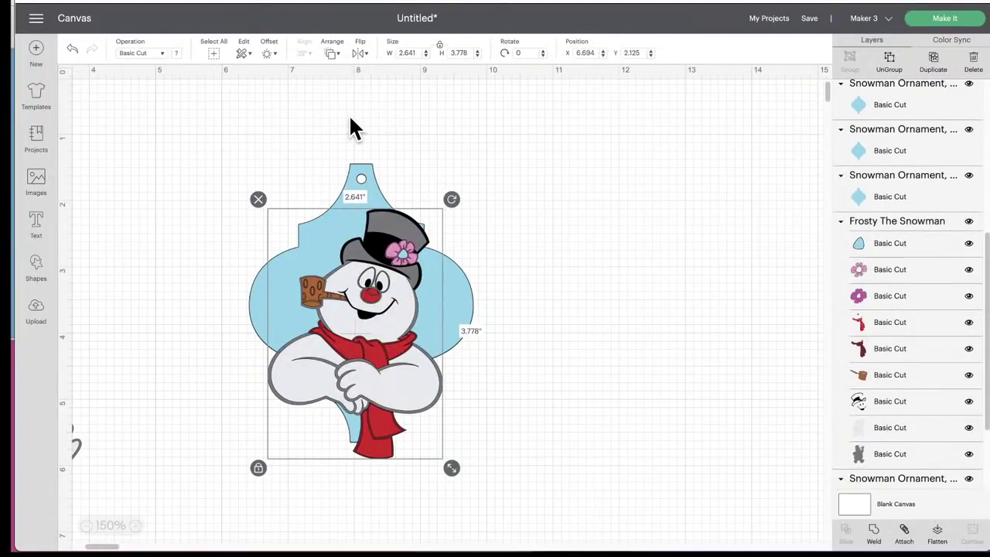
# Step: Send the white original ornament to the back, beneath the two light blue copies already behind Frosty
pyautogui.scroll(-3, 870, 379)
pyautogui.click(871, 379)
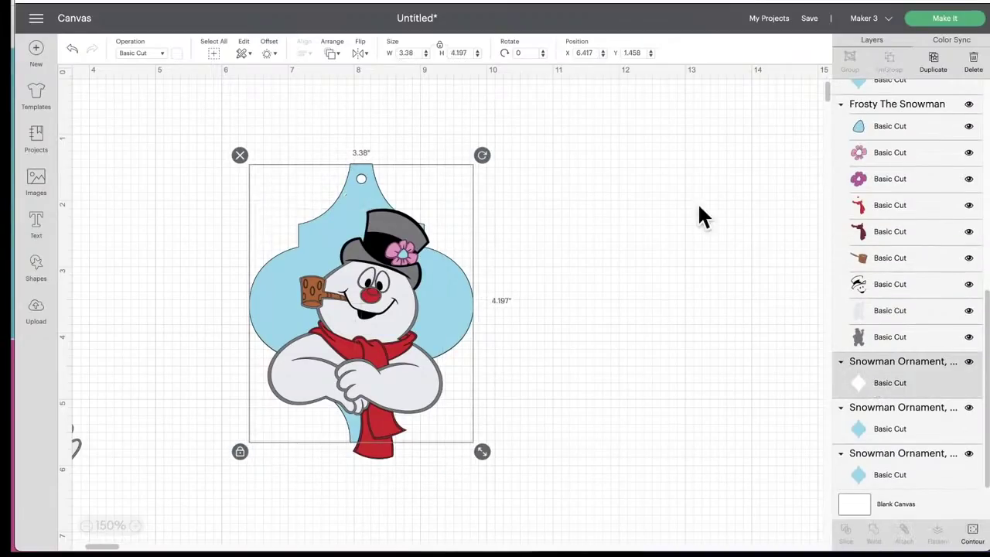
pyautogui.click(331, 52)
pyautogui.click(346, 71)
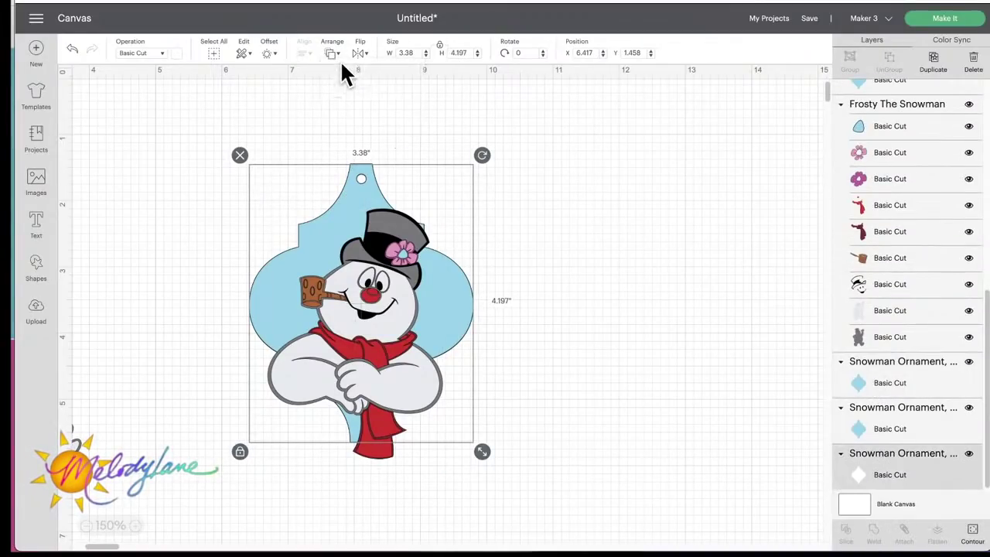
pyautogui.moveTo(851, 474)
pyautogui.mouseDown()
pyautogui.moveTo(852, 405)
pyautogui.moveTo(852, 486)
pyautogui.moveTo(850, 415)
pyautogui.moveTo(850, 467)
pyautogui.mouseUp()
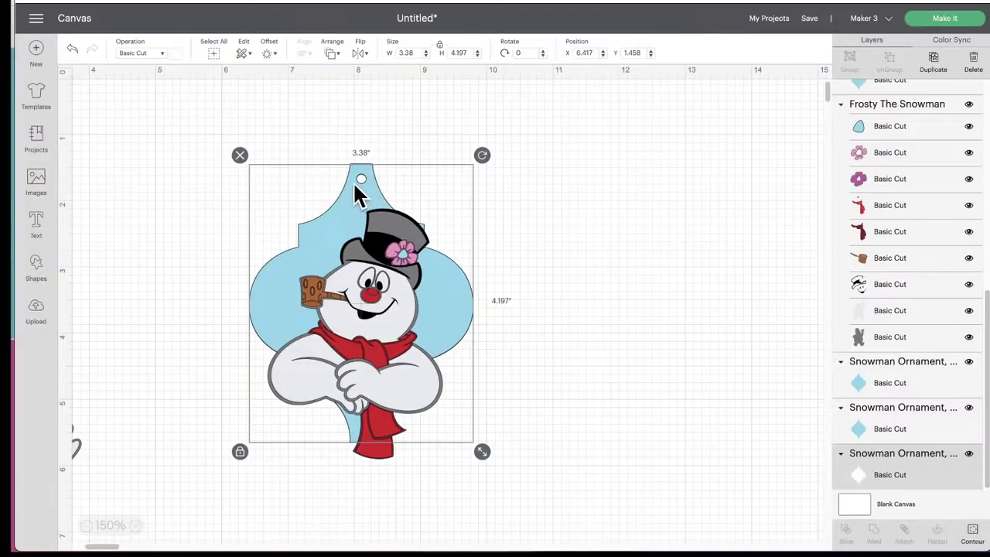
pyautogui.click(574, 210)
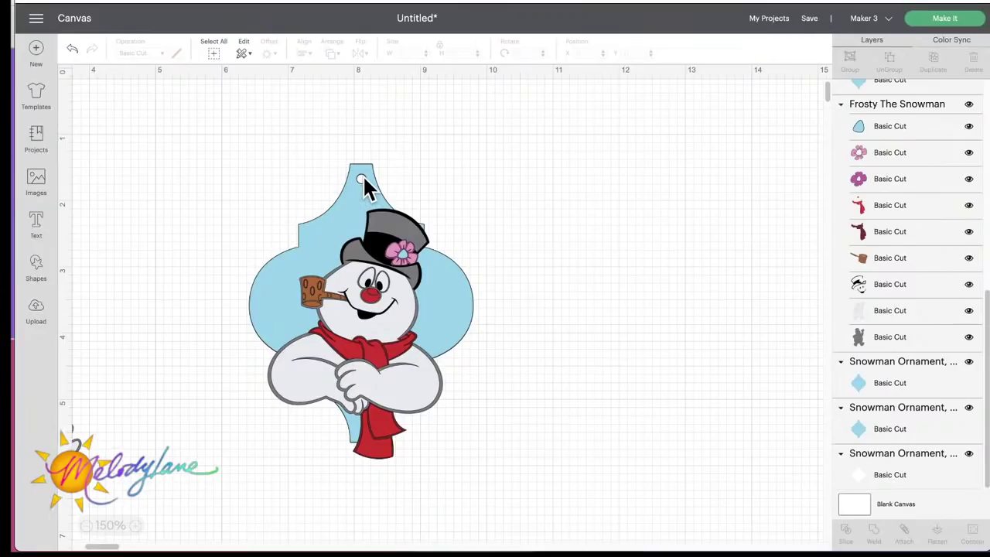
# Step: Ungroup the crossed-arms Frosty image into separate layers
pyautogui.click(370, 271)
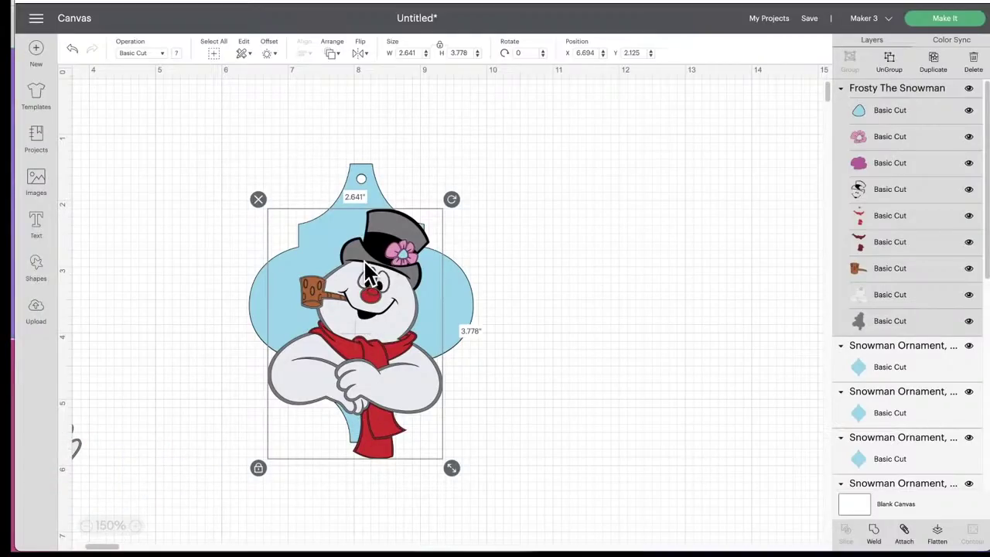
pyautogui.click(891, 61)
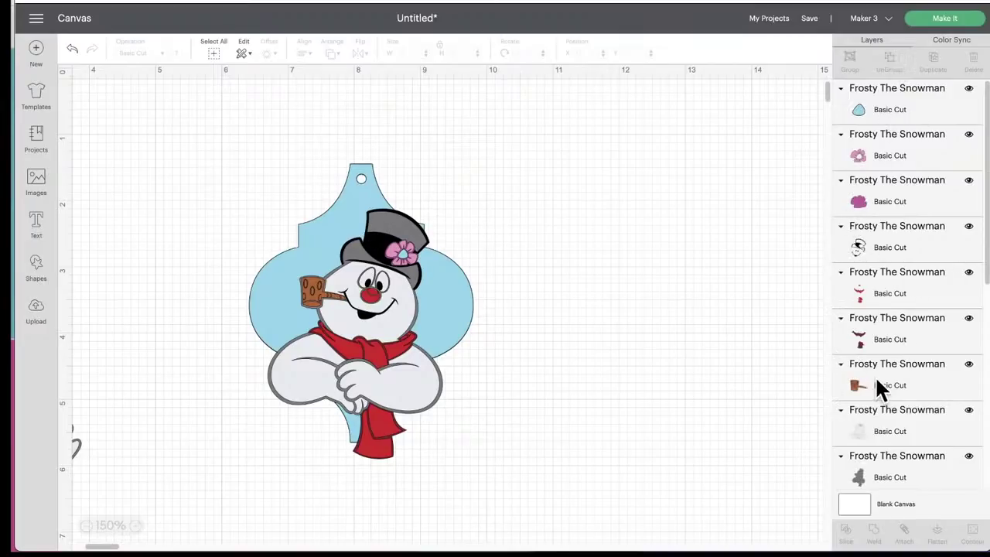
# Step: Slice Frosty's black hat-and-face layer out of the topmost light blue ornament and move the cut ornament to about X 10.8, Y 1.5
pyautogui.click(358, 165)
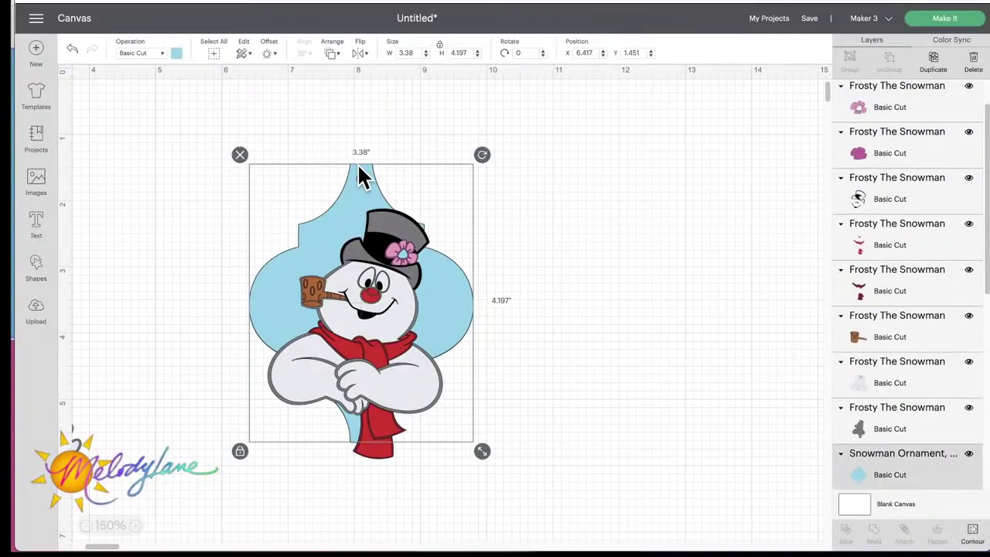
pyautogui.scroll(-5, 901, 384)
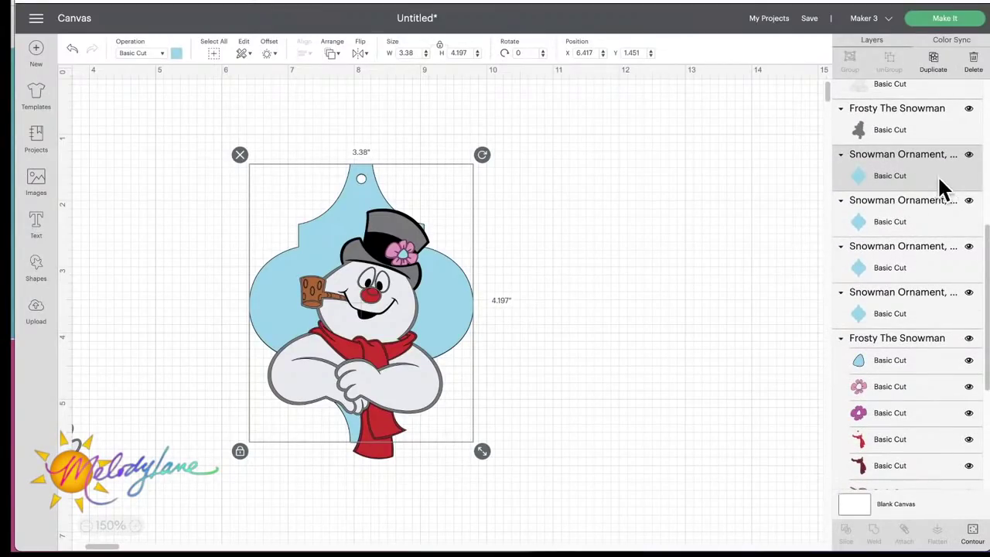
pyautogui.scroll(-6, 897, 201)
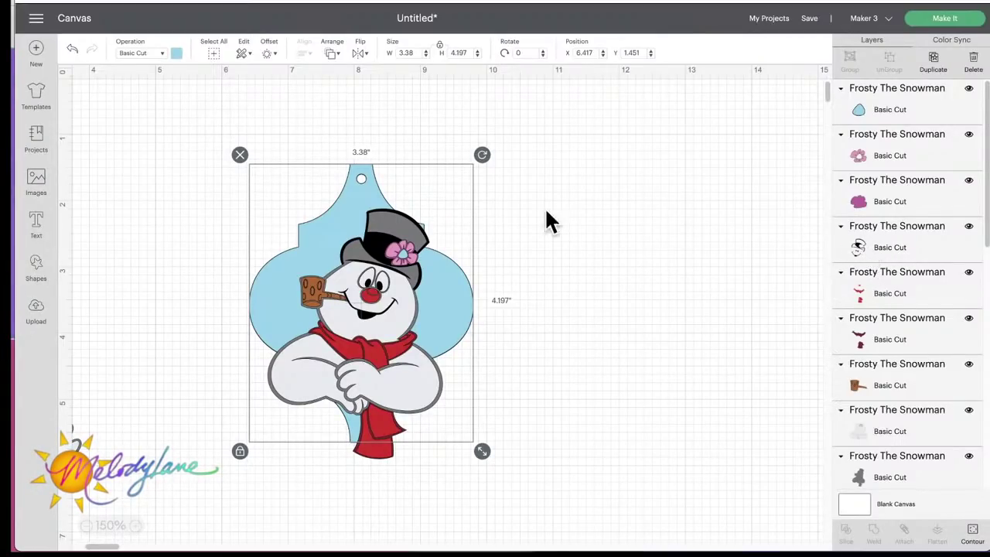
pyautogui.keyDown('shift'); pyautogui.click(865, 248); pyautogui.keyUp('shift')
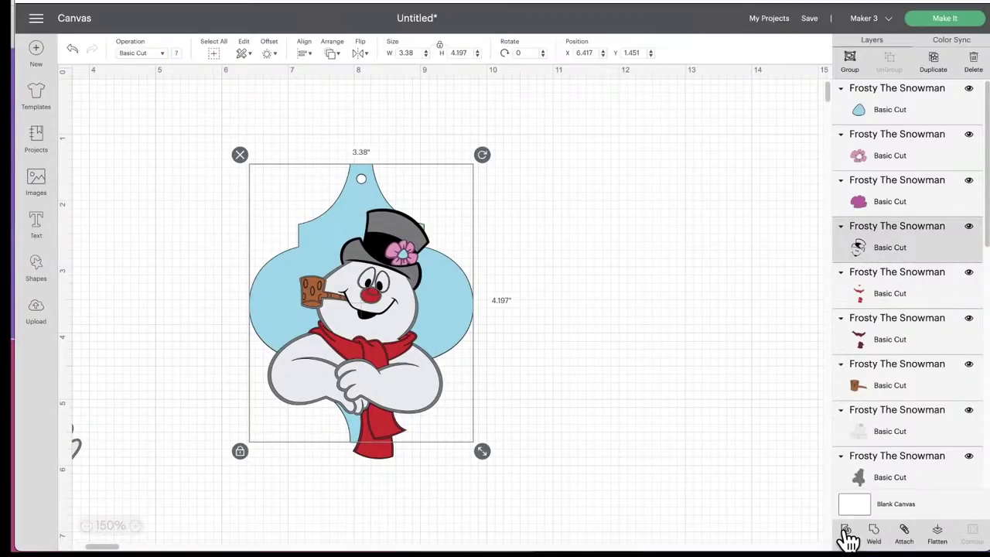
pyautogui.scroll(-10, 885, 340)
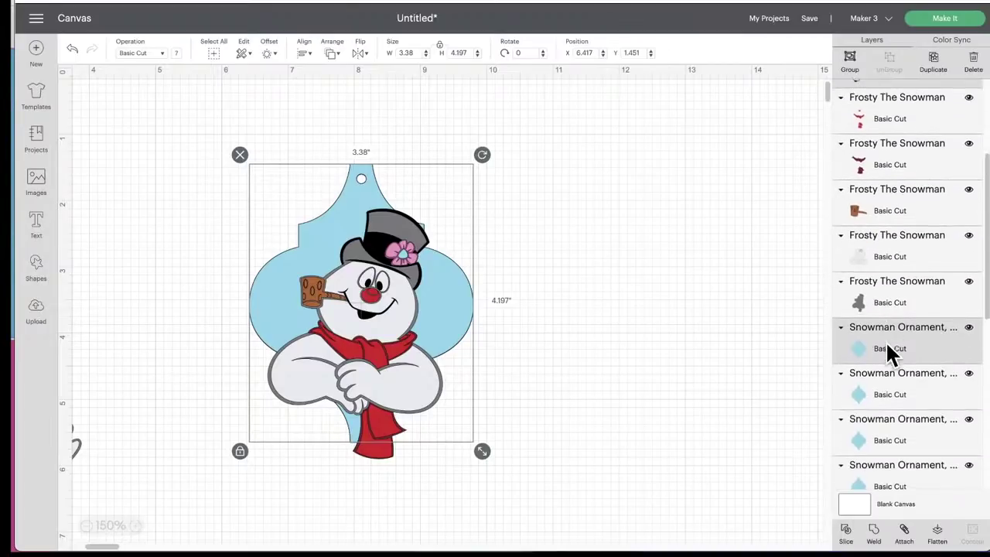
pyautogui.scroll(3, 919, 307)
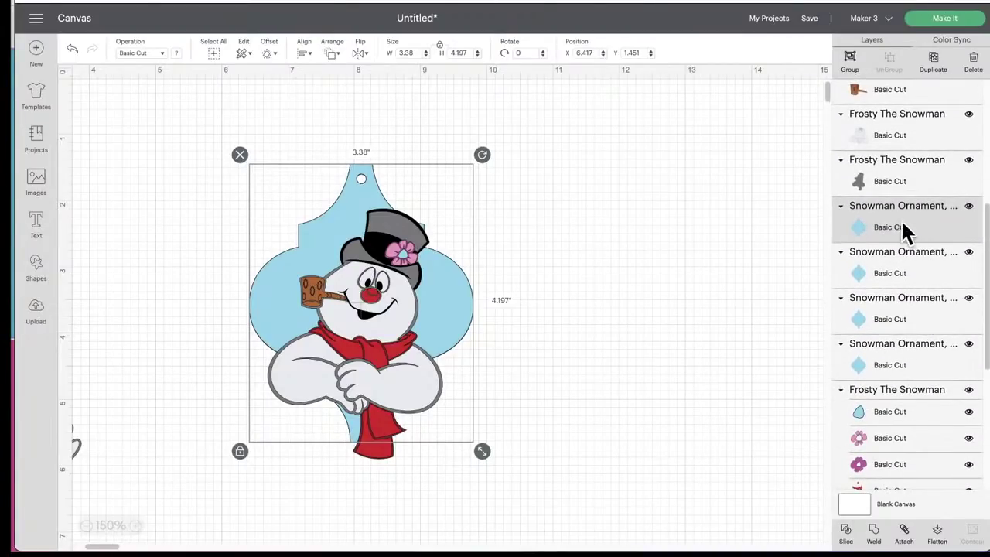
pyautogui.scroll(8, 898, 255)
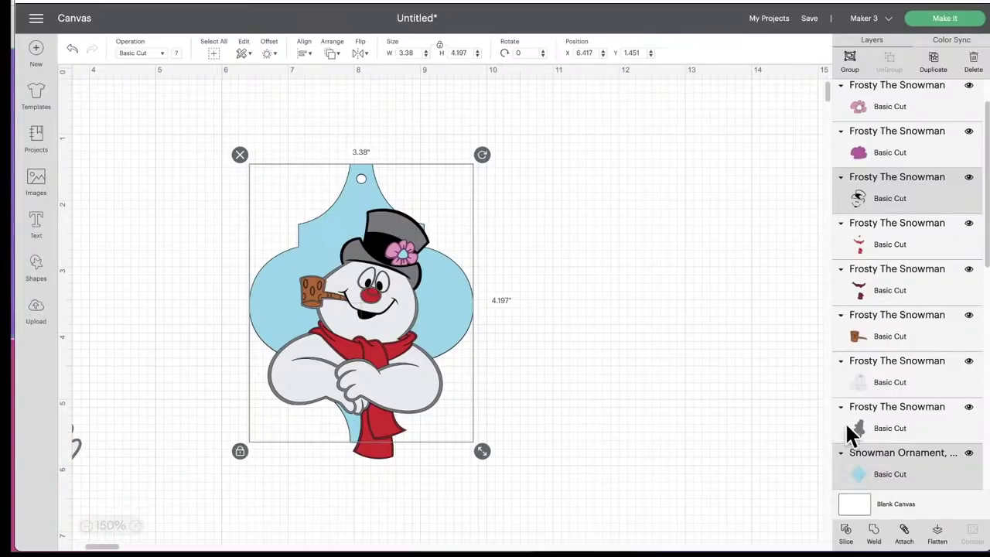
pyautogui.click(847, 534)
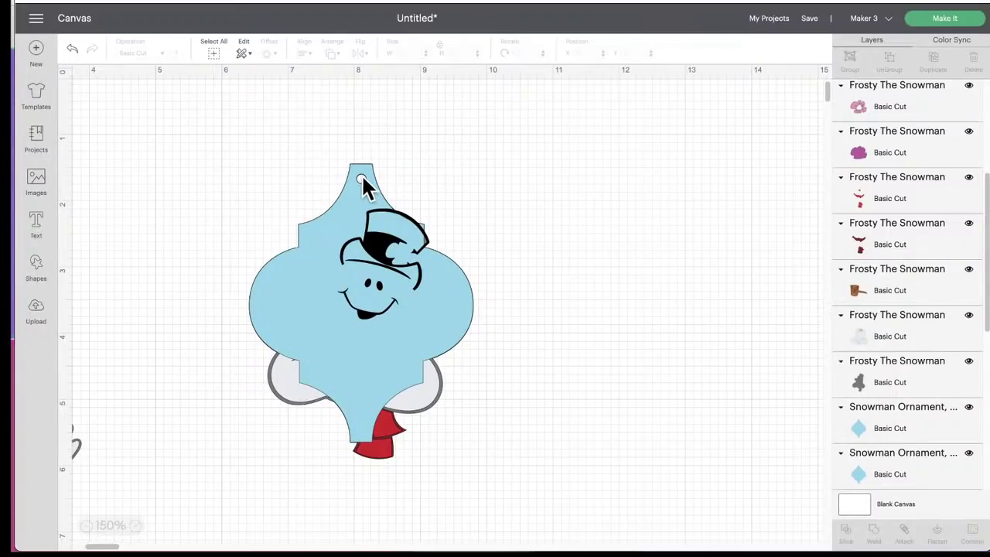
pyautogui.moveTo(362, 178); pyautogui.dragTo(667, 174)
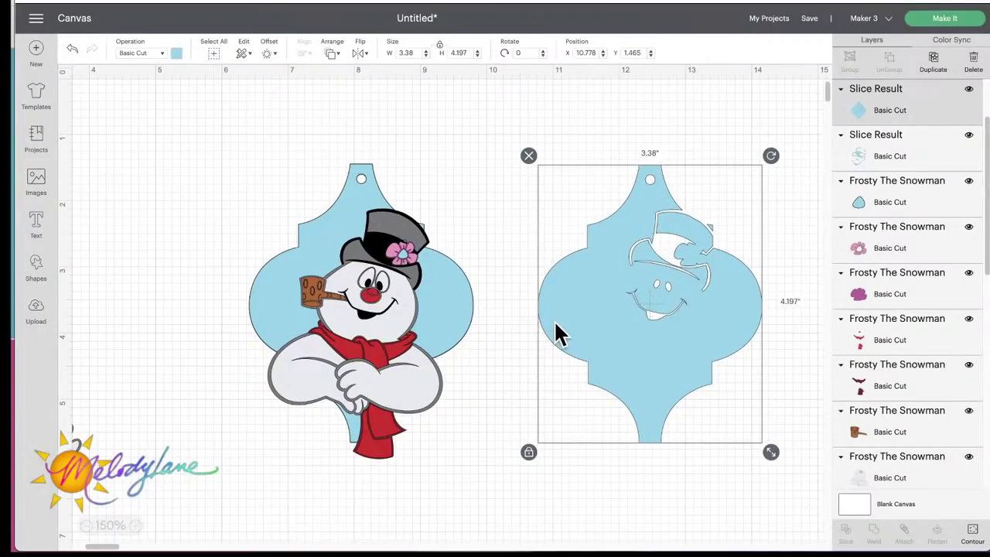
# Step: Move the cut ornament farther away from Frosty and pull the leftover black hat-edge pieces out to about X 11.9, Y 2.2
pyautogui.moveTo(558, 333); pyautogui.dragTo(812, 316)
pyautogui.moveTo(426, 235); pyautogui.dragTo(653, 253)
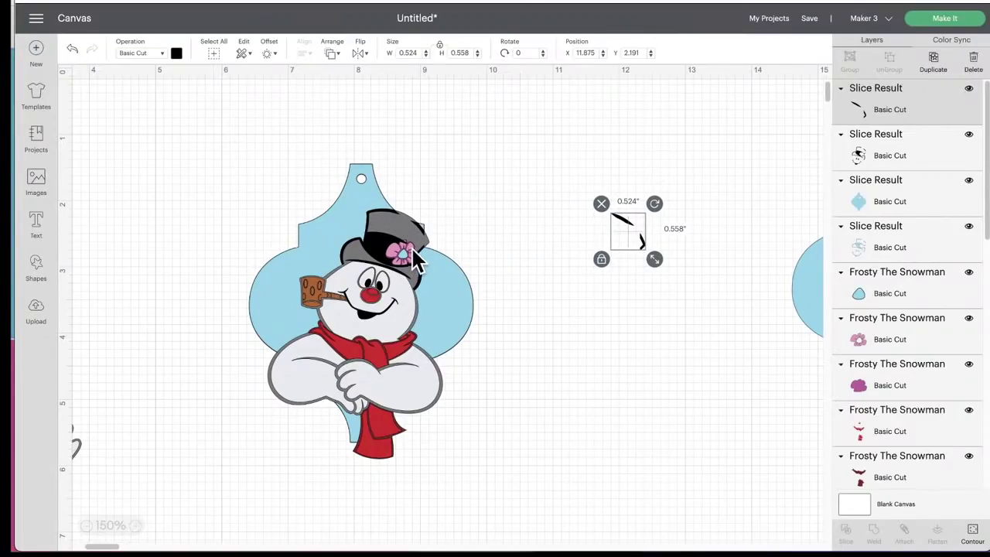
# Step: Slice the dark gray Frosty silhouette layer with the next full light blue ornament in the stack
pyautogui.click(356, 173)
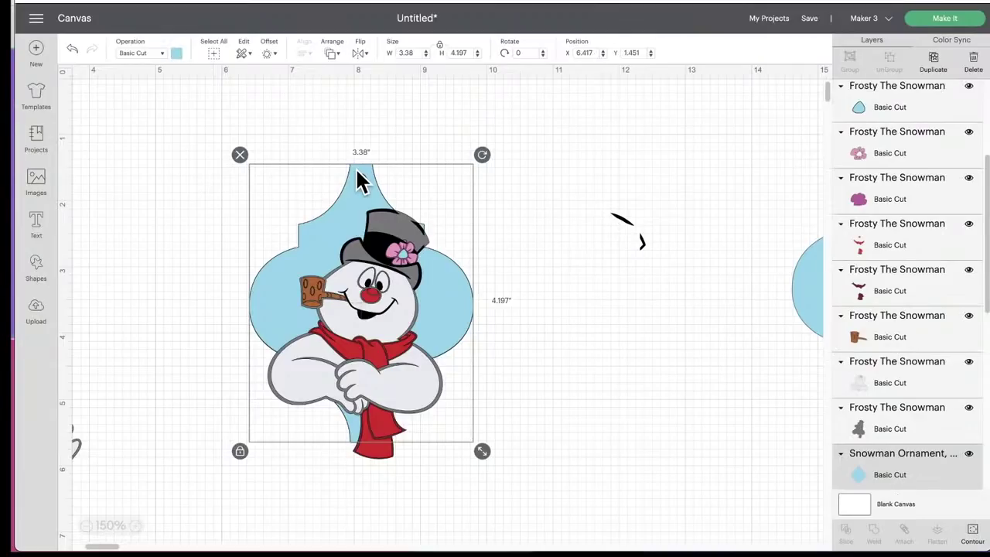
pyautogui.keyDown('shift'); pyautogui.click(857, 422); pyautogui.keyUp('shift')
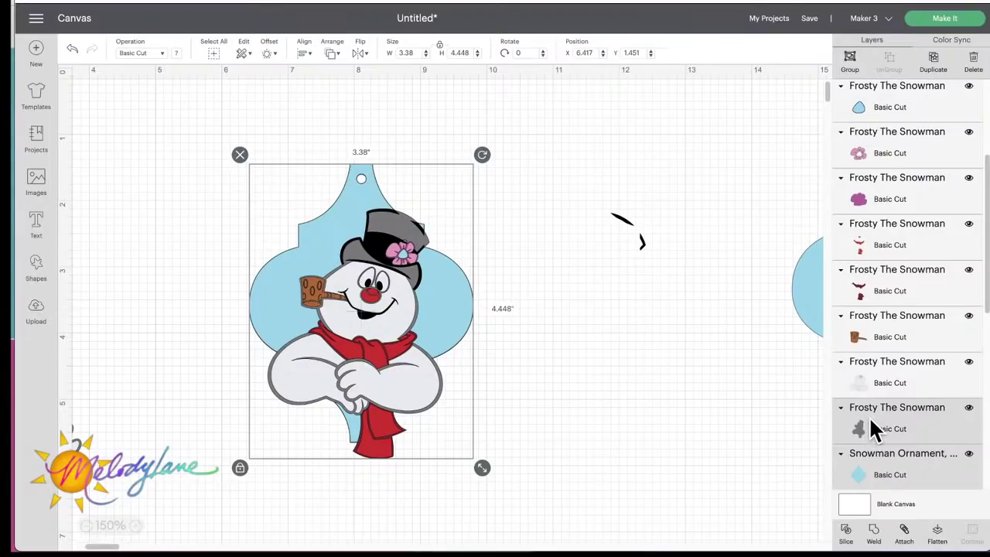
pyautogui.click(845, 532)
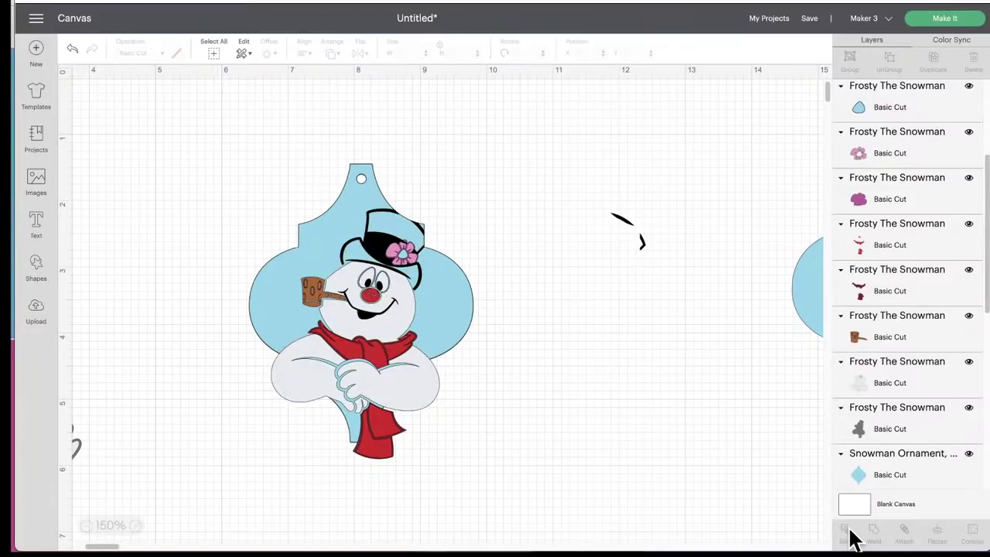
# Step: Move the gray overhang pieces clear of the stack and the ornament with the silhouette cutout to about X 12.7, Y 1.9
pyautogui.click(422, 417)
pyautogui.moveTo(422, 410); pyautogui.dragTo(805, 404)
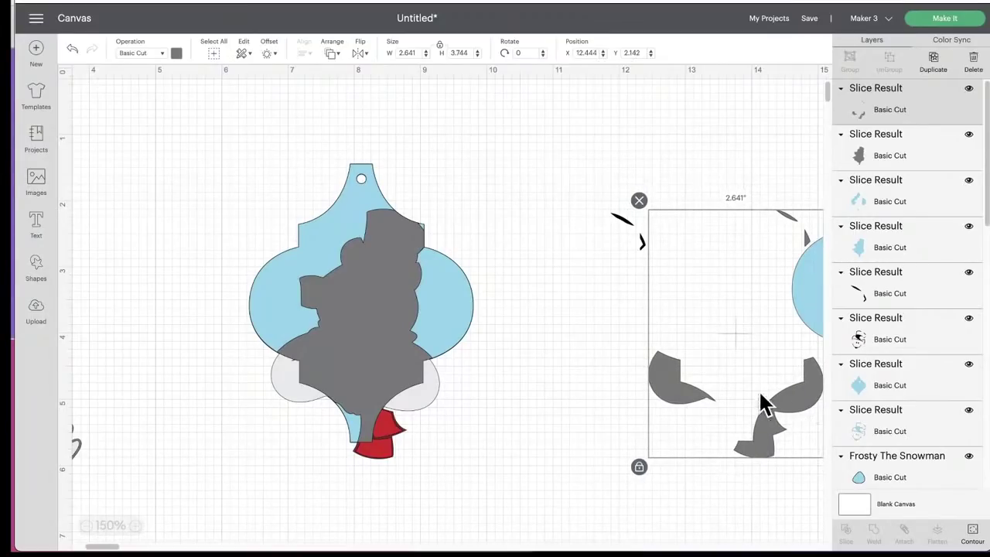
pyautogui.click(360, 180)
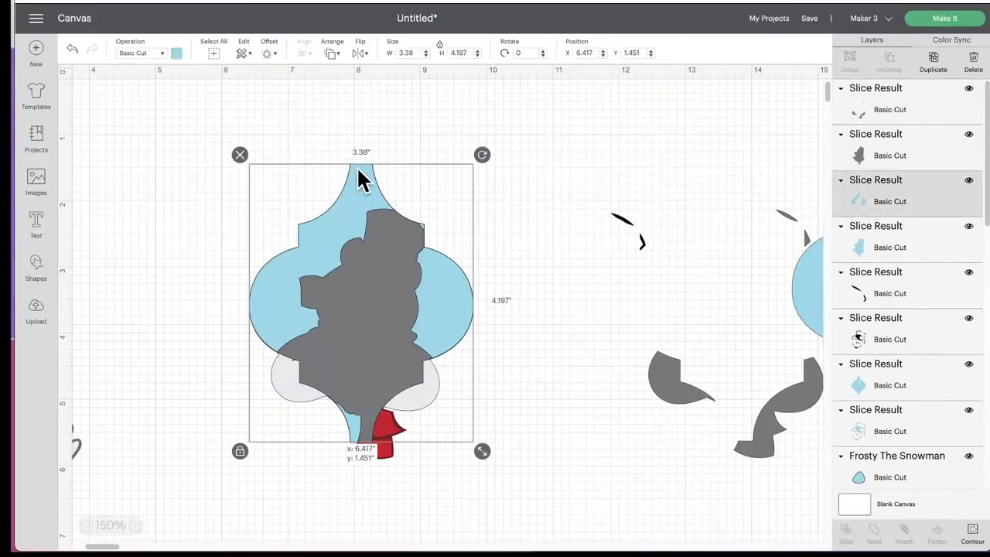
pyautogui.moveTo(358, 171); pyautogui.dragTo(764, 169)
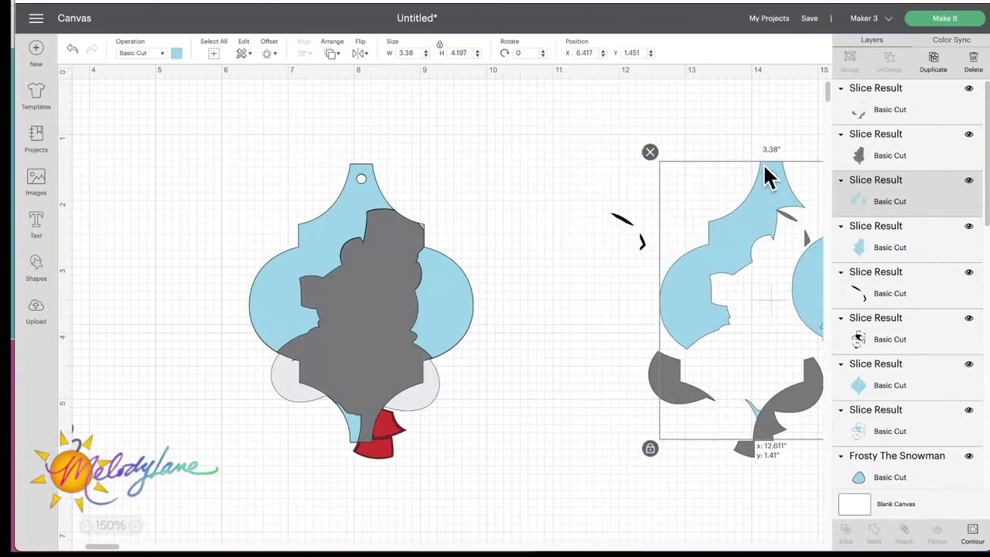
pyautogui.moveTo(753, 220); pyautogui.dragTo(785, 259)
pyautogui.moveTo(775, 207); pyautogui.dragTo(789, 232)
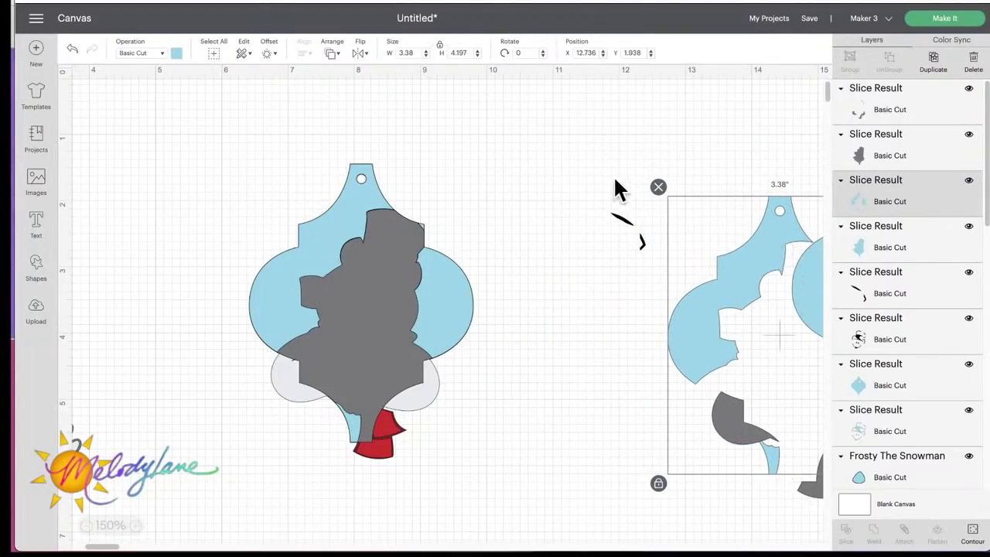
# Step: Slice the bright red nose-and-scarf layer out of the next light blue ornament and move the cut ornament and red overhang aside
pyautogui.click(359, 183)
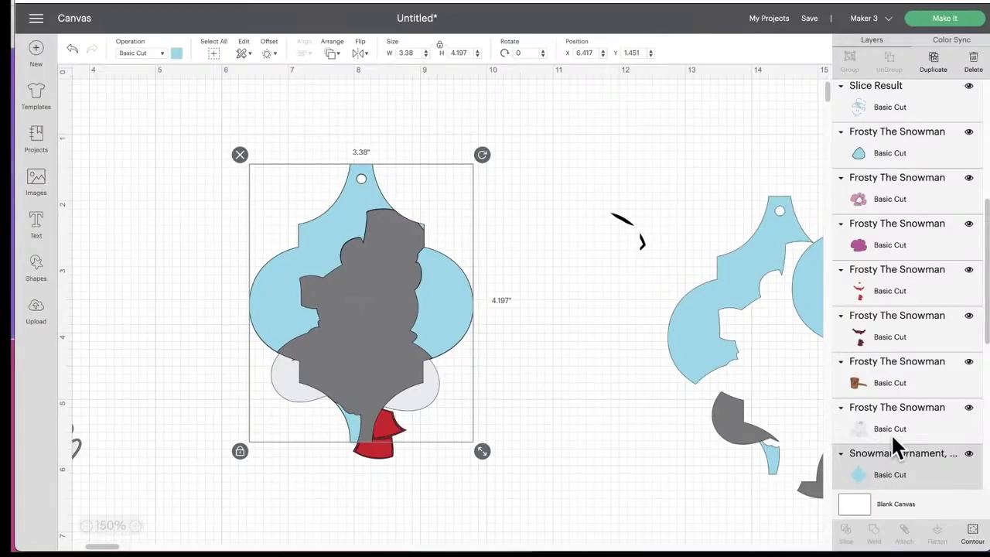
pyautogui.keyDown('shift'); pyautogui.click(869, 280); pyautogui.keyUp('shift')
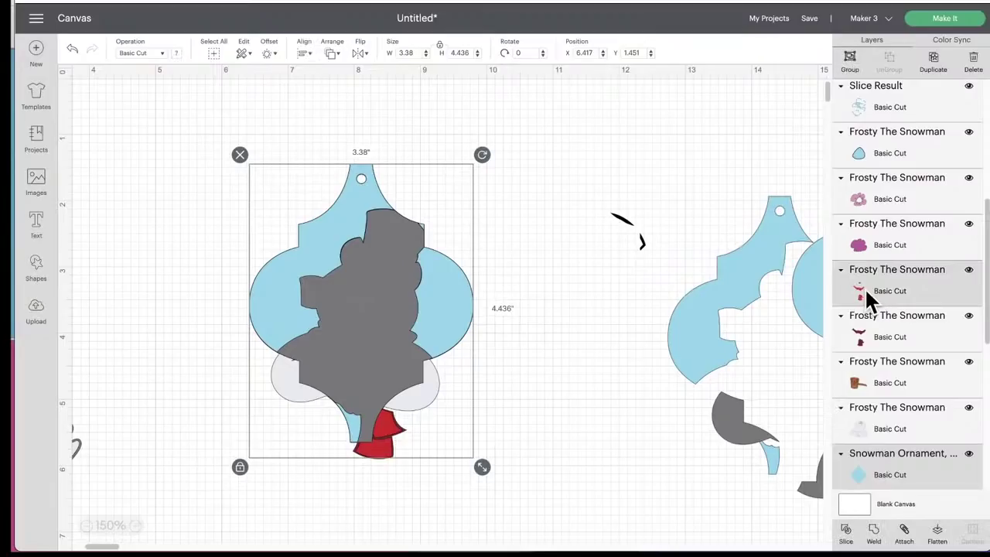
pyautogui.click(846, 532)
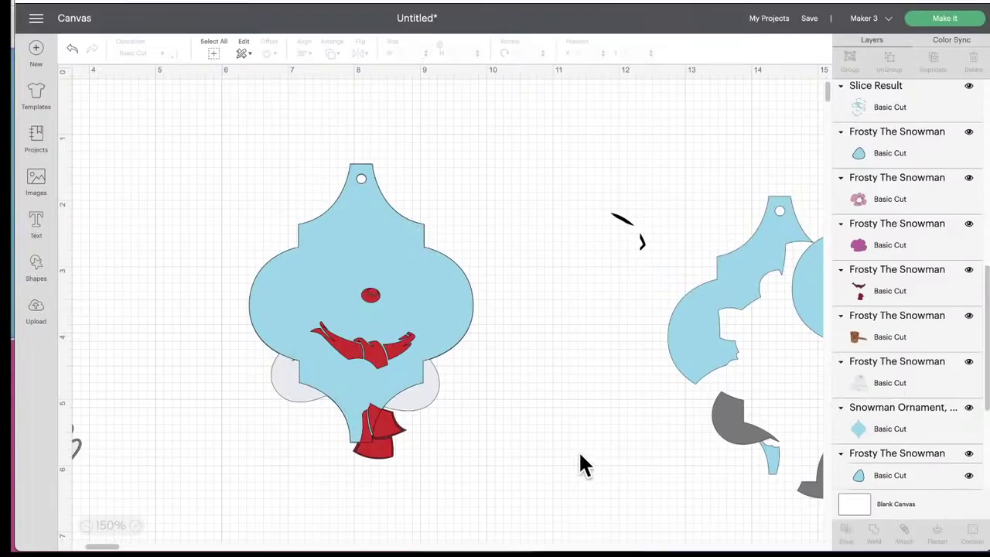
pyautogui.moveTo(364, 192); pyautogui.dragTo(785, 215)
pyautogui.click(379, 449)
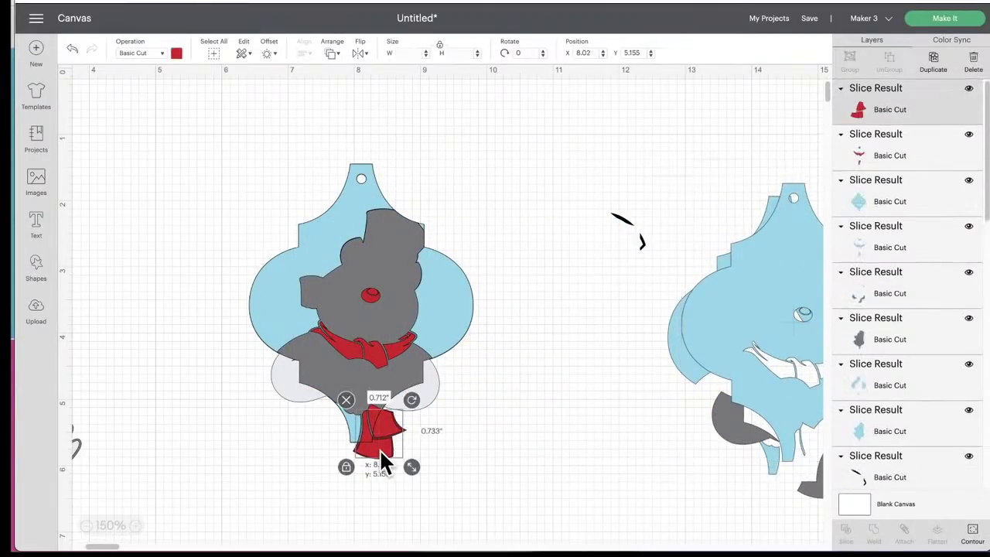
pyautogui.moveTo(379, 449); pyautogui.dragTo(777, 435)
pyautogui.click(365, 181)
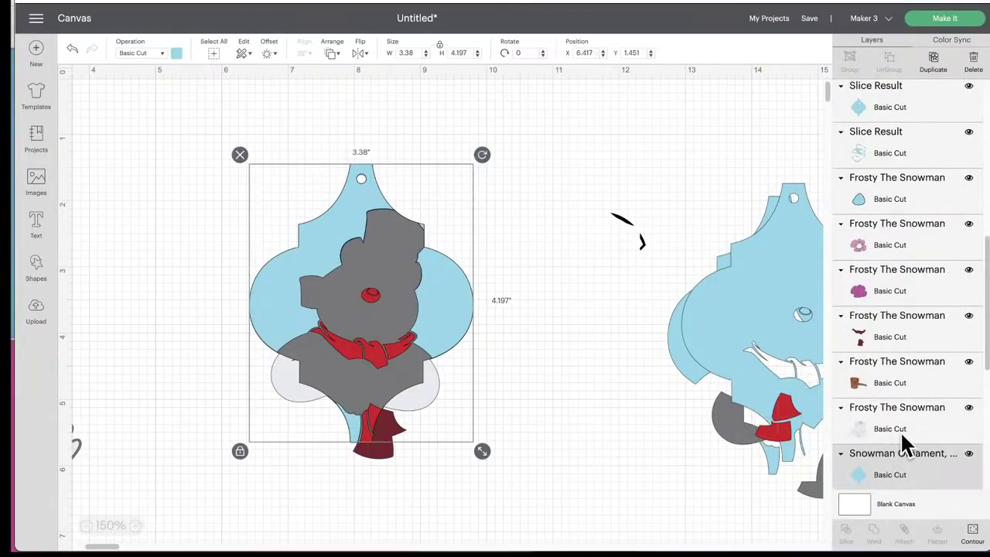
pyautogui.scroll(-1, 903, 443)
pyautogui.scroll(-1, 895, 443)
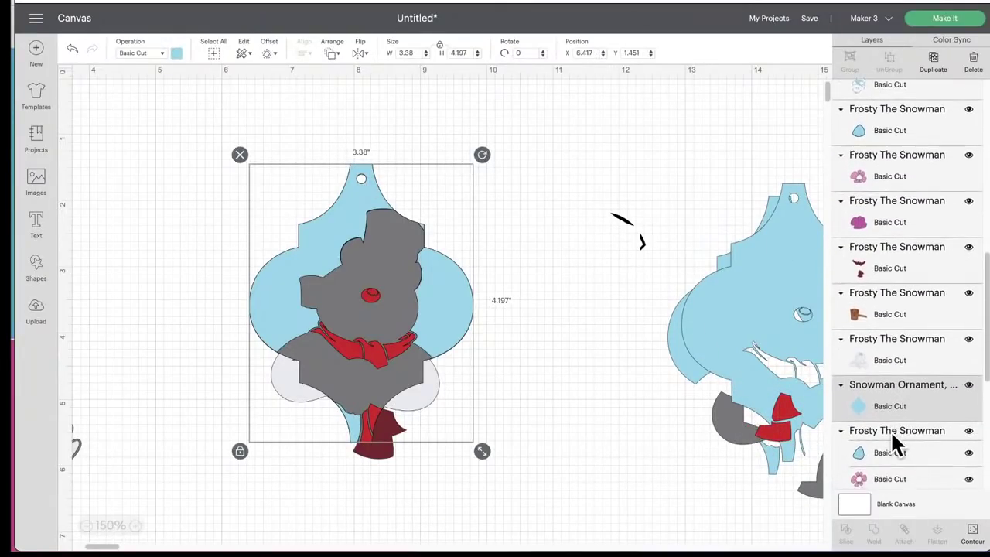
pyautogui.scroll(-4, 892, 434)
pyautogui.scroll(3, 893, 434)
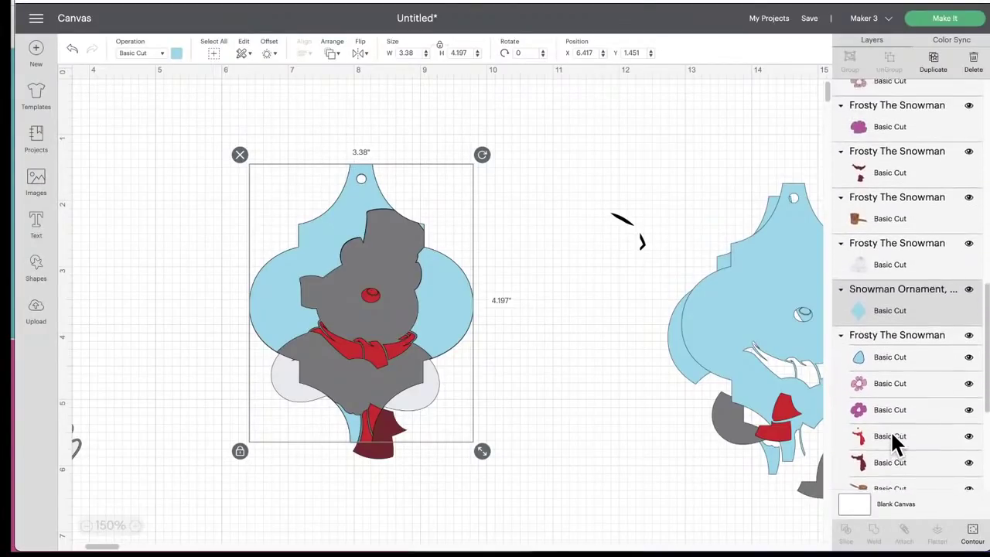
pyautogui.scroll(1, 895, 440)
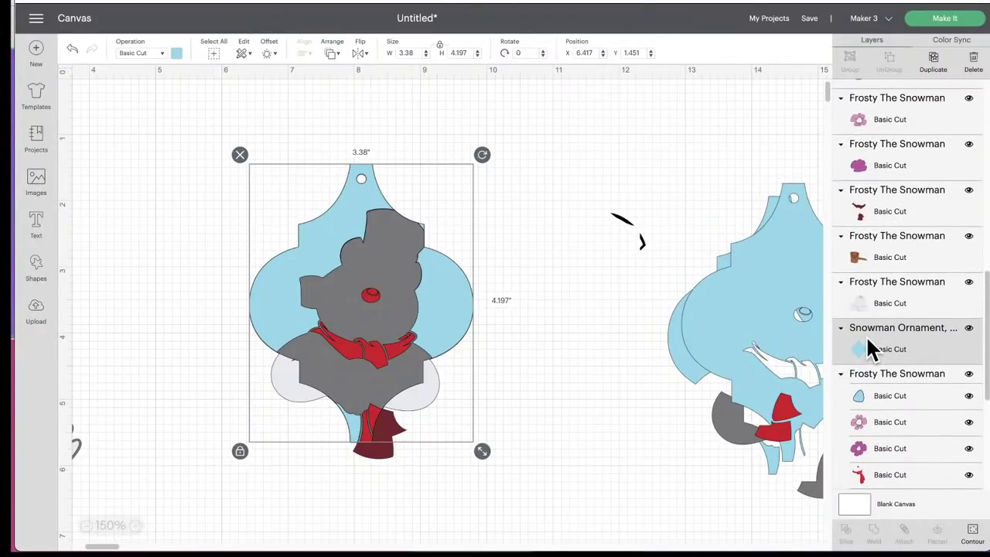
pyautogui.scroll(-5, 872, 425)
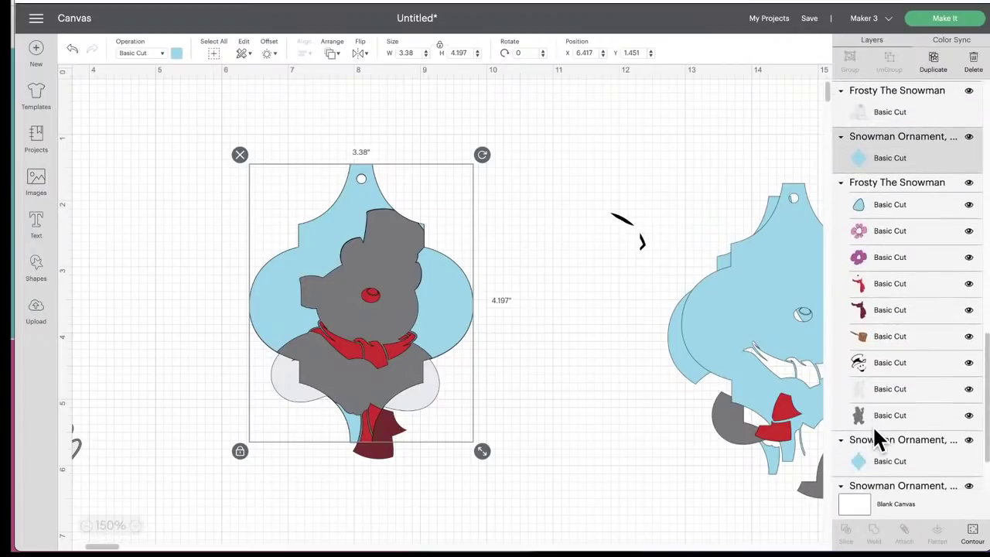
pyautogui.click(889, 295)
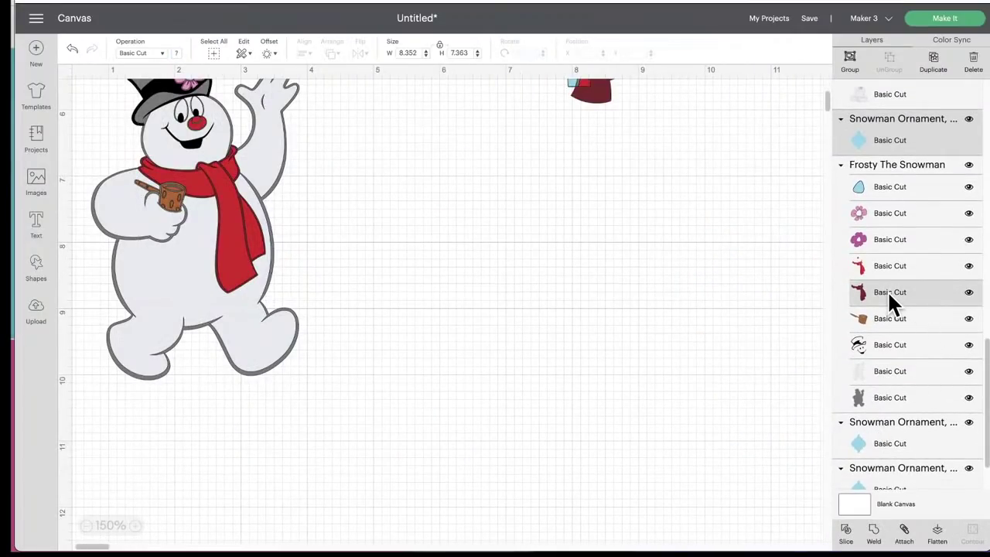
pyautogui.scroll(5, 475, 359)
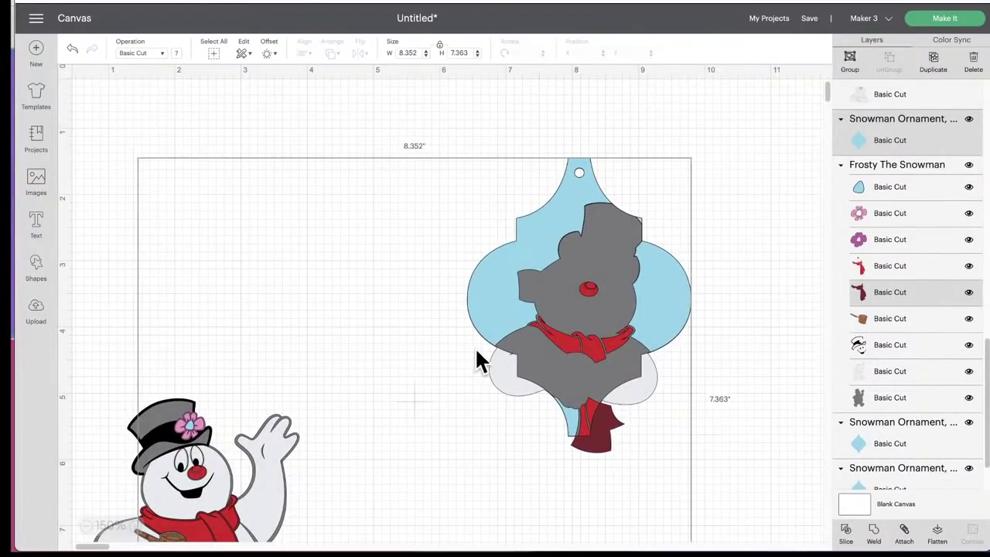
pyautogui.click(761, 340)
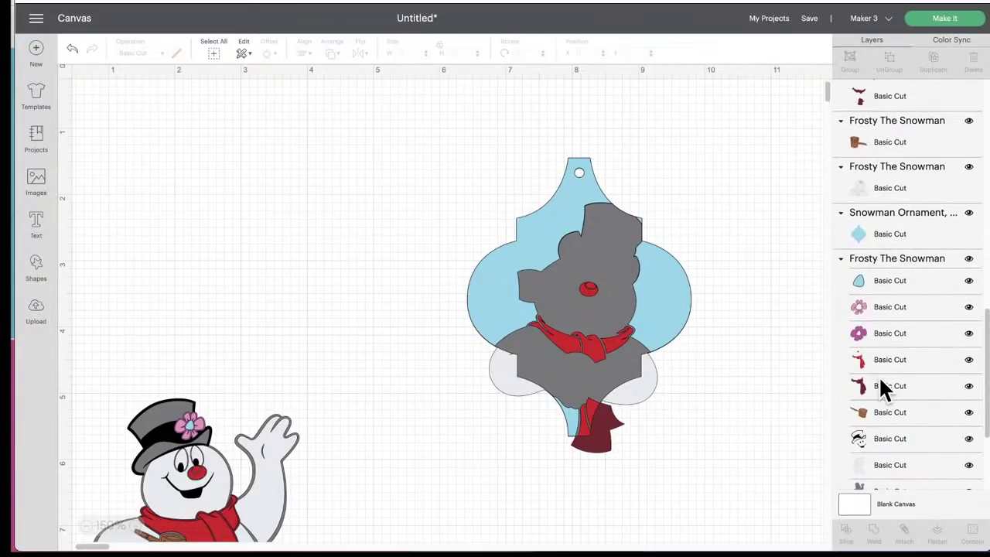
# Step: Slice the dark red scarf layer out of the next ornament, moving its overhang to about X 11.4, Y 5.4 and the cut ornament to X 11.2, Y 1.2
pyautogui.scroll(-1, 882, 386)
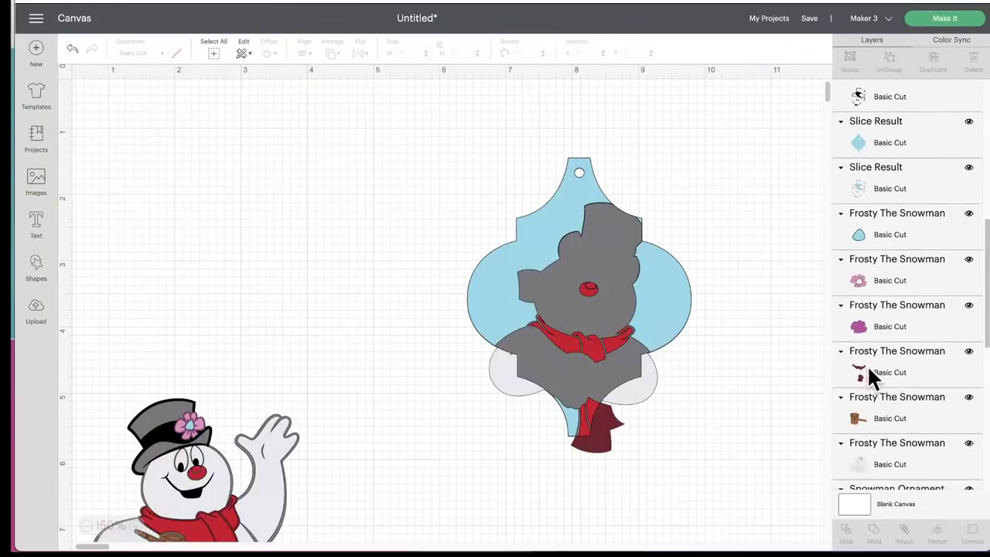
pyautogui.click(574, 168)
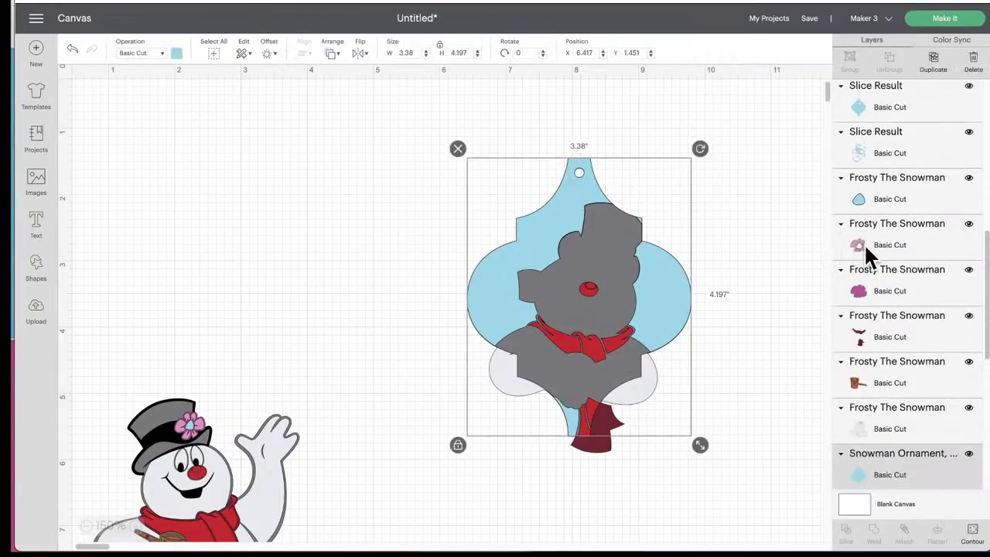
pyautogui.keyDown('shift'); pyautogui.click(870, 328); pyautogui.keyUp('shift')
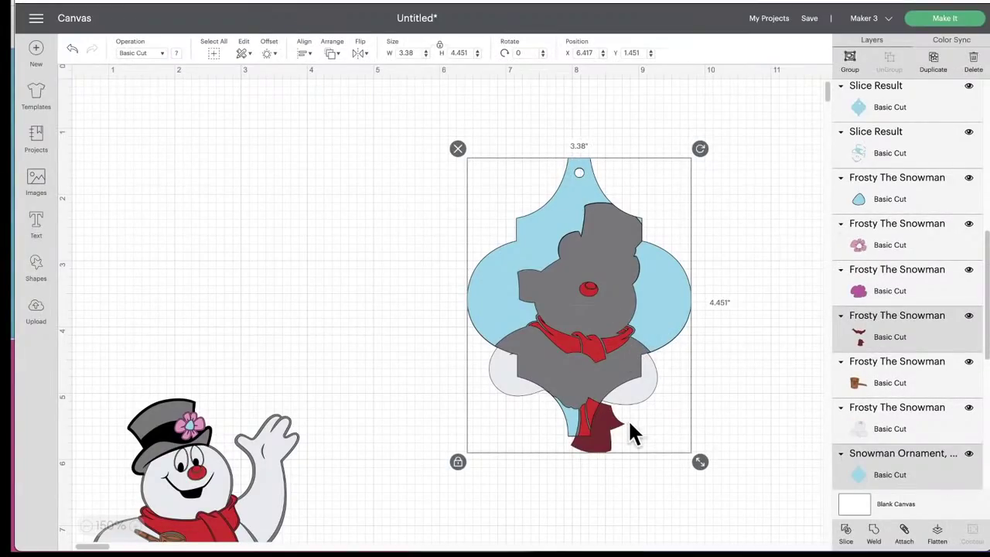
pyautogui.click(846, 534)
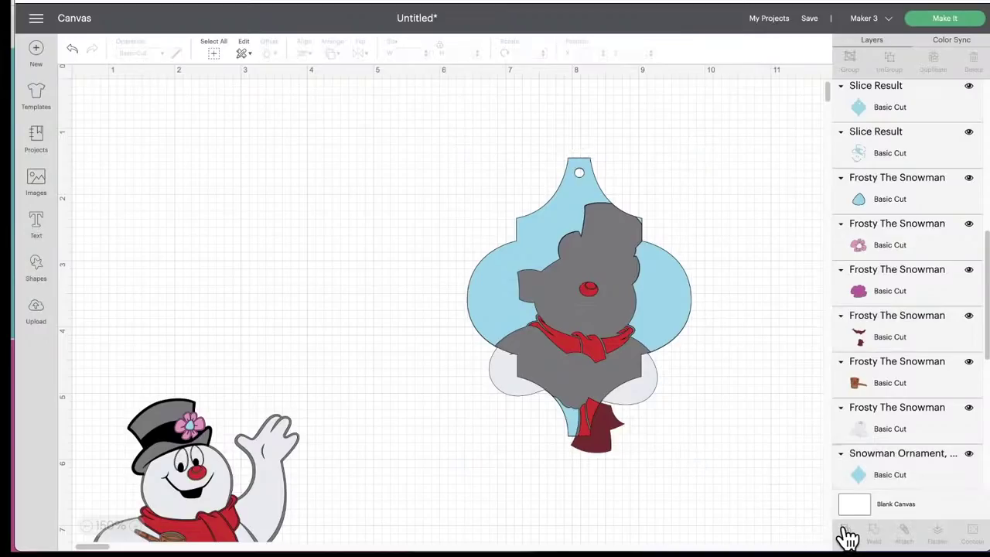
pyautogui.click(605, 438)
pyautogui.moveTo(604, 438); pyautogui.dragTo(827, 441)
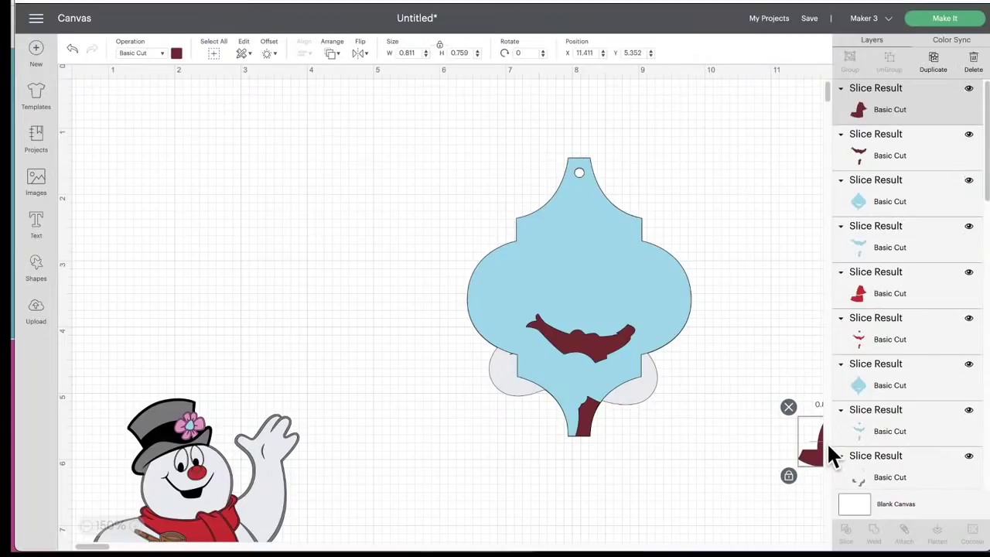
pyautogui.click(564, 227)
pyautogui.moveTo(563, 227); pyautogui.dragTo(809, 267)
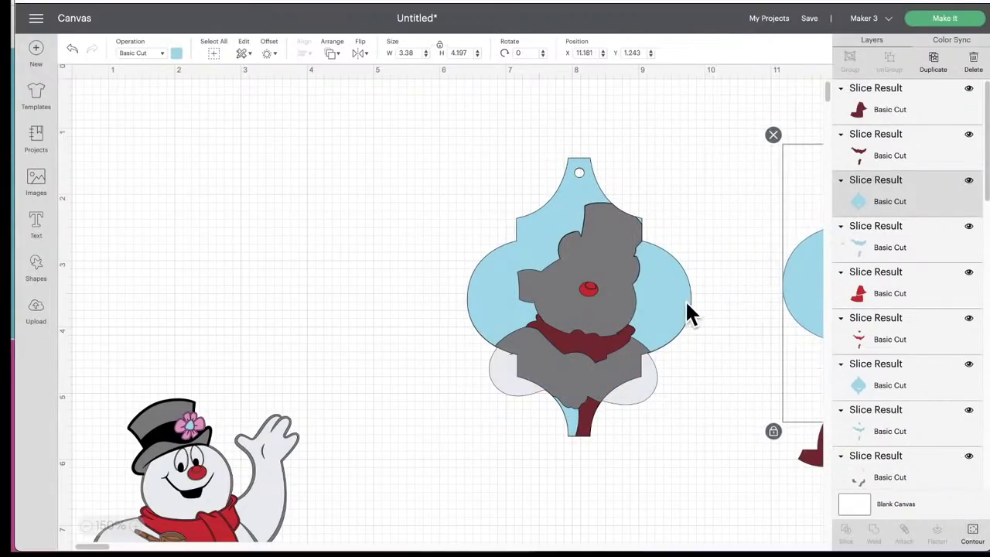
# Step: Slice the pale gray body layer of the crossed-arms Frosty with the next full light blue ornament
pyautogui.click(579, 198)
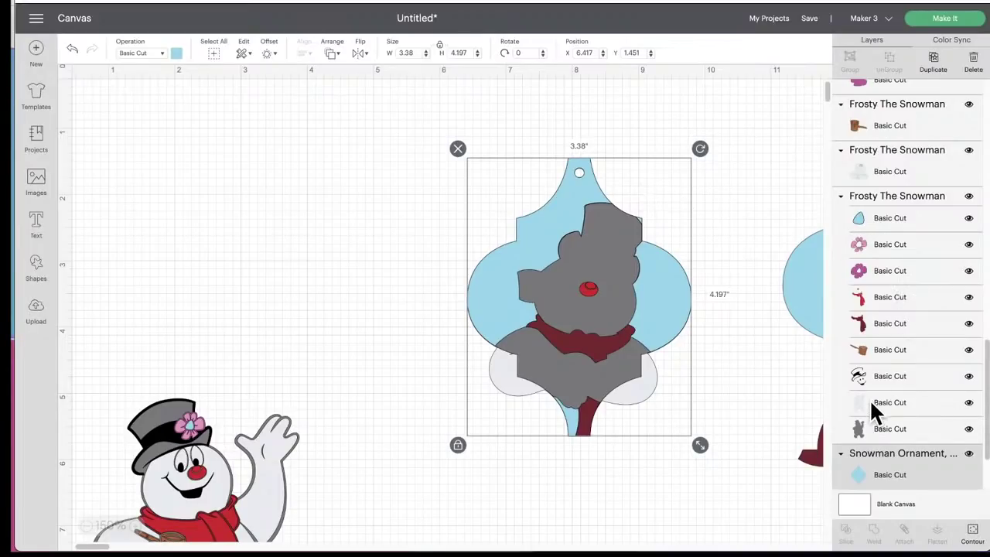
pyautogui.scroll(-1, 869, 399)
pyautogui.scroll(-2, 869, 399)
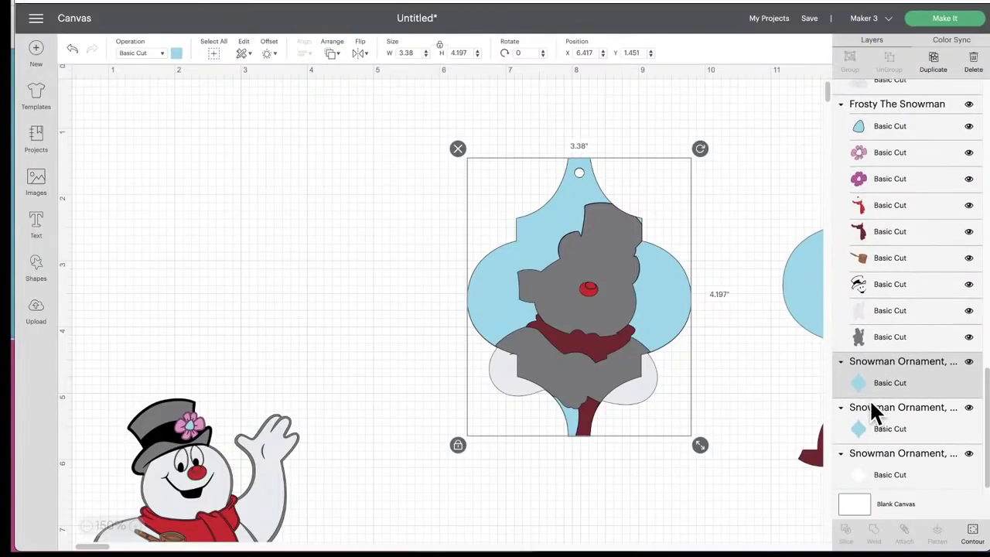
pyautogui.scroll(6, 869, 398)
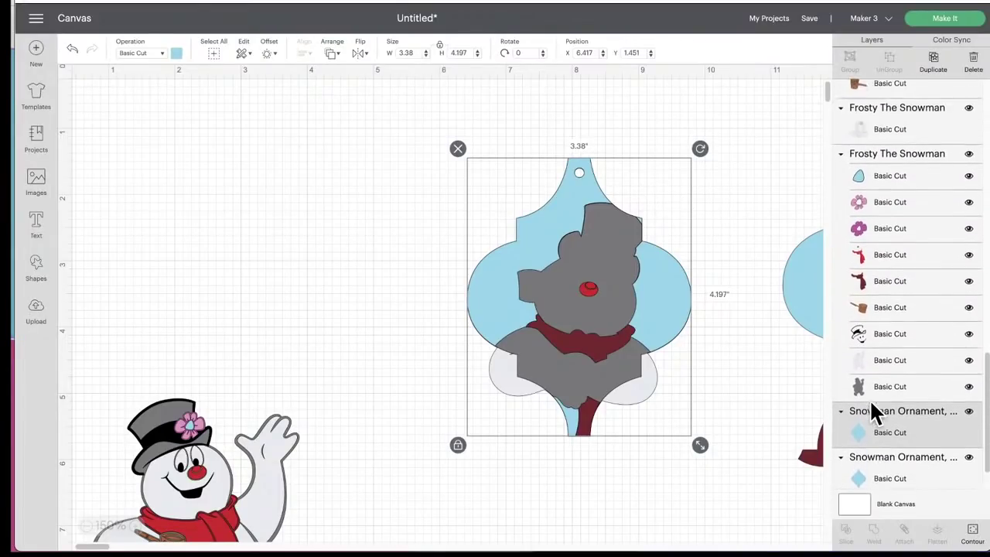
pyautogui.keyDown('shift'); pyautogui.click(878, 351); pyautogui.keyUp('shift')
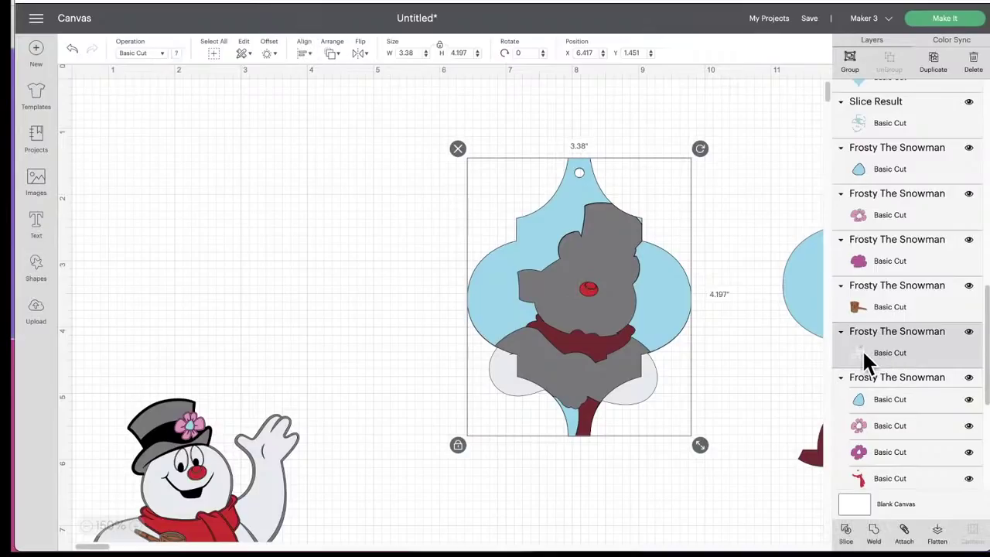
pyautogui.click(848, 535)
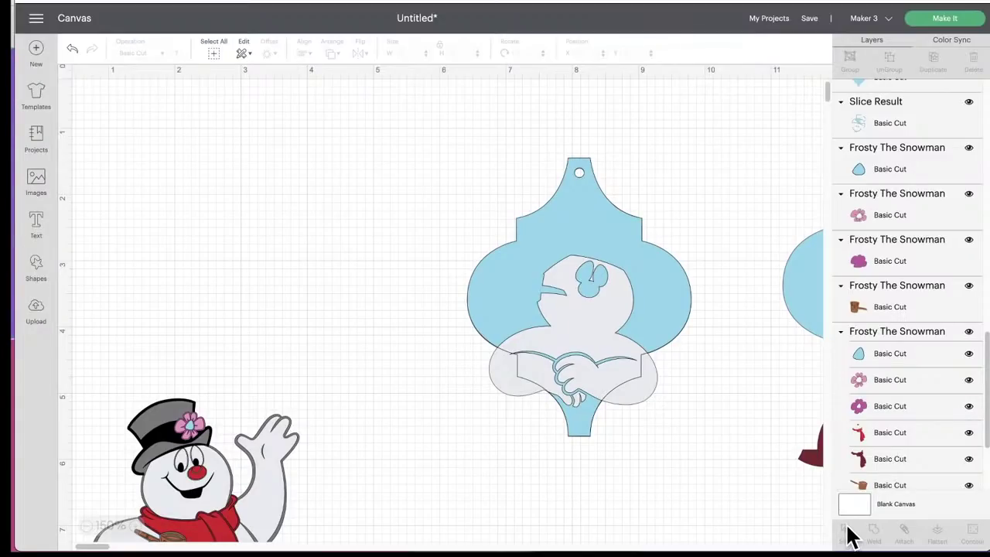
# Step: Move the pale body overhang to about X 11.3, Y 6.2 and the ornament with the body cutout to about X 11, Y 2.1
pyautogui.click(644, 395)
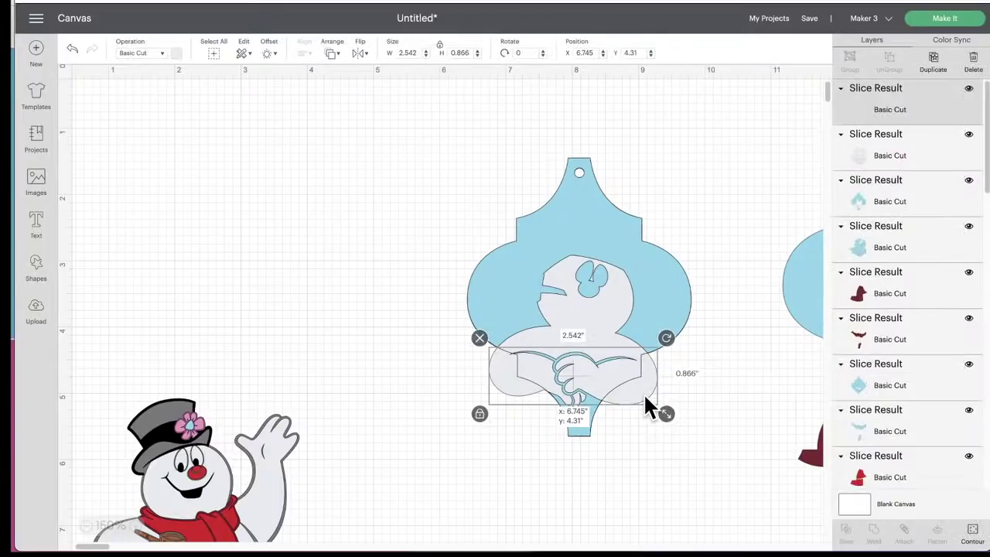
pyautogui.moveTo(645, 398); pyautogui.dragTo(830, 503)
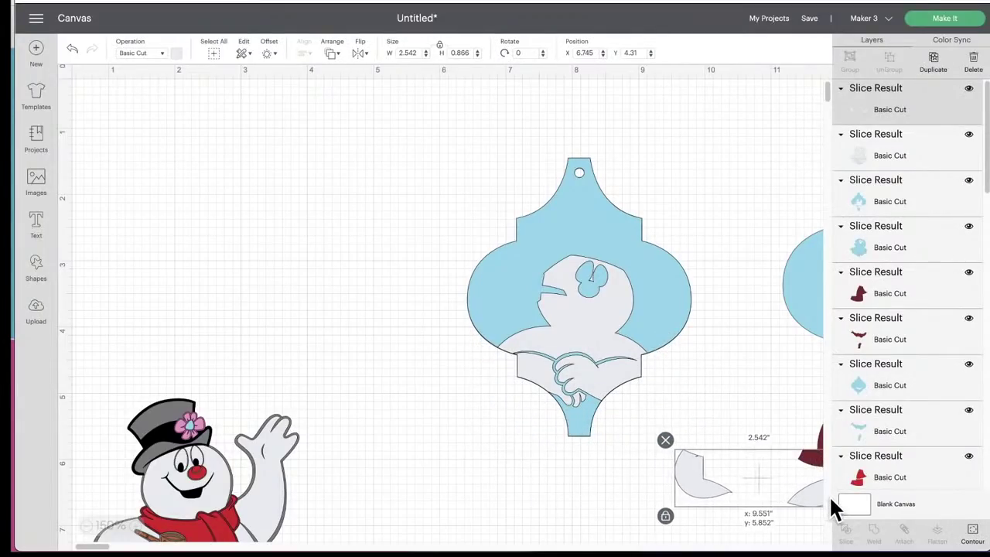
pyautogui.moveTo(704, 499); pyautogui.dragTo(804, 511)
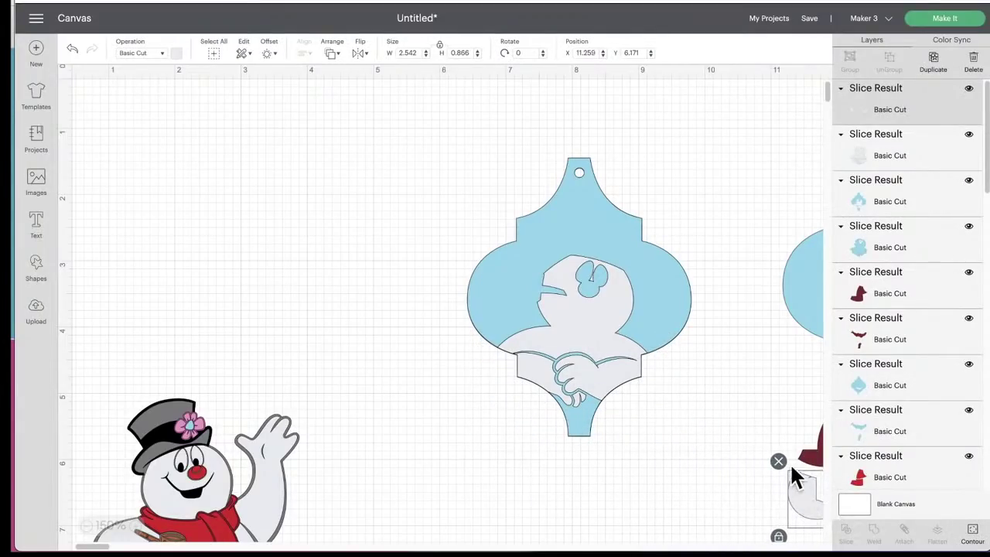
pyautogui.moveTo(574, 199); pyautogui.dragTo(877, 243)
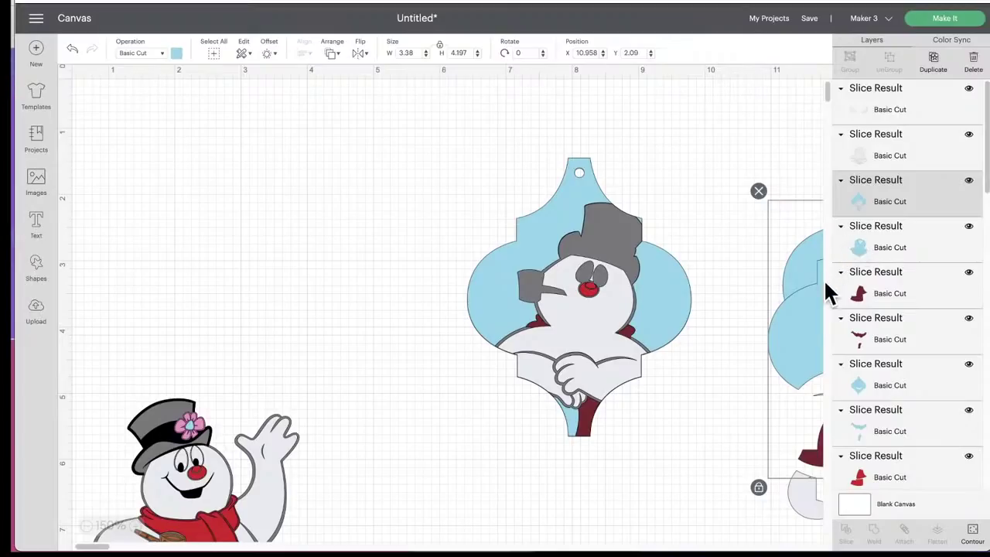
# Step: Delete all the cut ornaments and sliced-off overhang pieces set aside next to the crossed-arms Frosty ornament
pyautogui.moveTo(785, 335); pyautogui.dragTo(796, 332)
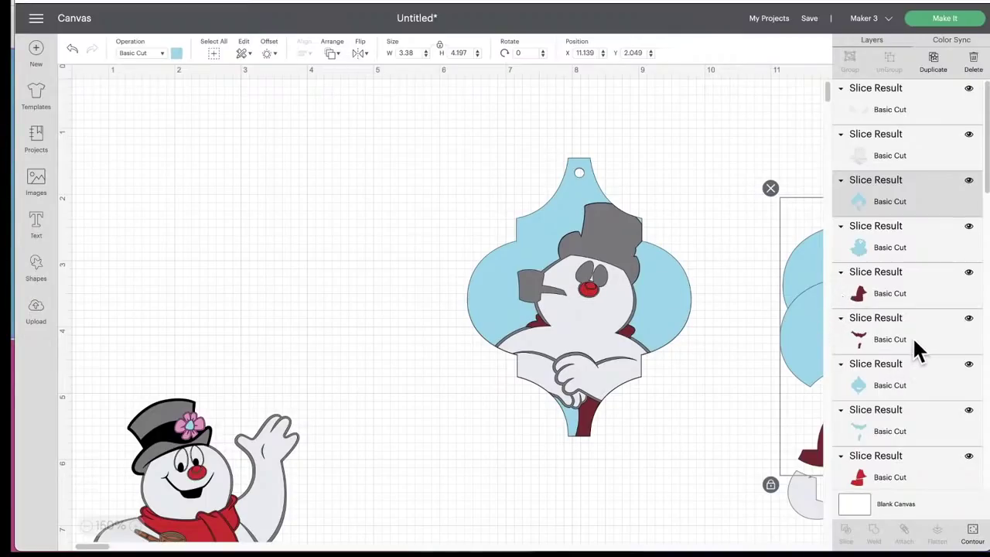
pyautogui.scroll(-2, 896, 325)
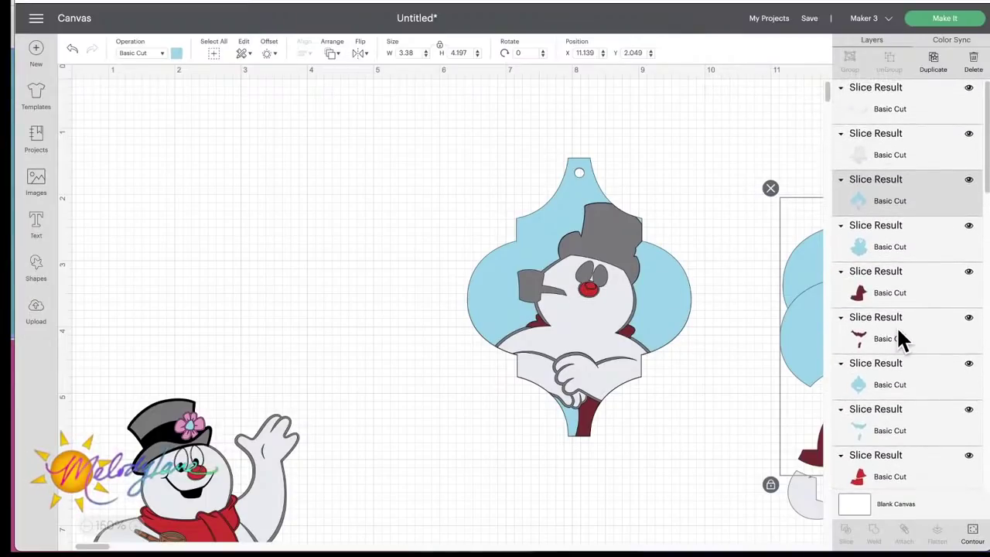
pyautogui.click(879, 441)
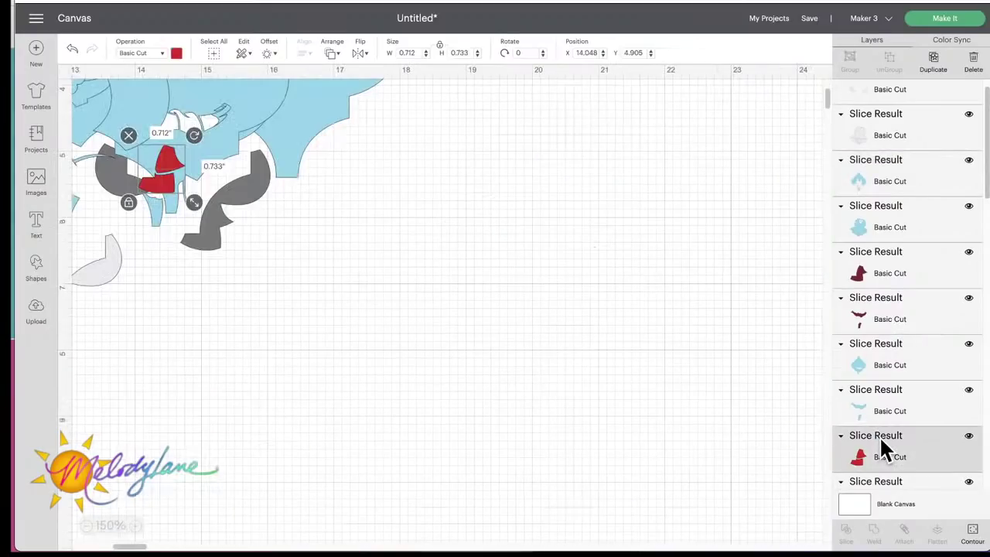
pyautogui.hscroll(-10, 472, 294)
pyautogui.scroll(5, 473, 293)
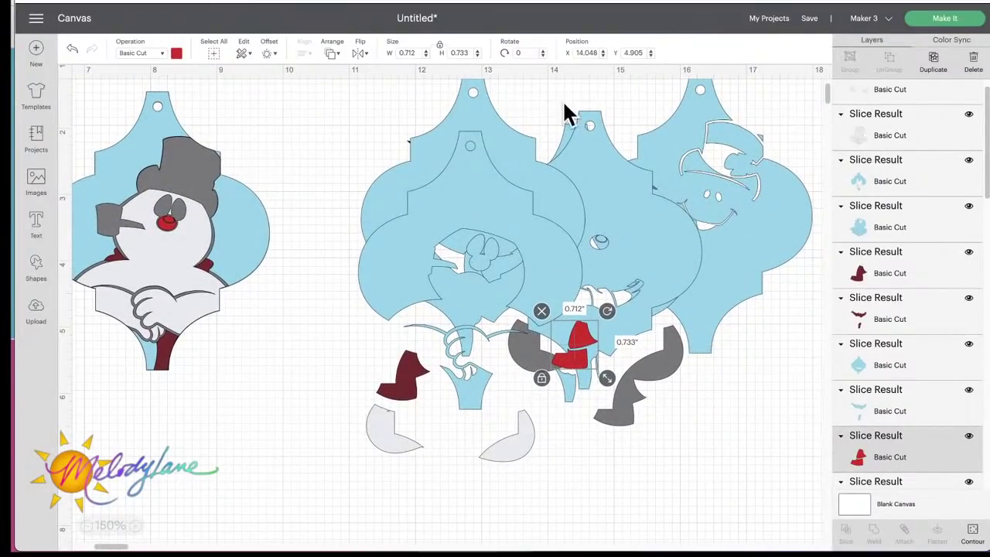
pyautogui.moveTo(378, 92); pyautogui.dragTo(541, 112)
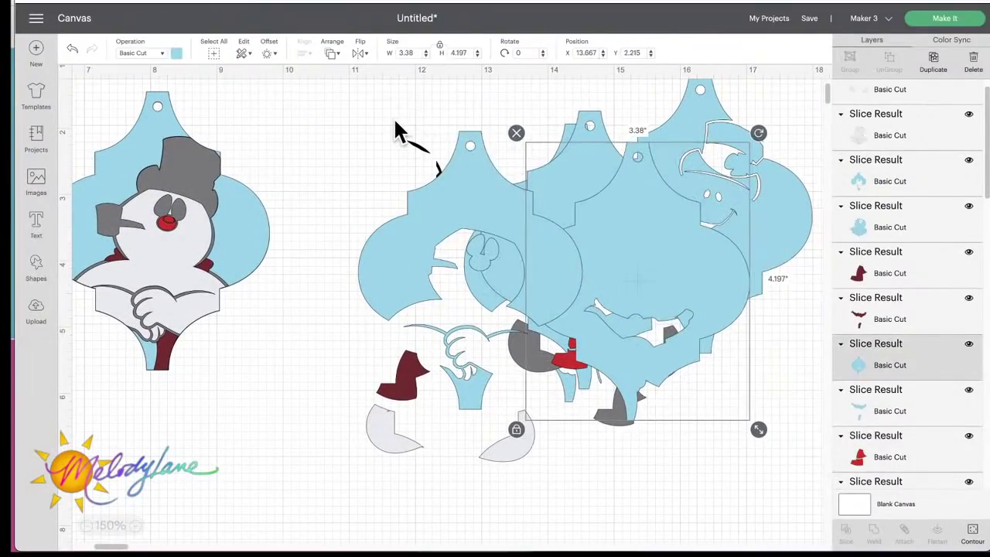
pyautogui.moveTo(334, 98); pyautogui.dragTo(801, 471)
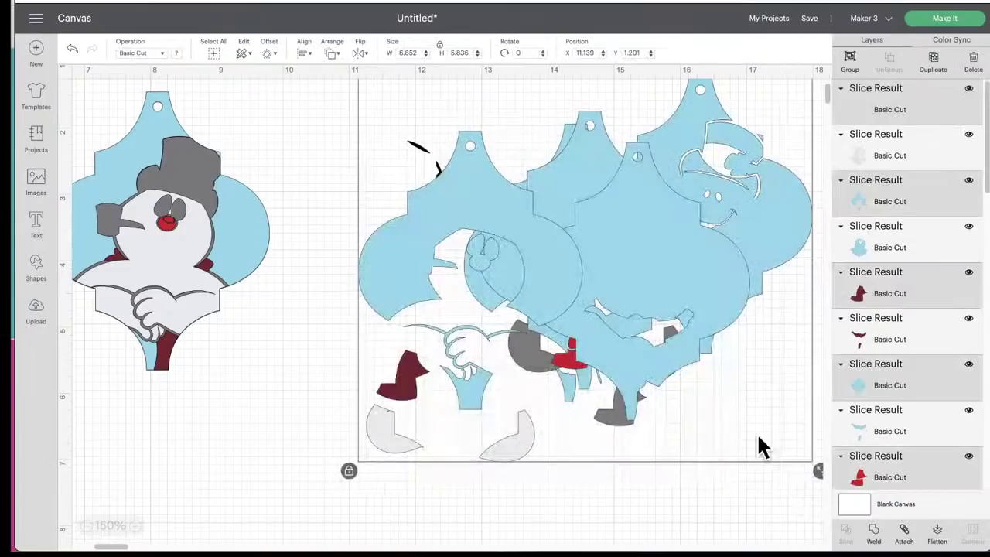
pyautogui.scroll(3, 400, 158)
pyautogui.click(350, 148)
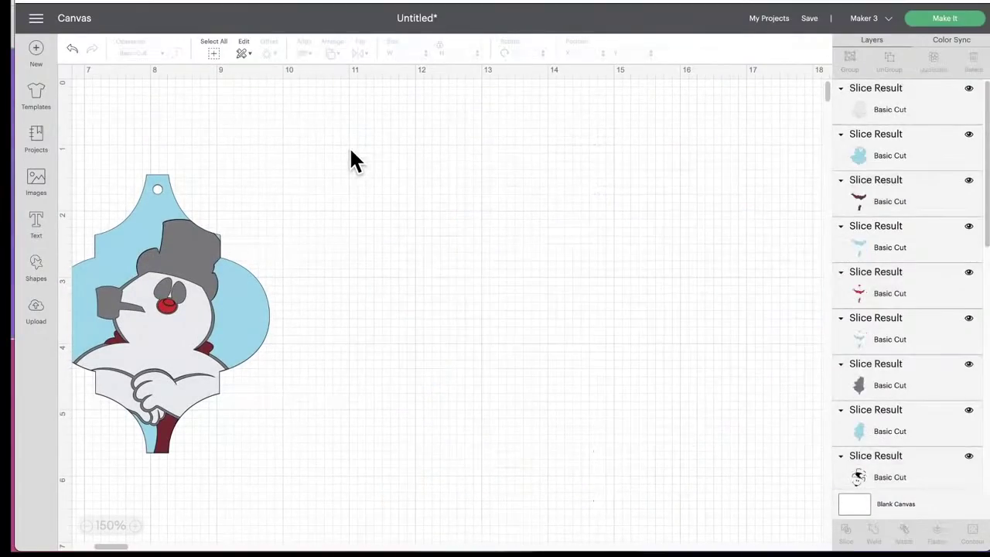
# Step: Move the light blue body-shaped slice out from behind the crossed-arms Frosty to about X 10.2, Y 2.9 and delete it
pyautogui.hscroll(-8, 433, 221)
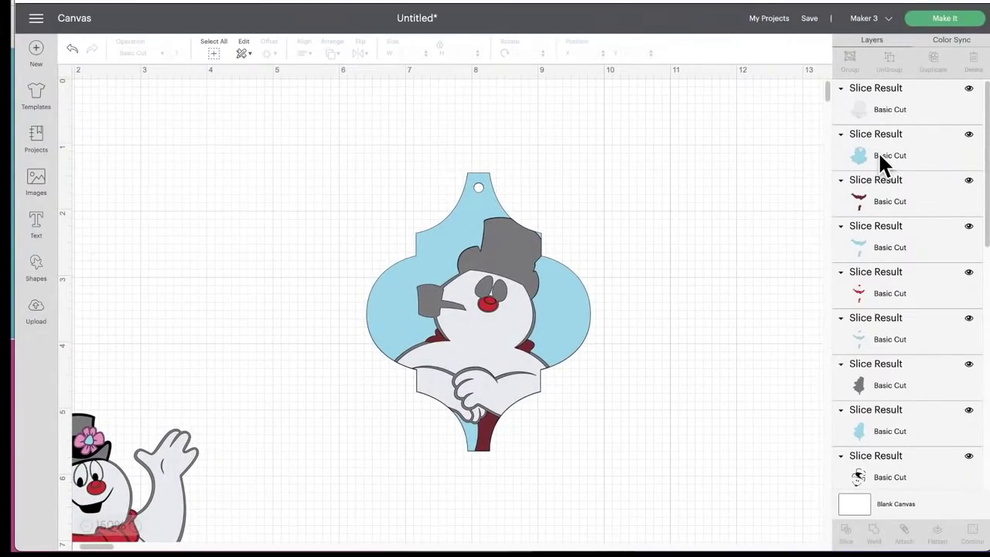
pyautogui.click(879, 157)
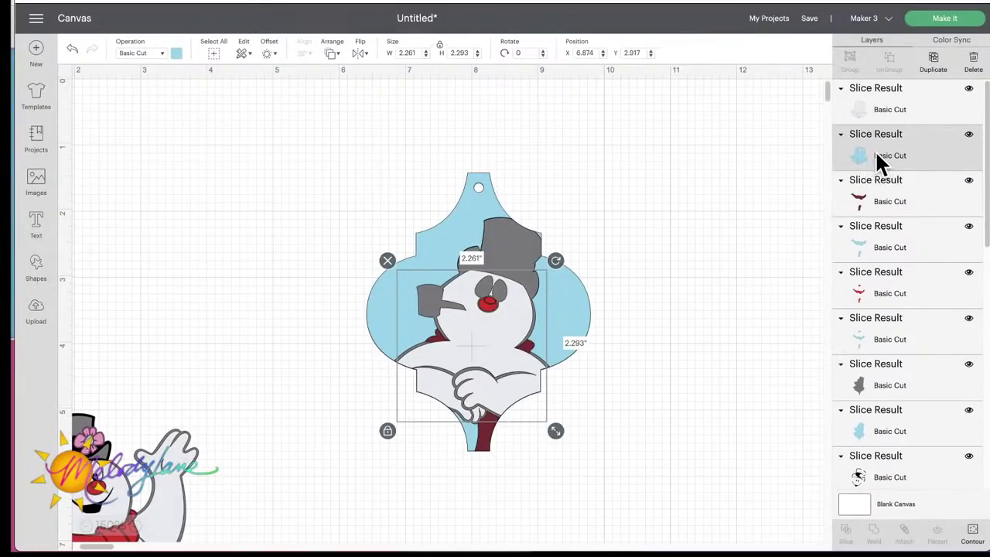
pyautogui.press('Right')
pyautogui.press('Right')
pyautogui.press('Right')
pyautogui.press('Right')
pyautogui.press('Right')
pyautogui.press('Right')
pyautogui.press('Right')
pyautogui.press('Right')
pyautogui.press('Right')
pyautogui.press('Right')
pyautogui.press('Right')
pyautogui.press('Right')
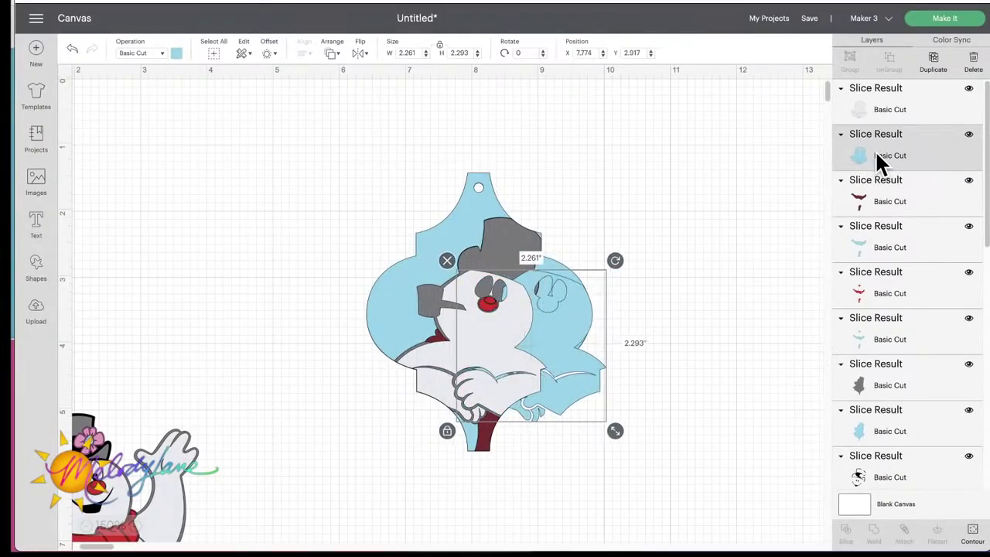
pyautogui.press('Right')
pyautogui.press('Right')
pyautogui.press('Right')
pyautogui.press('Right')
pyautogui.press('Right')
pyautogui.press('Right')
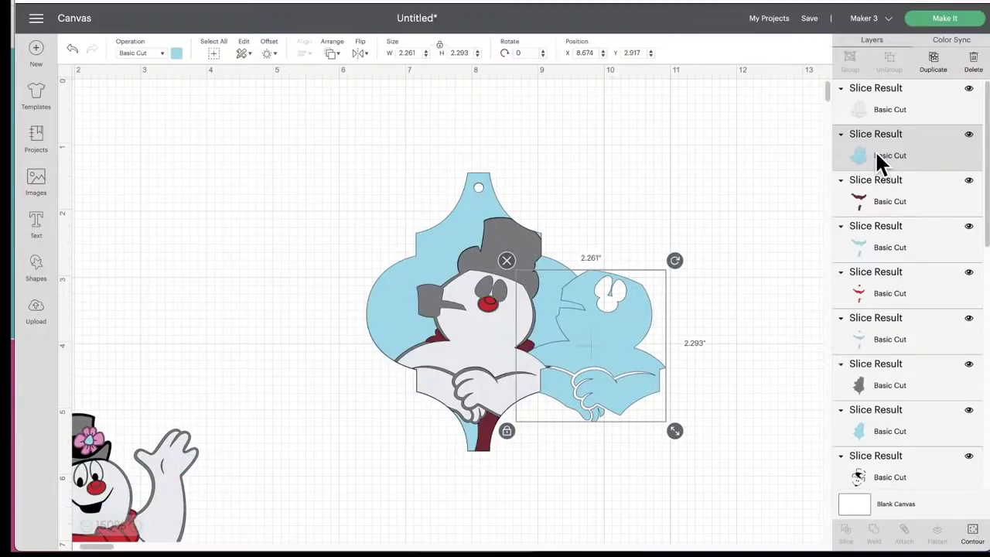
pyautogui.moveTo(633, 334); pyautogui.dragTo(734, 332)
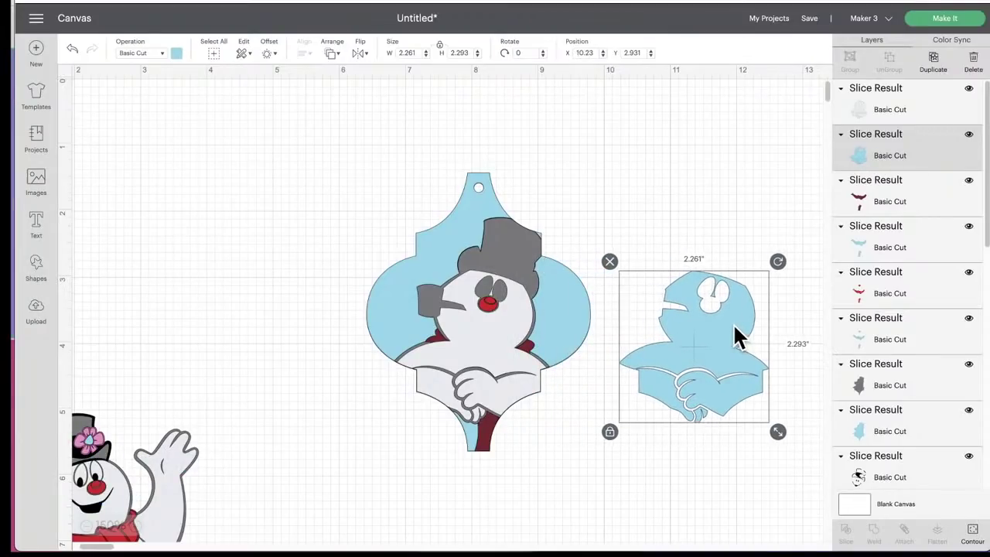
pyautogui.click(611, 261)
# Step: Move the light blue scarf-shaped slice off the ornament to about X 10.2, Y 3.7 and delete it
pyautogui.click(912, 204)
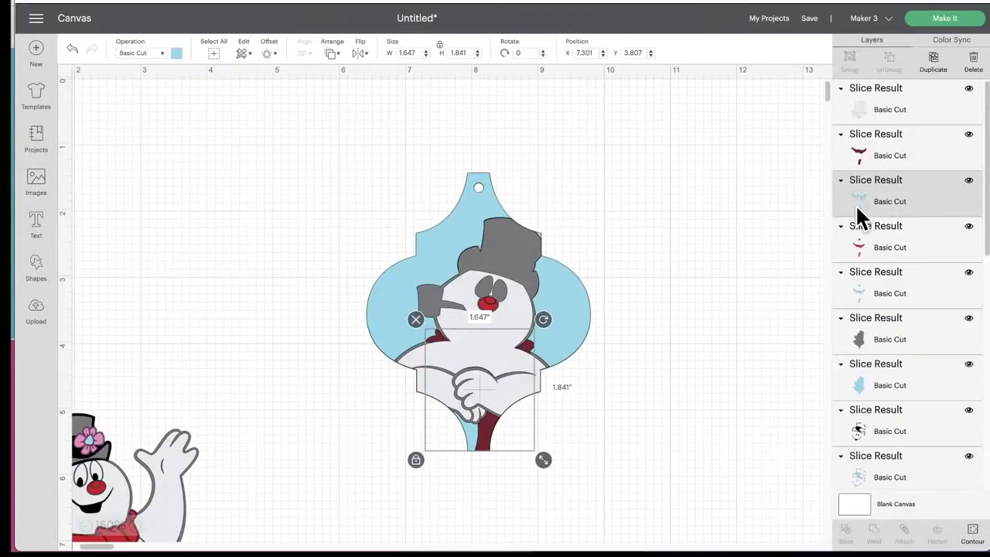
pyautogui.press('Right')
pyautogui.press('Right')
pyautogui.press('Right')
pyautogui.press('Right')
pyautogui.press('Right')
pyautogui.press('Right')
pyautogui.press('Right')
pyautogui.press('Right')
pyautogui.press('Right')
pyautogui.press('Right')
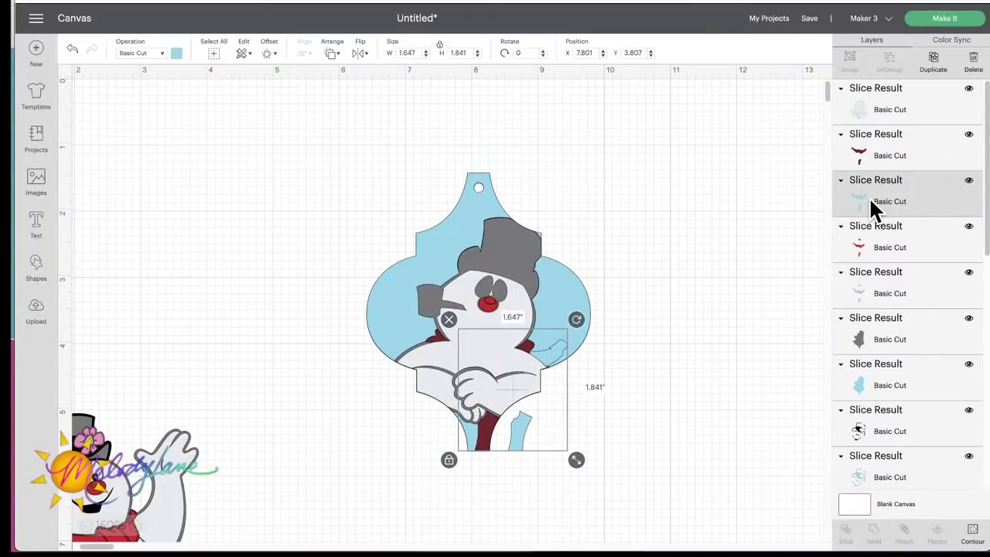
pyautogui.press('Right')
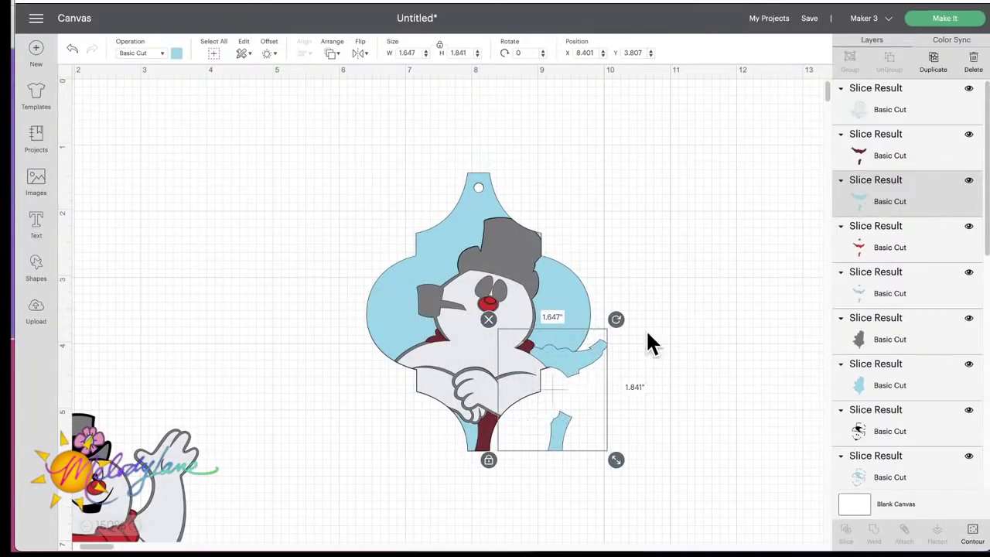
pyautogui.moveTo(585, 355); pyautogui.dragTo(706, 351)
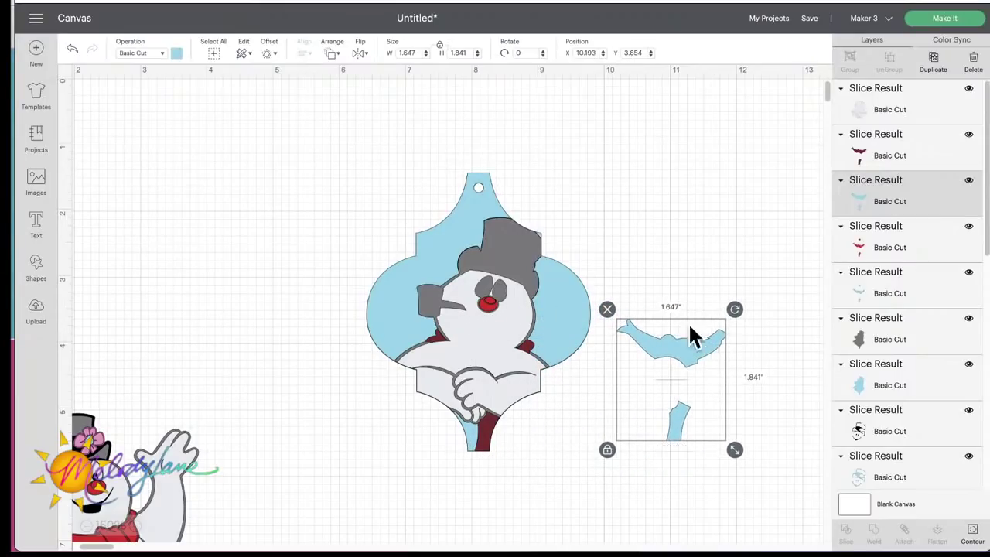
pyautogui.click(607, 311)
# Step: Delete the light blue nose-and-scarf slice and the light blue hat-and-face detail slice from the crossed-arms Frosty
pyautogui.click(881, 245)
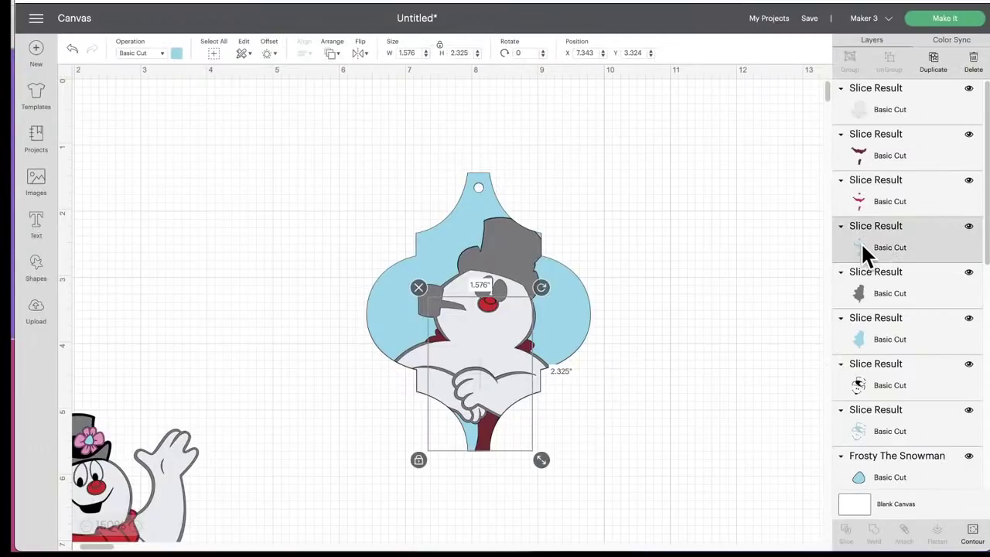
pyautogui.press('Delete')
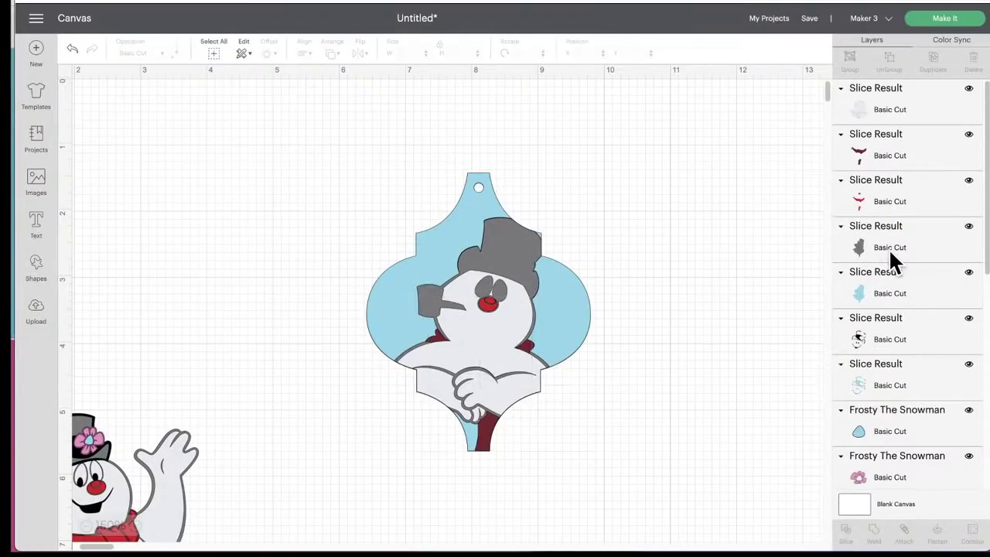
pyautogui.scroll(-1, 888, 249)
pyautogui.click(866, 371)
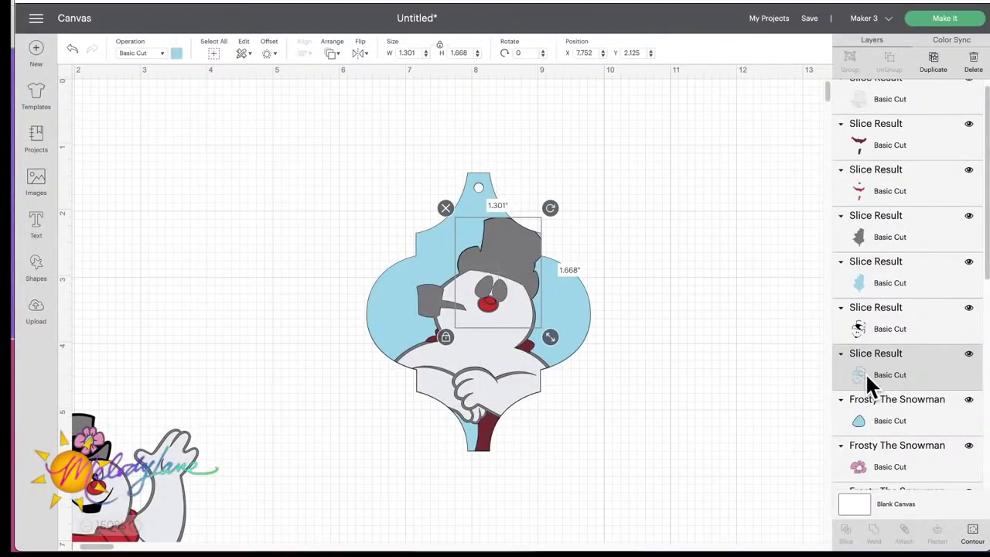
pyautogui.press('Right')
pyautogui.press('Right')
pyautogui.press('Right')
pyautogui.press('Right')
pyautogui.press('Right')
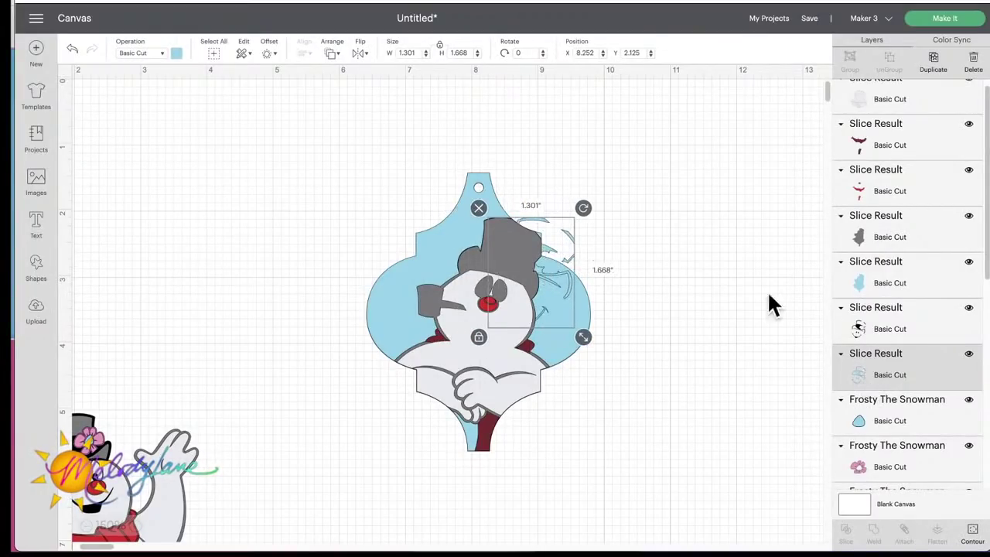
pyautogui.moveTo(565, 244); pyautogui.dragTo(663, 221)
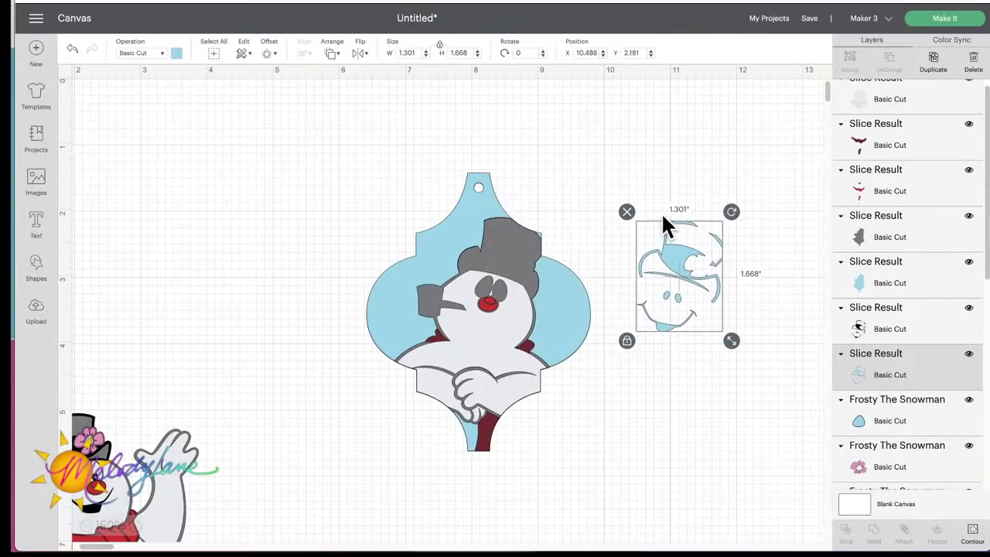
pyautogui.press('Delete')
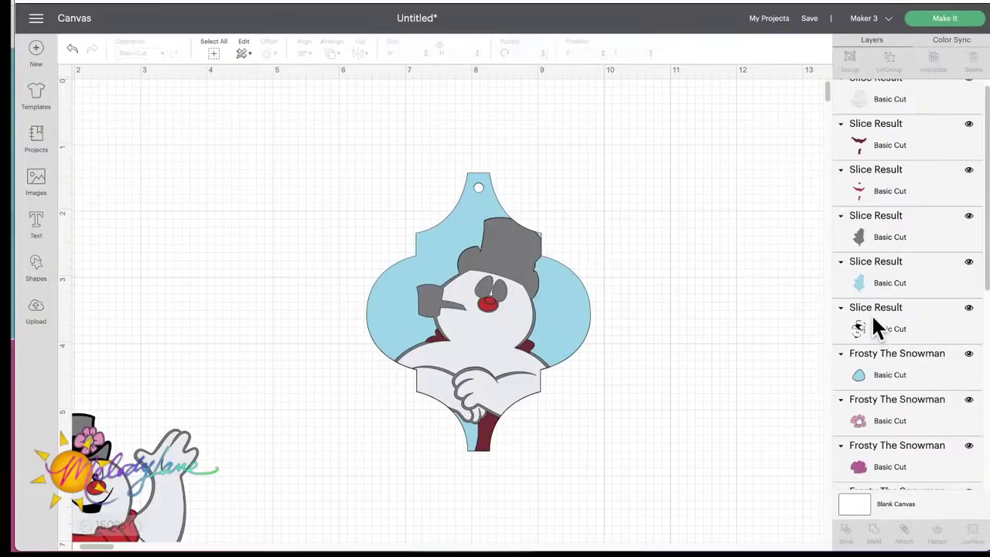
# Step: Shift the light blue full-silhouette slice out from under Frosty and delete it
pyautogui.scroll(1, 872, 315)
pyautogui.click(866, 293)
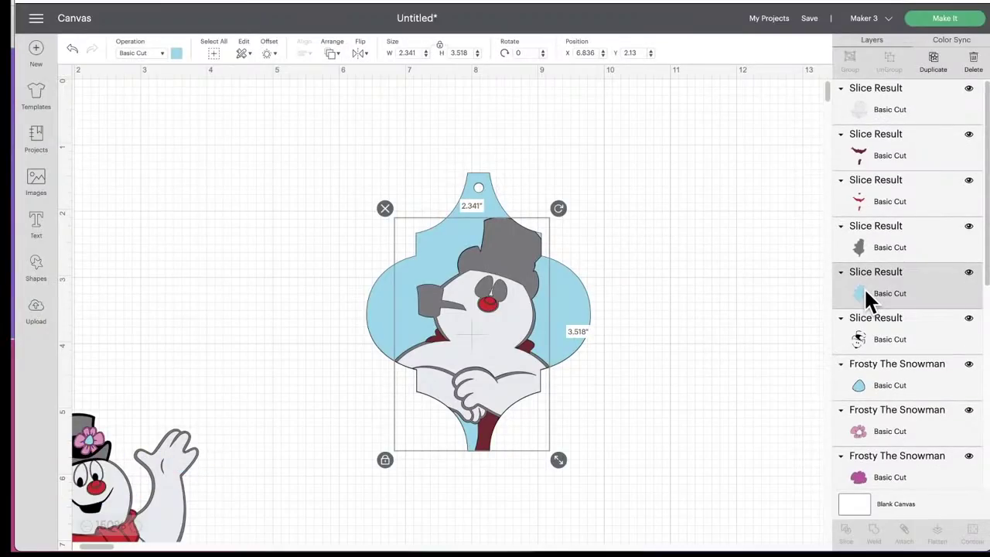
pyautogui.press('Right')
pyautogui.press('Right')
pyautogui.press('Right')
pyautogui.press('Right')
pyautogui.press('Right')
pyautogui.press('Right')
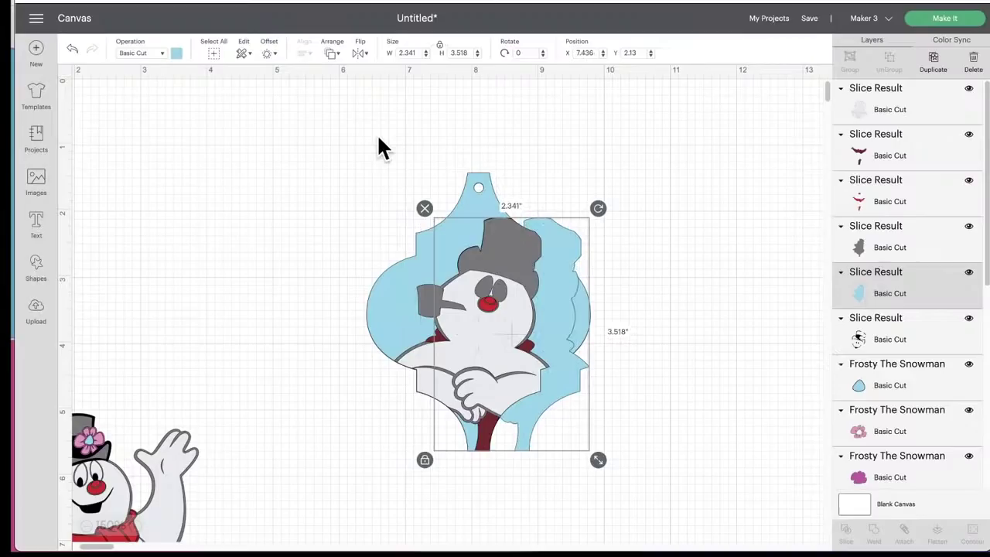
pyautogui.click(425, 208)
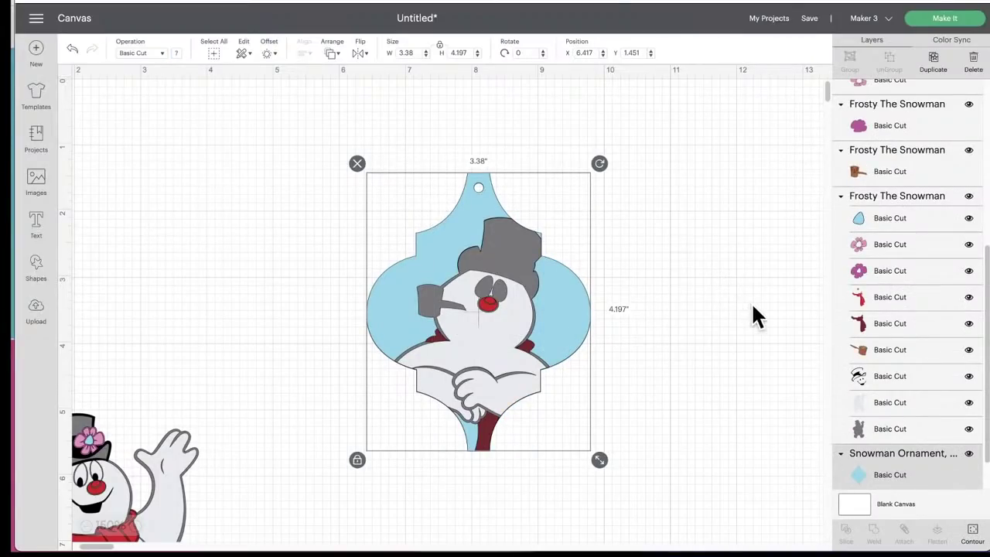
# Step: Bring the bright red nose-and-scarf slice to the front of the layer stack
pyautogui.scroll(5, 897, 285)
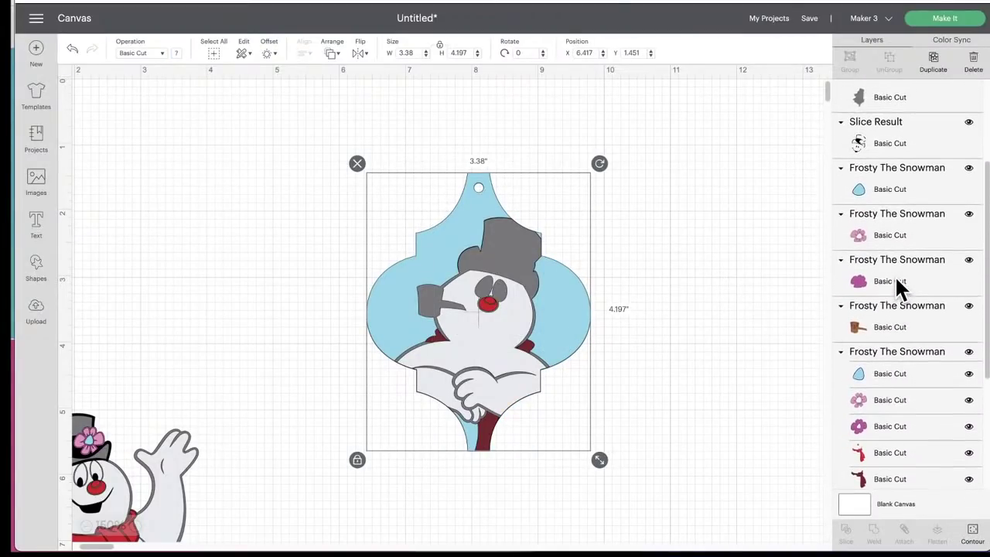
pyautogui.scroll(4, 897, 287)
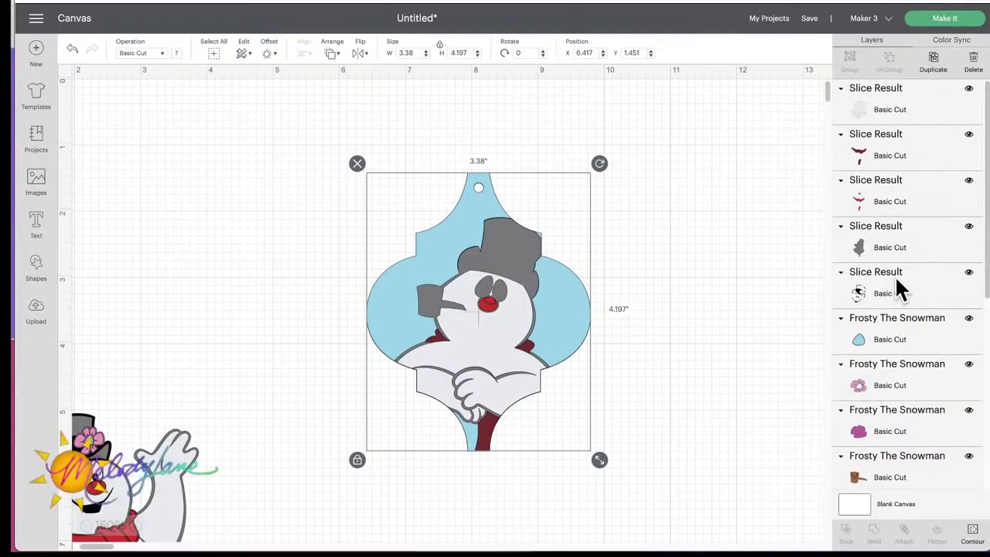
pyautogui.scroll(-1, 897, 285)
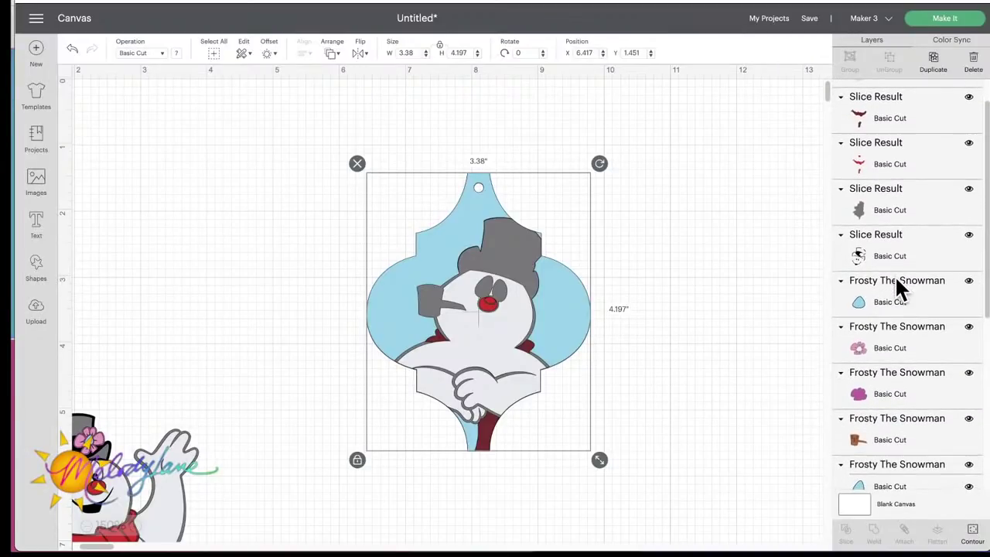
pyautogui.scroll(1, 897, 286)
pyautogui.click(864, 198)
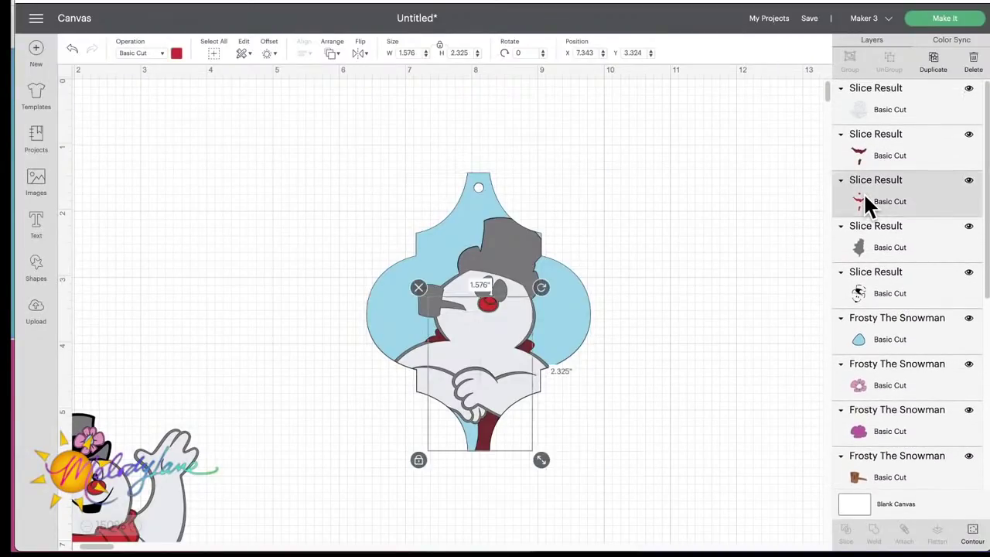
pyautogui.click(333, 54)
pyautogui.click(357, 122)
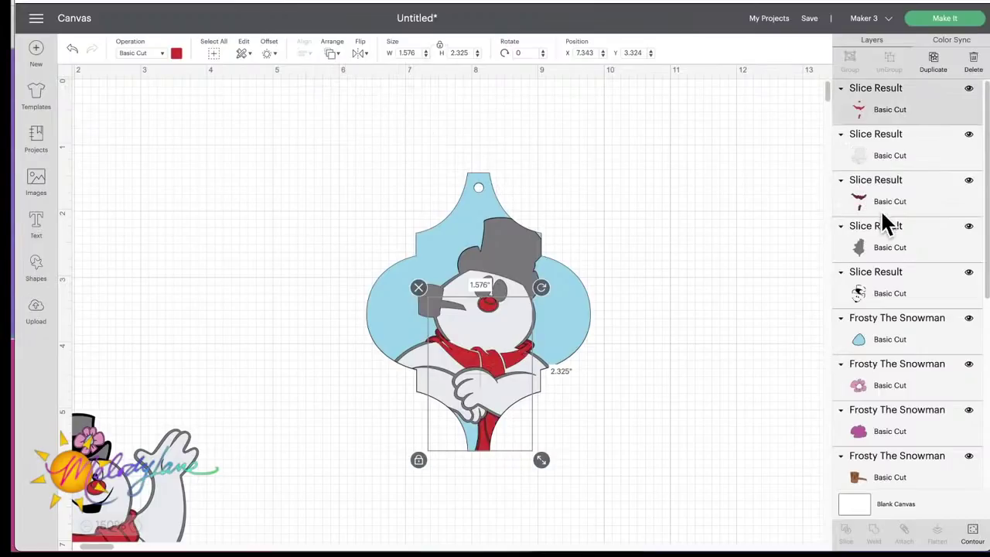
# Step: Reorder the dark red scarf slice directly beneath the bright red one, with the black hat-and-face detail slice just under it
pyautogui.moveTo(874, 205); pyautogui.dragTo(878, 143)
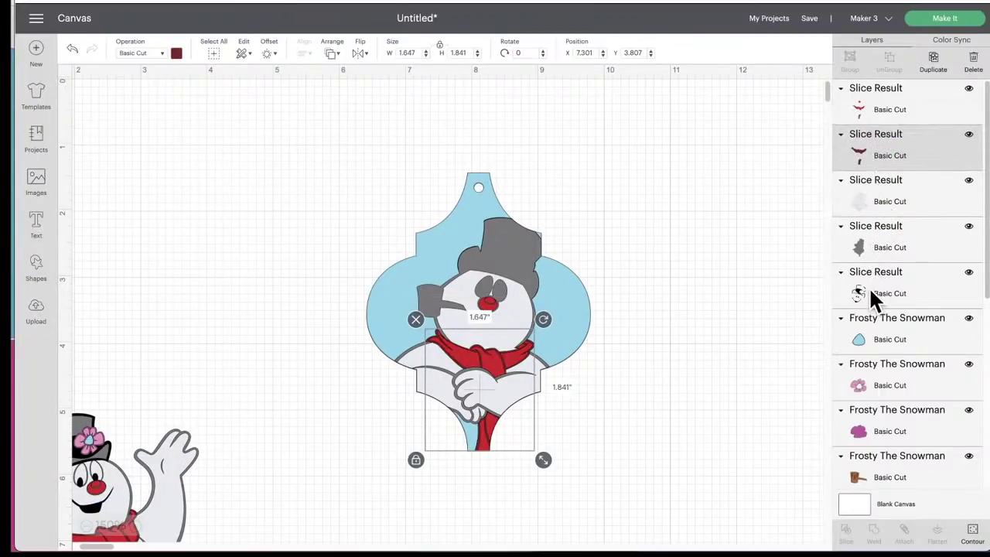
pyautogui.moveTo(870, 292); pyautogui.dragTo(871, 174)
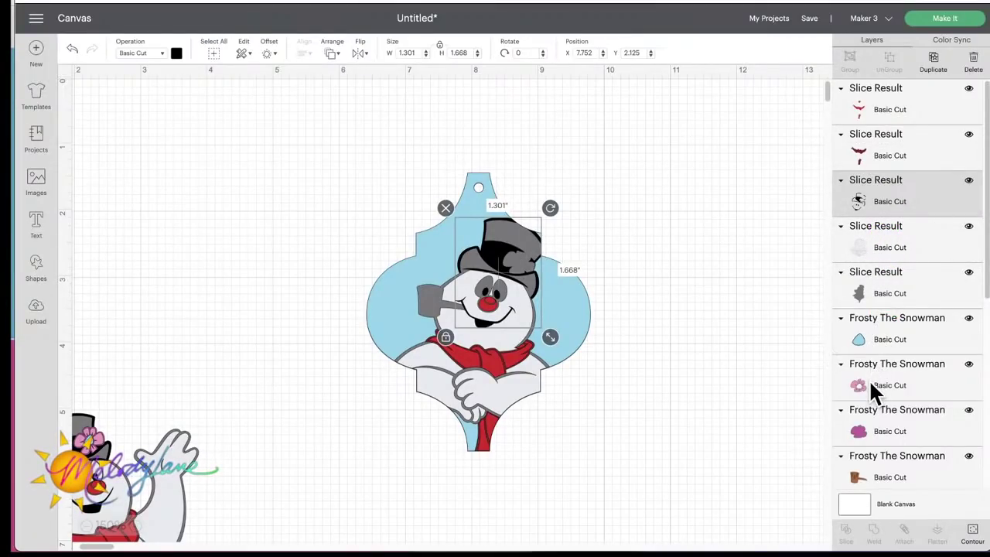
# Step: Stack the hat flower layers above all slices, with the light blue center first, the pink petals second and the magenta base third
pyautogui.moveTo(870, 387); pyautogui.dragTo(870, 101)
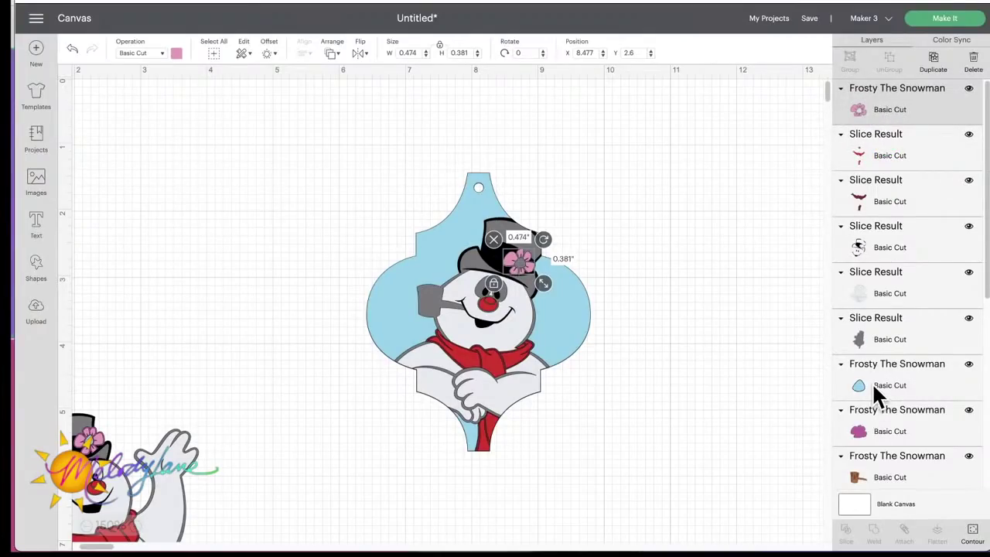
pyautogui.moveTo(871, 385); pyautogui.dragTo(877, 117)
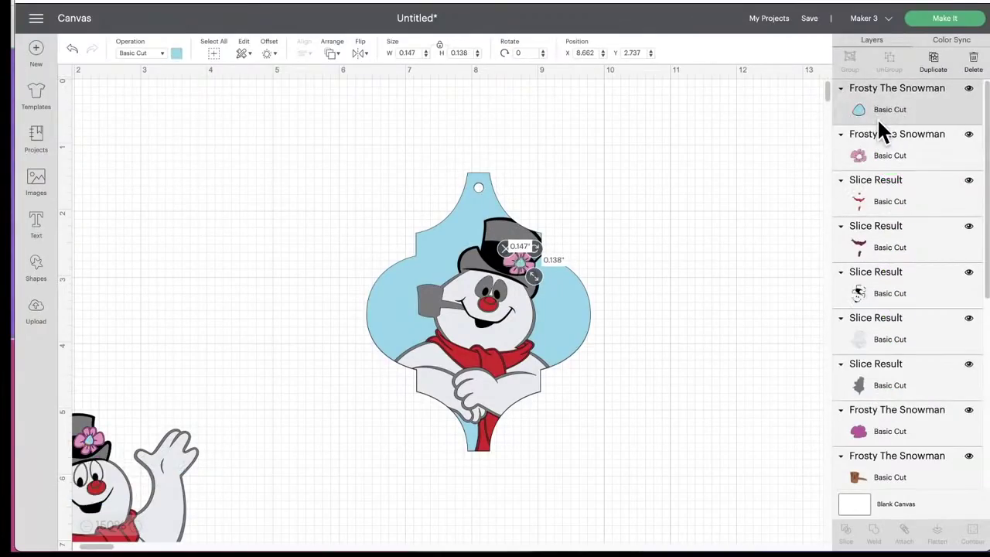
pyautogui.moveTo(882, 424); pyautogui.dragTo(874, 201)
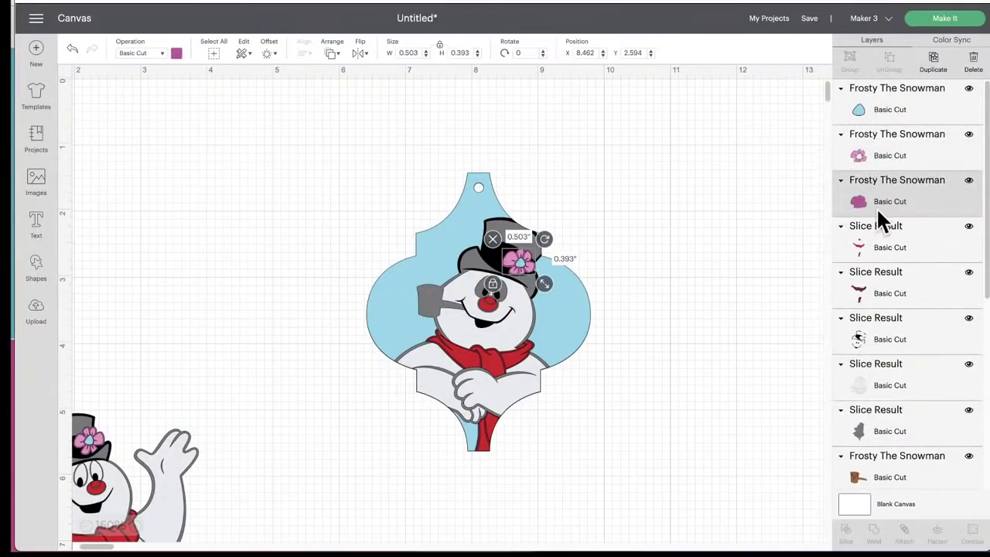
# Step: Move the brown pipe layer directly beneath the magenta flower base, above all the slice layers
pyautogui.scroll(-2, 872, 250)
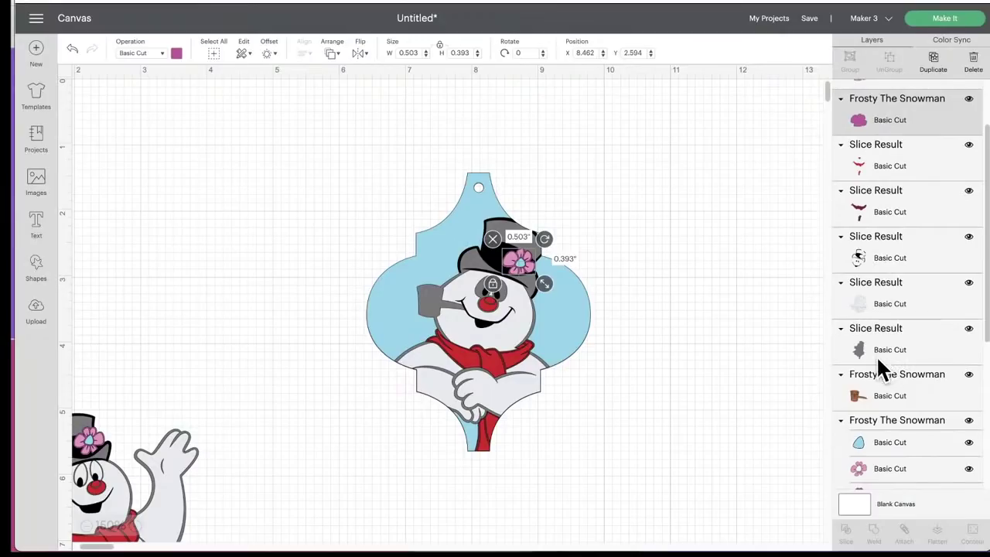
pyautogui.moveTo(880, 396); pyautogui.dragTo(881, 155)
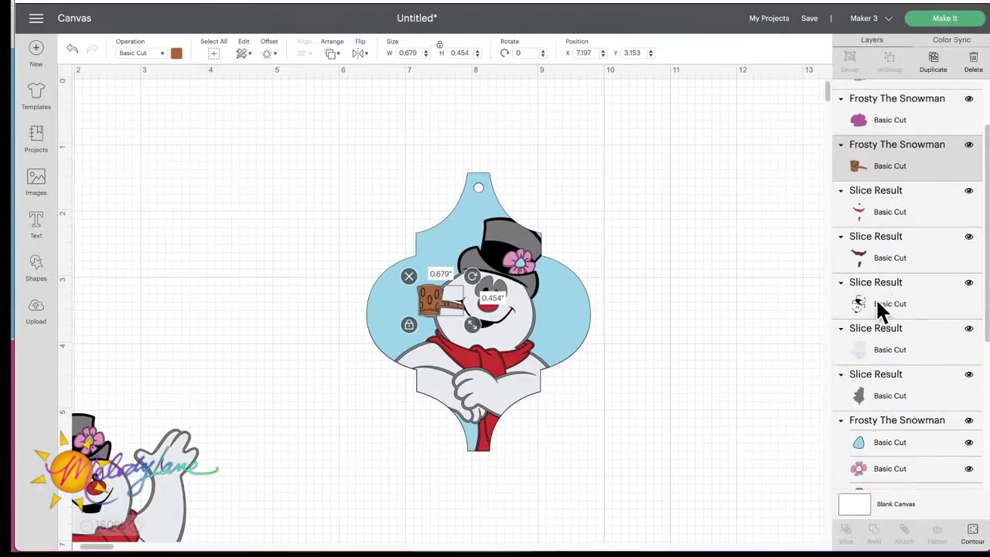
pyautogui.scroll(-1, 887, 367)
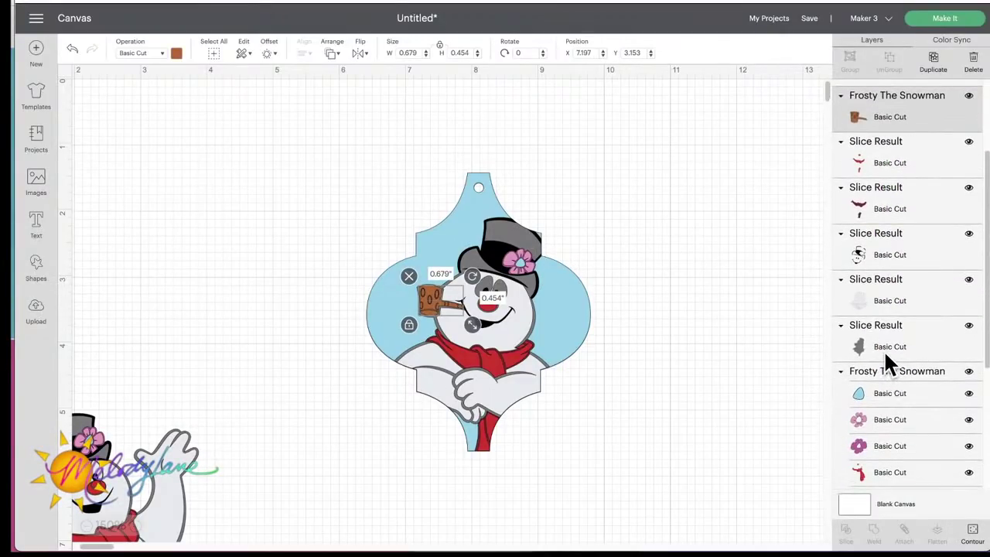
pyautogui.scroll(3, 888, 360)
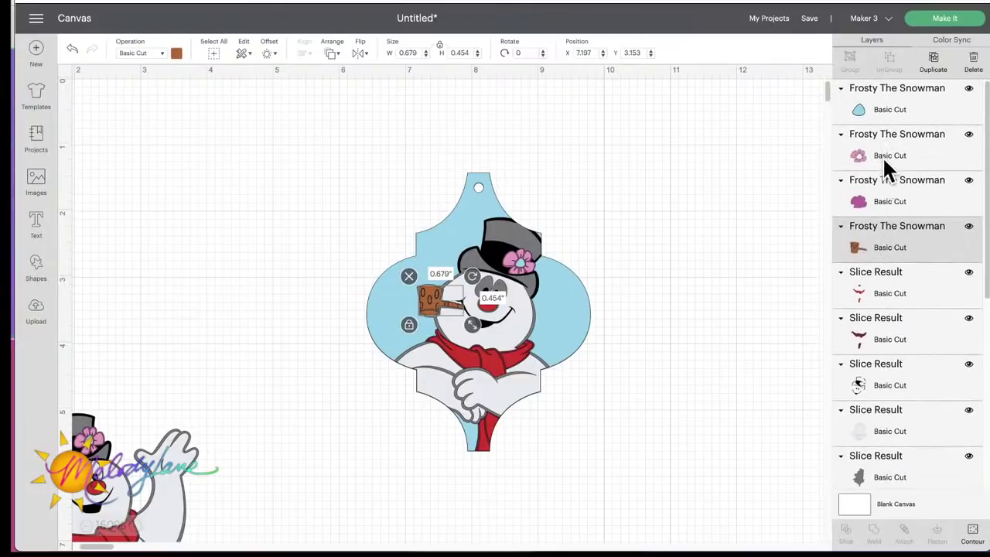
# Step: Review the layer stacking order from the light blue flower center down to the white body slice and the layers below
pyautogui.click(894, 111)
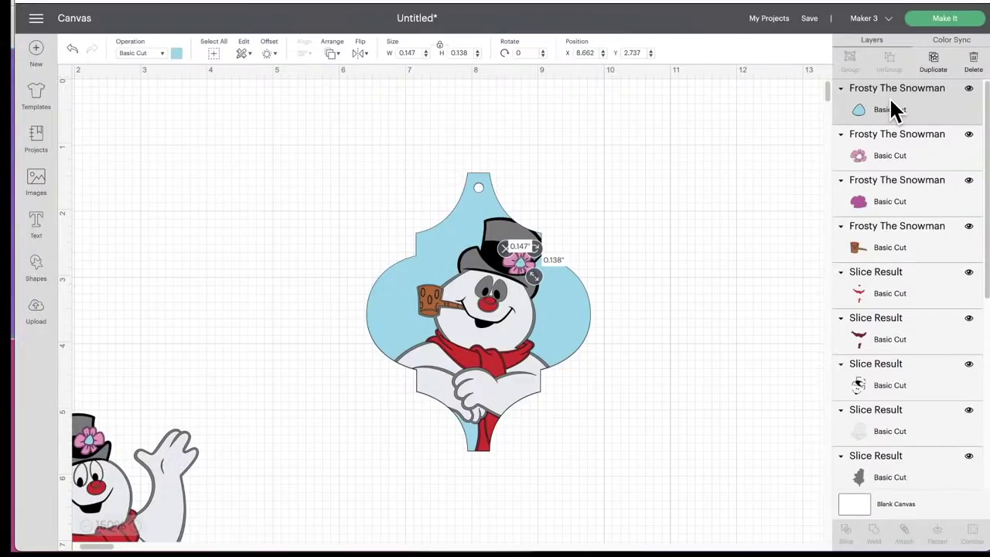
pyautogui.moveTo(893, 108); pyautogui.dragTo(871, 370)
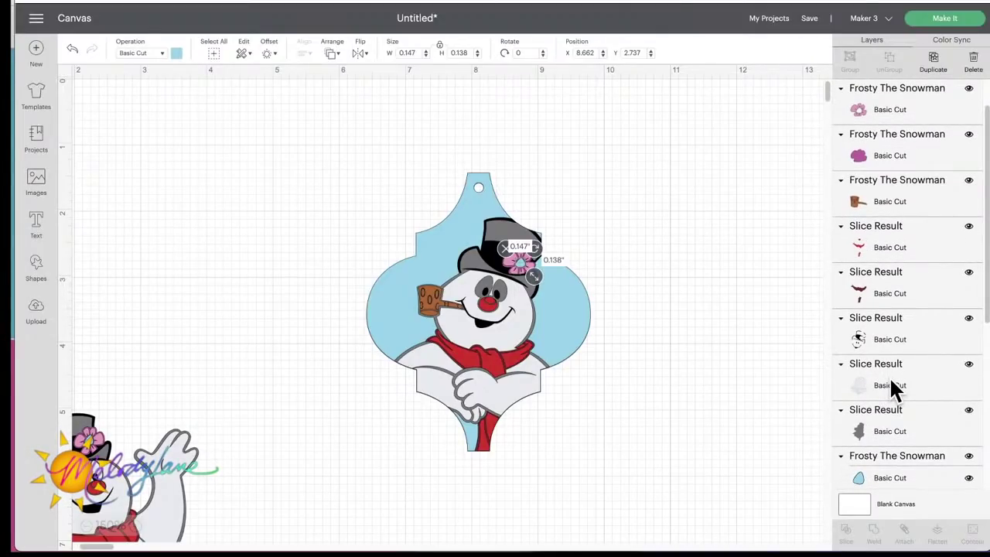
pyautogui.click(894, 388)
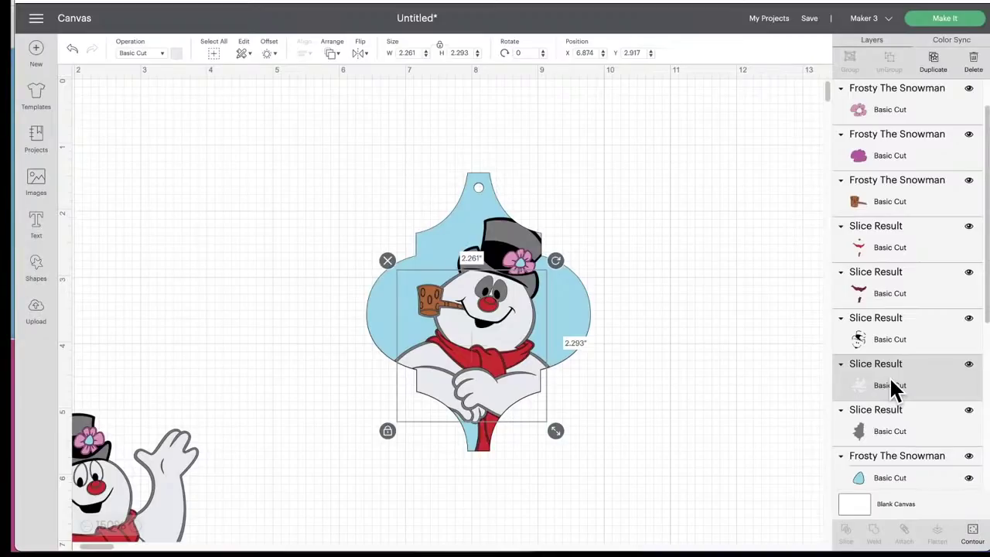
pyautogui.scroll(-5, 895, 429)
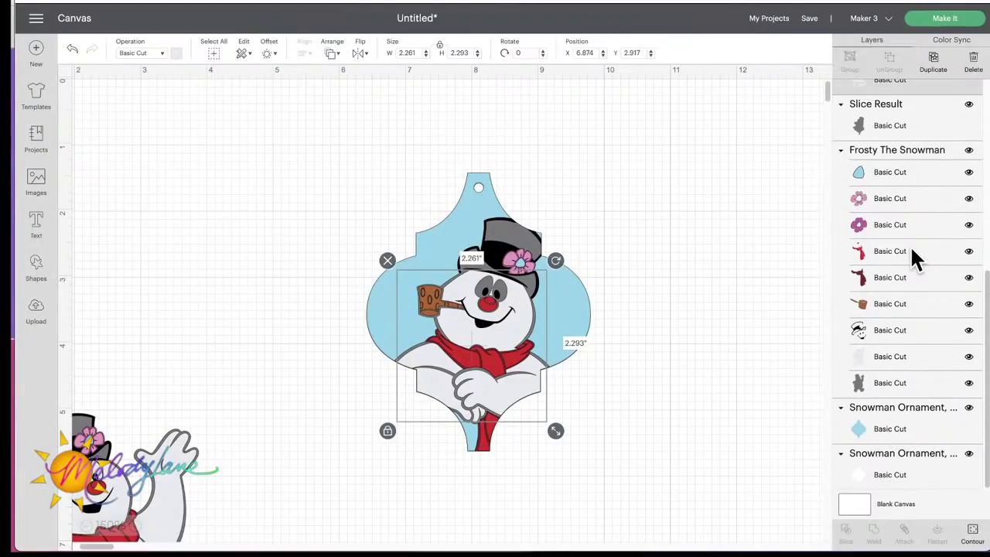
pyautogui.scroll(2, 911, 259)
pyautogui.scroll(3, 911, 249)
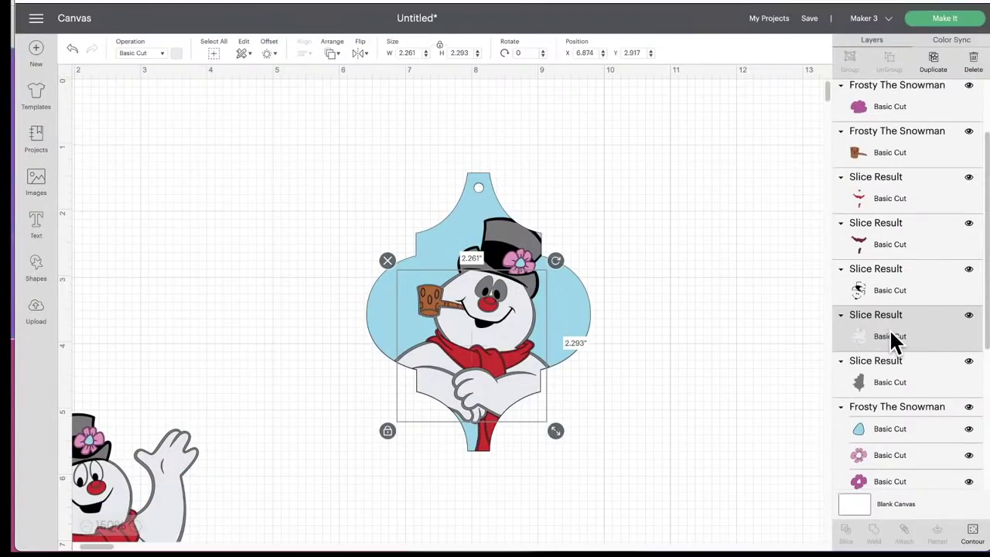
pyautogui.scroll(3, 891, 333)
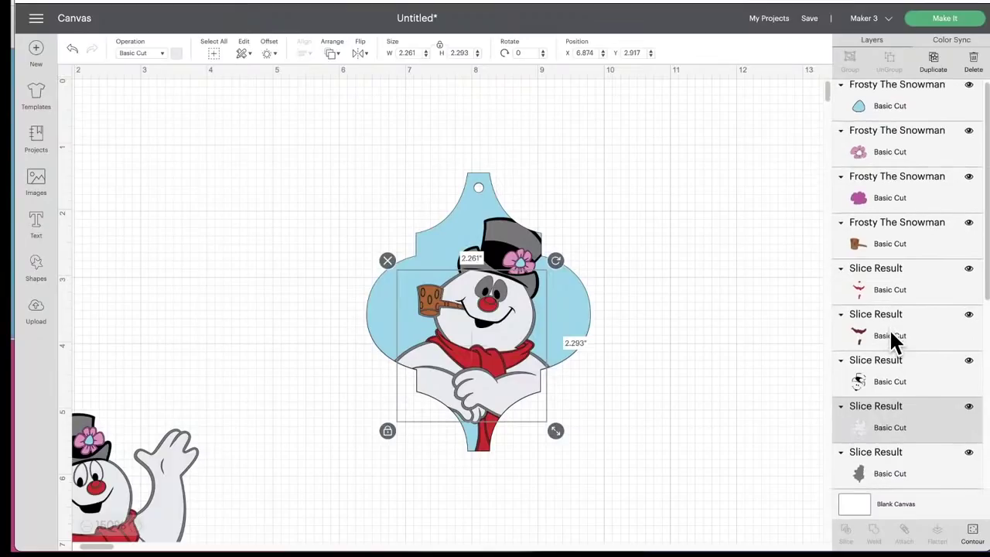
# Step: Group the three flower layers, the pipe and the five Frosty slices, from the light blue flower center through the grey silhouette
pyautogui.click(905, 110)
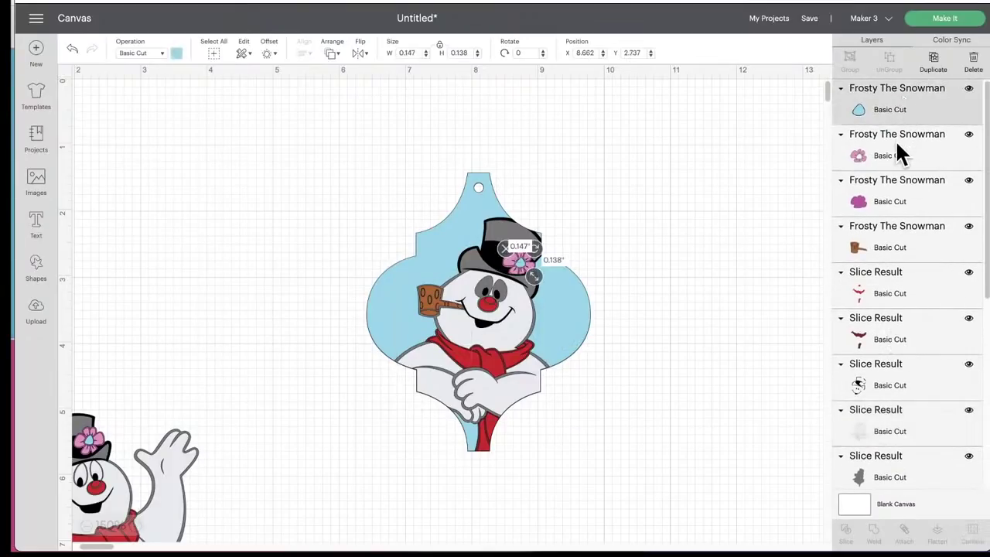
pyautogui.keyDown('shift'); pyautogui.click(897, 149); pyautogui.keyUp('shift')
pyautogui.keyDown('shift'); pyautogui.click(894, 201); pyautogui.keyUp('shift')
pyautogui.keyDown('shift'); pyautogui.click(893, 246); pyautogui.keyUp('shift')
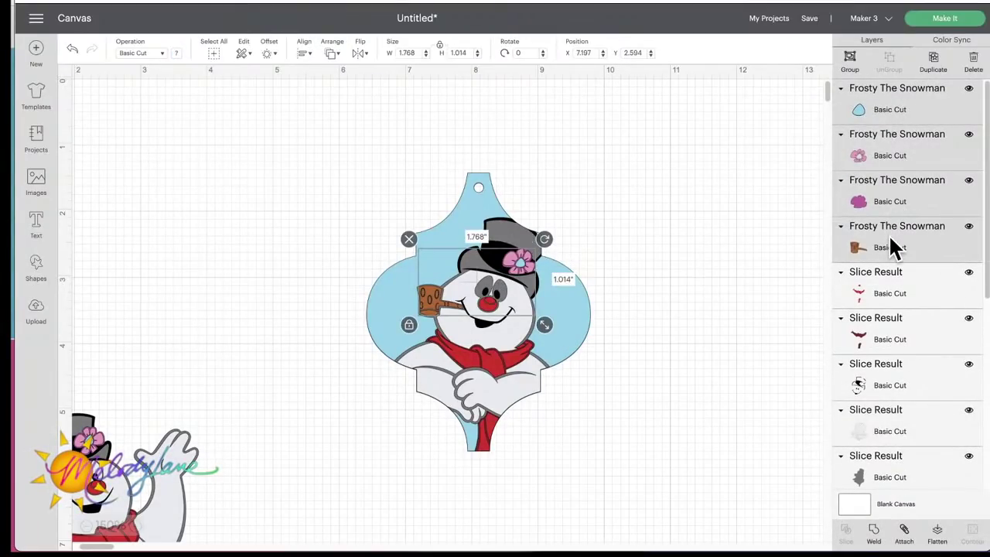
pyautogui.keyDown('shift'); pyautogui.click(892, 291); pyautogui.keyUp('shift')
pyautogui.keyDown('shift'); pyautogui.click(895, 340); pyautogui.keyUp('shift')
pyautogui.keyDown('shift'); pyautogui.click(893, 383); pyautogui.keyUp('shift')
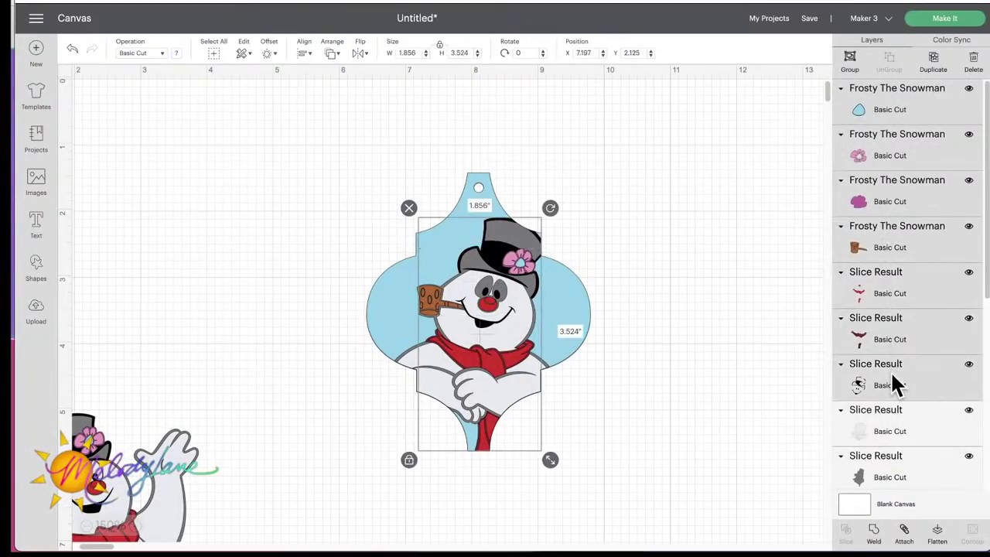
pyautogui.keyDown('shift'); pyautogui.click(890, 431); pyautogui.keyUp('shift')
pyautogui.keyDown('shift'); pyautogui.click(895, 463); pyautogui.keyUp('shift')
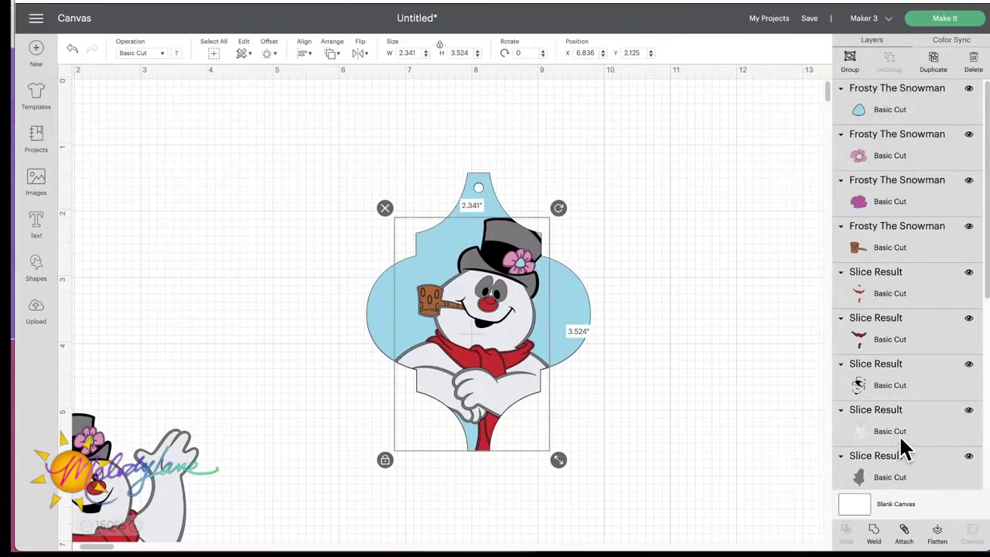
pyautogui.scroll(-3, 904, 433)
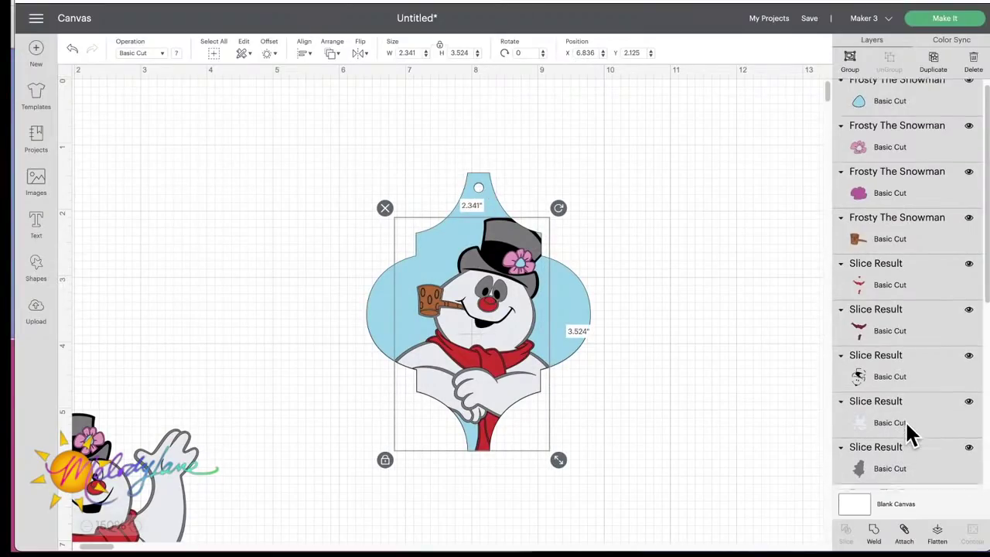
pyautogui.click(850, 66)
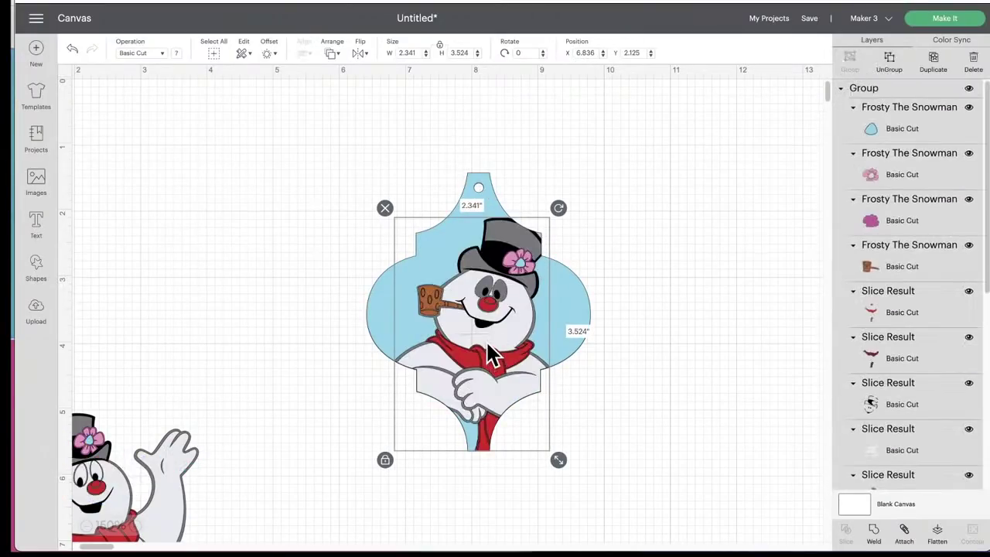
# Step: Hide the light blue ornament shape and set the grouped Frosty over the white ornament outline
pyautogui.moveTo(489, 346); pyautogui.dragTo(688, 365)
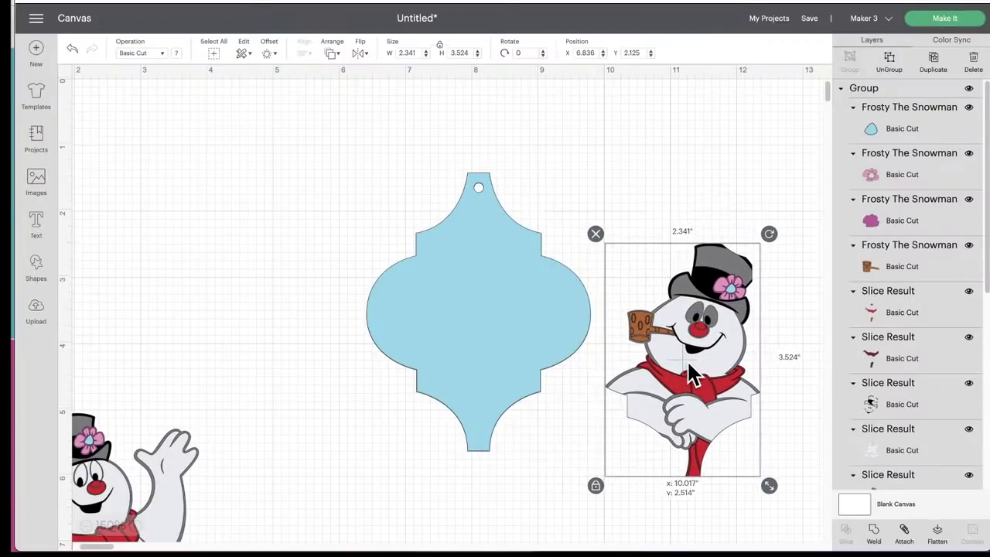
pyautogui.moveTo(518, 299); pyautogui.dragTo(480, 331)
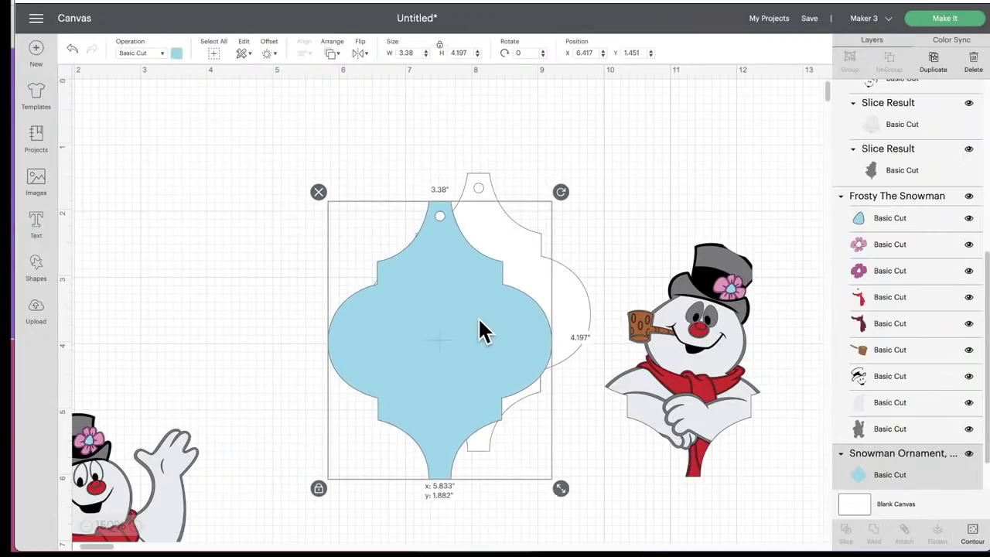
pyautogui.click(969, 453)
pyautogui.moveTo(728, 360); pyautogui.dragTo(524, 332)
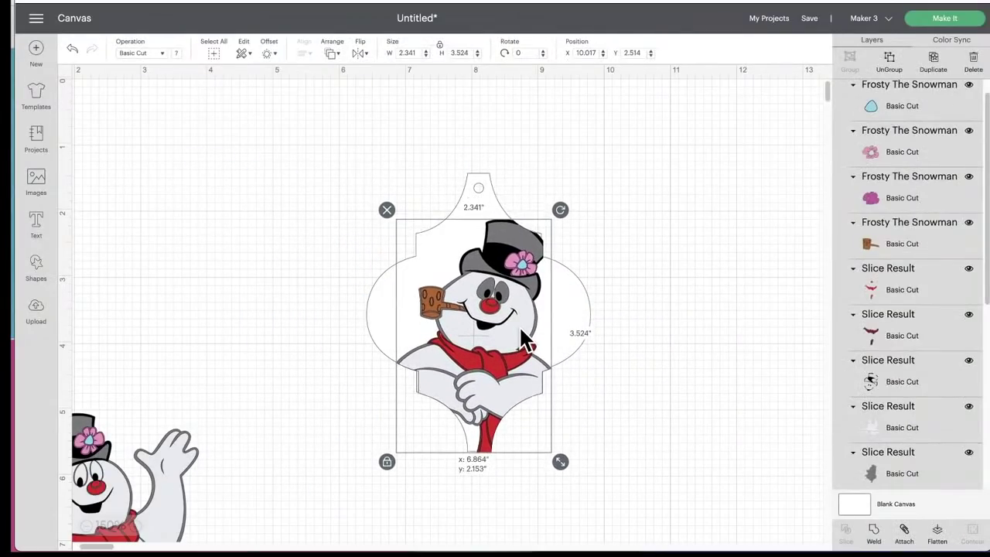
pyautogui.click(623, 328)
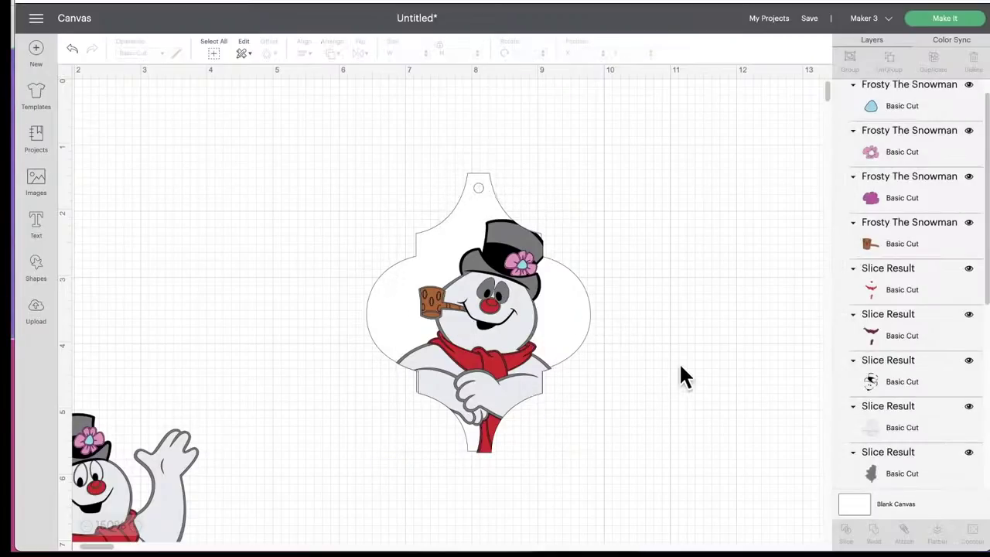
# Step: Flatten the Frosty group into a print-then-cut image and align it over the white ornament
pyautogui.moveTo(479, 311); pyautogui.dragTo(717, 340)
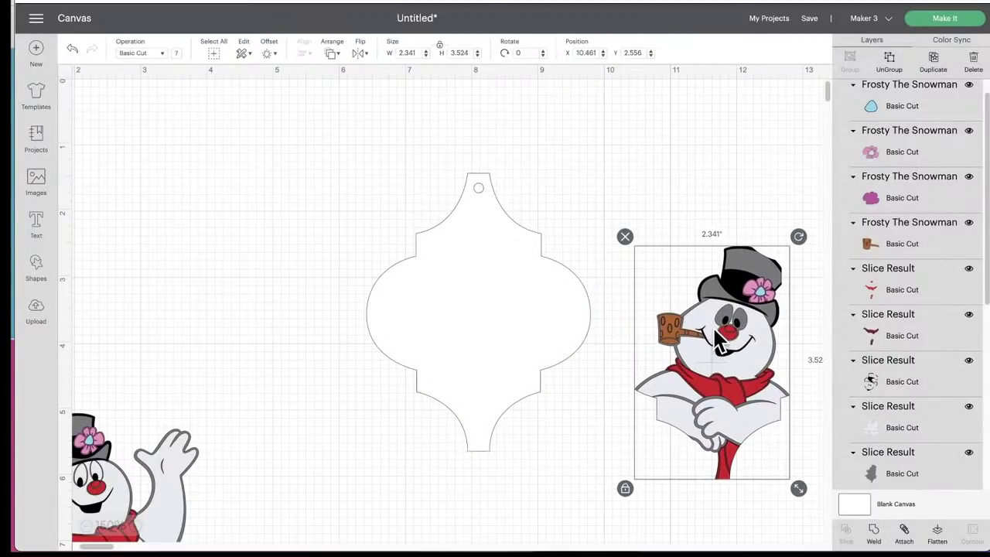
pyautogui.click(936, 533)
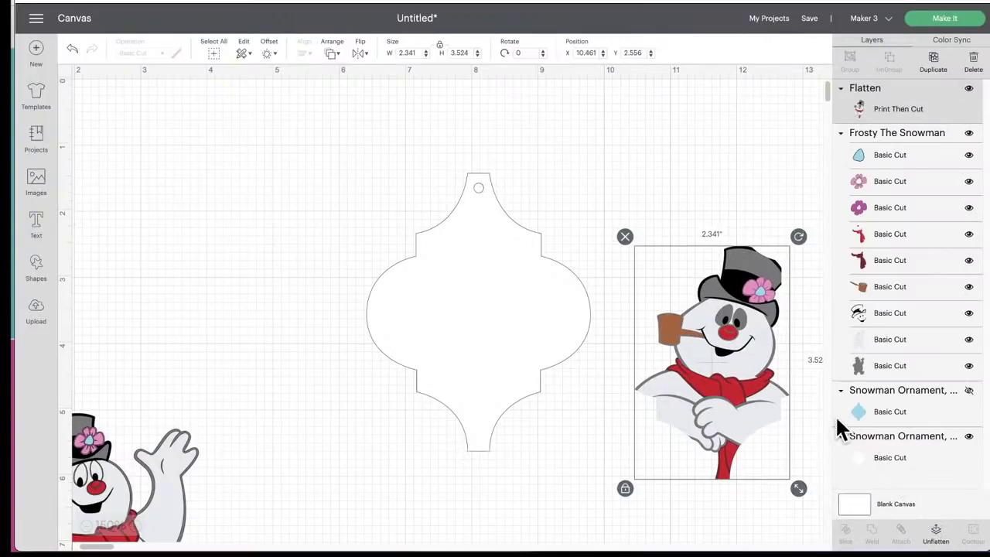
pyautogui.moveTo(742, 374); pyautogui.dragTo(504, 352)
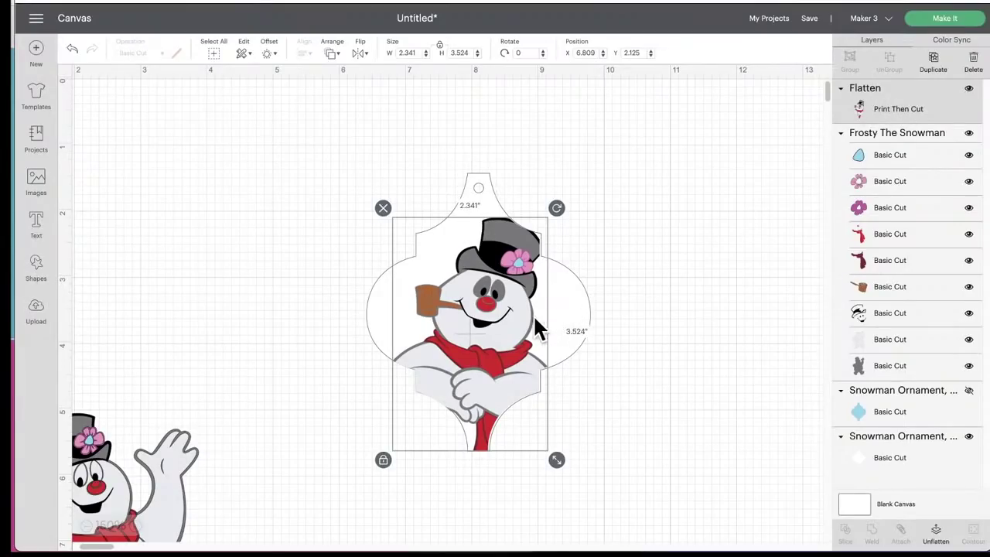
pyautogui.moveTo(504, 305); pyautogui.dragTo(506, 304)
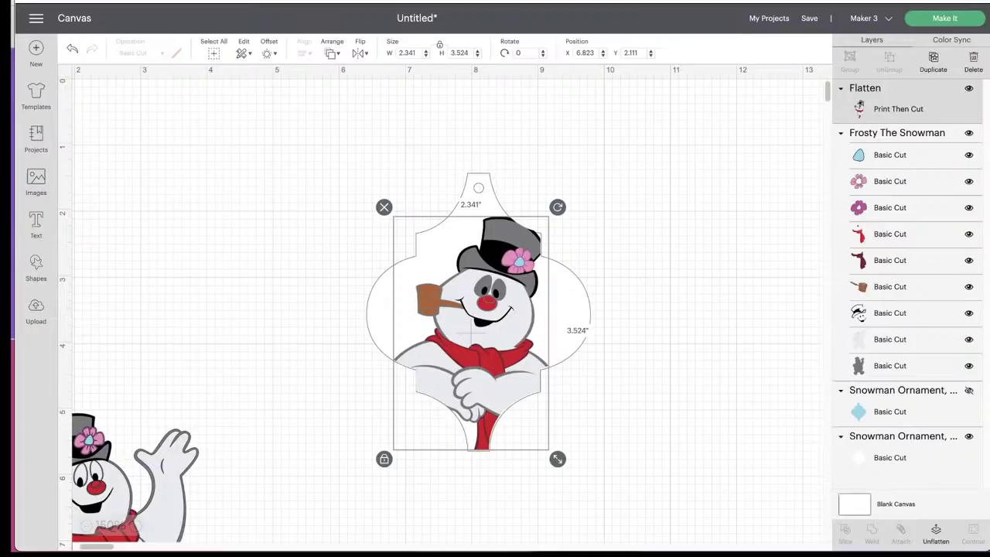
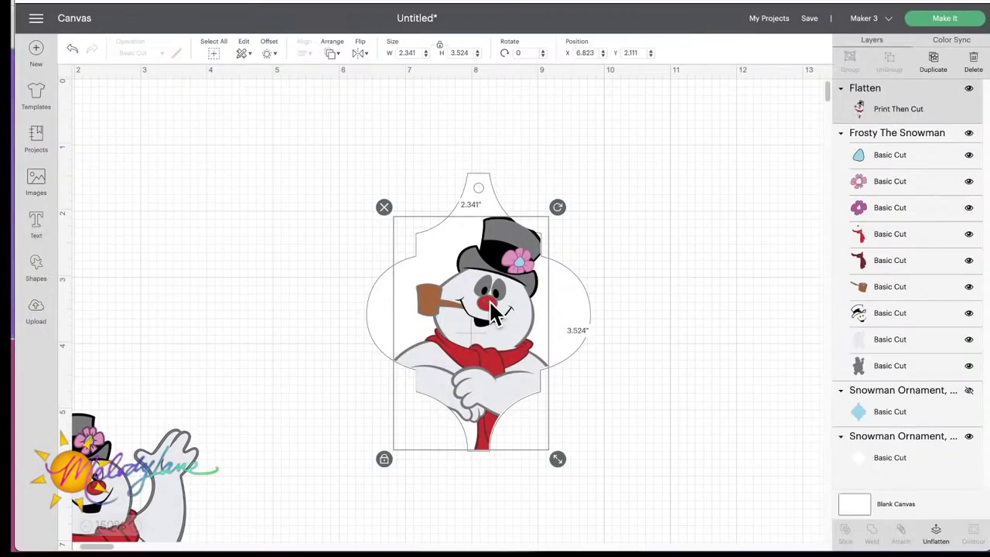
# Step: Duplicate the waving full-body Frosty, placing the copy on the far side of the ornament, and flatten the copy
pyautogui.moveTo(123, 466); pyautogui.dragTo(252, 233)
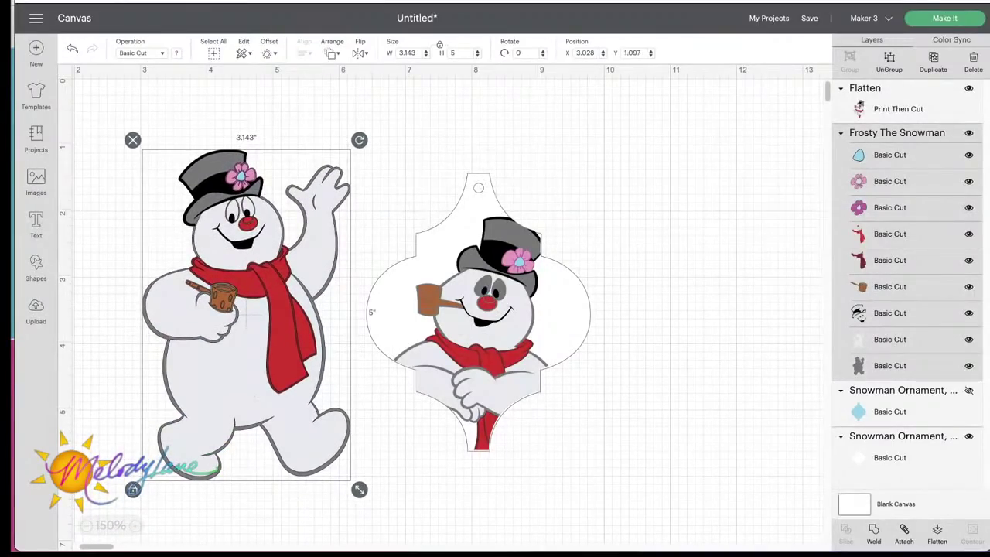
pyautogui.click(934, 61)
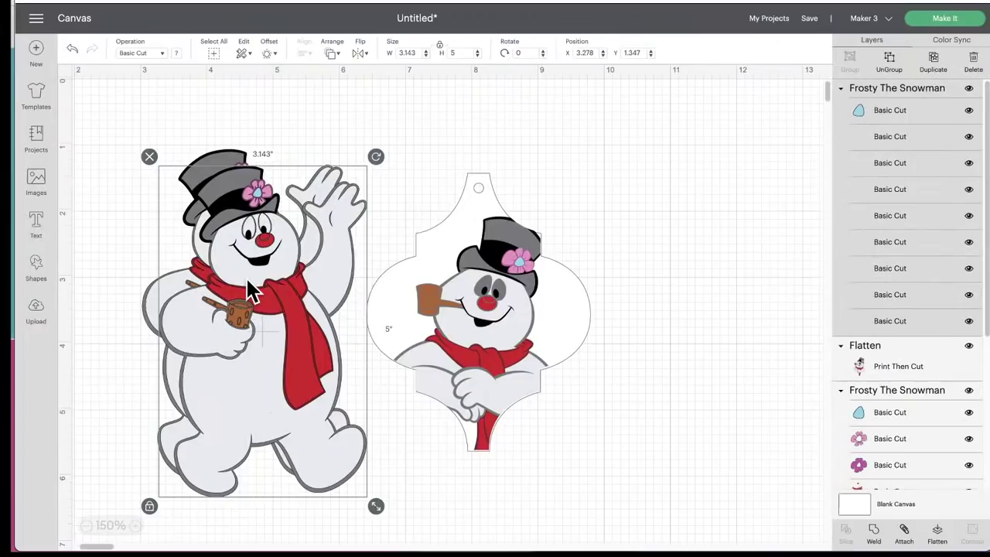
pyautogui.moveTo(250, 283); pyautogui.dragTo(679, 272)
pyautogui.click(938, 533)
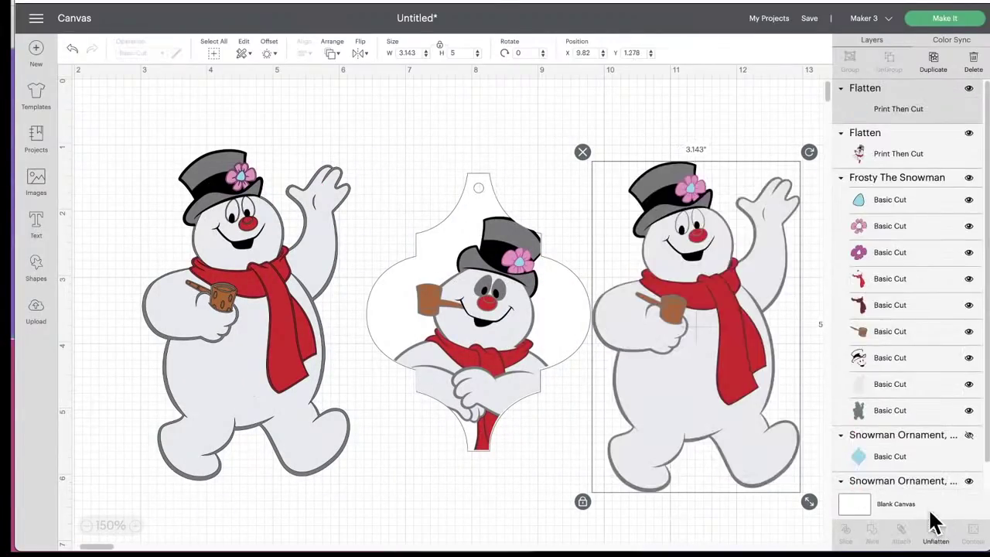
# Step: Unhide the light blue ornament shape and move it to empty canvas beyond the flattened full-body Frosty
pyautogui.click(889, 457)
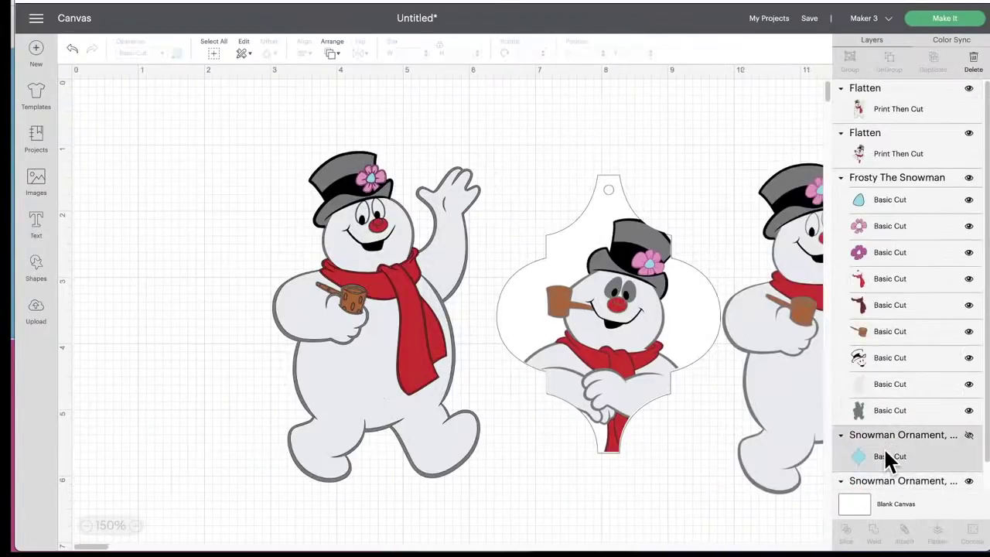
pyautogui.click(969, 435)
pyautogui.moveTo(501, 313); pyautogui.dragTo(824, 299)
pyautogui.hscroll(5, 766, 307)
pyautogui.moveTo(621, 327); pyautogui.dragTo(788, 316)
# Step: Make two copies of the light blue ornament and shift them farther right on the canvas
pyautogui.click(928, 72)
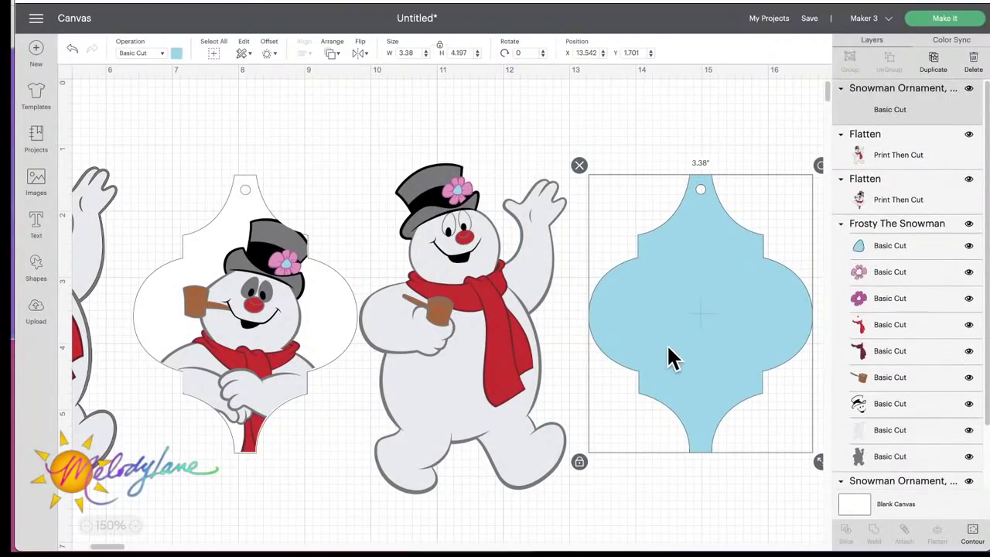
pyautogui.moveTo(668, 345); pyautogui.dragTo(787, 336)
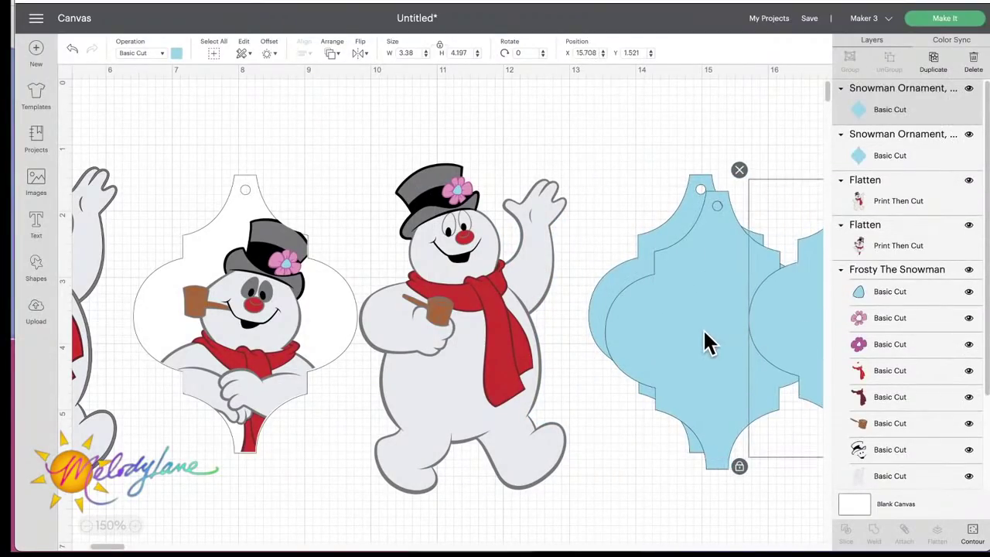
pyautogui.click(817, 316)
# Step: Place the flattened full-body Frosty over the original light blue ornament, scaled down to 2.134 by 3.395 inches
pyautogui.moveTo(689, 321); pyautogui.dragTo(601, 316)
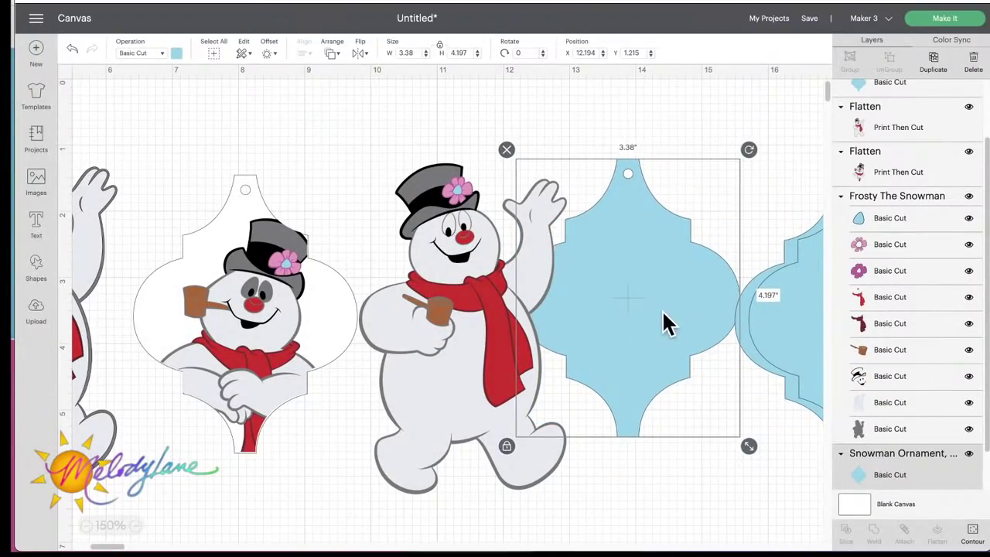
pyautogui.moveTo(434, 308); pyautogui.dragTo(578, 366)
pyautogui.scroll(-4, 665, 403)
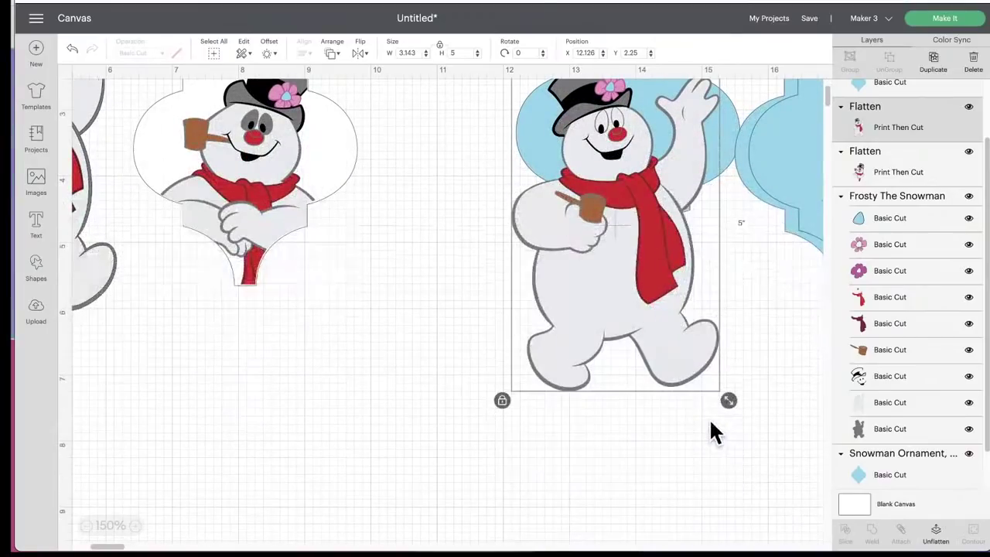
pyautogui.moveTo(729, 399); pyautogui.dragTo(663, 294)
pyautogui.moveTo(586, 232); pyautogui.dragTo(617, 218)
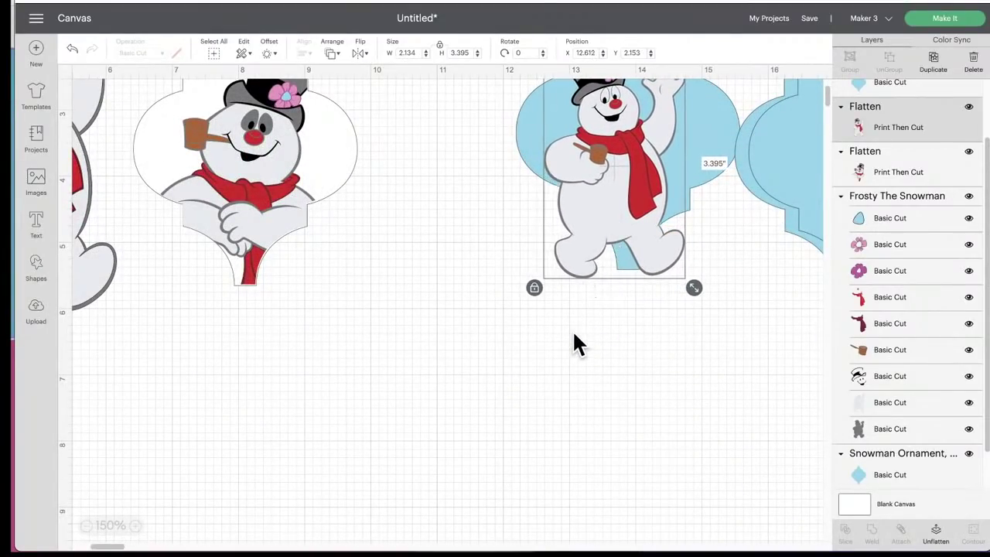
# Step: Flatten the full-body Frosty together with the light blue ornament beneath it into one Print Then Cut image
pyautogui.scroll(4, 572, 329)
pyautogui.moveTo(504, 124); pyautogui.dragTo(634, 405)
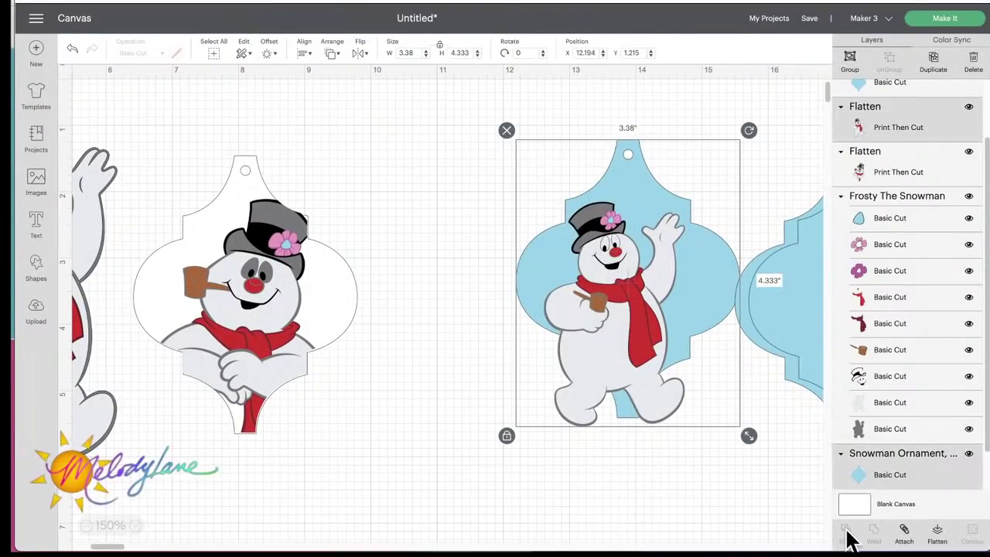
pyautogui.scroll(1, 679, 317)
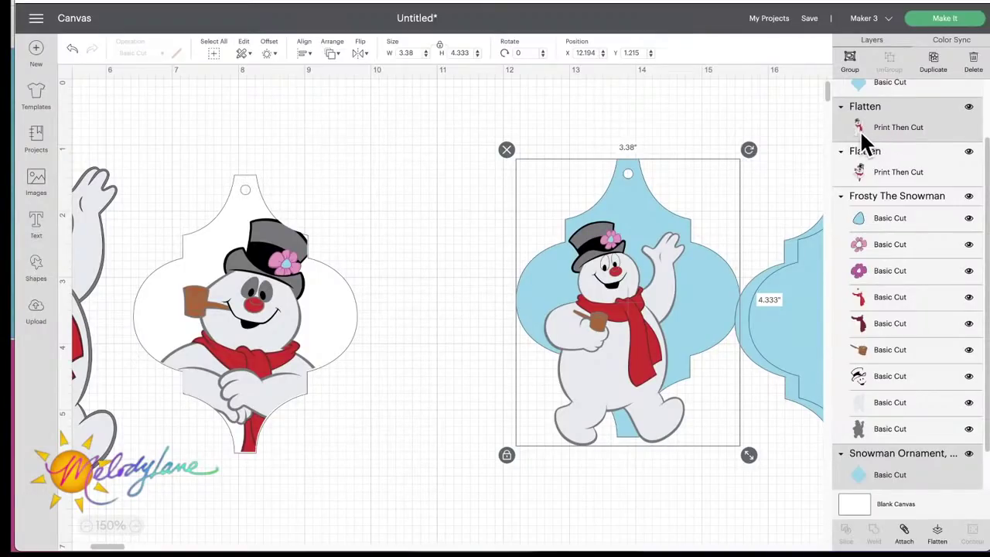
pyautogui.click(937, 535)
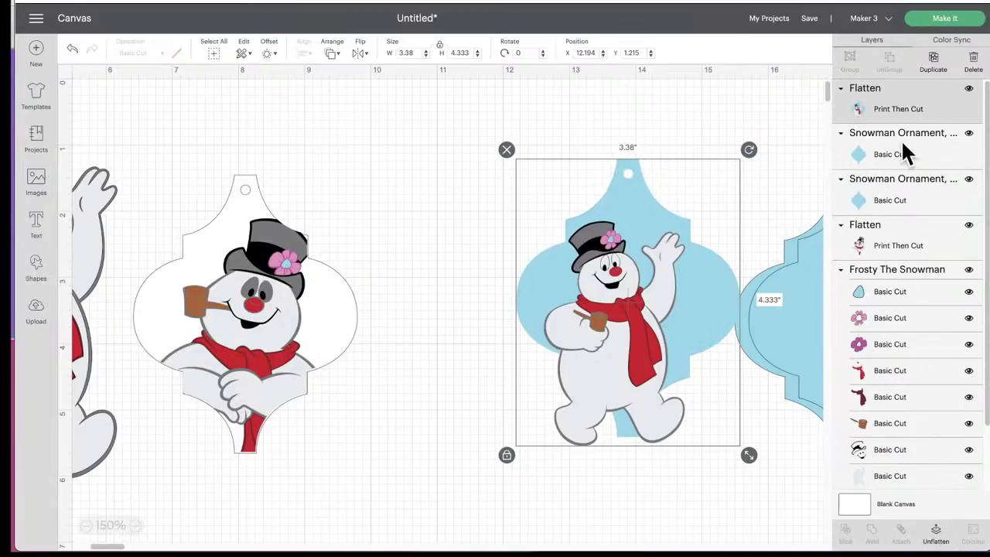
# Step: Move the flattened Frosty ornament away from the spare light blue ornaments, to X 11.347 and Y 1.285
pyautogui.click(619, 351)
pyautogui.moveTo(619, 352); pyautogui.dragTo(559, 314)
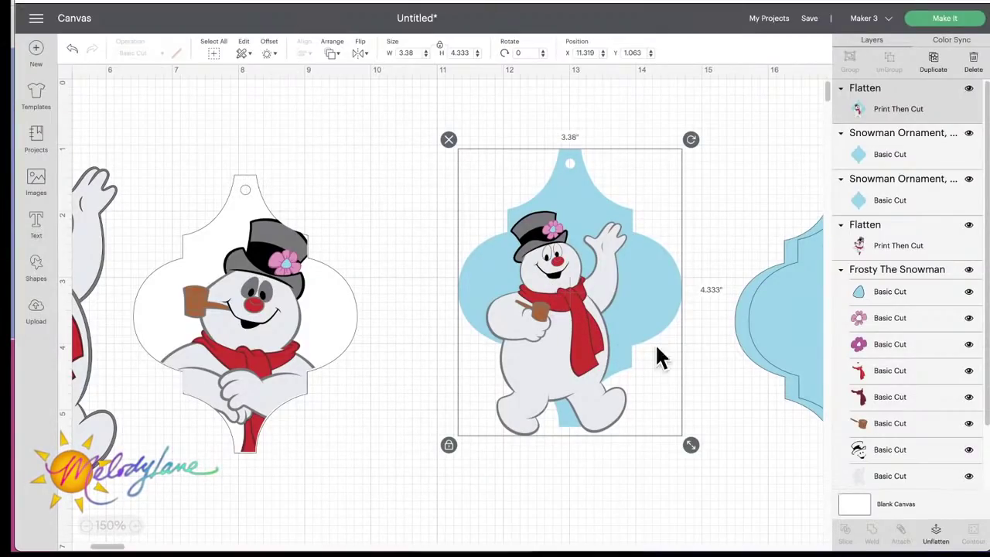
pyautogui.click(675, 349)
pyautogui.moveTo(544, 286)
pyautogui.mouseDown()
pyautogui.moveTo(546, 300)
pyautogui.moveTo(545, 281)
pyautogui.mouseUp()
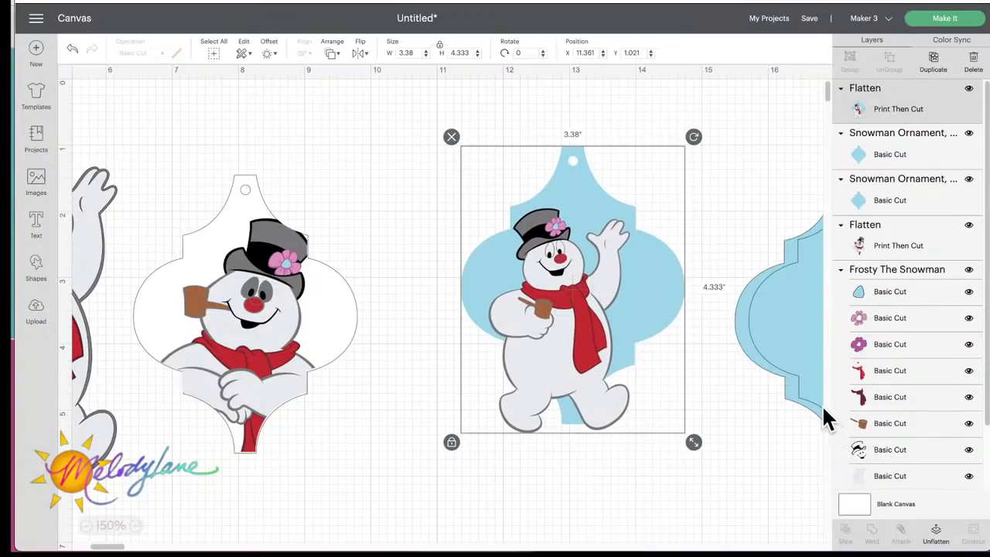
pyautogui.click(723, 145)
pyautogui.moveTo(554, 312)
pyautogui.mouseDown()
pyautogui.moveTo(542, 335)
pyautogui.moveTo(550, 321)
pyautogui.mouseUp()
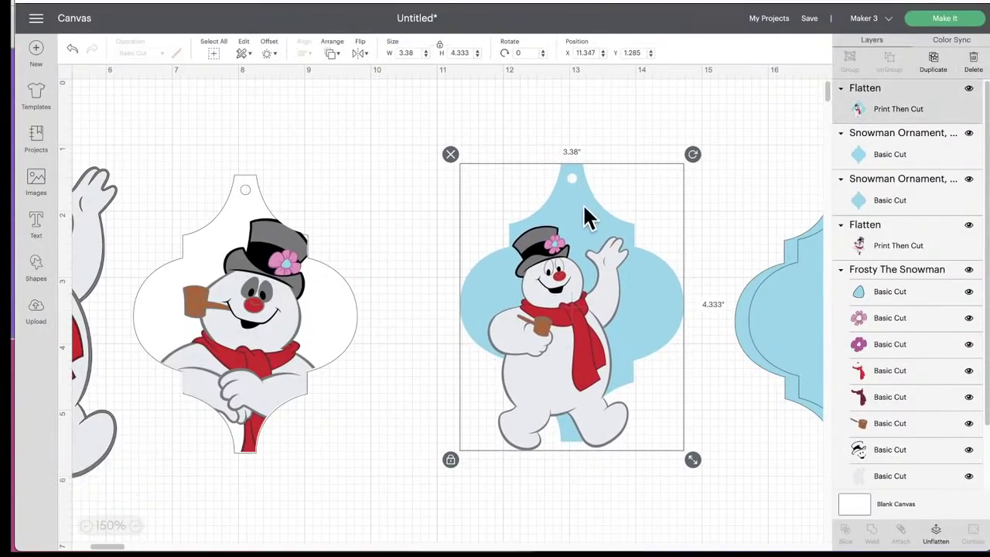
# Step: Unflatten the ornament image, nudge Frosty to X 11.806 and Y 2.403, and unflatten Frosty into its individual layers
pyautogui.click(937, 535)
pyautogui.click(693, 293)
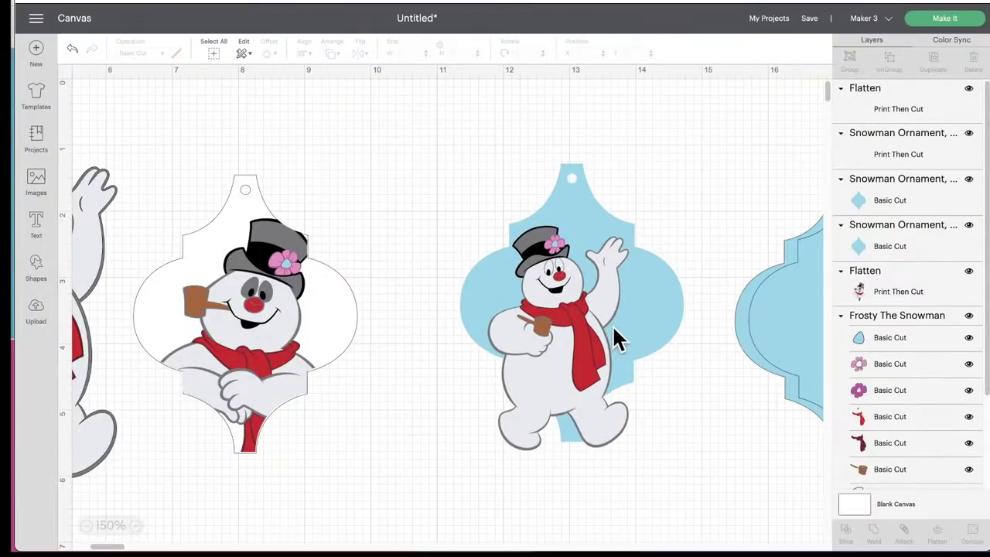
pyautogui.click(569, 334)
pyautogui.moveTo(568, 334); pyautogui.dragTo(572, 344)
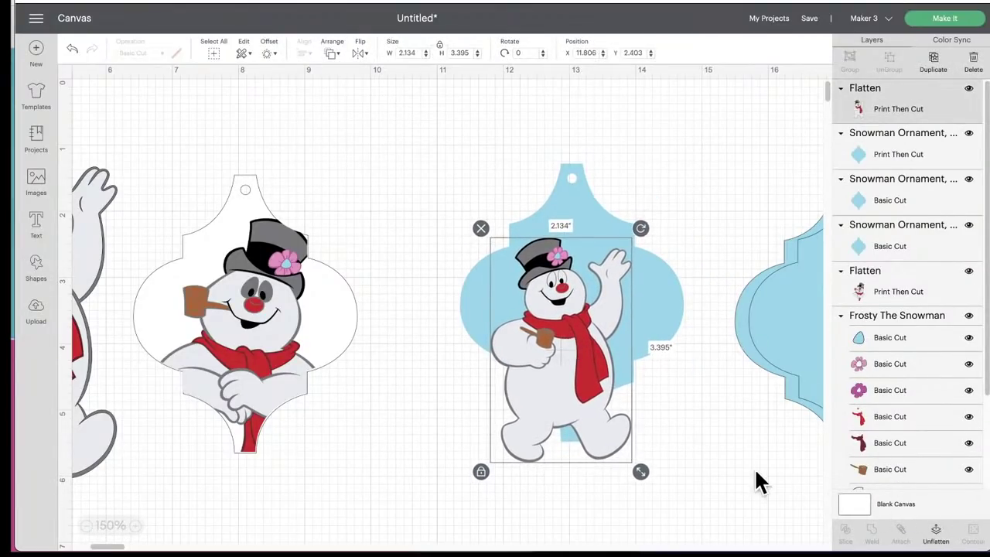
pyautogui.click(937, 535)
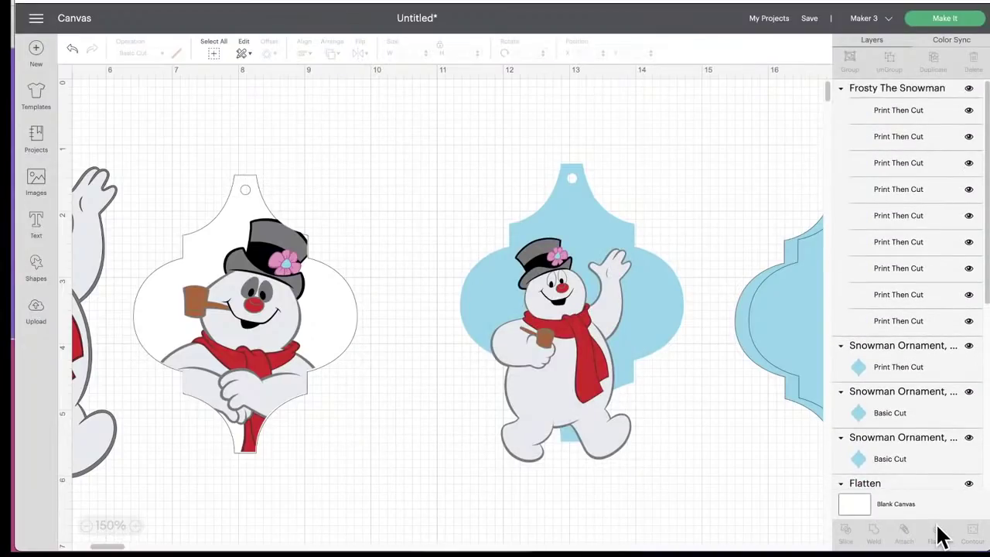
# Step: Try welding all the layers of the full-body Frosty into one shape, and undo the weld
pyautogui.click(569, 325)
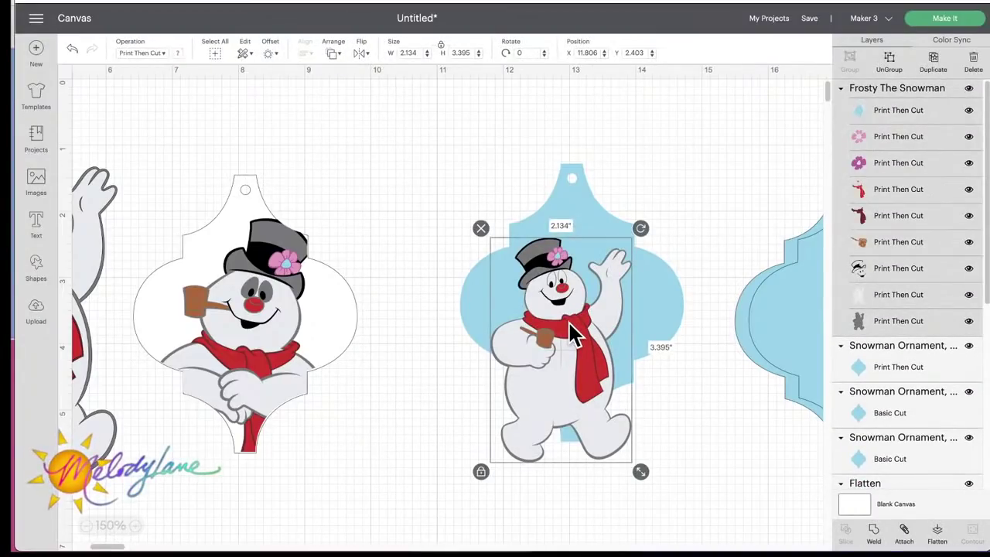
pyautogui.click(876, 530)
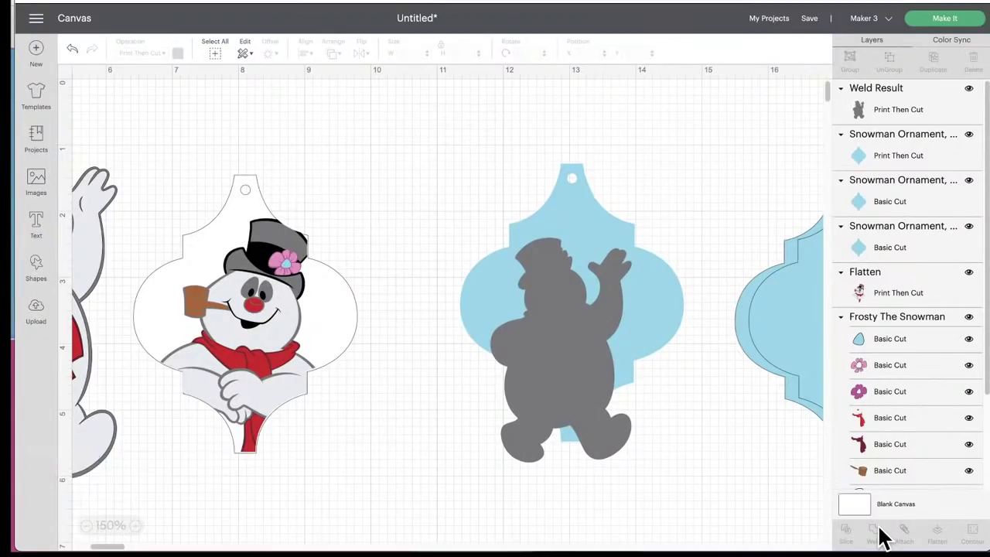
pyautogui.click(72, 50)
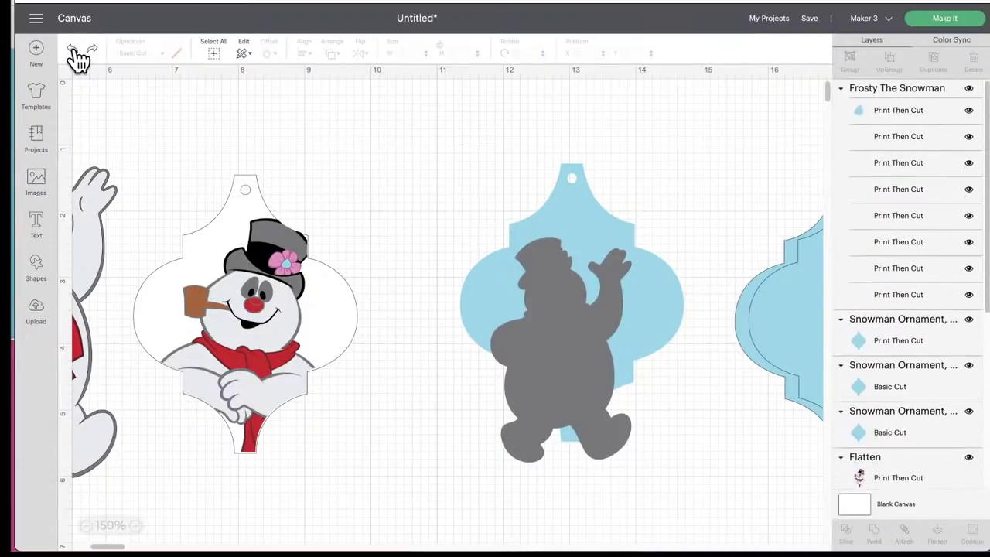
# Step: Change all layers of the full-body Frosty to Basic Cut and reposition it at X 11.89 and Y 2.542
pyautogui.click(542, 362)
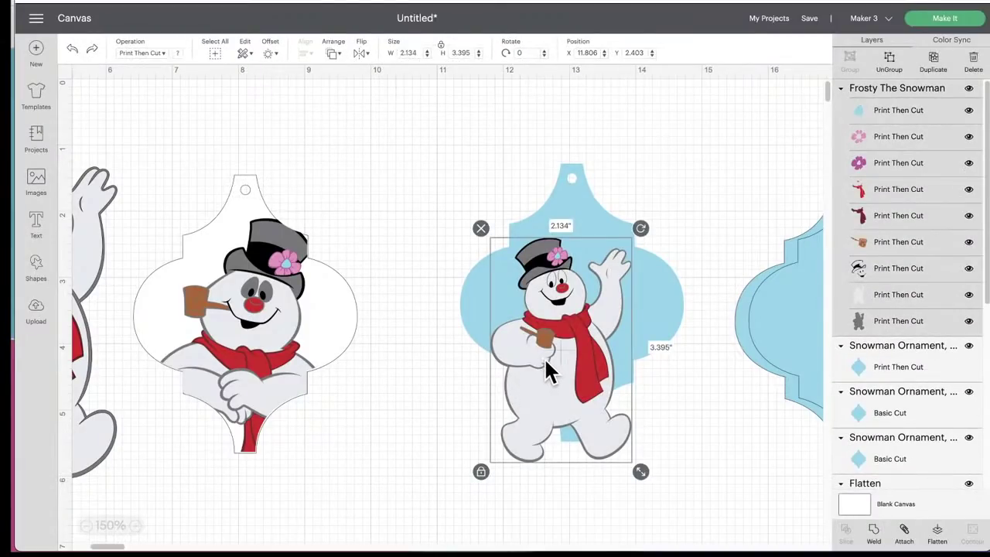
pyautogui.click(880, 278)
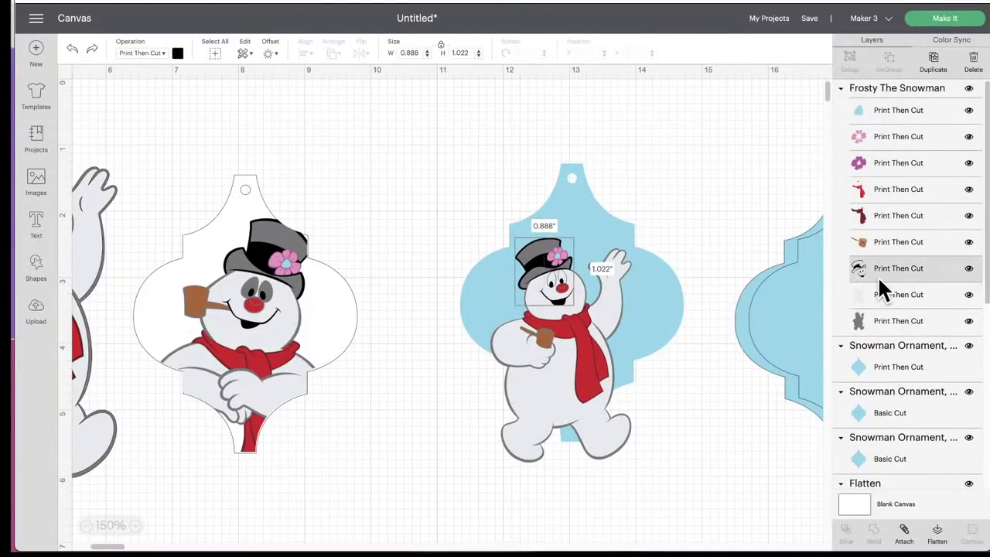
pyautogui.click(547, 366)
pyautogui.click(161, 52)
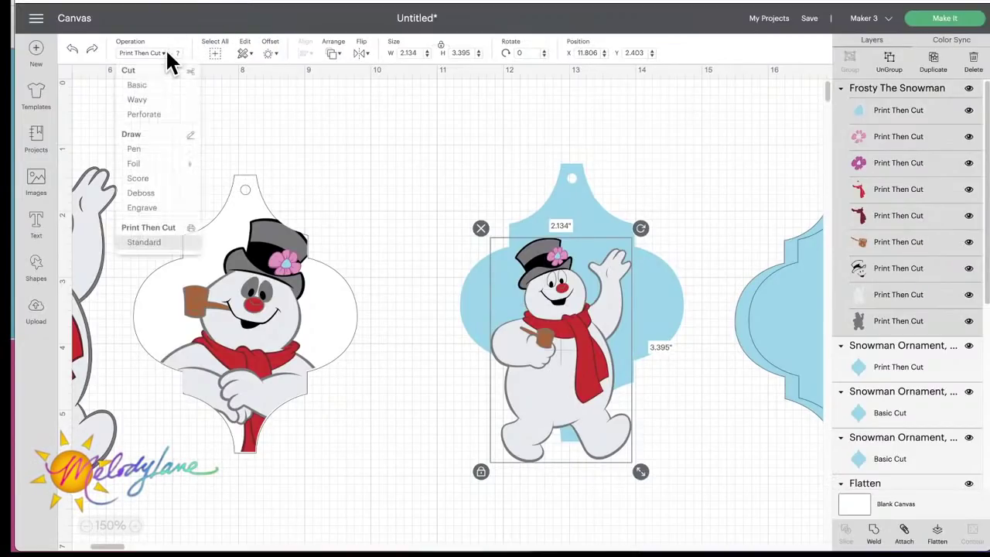
pyautogui.click(139, 87)
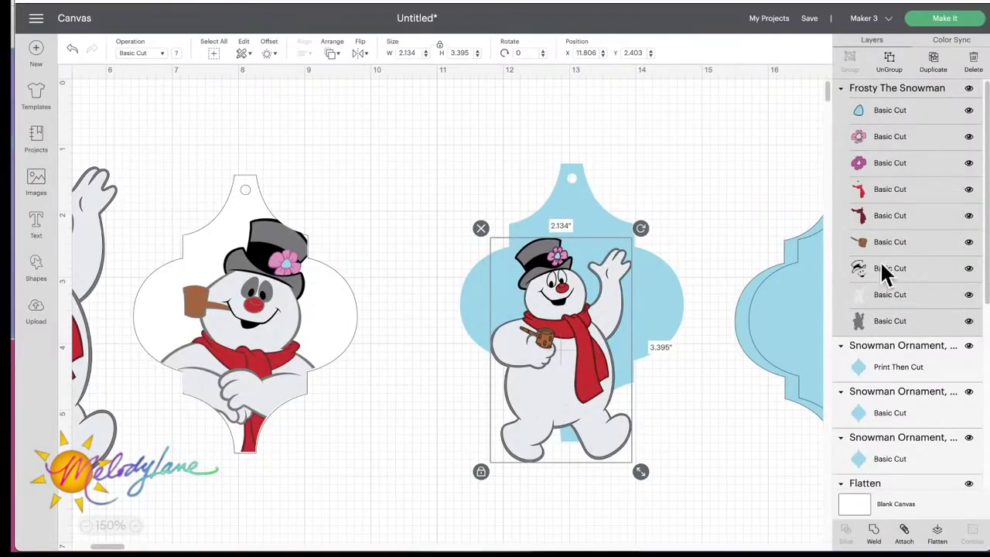
pyautogui.moveTo(562, 332); pyautogui.dragTo(567, 342)
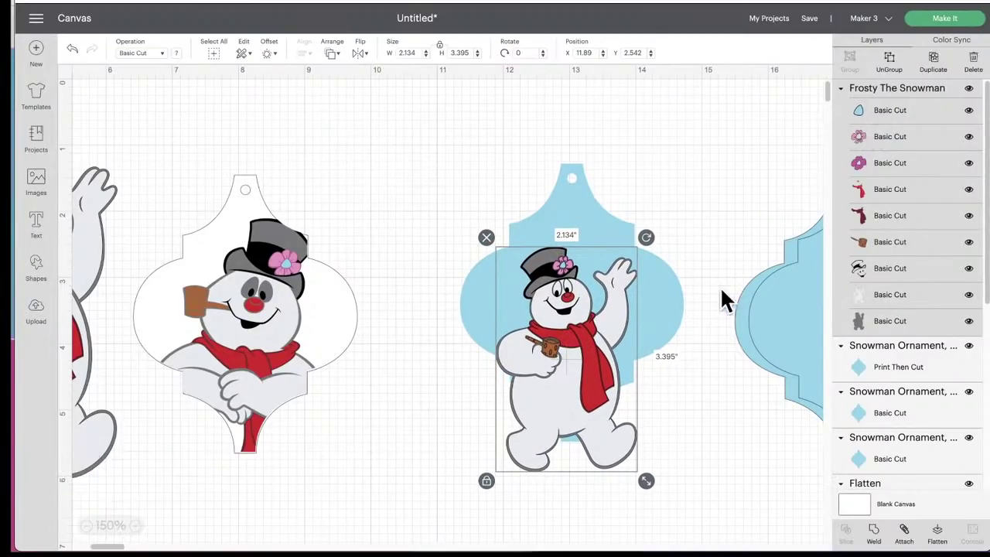
# Step: Duplicate Frosty's grey base layer and move the silhouette copy beside the ornament
pyautogui.click(591, 354)
pyautogui.click(879, 189)
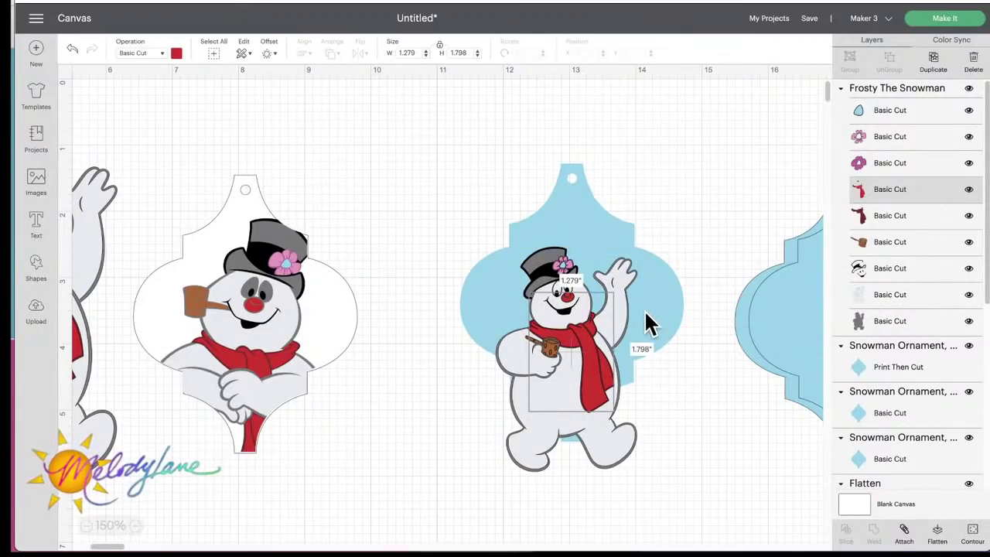
pyautogui.click(891, 324)
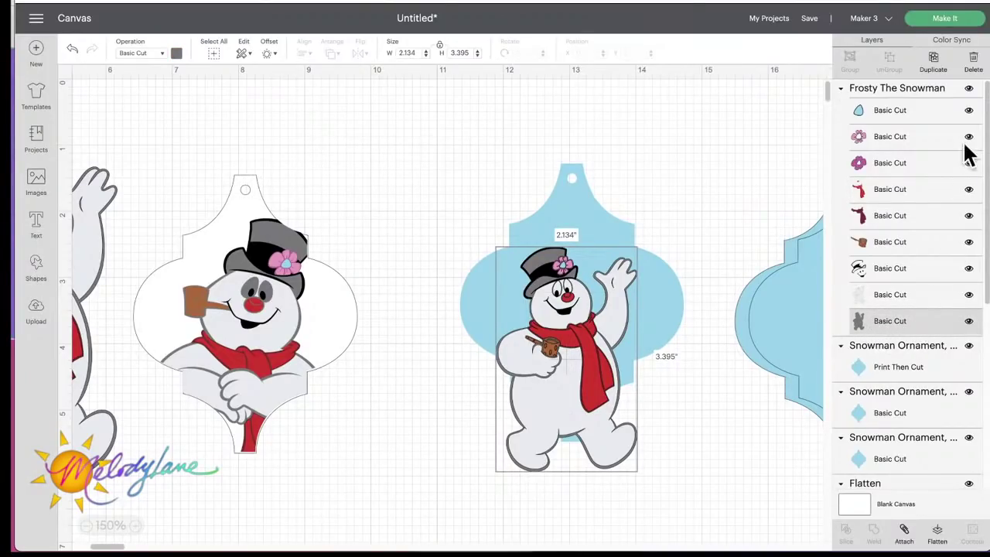
pyautogui.click(936, 65)
pyautogui.moveTo(625, 358); pyautogui.dragTo(718, 349)
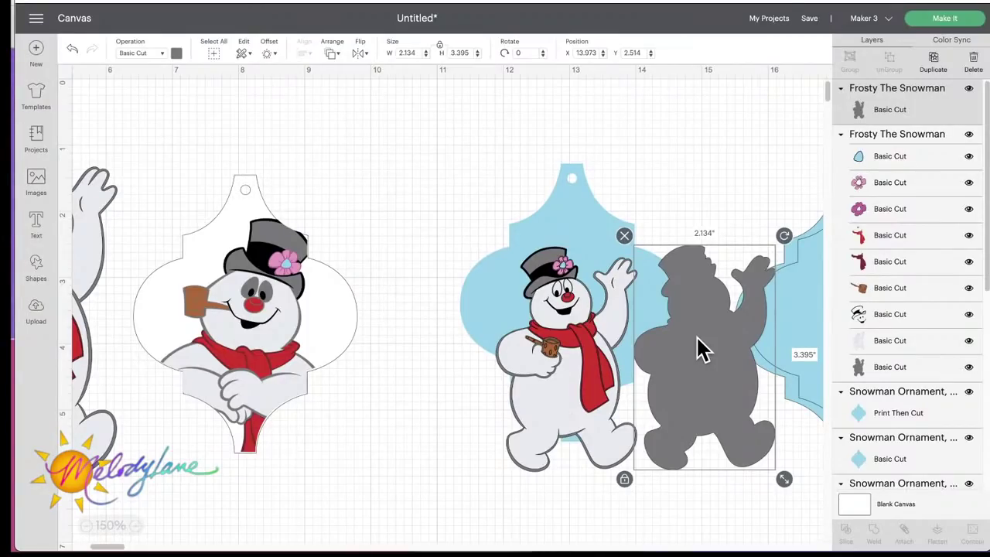
pyautogui.hscroll(1, 697, 337)
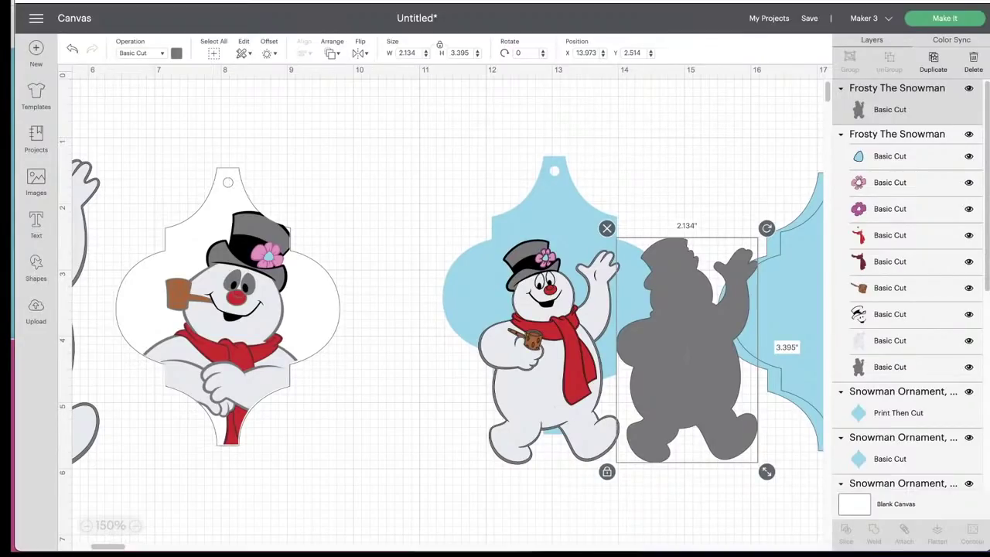
pyautogui.moveTo(702, 294); pyautogui.dragTo(713, 332)
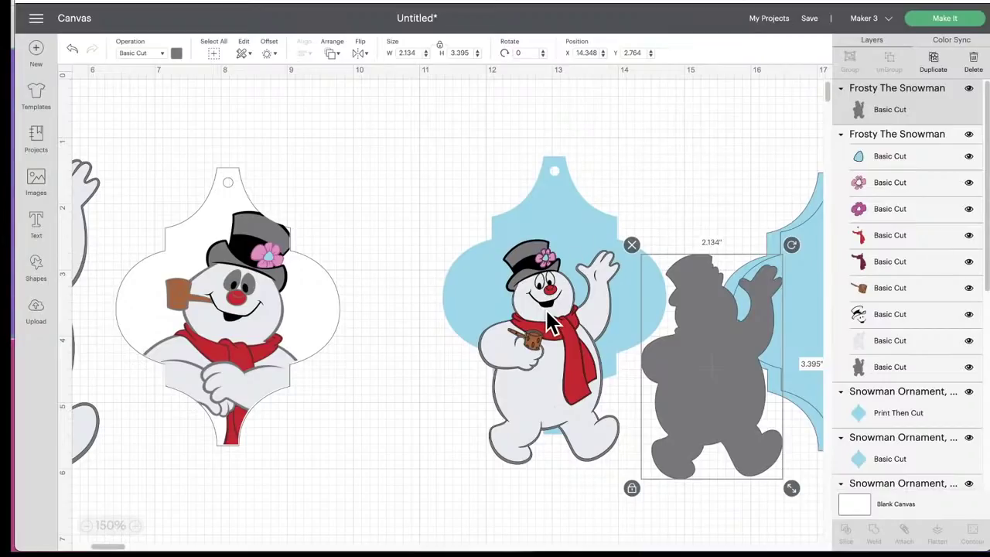
# Step: Move the layered Frosty off the ornament and place the grey silhouette over the ornament in its place
pyautogui.moveTo(549, 322); pyautogui.dragTo(409, 443)
pyautogui.moveTo(684, 379); pyautogui.dragTo(564, 379)
pyautogui.click(661, 417)
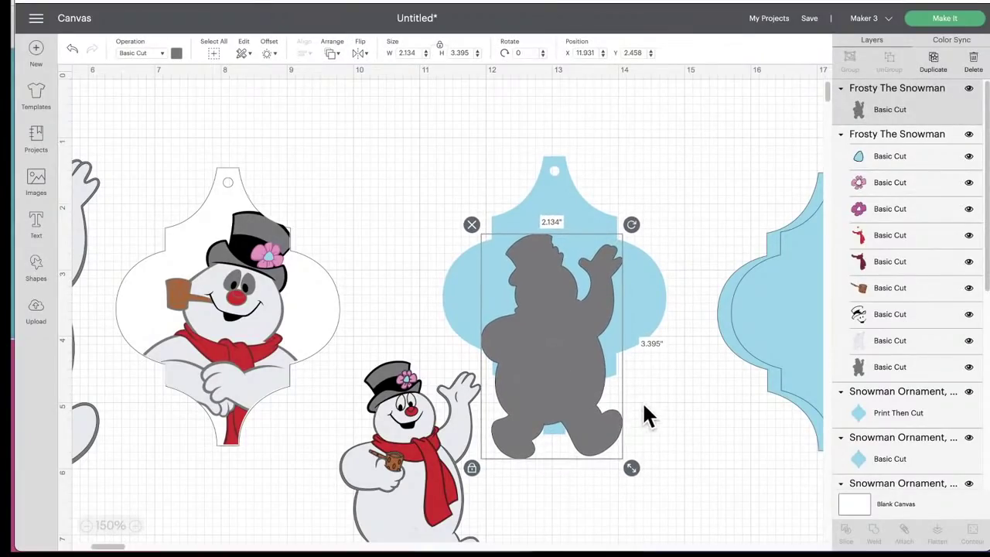
pyautogui.click(684, 442)
pyautogui.moveTo(664, 371); pyautogui.dragTo(465, 296)
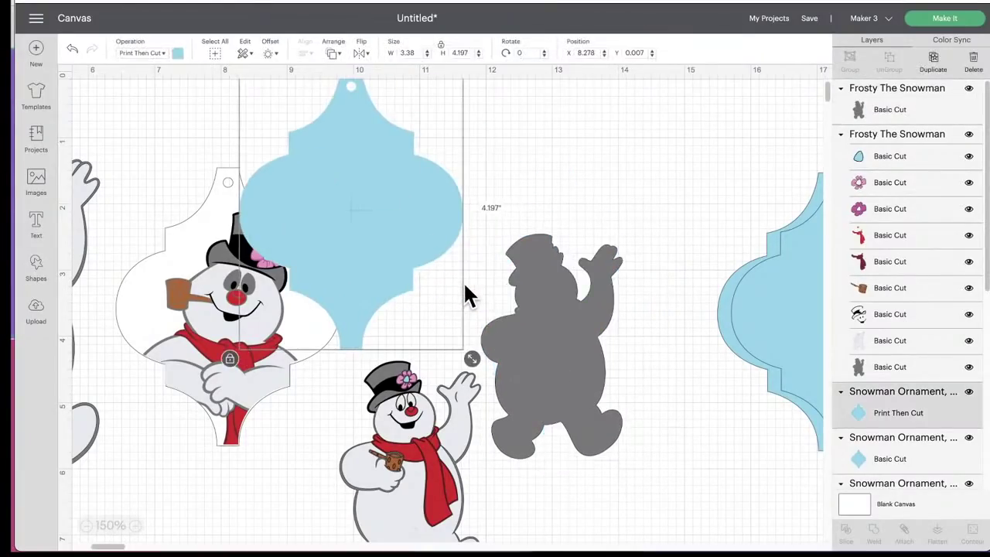
pyautogui.click(68, 50)
pyautogui.hotkey('ctrl', 'z')
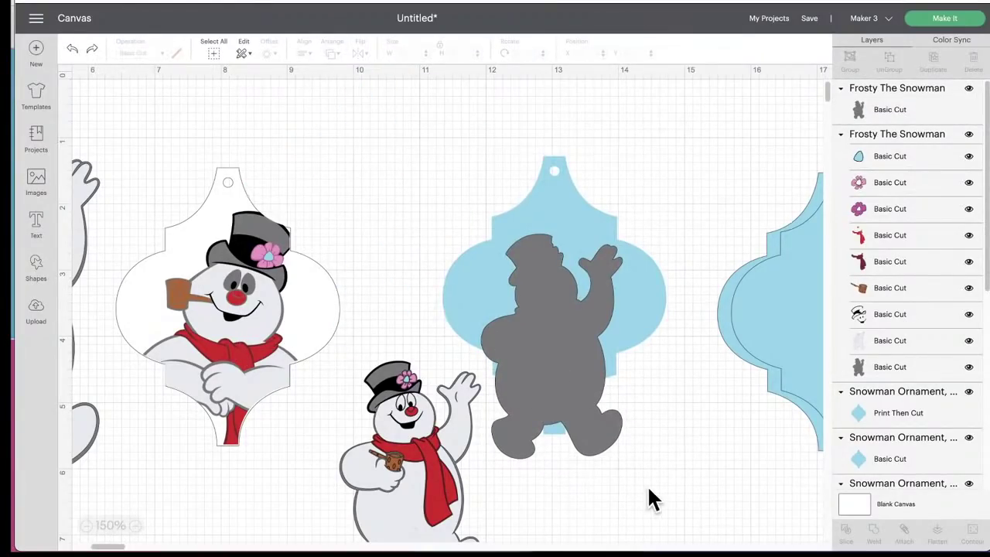
# Step: Slice the grey silhouette with the light blue ornament and delete the grey pieces outside the ornament's outline
pyautogui.moveTo(670, 520); pyautogui.dragTo(569, 302)
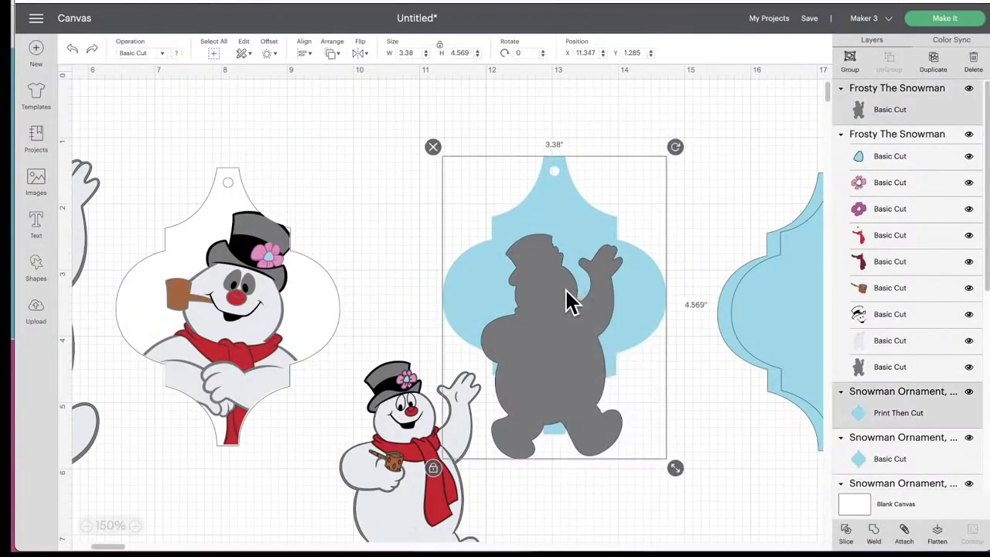
pyautogui.click(846, 535)
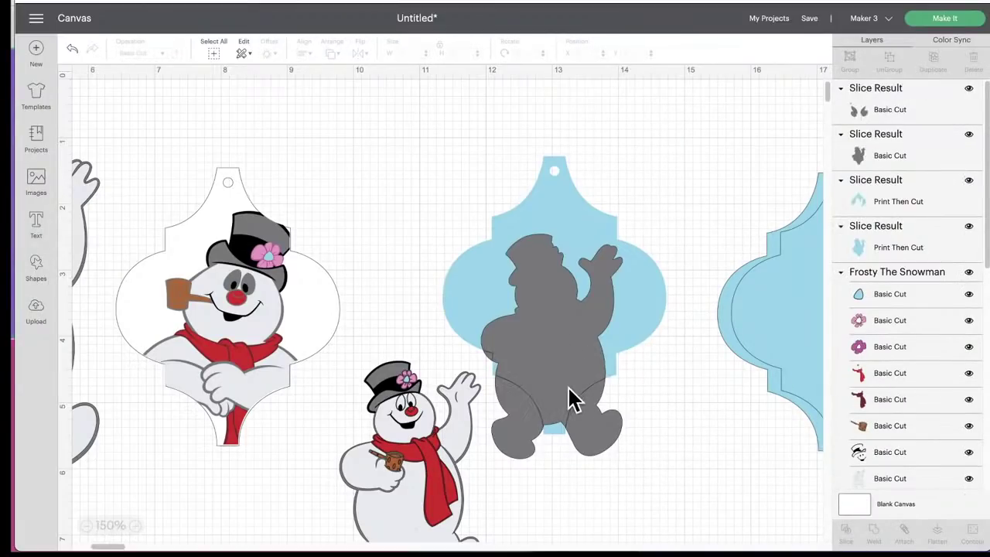
pyautogui.moveTo(603, 441); pyautogui.dragTo(691, 495)
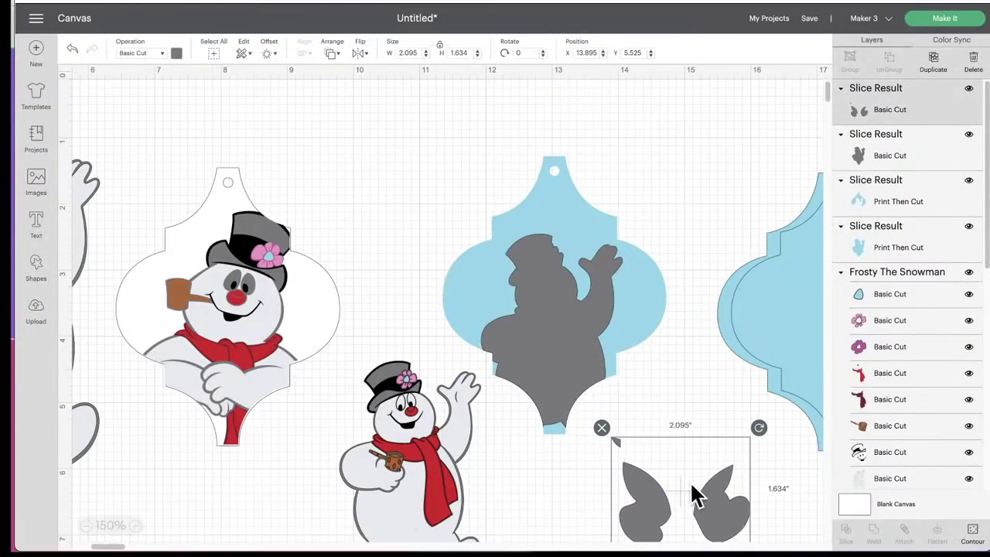
pyautogui.click(601, 428)
# Step: Bring the layered Frosty to the front and place it over the sliced grey silhouette on the ornament
pyautogui.moveTo(439, 478); pyautogui.dragTo(433, 447)
pyautogui.click(334, 54)
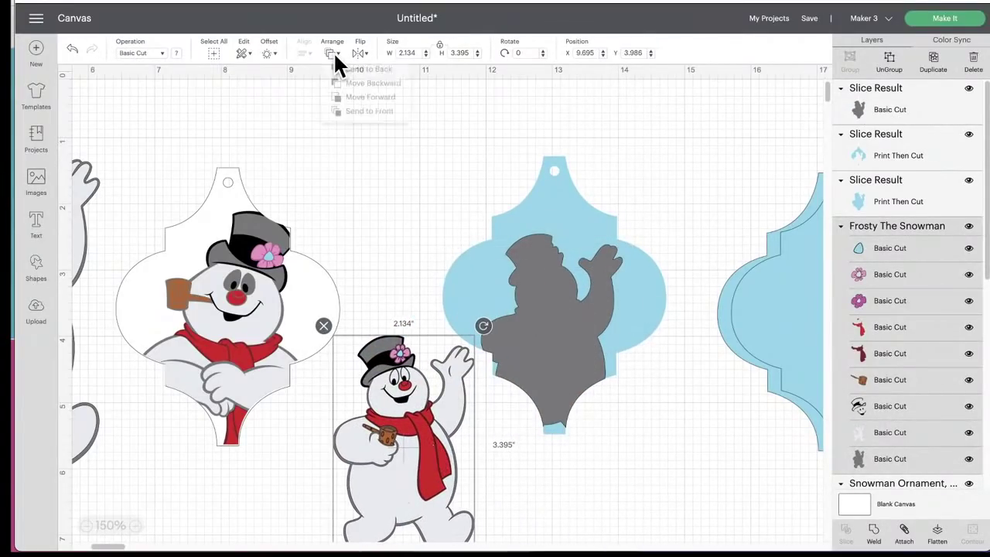
pyautogui.click(359, 120)
pyautogui.moveTo(393, 436); pyautogui.dragTo(539, 336)
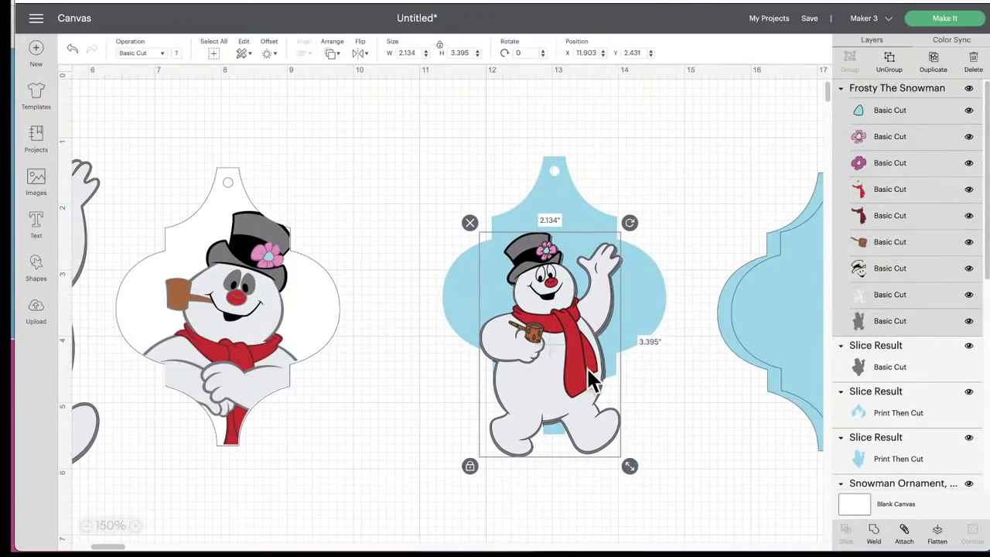
# Step: Move the layered Frosty and the cropped grey silhouette off the ornament, stacked together, and shift the cut-out ornament piece away from its insert
pyautogui.moveTo(560, 380); pyautogui.dragTo(457, 449)
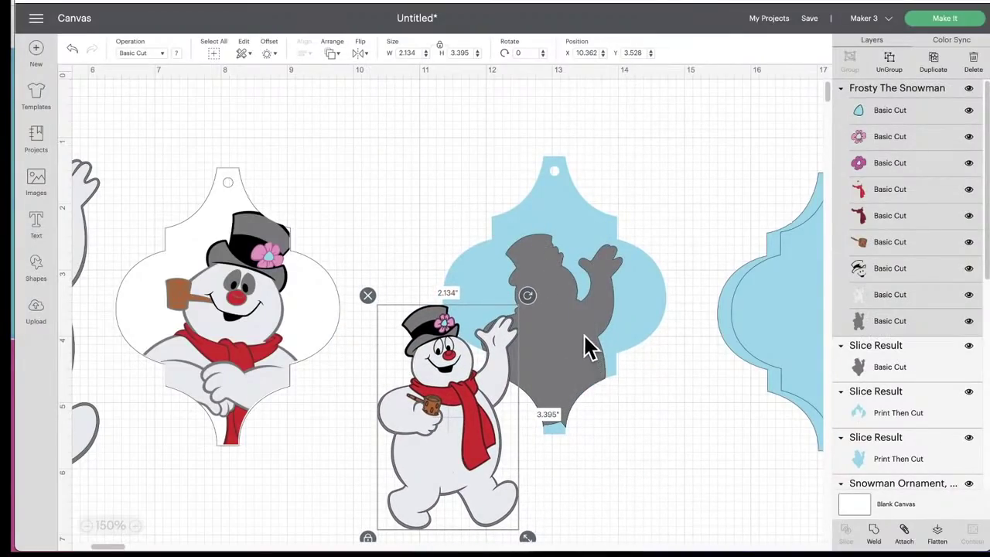
pyautogui.moveTo(593, 347); pyautogui.dragTo(477, 407)
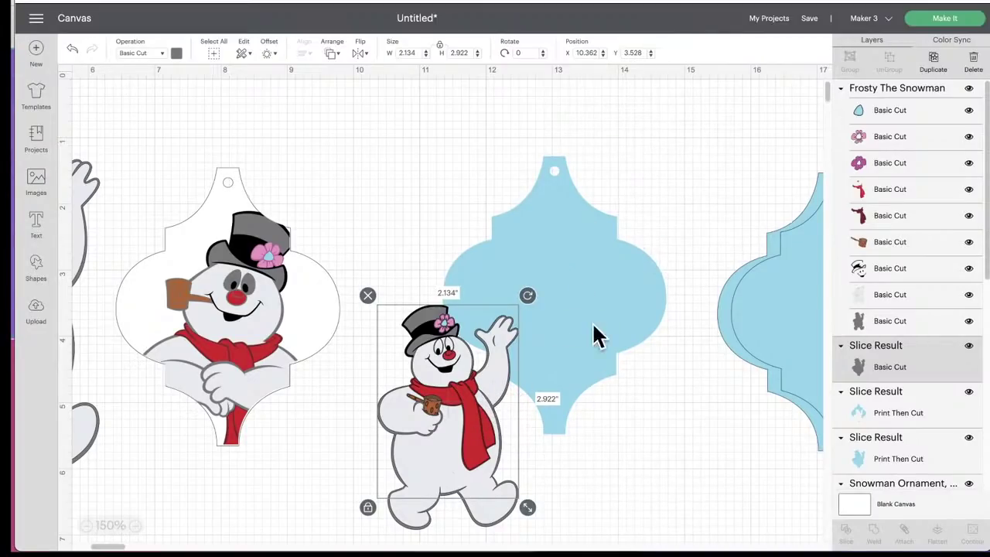
pyautogui.moveTo(592, 237); pyautogui.dragTo(618, 204)
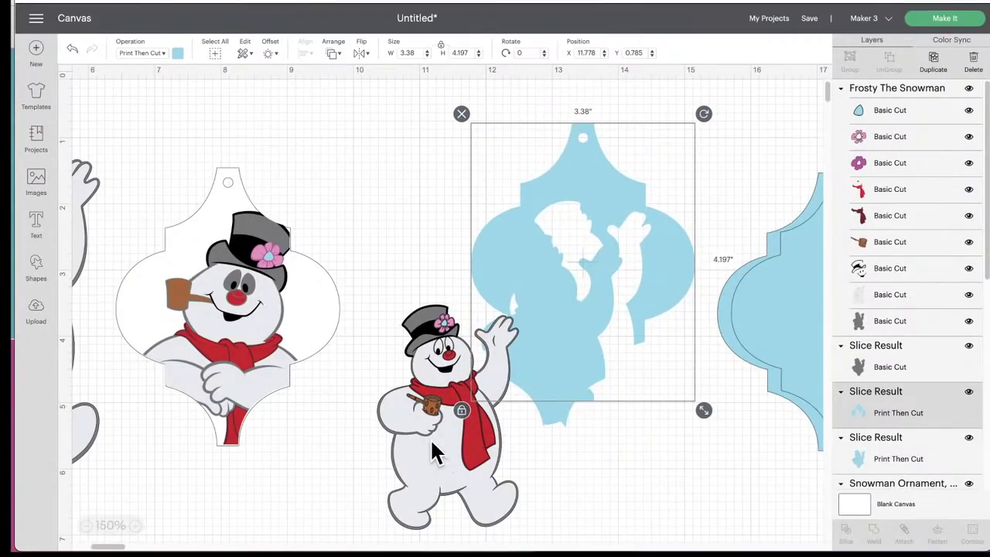
pyautogui.moveTo(425, 447); pyautogui.dragTo(473, 464)
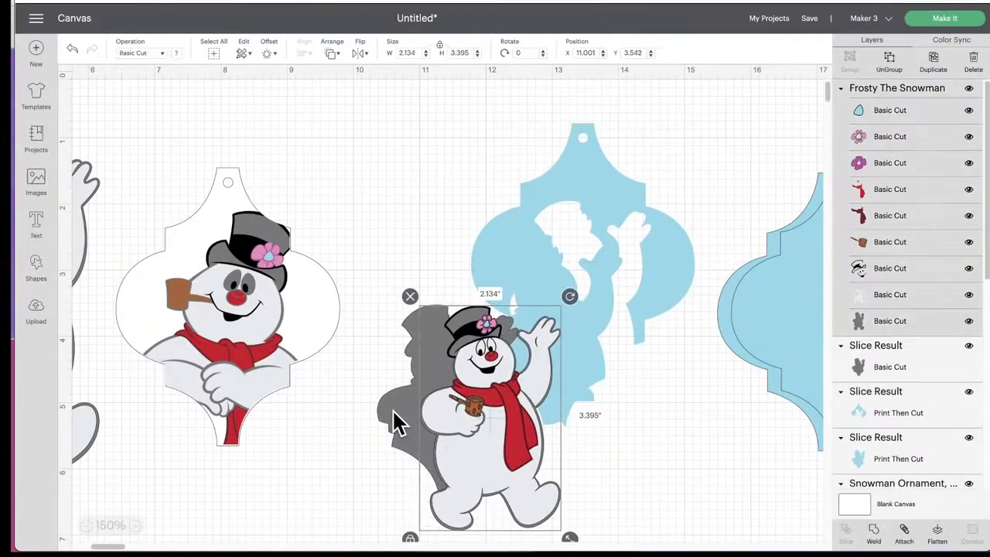
pyautogui.moveTo(393, 420); pyautogui.dragTo(433, 413)
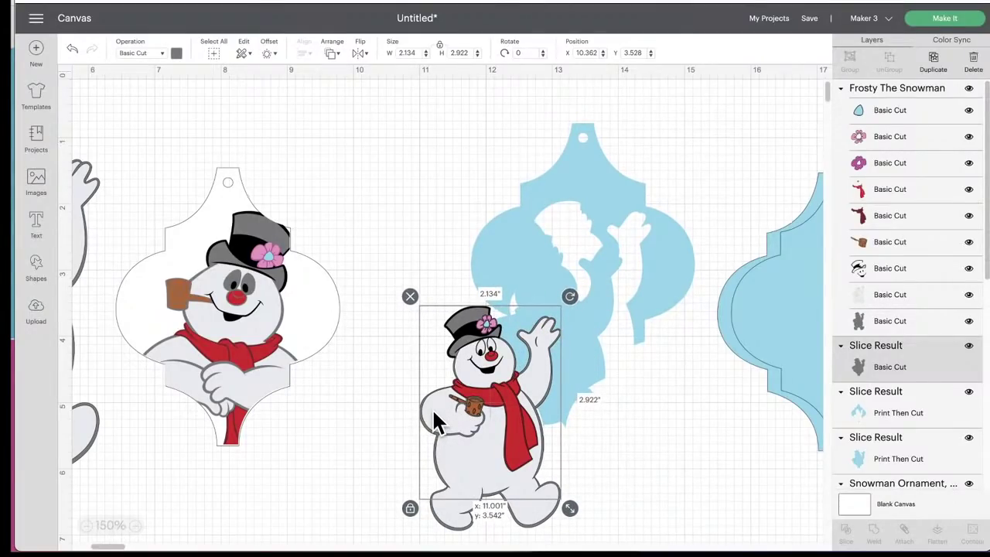
# Step: Separate the layered Frosty from the cropped grey silhouette and place it beside the silhouette
pyautogui.moveTo(433, 412); pyautogui.dragTo(433, 412)
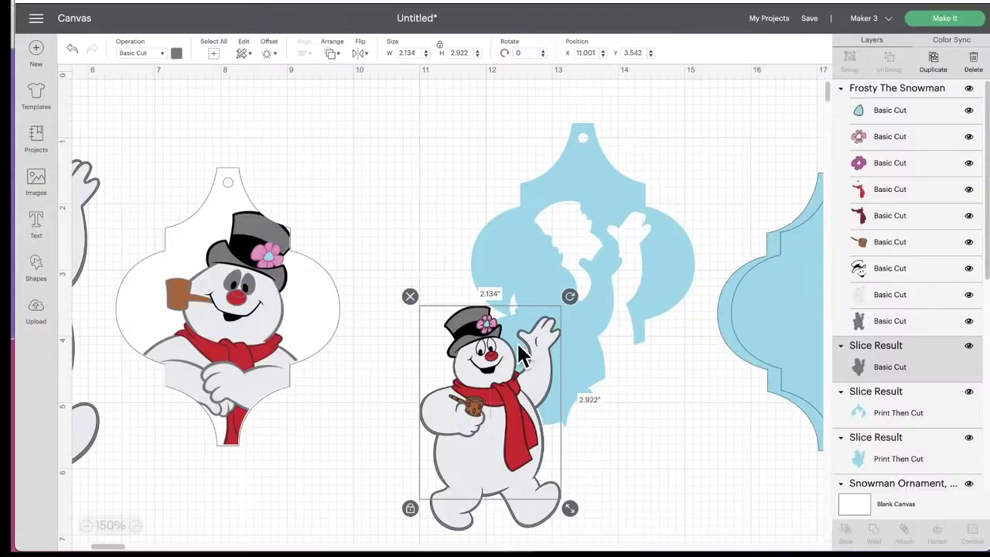
pyautogui.moveTo(494, 360); pyautogui.dragTo(604, 364)
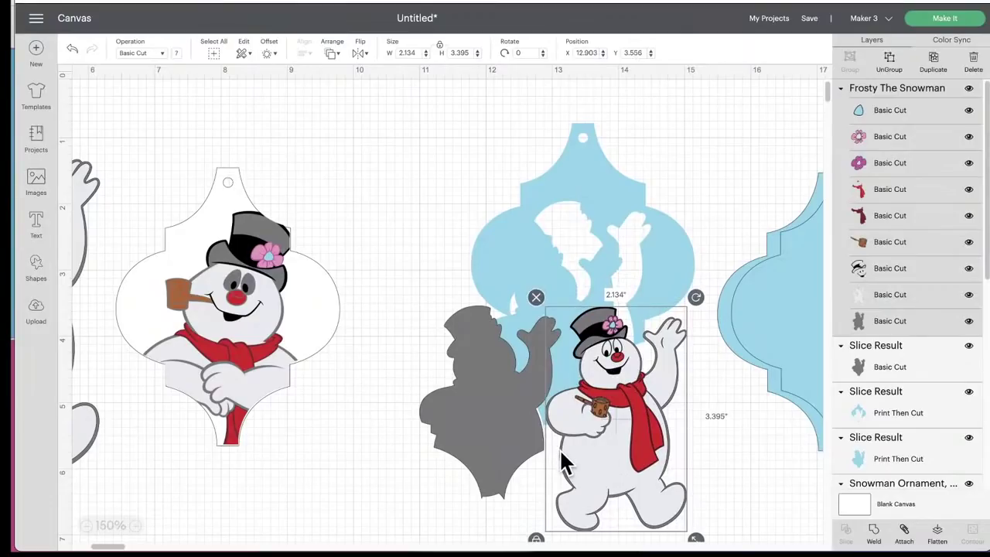
pyautogui.moveTo(610, 456); pyautogui.dragTo(626, 451)
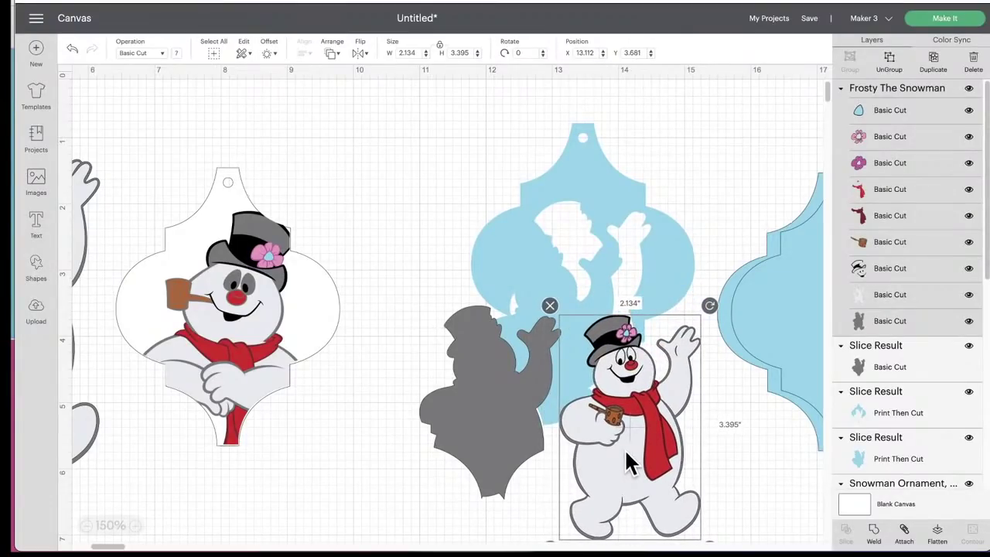
# Step: Spread out the sliced pieces, moving the grey silhouette clear of the ornament and offsetting the cut-out ornament above its Frosty-shaped insert
pyautogui.moveTo(588, 196); pyautogui.dragTo(636, 312)
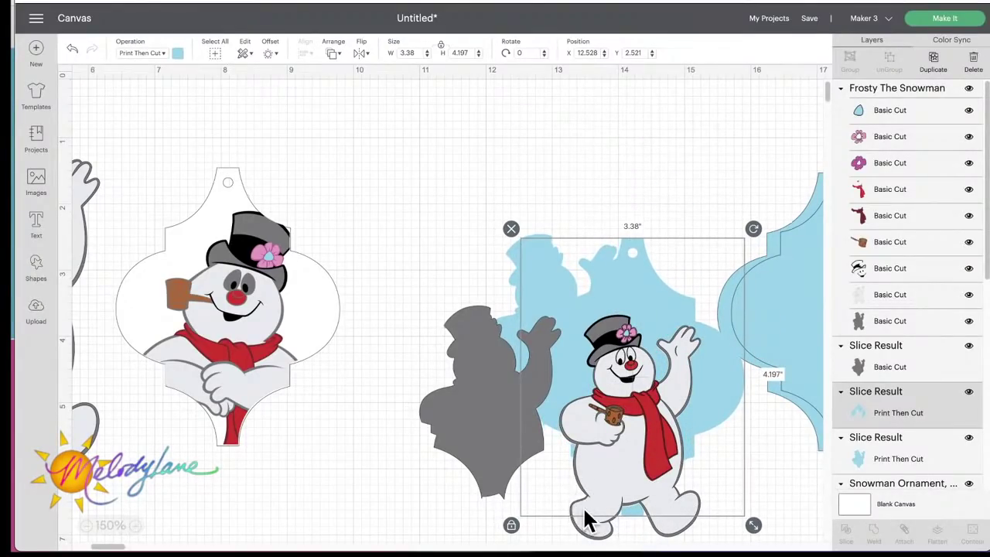
pyautogui.moveTo(495, 362); pyautogui.dragTo(446, 377)
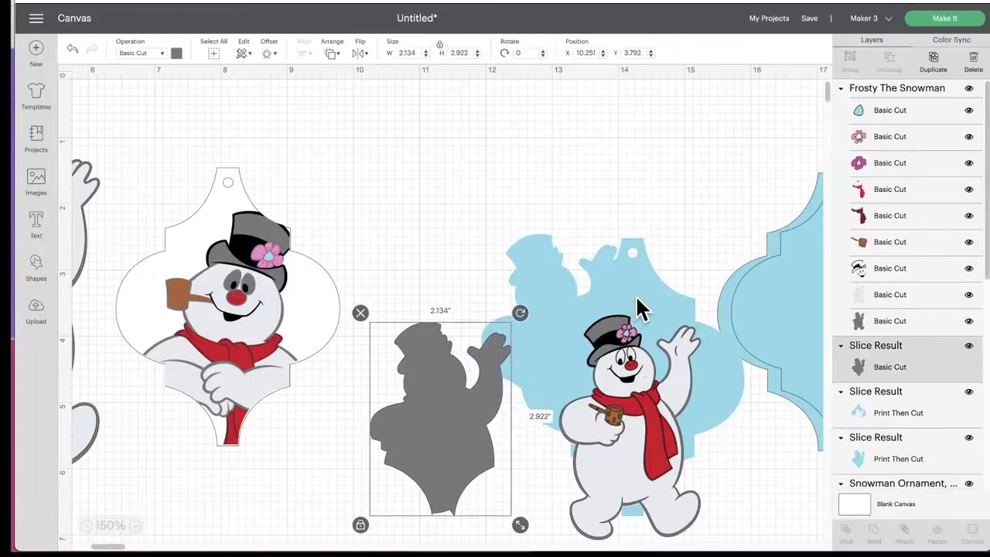
pyautogui.moveTo(631, 276); pyautogui.dragTo(642, 203)
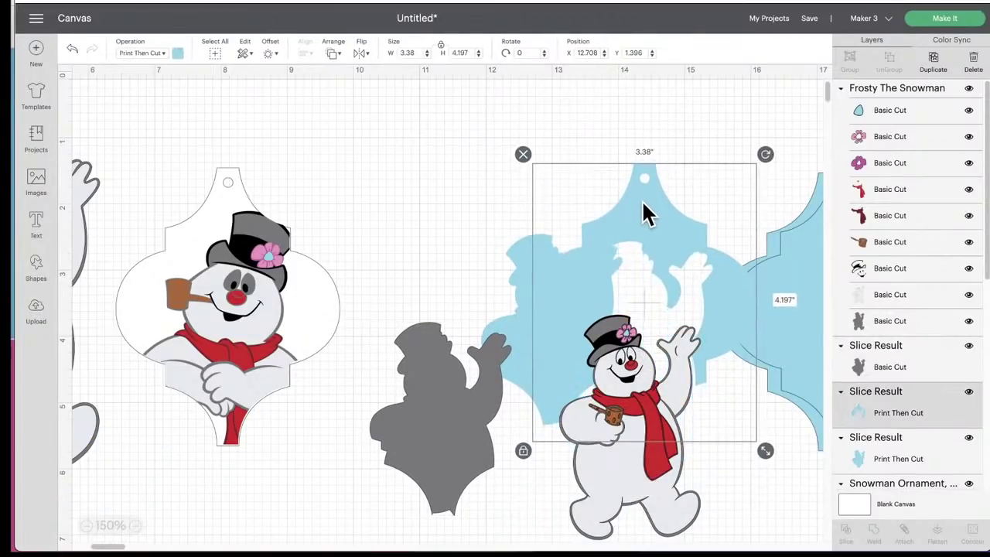
pyautogui.moveTo(592, 294); pyautogui.dragTo(505, 243)
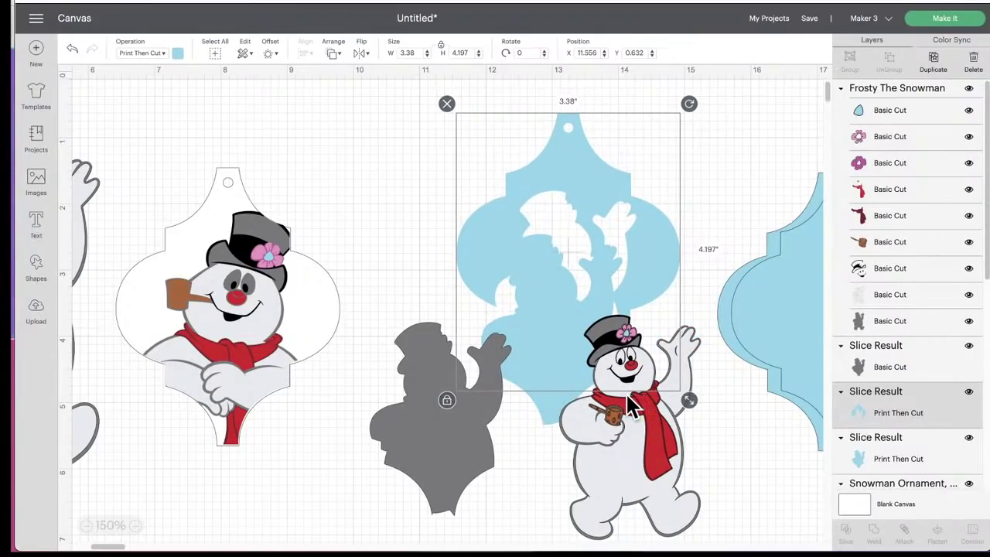
# Step: Separate the two overlapping plain blue ornaments, placing one behind the layered Frosty and the other in empty canvas space
pyautogui.scroll(-2, 631, 406)
pyautogui.hscroll(2, 630, 406)
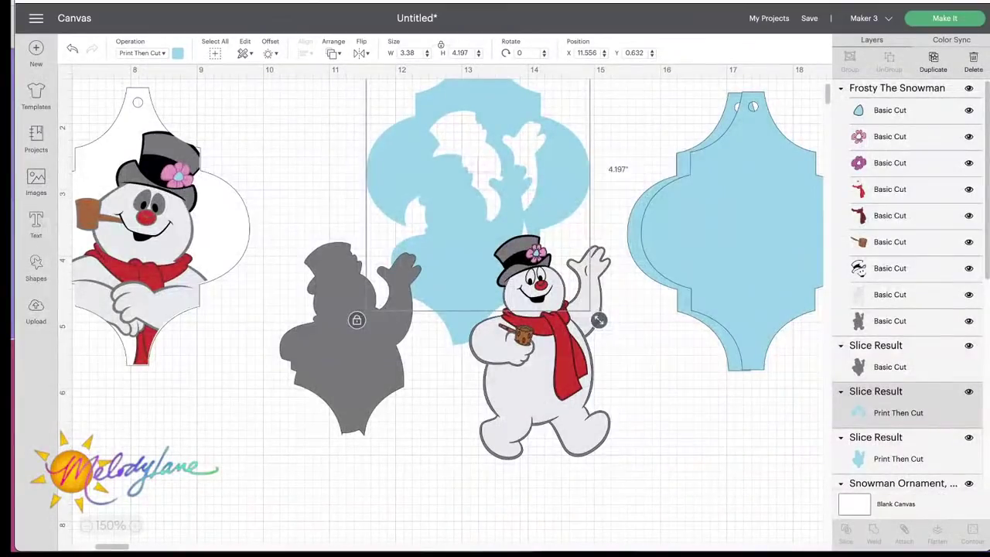
pyautogui.moveTo(730, 261); pyautogui.dragTo(608, 321)
pyautogui.moveTo(773, 236); pyautogui.dragTo(885, 232)
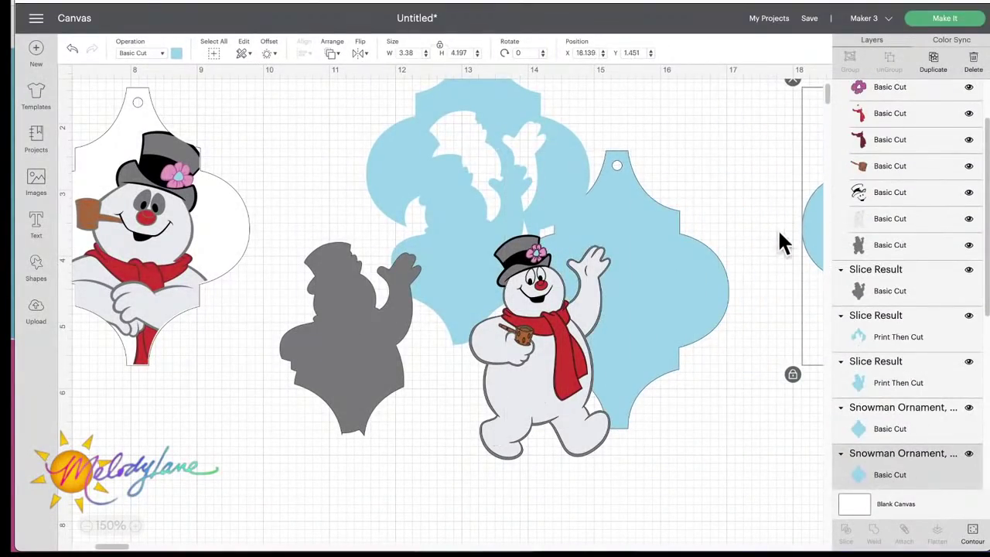
pyautogui.hscroll(5, 725, 258)
pyautogui.moveTo(626, 259); pyautogui.dragTo(671, 278)
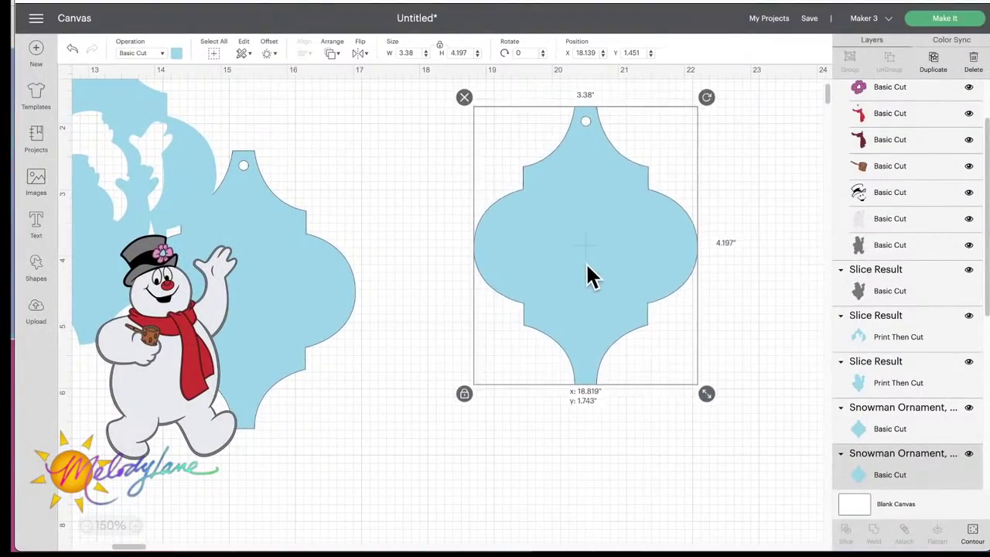
# Step: Duplicate the plain blue ornament repeatedly and center all the copies on one another as a single stack
pyautogui.click(934, 66)
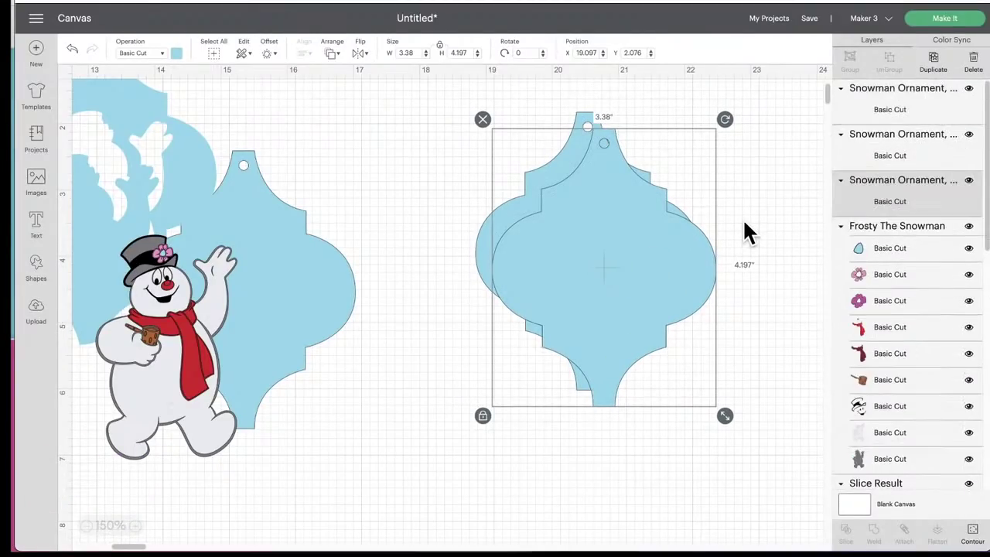
pyautogui.hotkey('ctrl', 'd')
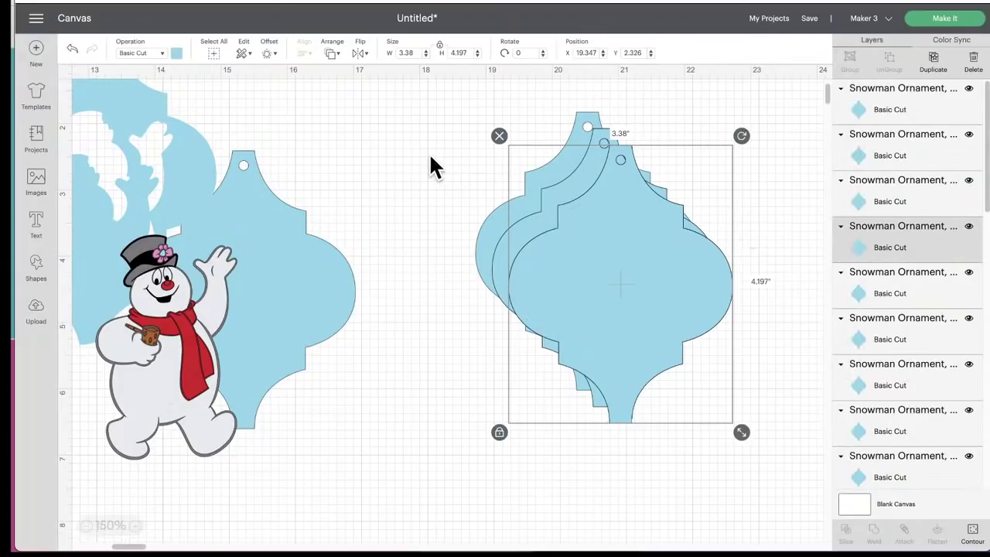
pyautogui.moveTo(428, 155); pyautogui.dragTo(713, 244)
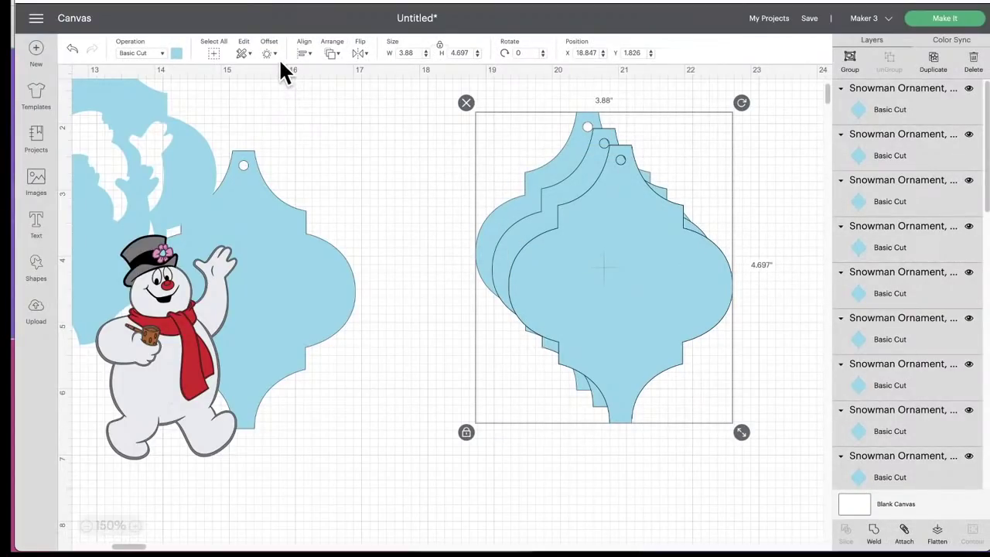
pyautogui.click(313, 59)
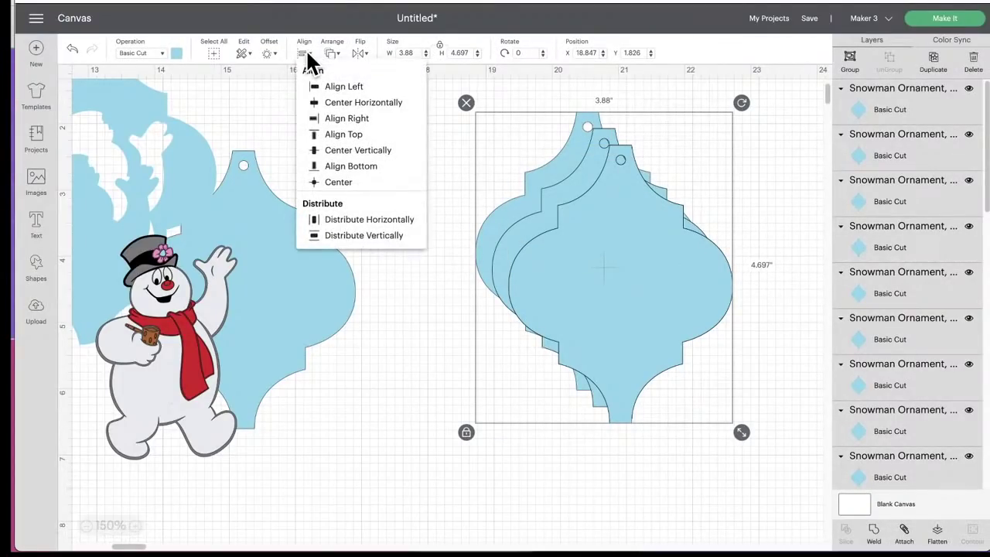
pyautogui.click(349, 184)
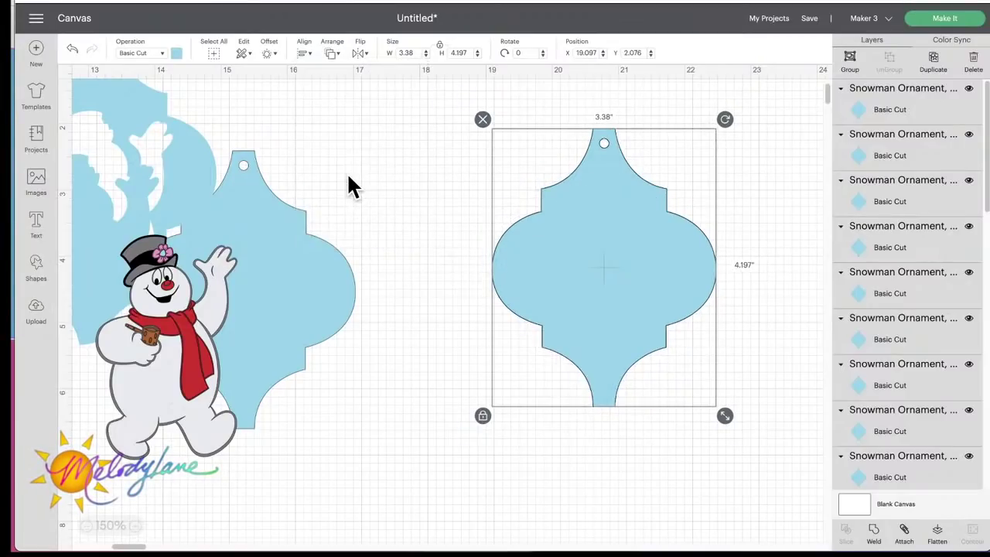
pyautogui.click(467, 179)
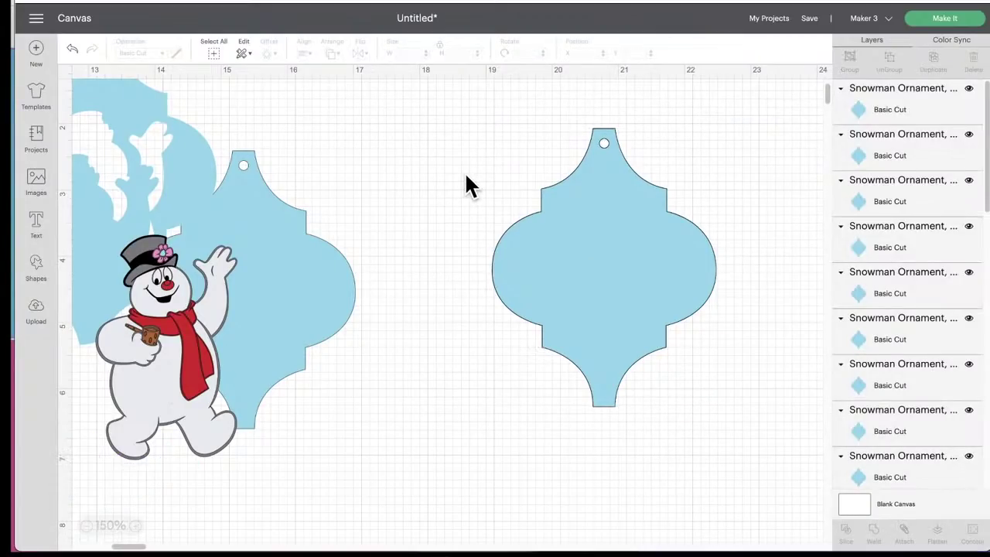
# Step: Leave the Frosty image set and browse all images in the image library
pyautogui.click(37, 179)
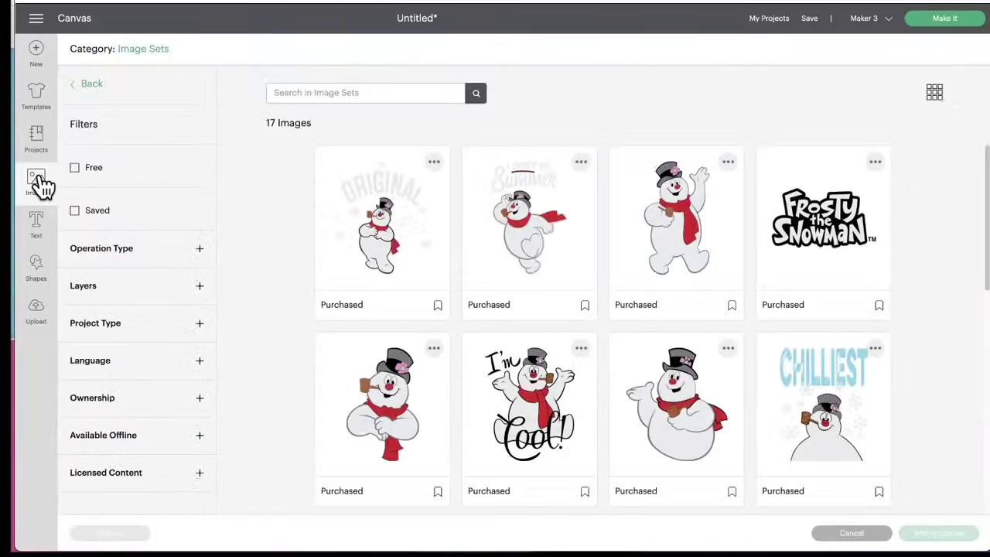
pyautogui.click(91, 85)
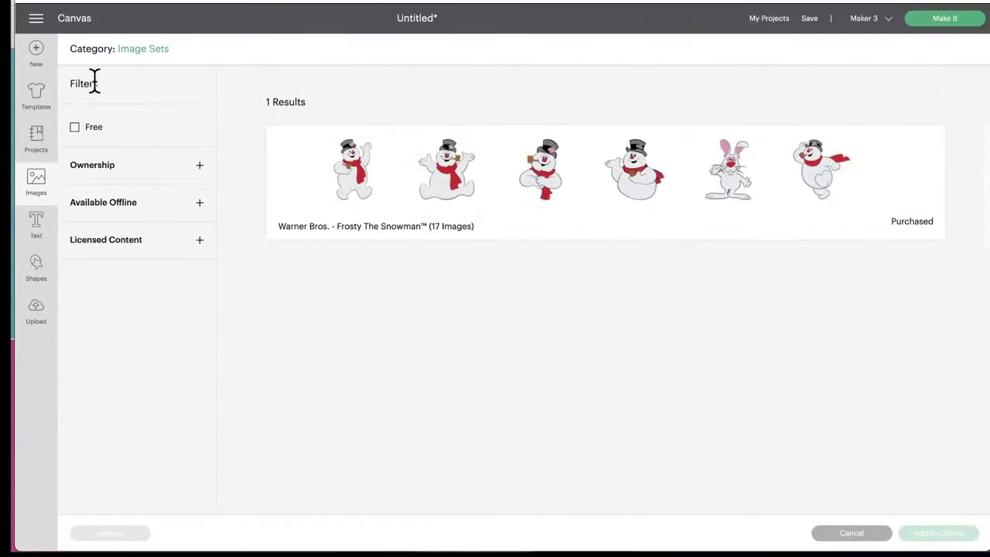
pyautogui.click(131, 51)
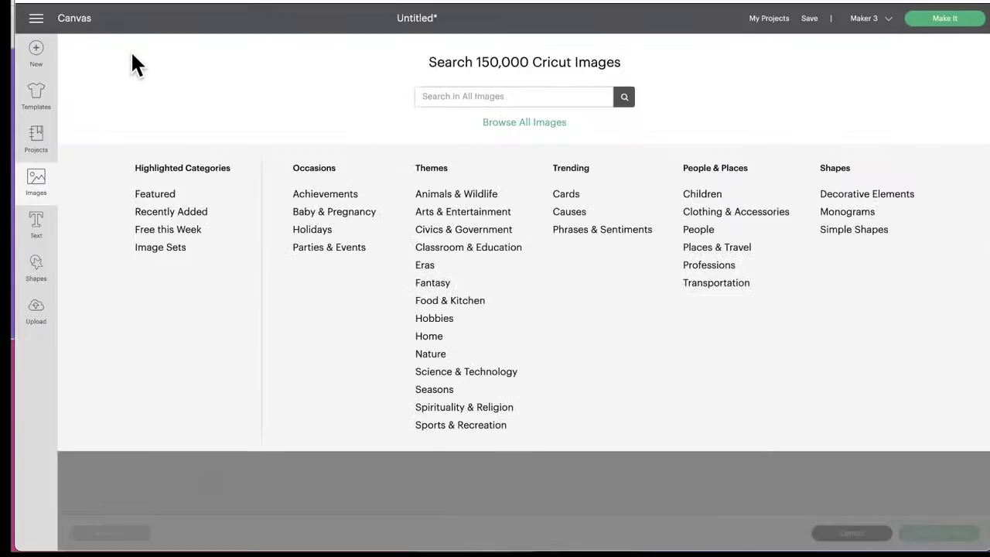
pyautogui.click(501, 126)
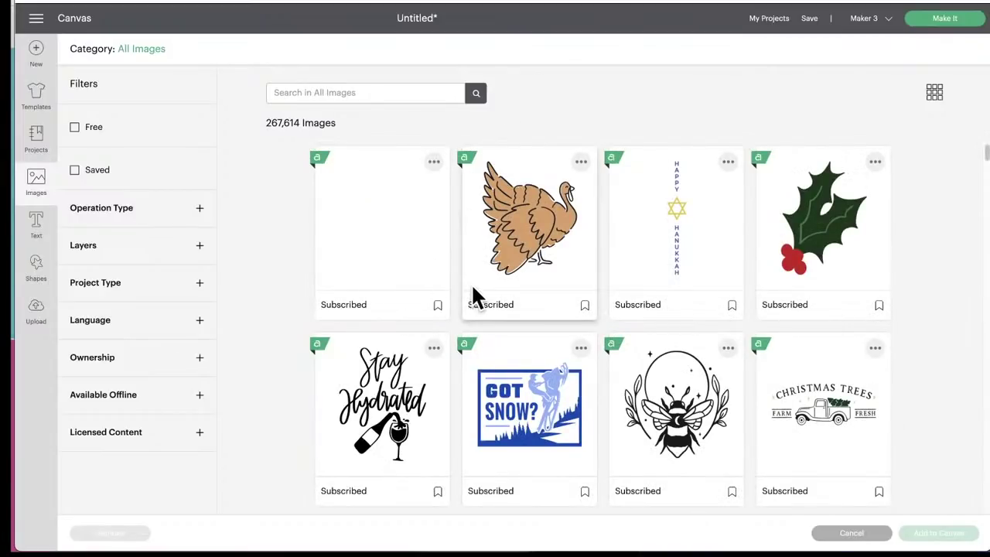
pyautogui.scroll(-3, 495, 301)
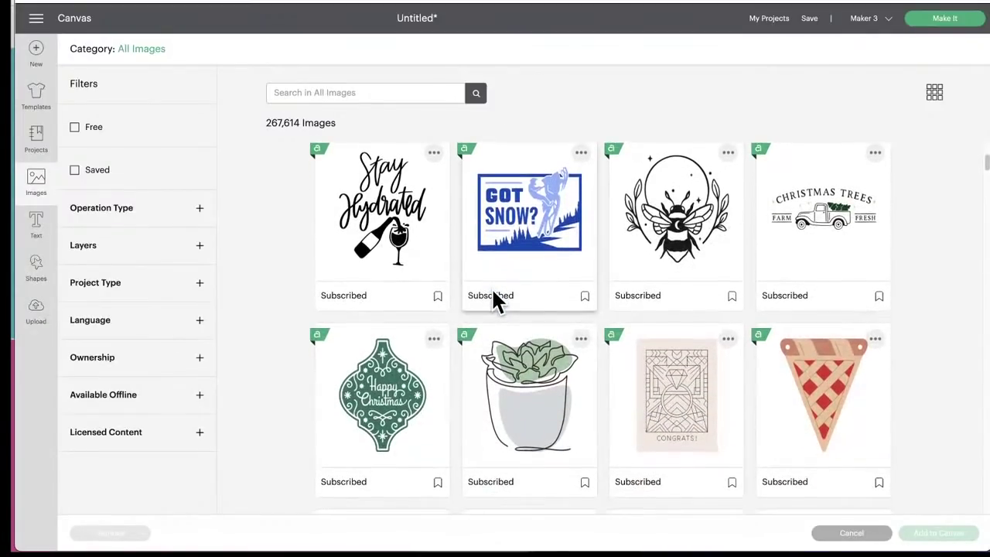
pyautogui.scroll(-3, 495, 302)
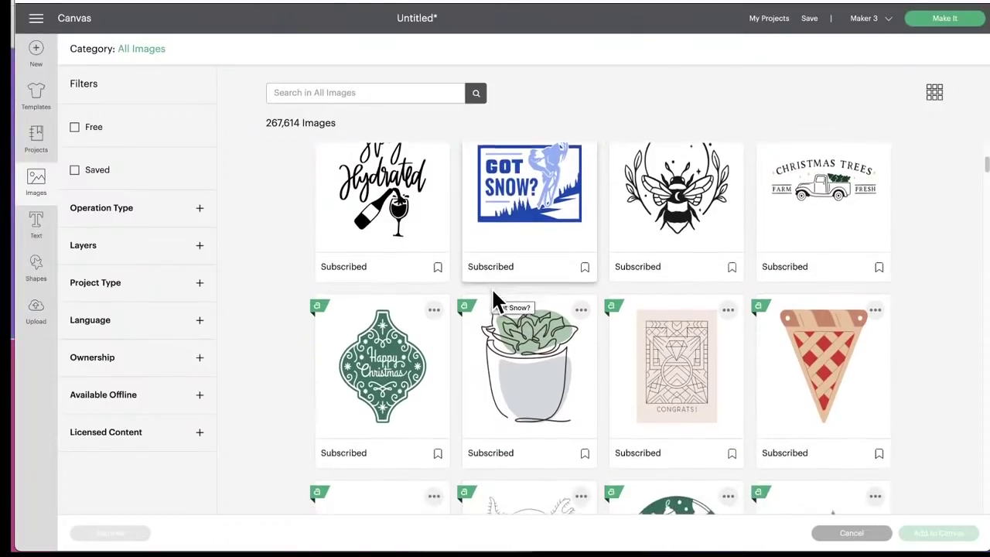
# Step: Find the brown football silhouette in the image library and add it to the canvas
pyautogui.scroll(-2, 493, 294)
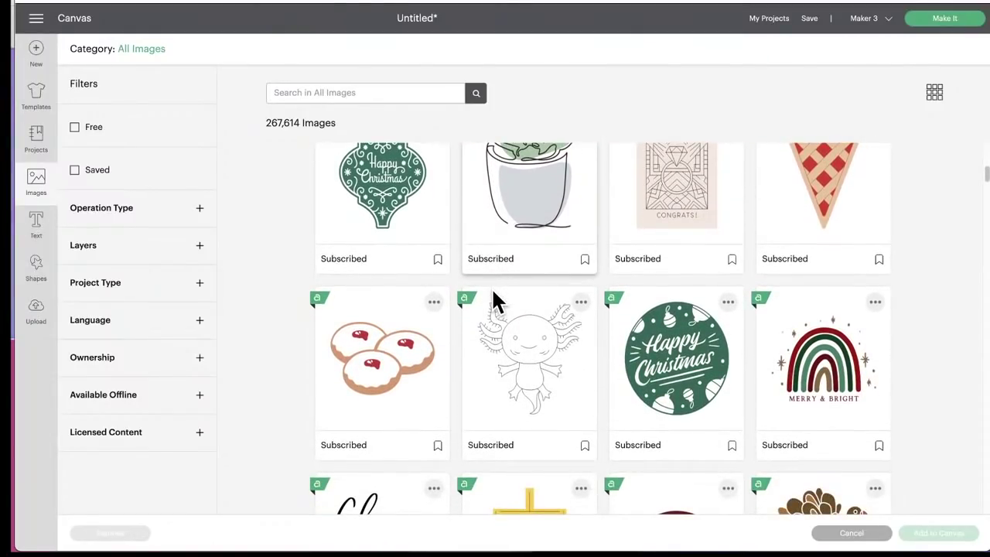
pyautogui.scroll(-3, 493, 294)
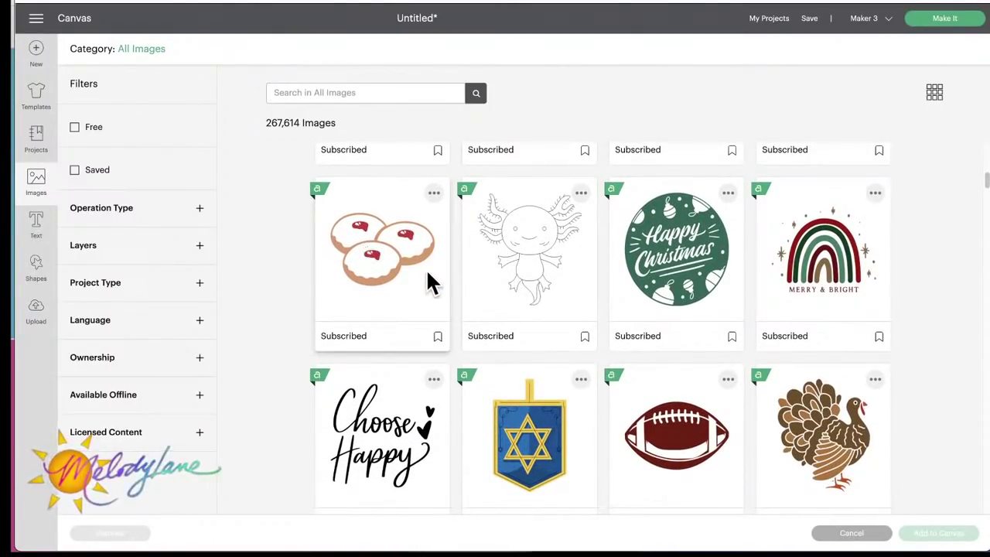
pyautogui.scroll(-2, 441, 283)
pyautogui.scroll(-1, 441, 282)
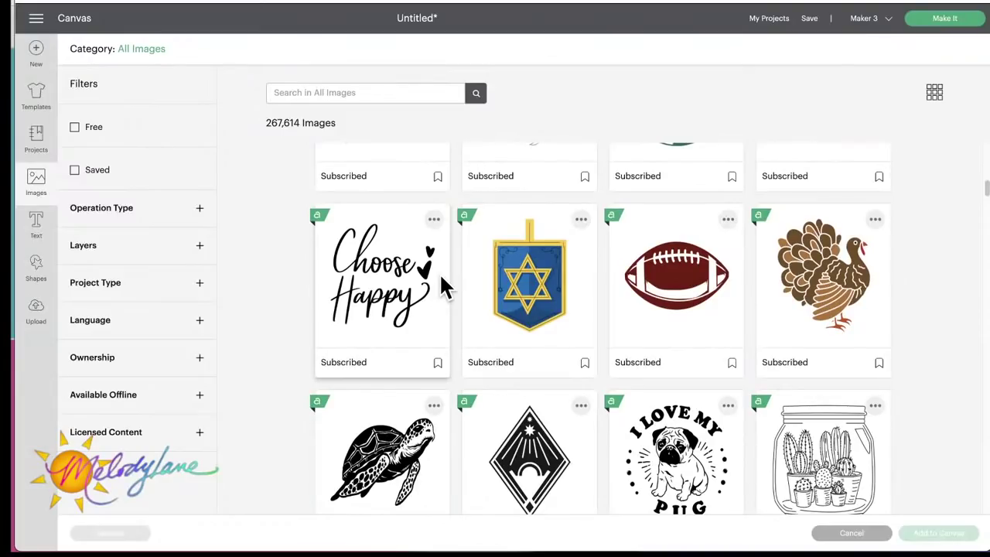
pyautogui.scroll(-1, 442, 279)
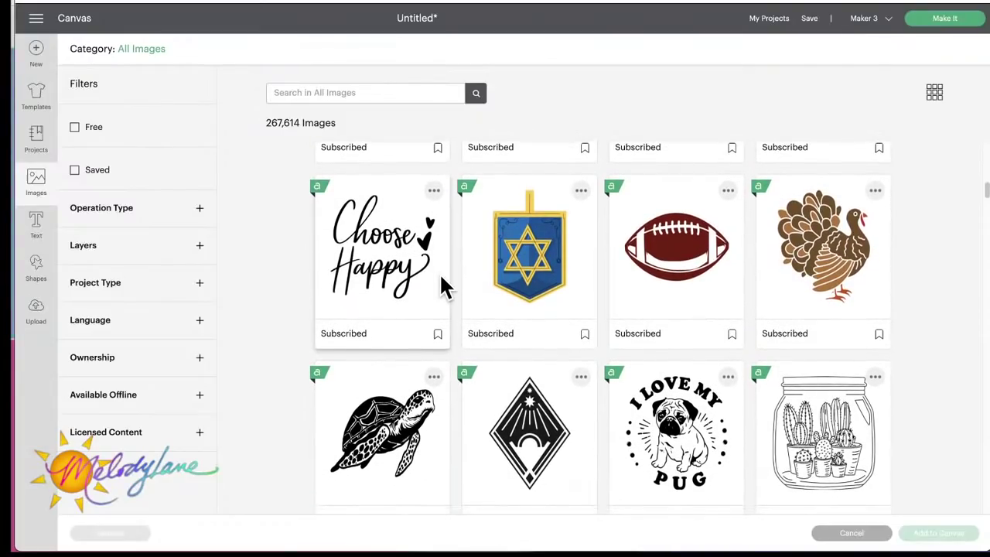
pyautogui.click(696, 249)
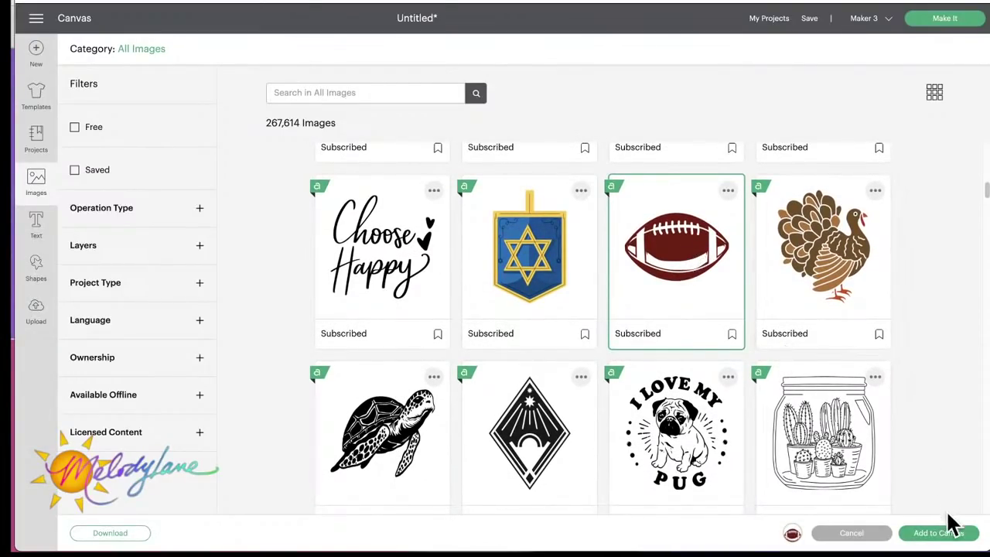
pyautogui.click(944, 541)
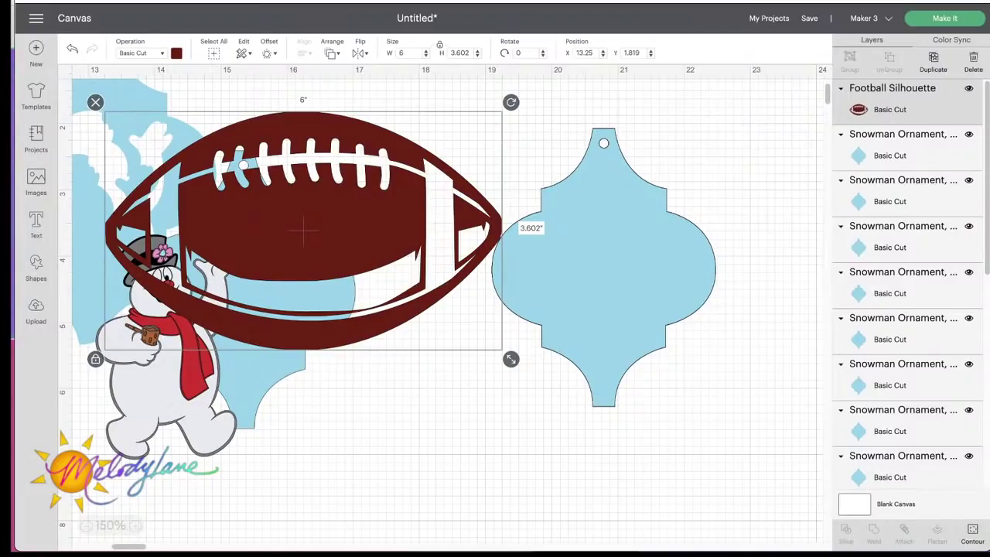
# Step: Shrink the football to about 2.53 by 1.52 inches, place it at the blank ornament's lower edge and move that ornament up and right
pyautogui.moveTo(387, 209); pyautogui.dragTo(579, 270)
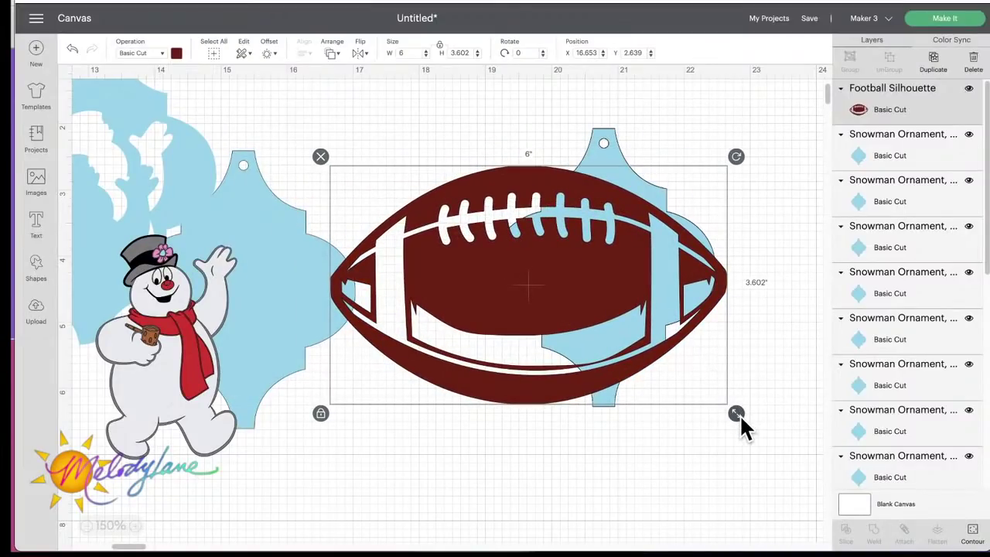
pyautogui.moveTo(740, 414); pyautogui.dragTo(470, 276)
pyautogui.moveTo(448, 214); pyautogui.dragTo(458, 385)
pyautogui.moveTo(316, 261); pyautogui.dragTo(437, 254)
# Step: Move the grey snowman slice piece over the matching cut-out in the sliced blue ornament
pyautogui.hscroll(-2, 420, 287)
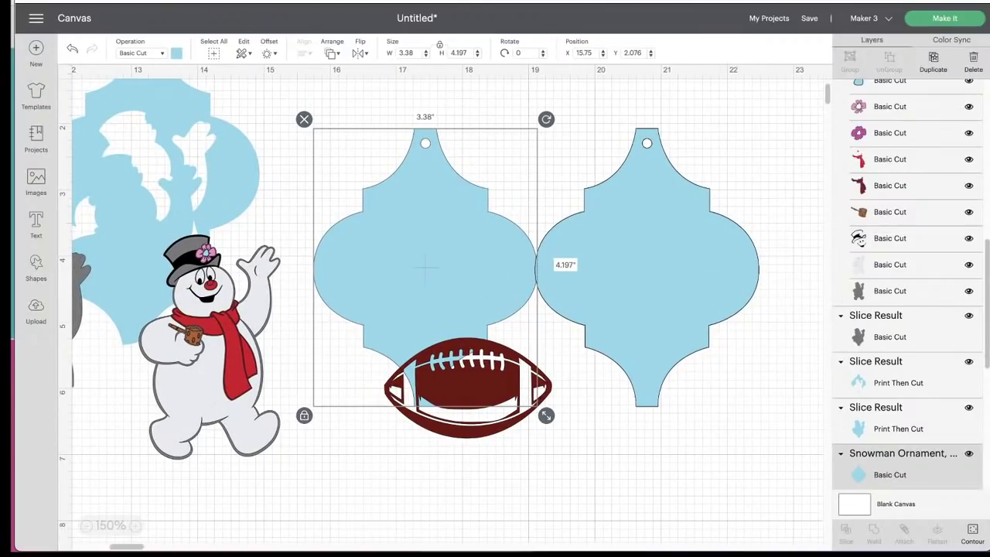
pyautogui.hscroll(-6, 225, 251)
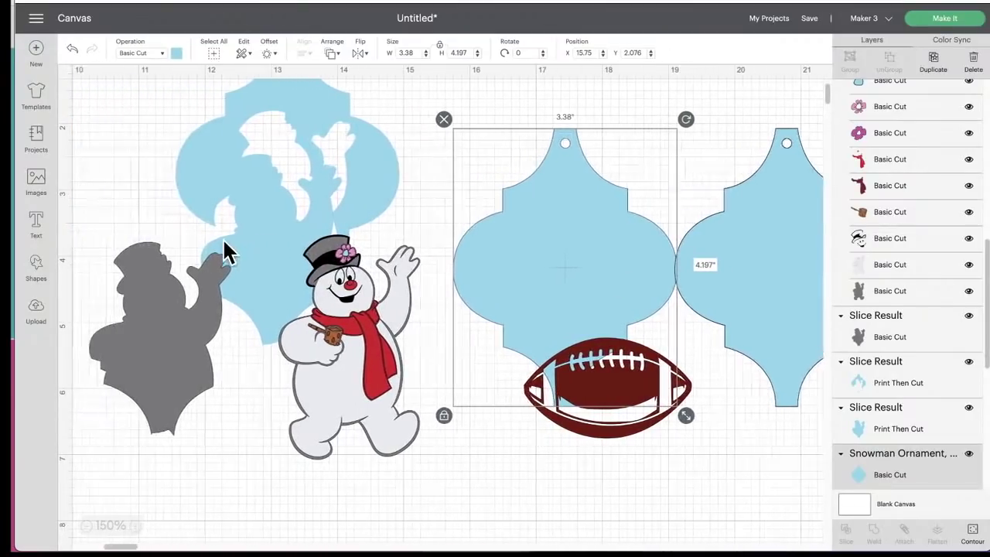
pyautogui.hscroll(-1, 224, 251)
pyautogui.moveTo(177, 364); pyautogui.dragTo(198, 335)
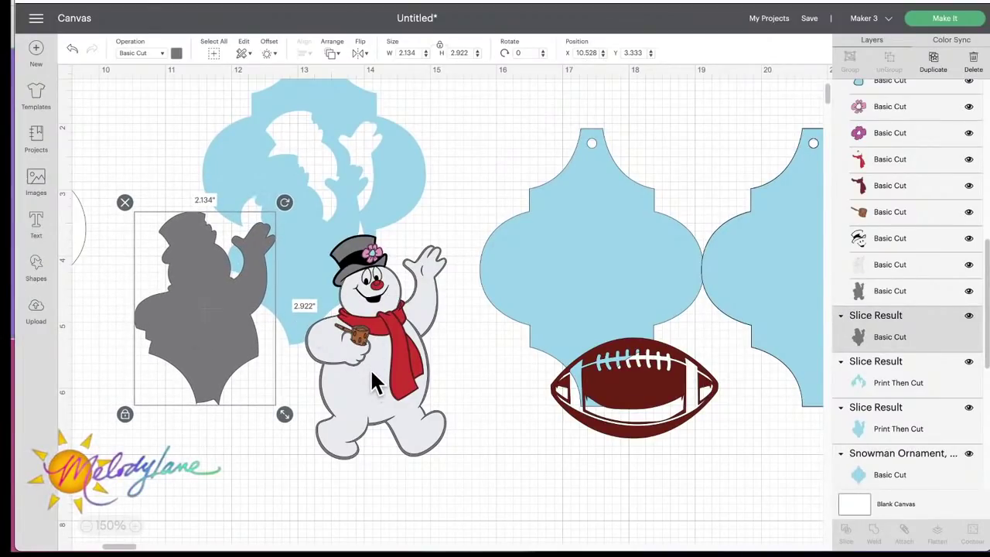
pyautogui.moveTo(197, 315); pyautogui.dragTo(301, 218)
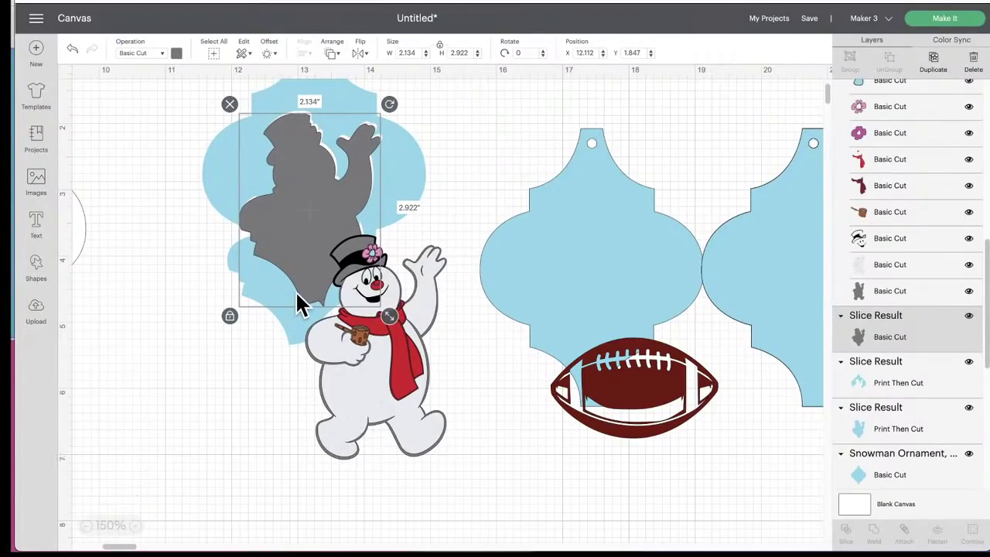
pyautogui.hscroll(-6, 302, 302)
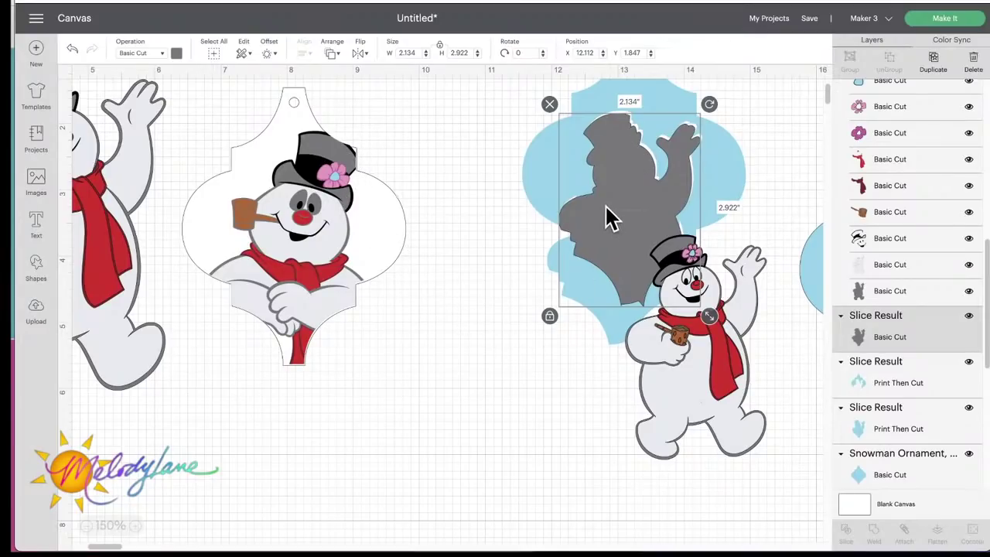
pyautogui.moveTo(607, 218); pyautogui.dragTo(609, 216)
pyautogui.hscroll(5, 608, 287)
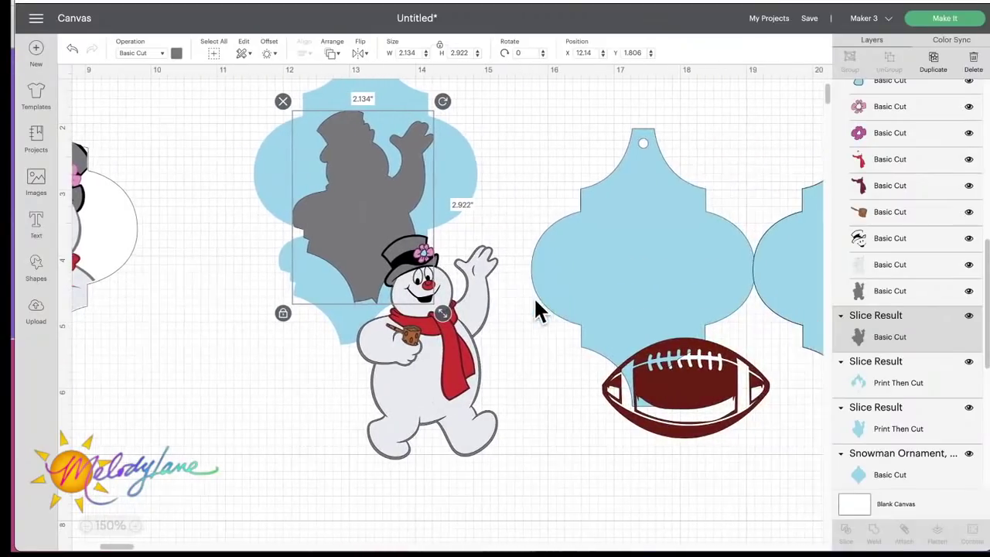
# Step: Enlarge the football to about 3.33 by 2 inches, tilt it to about 321 degrees and centre it over the blank ornament
pyautogui.moveTo(696, 391); pyautogui.dragTo(637, 469)
pyautogui.moveTo(715, 513); pyautogui.dragTo(770, 541)
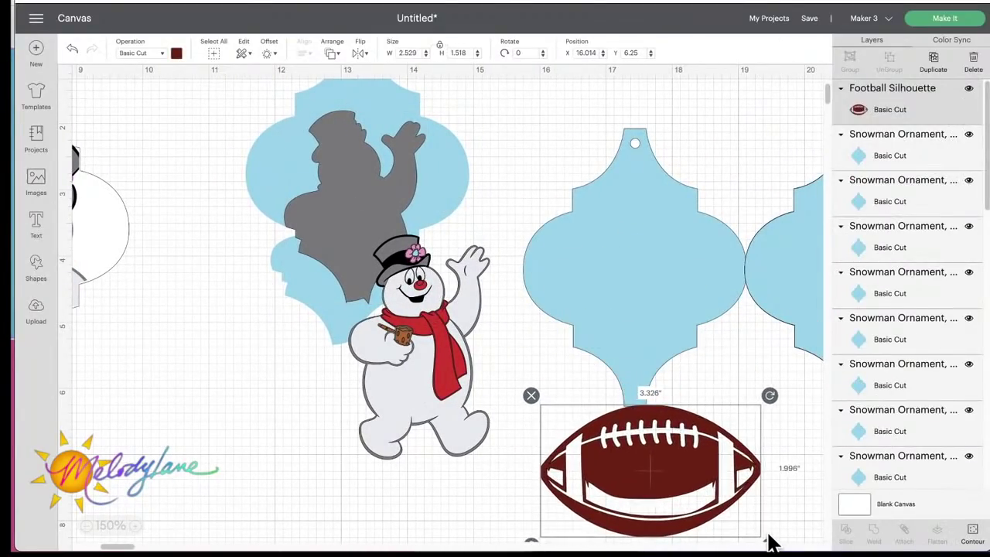
pyautogui.moveTo(769, 395); pyautogui.dragTo(688, 341)
pyautogui.click(607, 246)
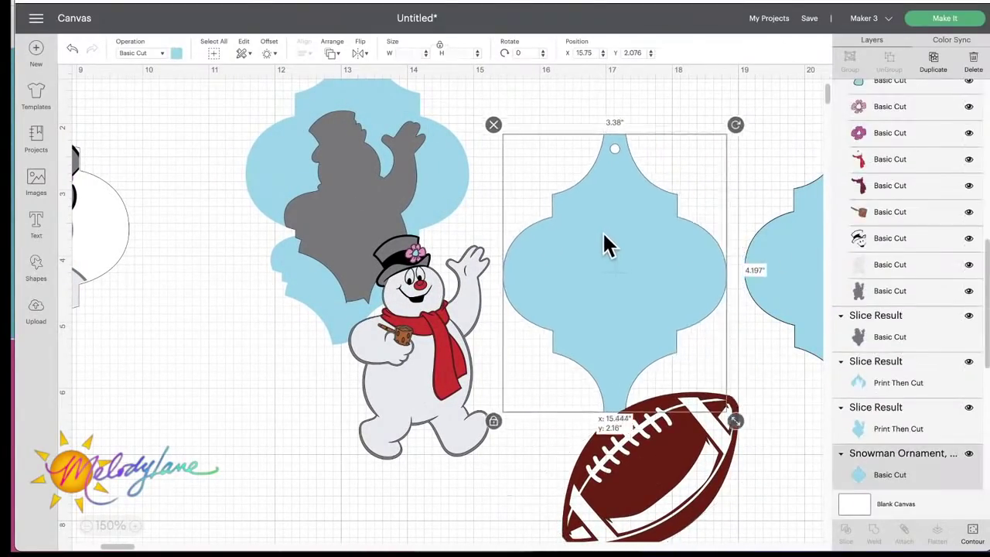
pyautogui.moveTo(607, 246); pyautogui.dragTo(632, 256)
pyautogui.moveTo(655, 501); pyautogui.dragTo(637, 315)
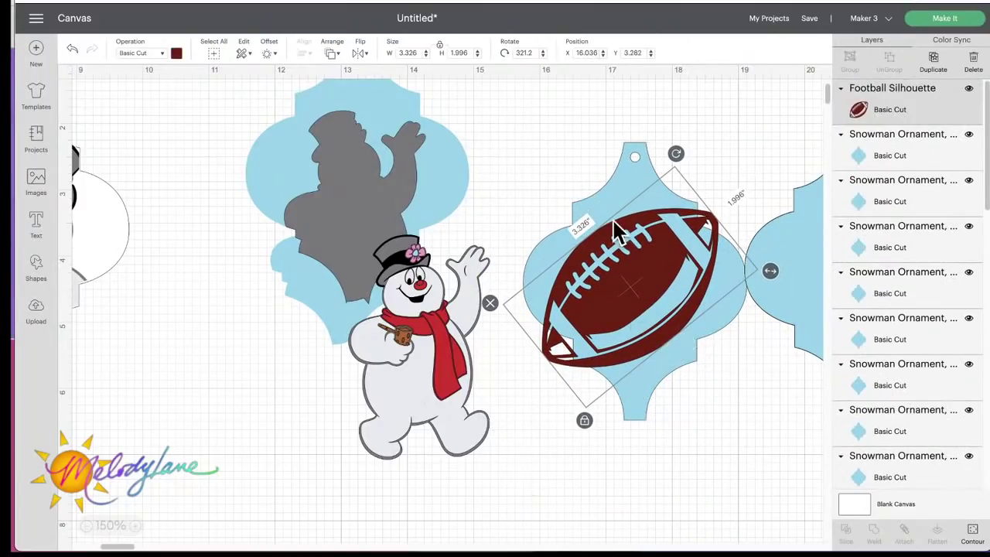
# Step: Duplicate the blank ornament under the football and set the copy aside below it
pyautogui.click(566, 118)
pyautogui.click(628, 160)
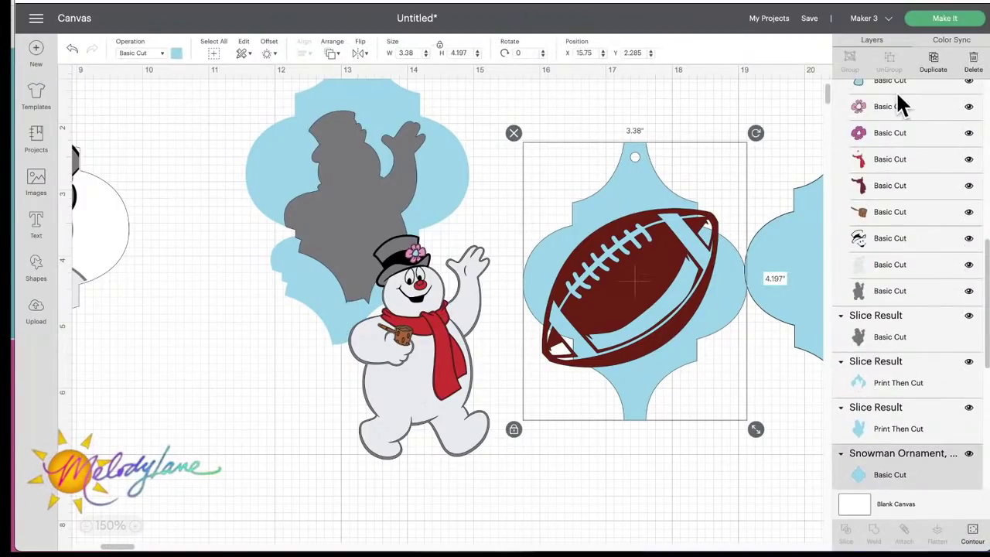
pyautogui.hotkey('ctrl', 'd')
pyautogui.moveTo(647, 177); pyautogui.dragTo(795, 518)
pyautogui.click(572, 141)
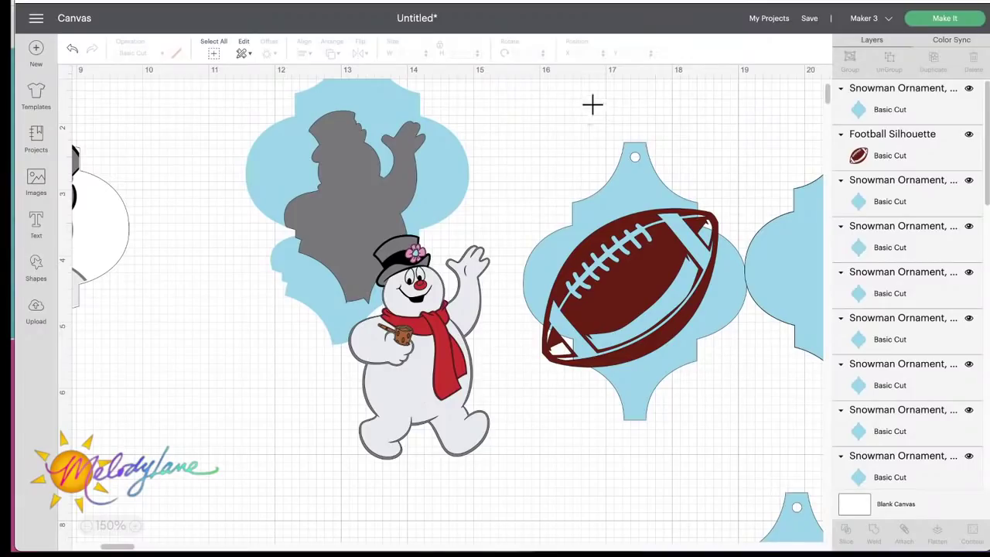
# Step: Slice the football with the ornament behind it and pull the overhanging bits and the trimmed football away
pyautogui.moveTo(592, 104); pyautogui.dragTo(670, 380)
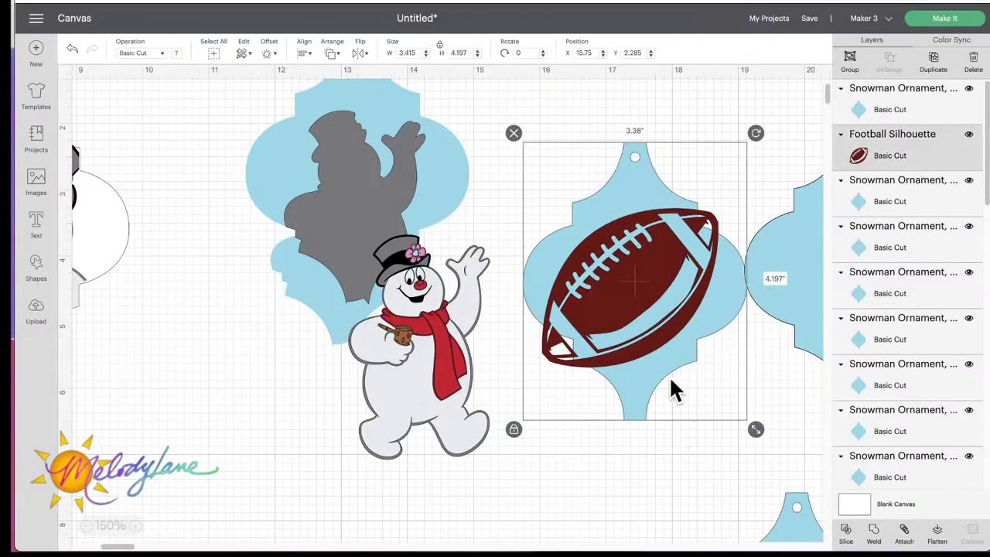
pyautogui.click(846, 534)
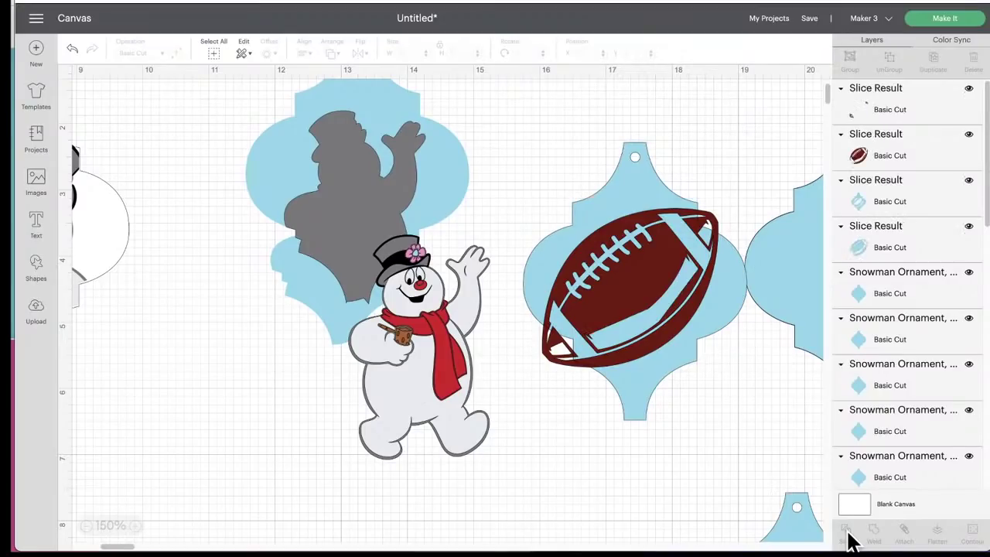
pyautogui.moveTo(713, 223); pyautogui.dragTo(437, 473)
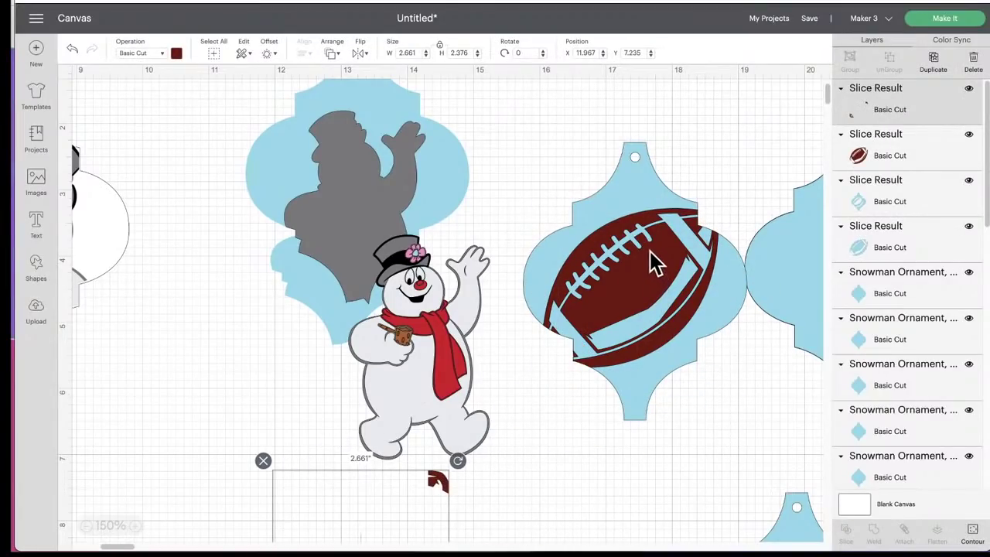
pyautogui.click(626, 283)
pyautogui.moveTo(625, 283); pyautogui.dragTo(695, 399)
pyautogui.moveTo(652, 260); pyautogui.dragTo(654, 220)
# Step: Delete the leftover sliced ornament and the blue football-shaped piece
pyautogui.click(612, 94)
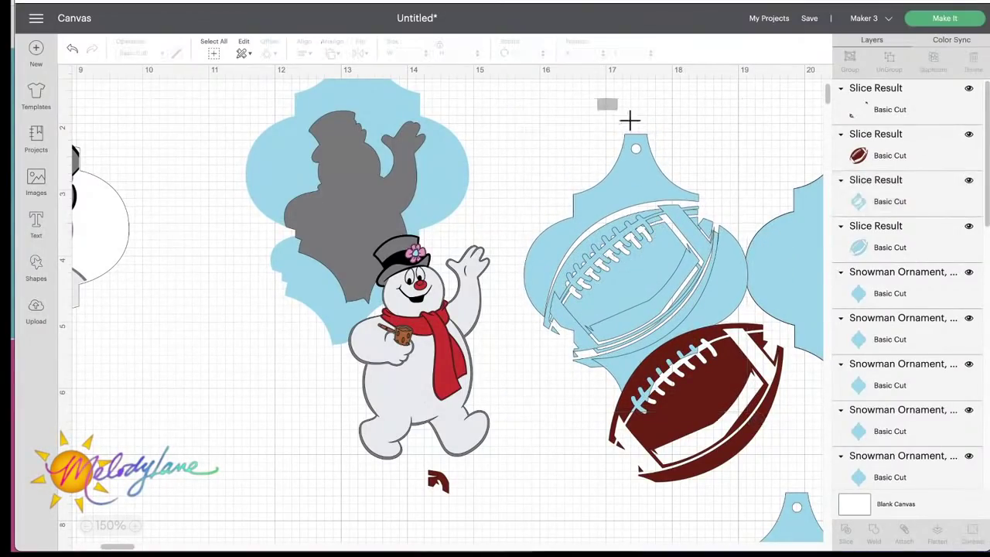
pyautogui.moveTo(629, 118); pyautogui.dragTo(691, 288)
pyautogui.press('Delete')
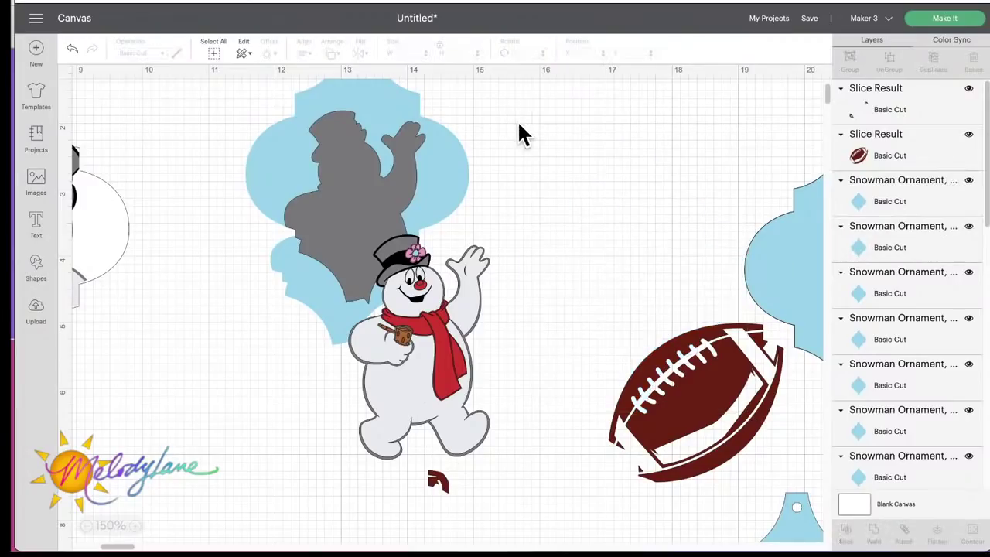
# Step: Move the spare ornament copy into the empty spot and fit the trimmed football onto it
pyautogui.moveTo(784, 495); pyautogui.dragTo(636, 124)
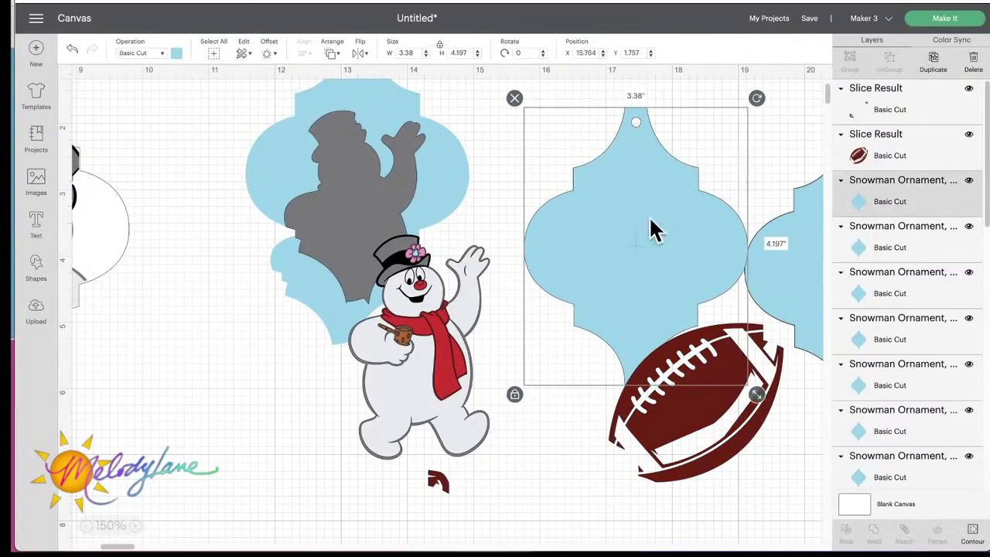
pyautogui.click(690, 435)
pyautogui.moveTo(691, 442); pyautogui.dragTo(632, 304)
pyautogui.click(715, 444)
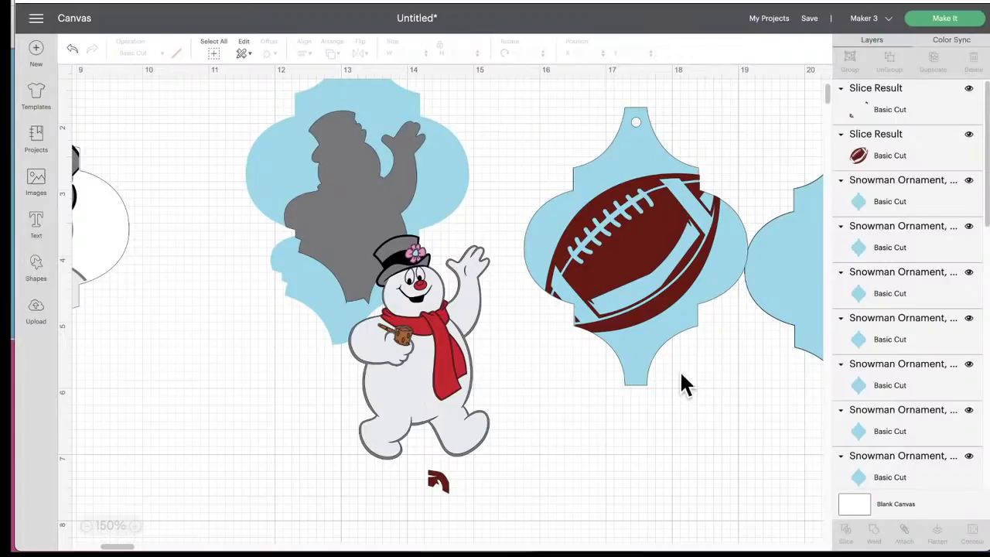
# Step: Group the trimmed football with its ornament and move the group out of the way
pyautogui.moveTo(688, 102); pyautogui.dragTo(655, 229)
pyautogui.click(852, 63)
pyautogui.moveTo(688, 170); pyautogui.dragTo(928, 551)
# Step: Place the waving Frosty snowman over the next blank ornament and send it to the front, slightly left of centre
pyautogui.hscroll(5, 712, 367)
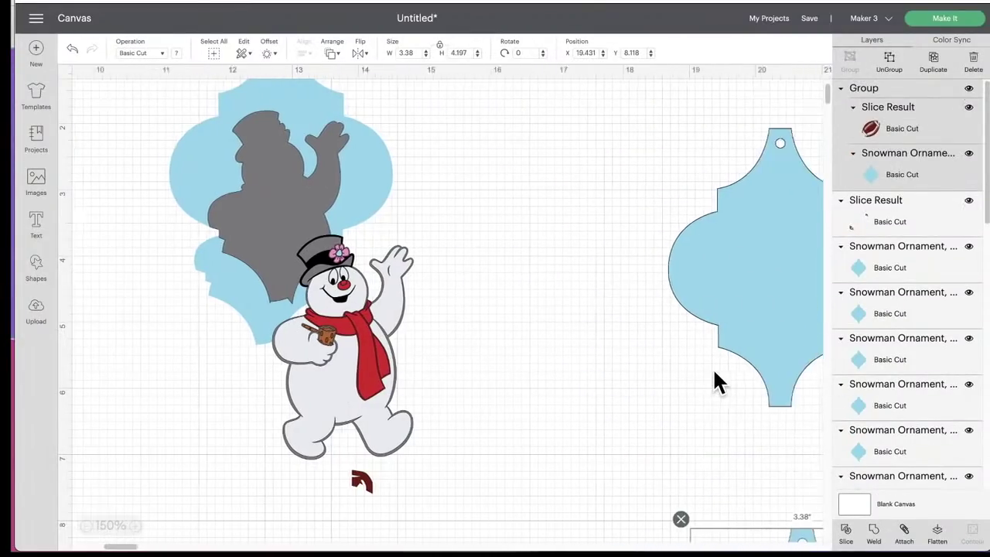
pyautogui.click(554, 208)
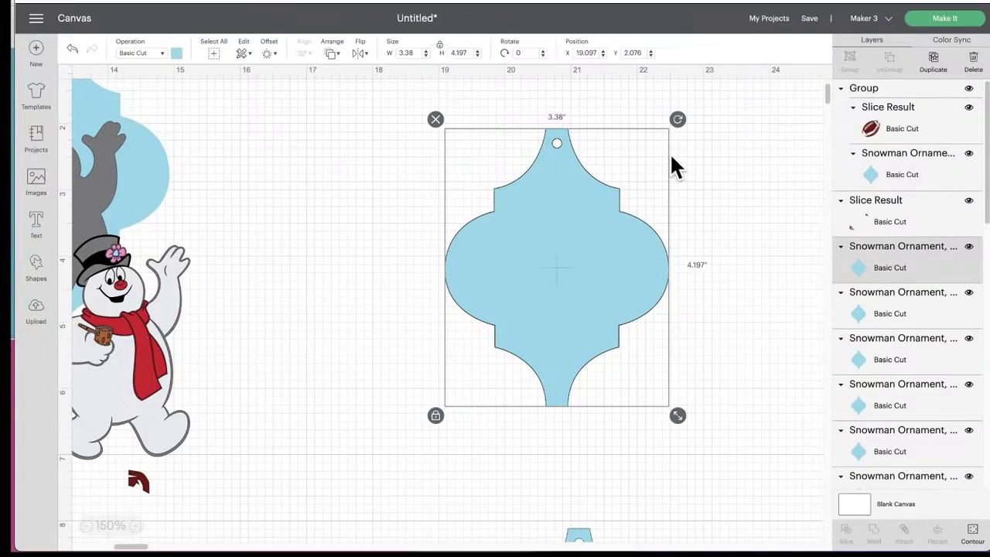
pyautogui.moveTo(114, 367); pyautogui.dragTo(539, 313)
pyautogui.click(346, 54)
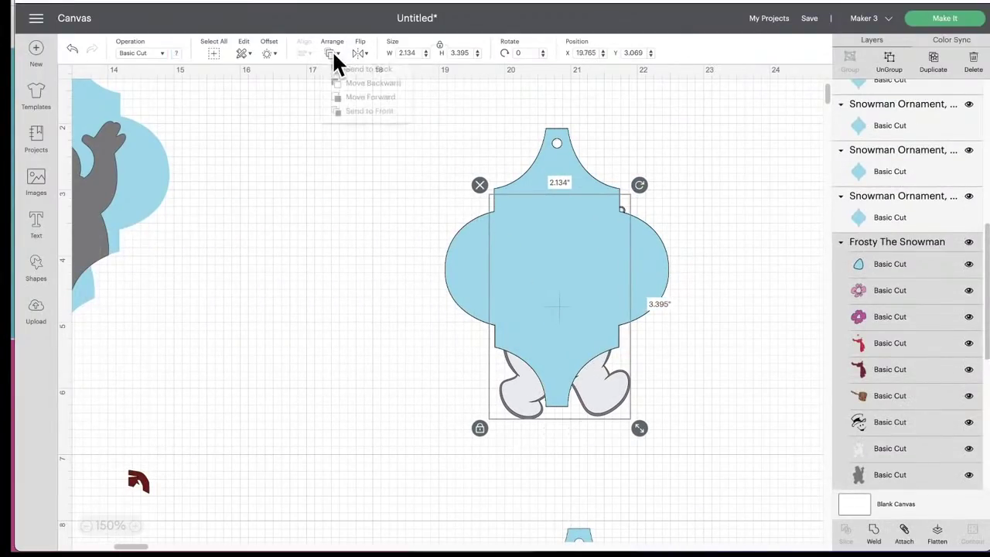
pyautogui.click(368, 123)
pyautogui.click(339, 57)
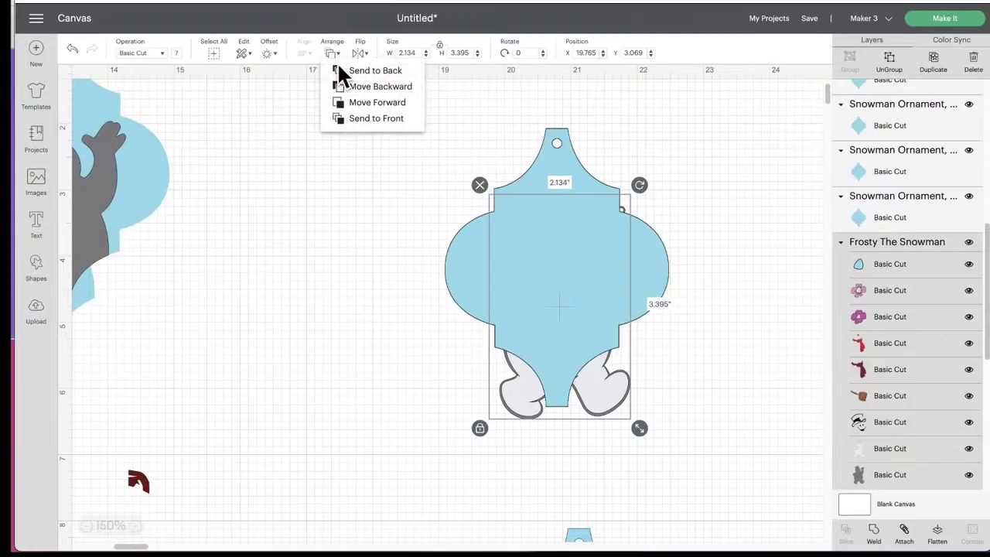
pyautogui.click(360, 120)
pyautogui.moveTo(541, 285); pyautogui.dragTo(528, 281)
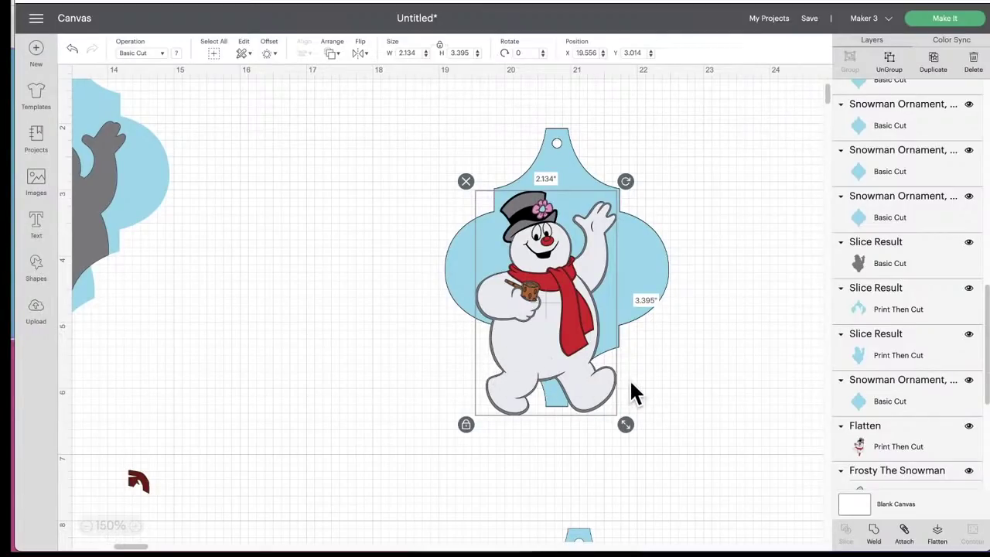
# Step: Ungroup the Frosty The Snowman image into separate layers and select the blank ornament behind it
pyautogui.click(562, 160)
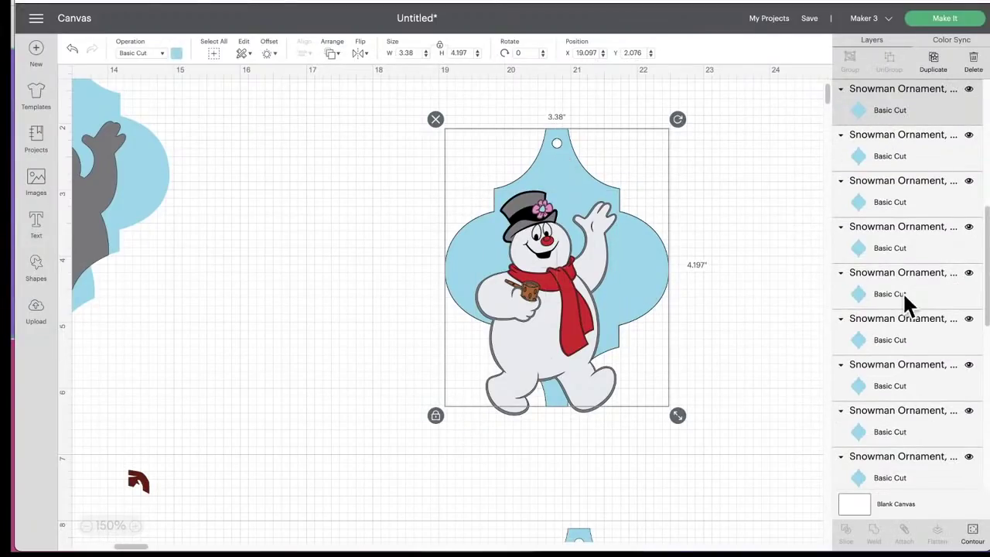
pyautogui.scroll(-3, 887, 403)
pyautogui.scroll(-1, 887, 402)
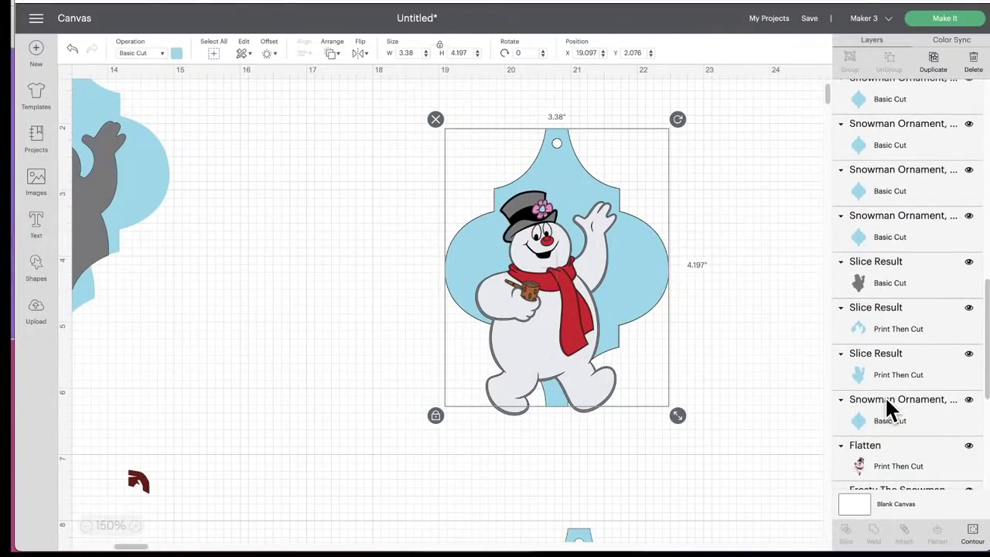
pyautogui.click(554, 294)
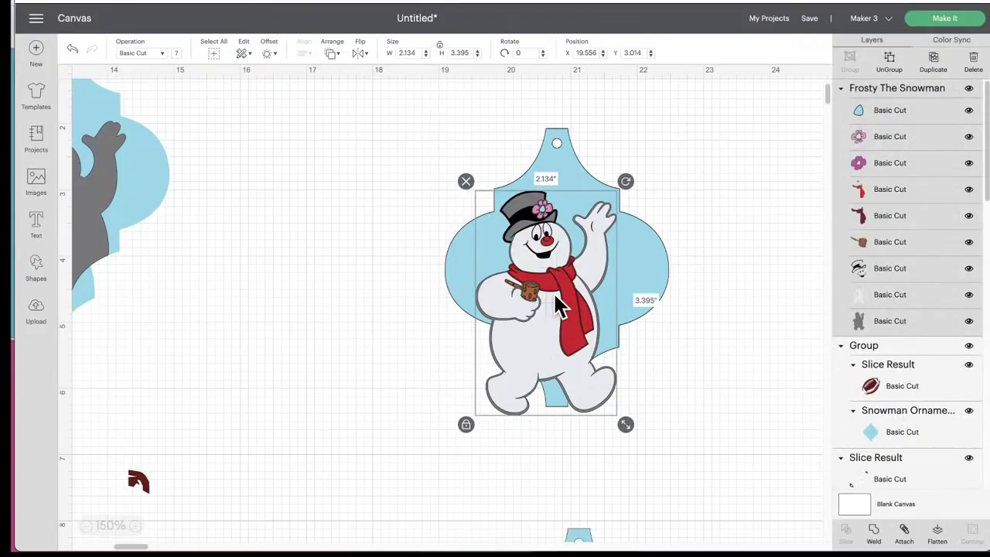
pyautogui.click(891, 60)
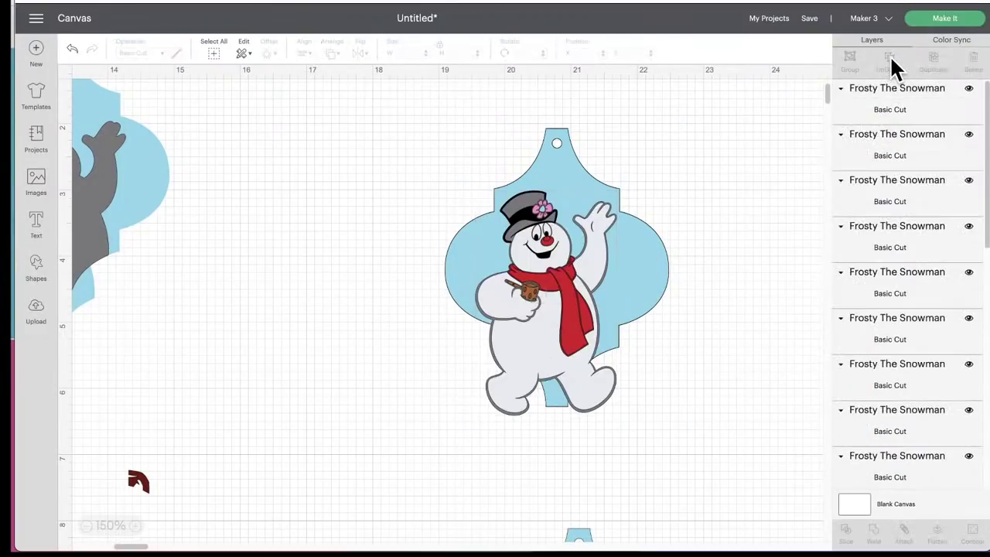
pyautogui.click(564, 140)
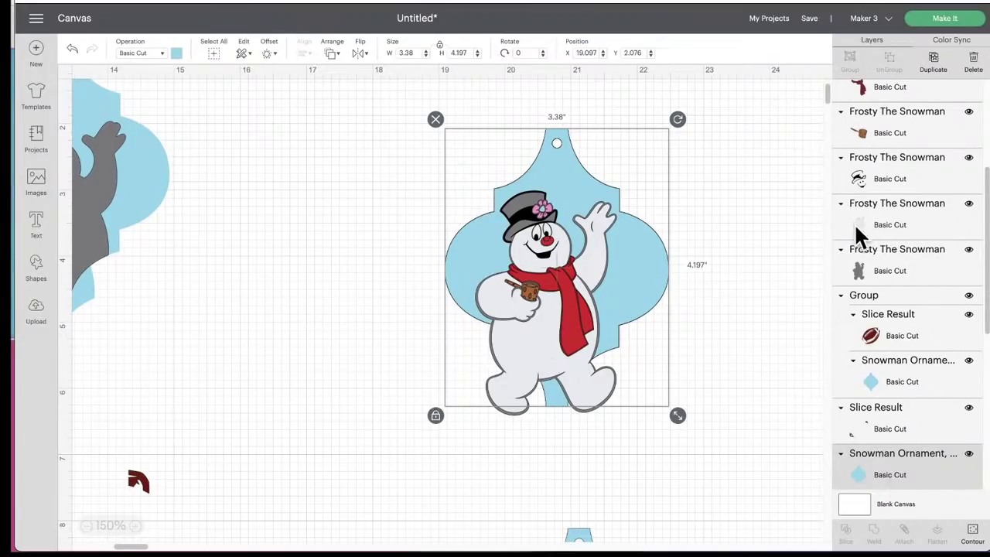
# Step: Slice the snowman's white body layer with the ornament, and move the cut-off feet and cut-out ornament aside
pyautogui.keyDown('shift'); pyautogui.click(884, 220); pyautogui.keyUp('shift')
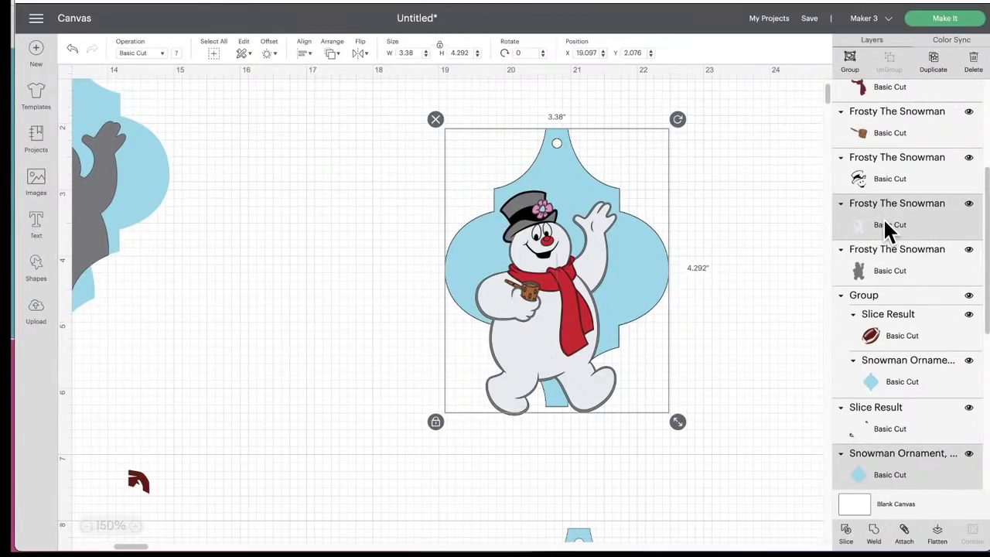
pyautogui.click(846, 532)
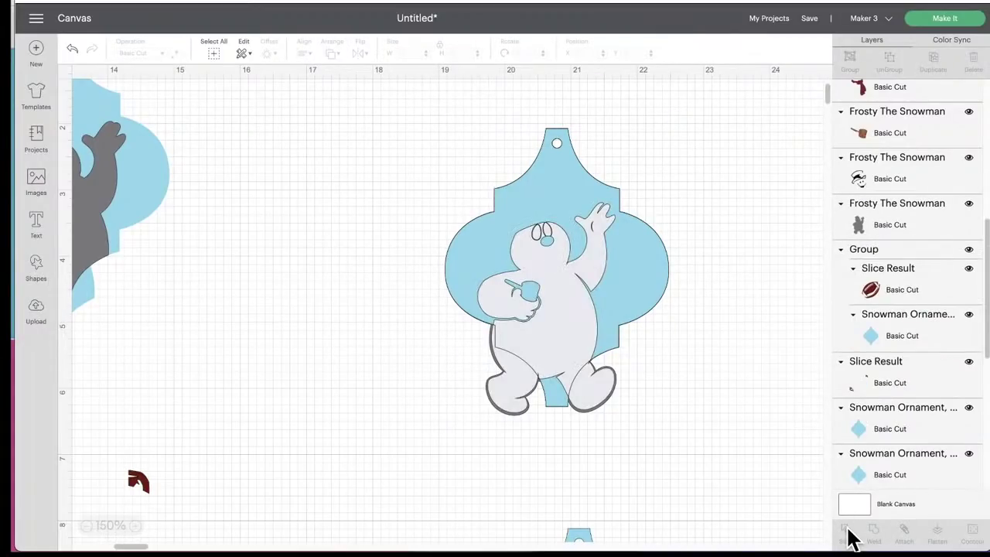
pyautogui.click(594, 382)
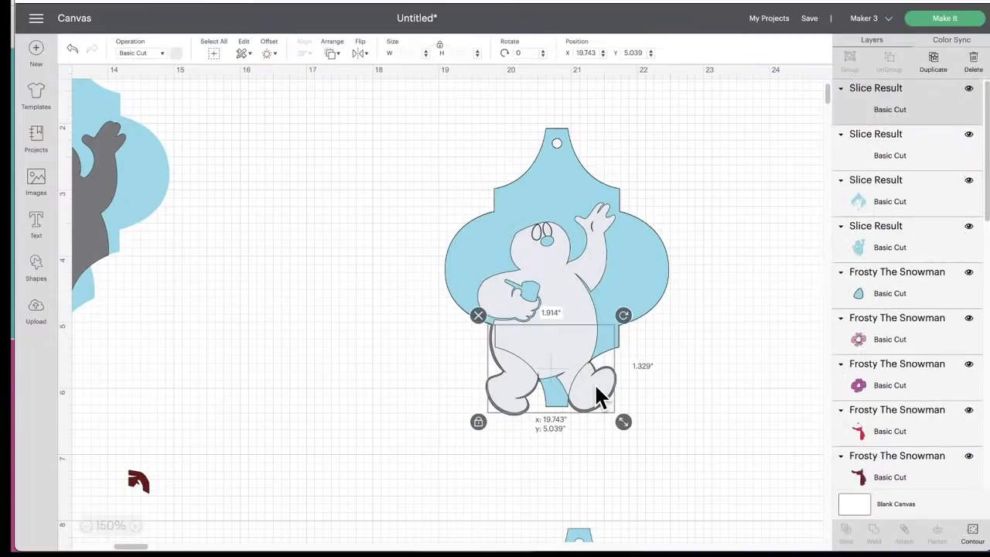
pyautogui.moveTo(594, 381); pyautogui.dragTo(833, 456)
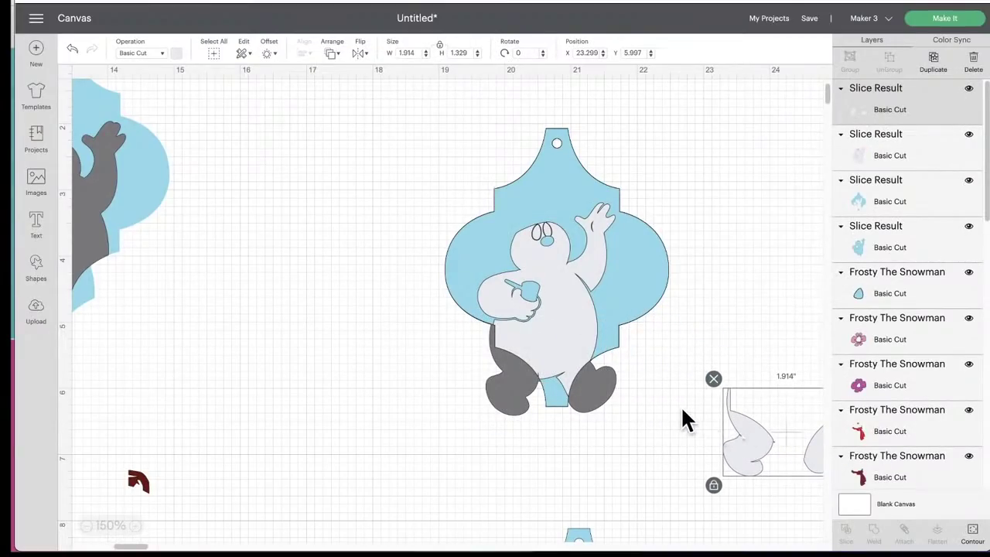
pyautogui.moveTo(555, 173); pyautogui.dragTo(810, 168)
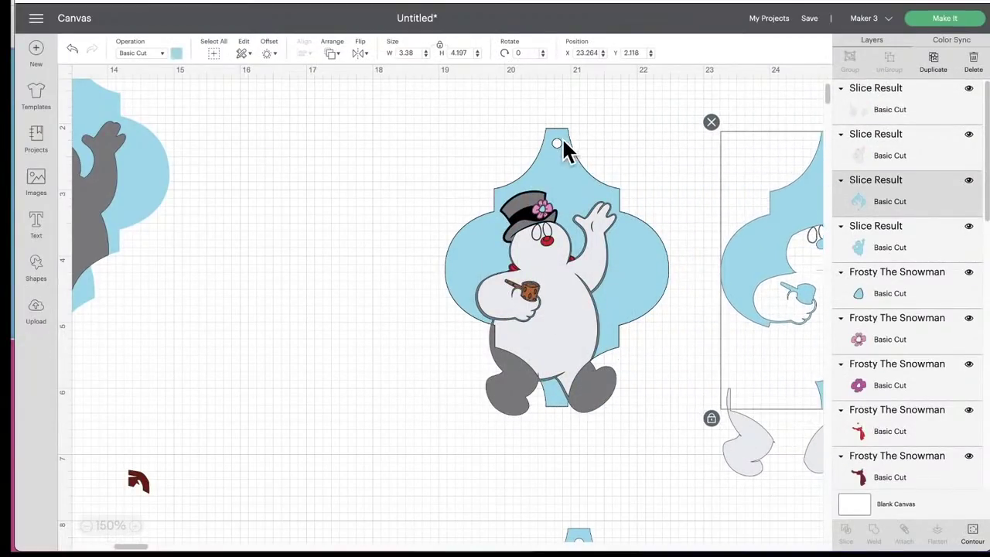
# Step: Slice the snowman's grey backing layer with the blank ornament, and move the cut-off grey feet and cut-out ornament aside
pyautogui.click(560, 158)
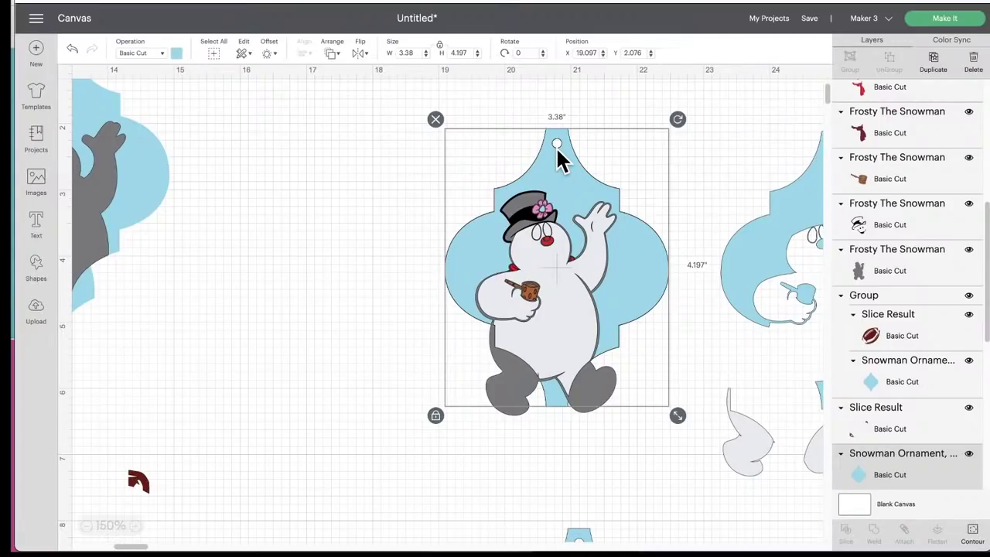
pyautogui.keyDown('shift'); pyautogui.click(859, 264); pyautogui.keyUp('shift')
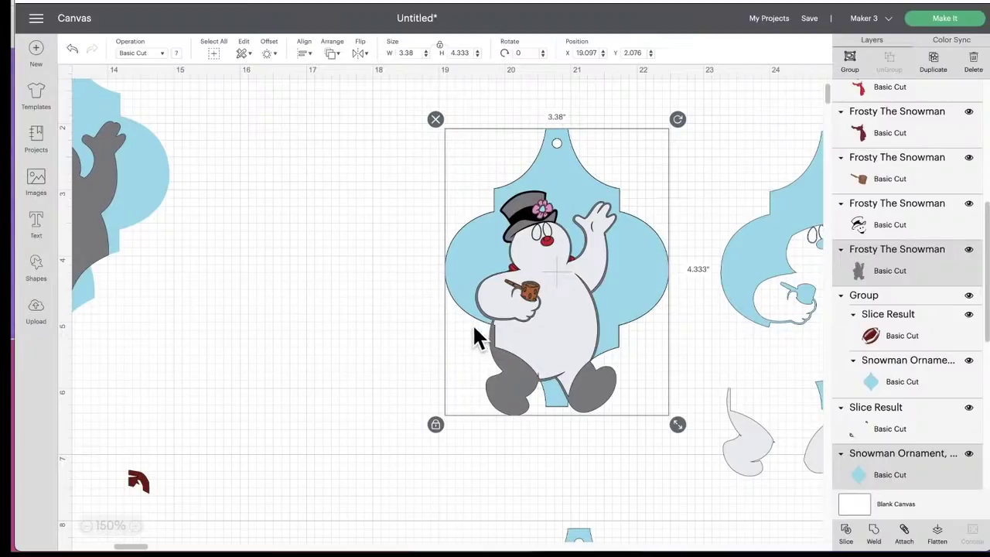
pyautogui.click(846, 532)
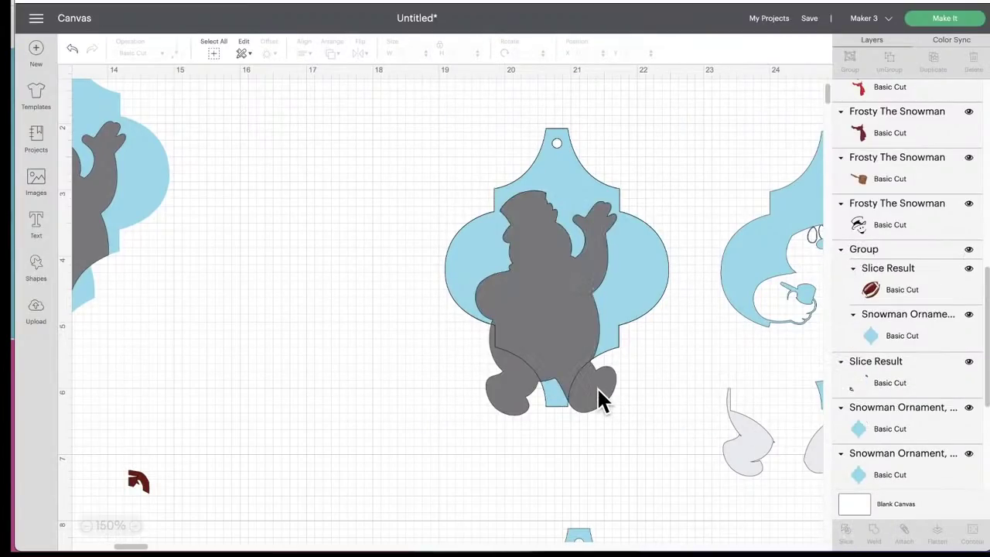
pyautogui.moveTo(602, 399); pyautogui.dragTo(809, 481)
pyautogui.moveTo(561, 164); pyautogui.dragTo(869, 159)
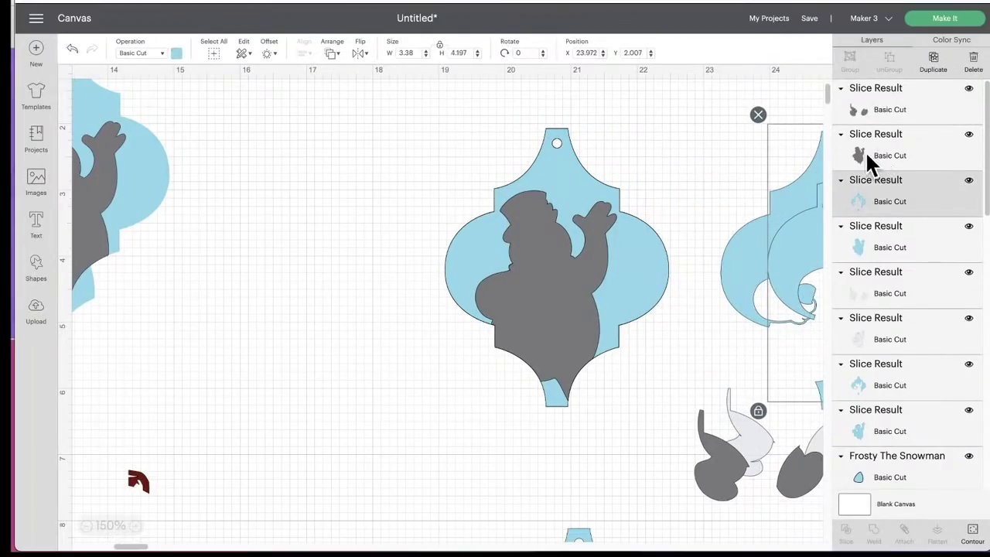
# Step: Move the blue snowman-shaped slice piece out from behind the grey backing and over to the other leftovers
pyautogui.click(533, 217)
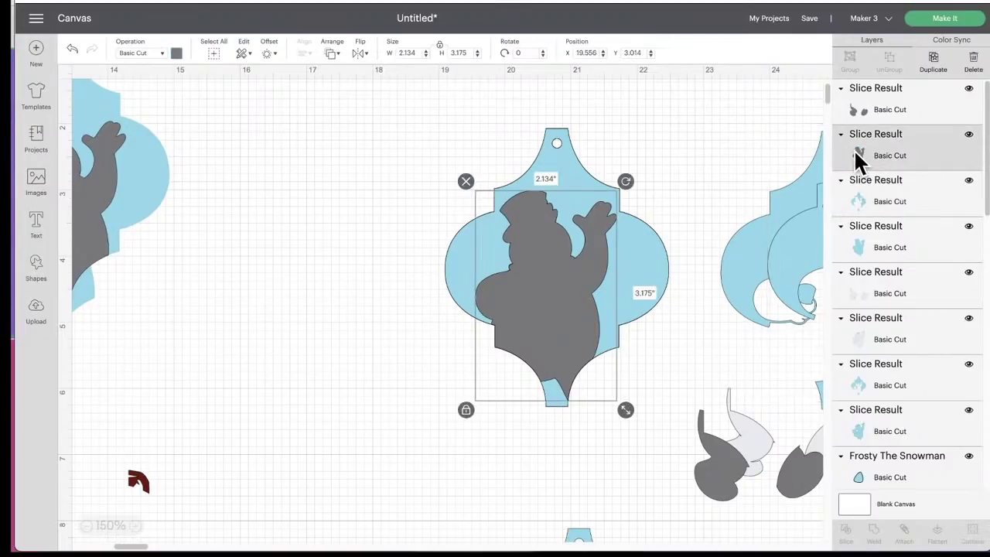
pyautogui.click(863, 244)
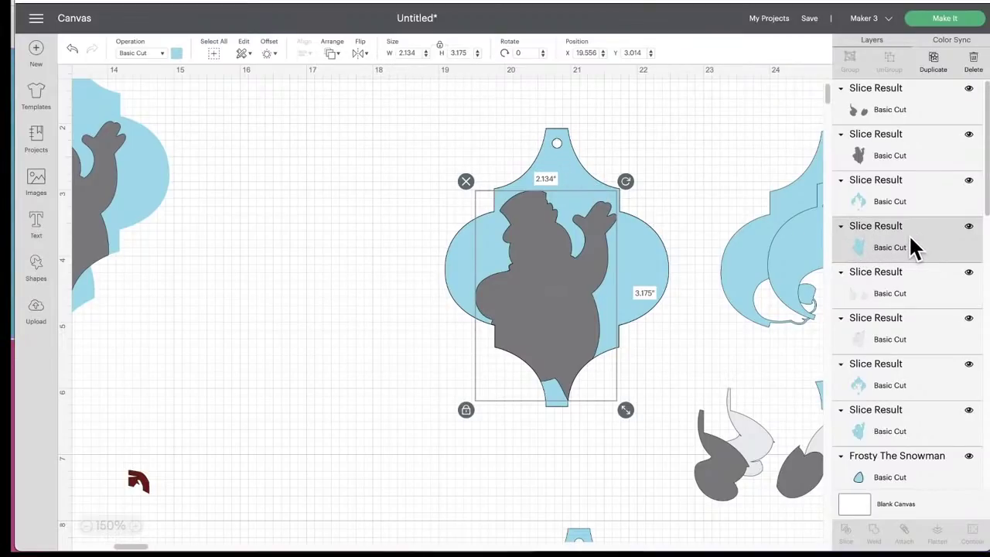
pyautogui.press('Down')
pyautogui.press('Down')
pyautogui.press('Down')
pyautogui.press('Down')
pyautogui.press('Down')
pyautogui.press('Down')
pyautogui.press('Down')
pyautogui.press('Down')
pyautogui.press('Down')
pyautogui.press('Down')
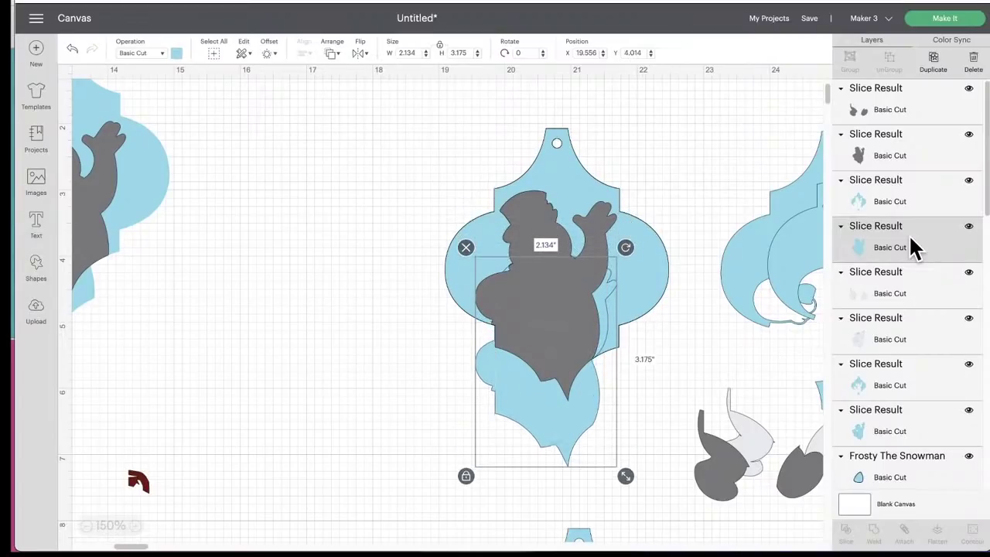
pyautogui.press('Down')
pyautogui.press('Down')
pyautogui.moveTo(510, 411); pyautogui.dragTo(731, 352)
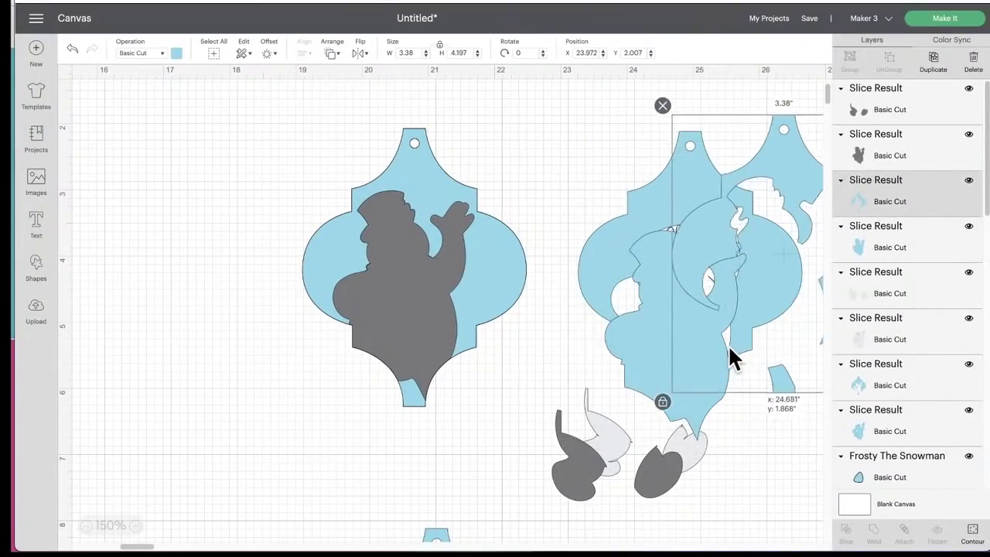
# Step: Find the remaining blue snowman-shaped slice piece hidden behind the grey backing and delete it
pyautogui.click(876, 248)
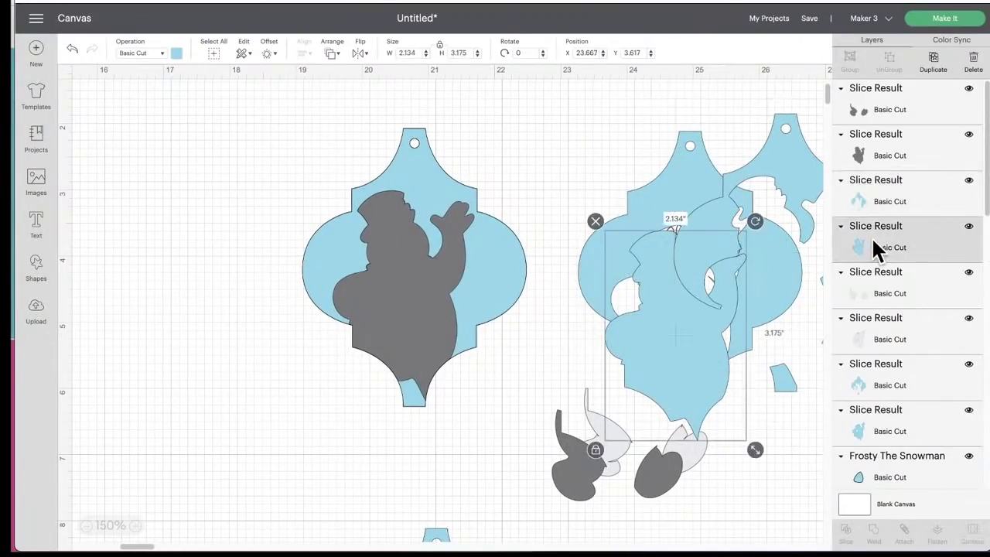
pyautogui.scroll(-3, 876, 246)
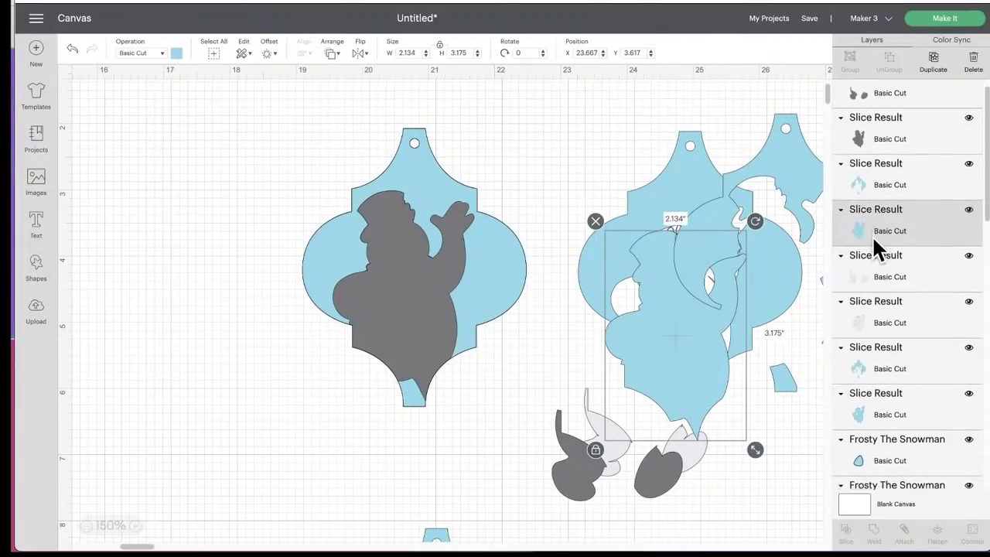
pyautogui.click(873, 246)
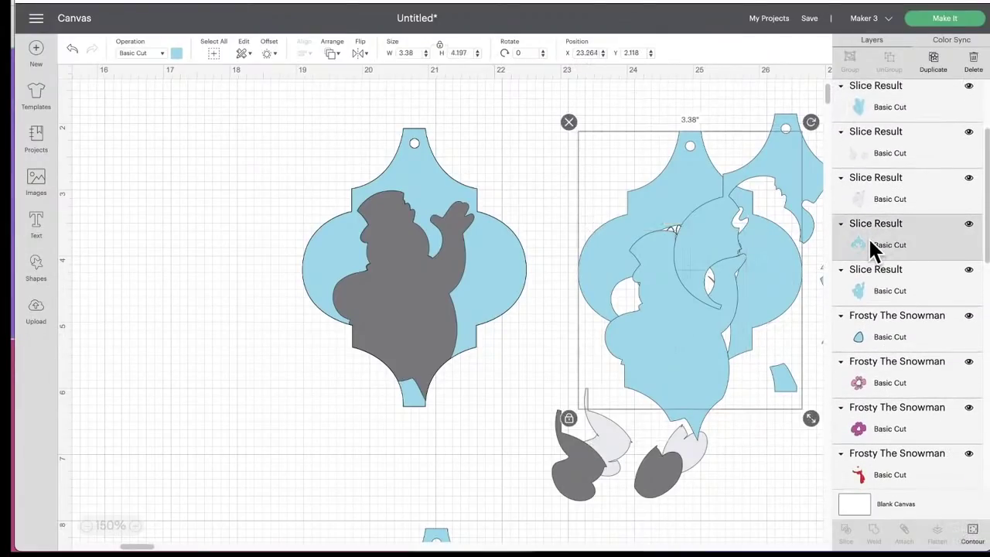
pyautogui.click(873, 294)
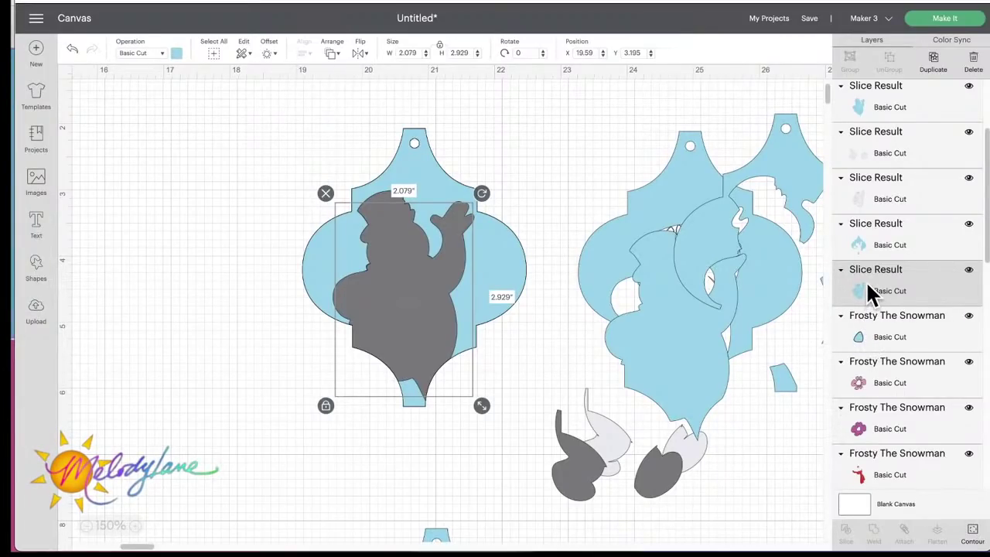
pyautogui.press('Delete')
pyautogui.scroll(3, 870, 293)
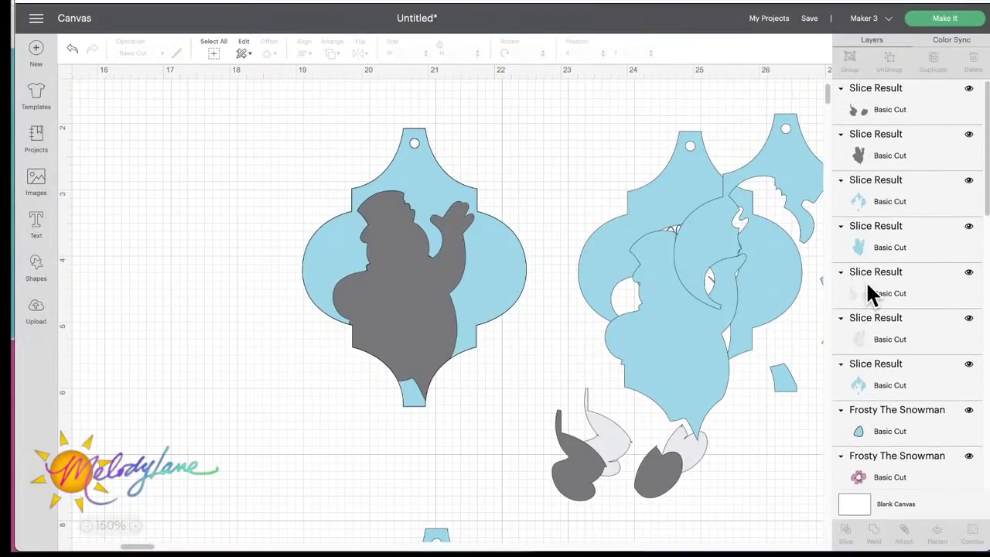
# Step: Reorder the trimmed grey backing layer so it sits beneath all the Frosty The Snowman detail layers
pyautogui.moveTo(856, 139); pyautogui.dragTo(854, 447)
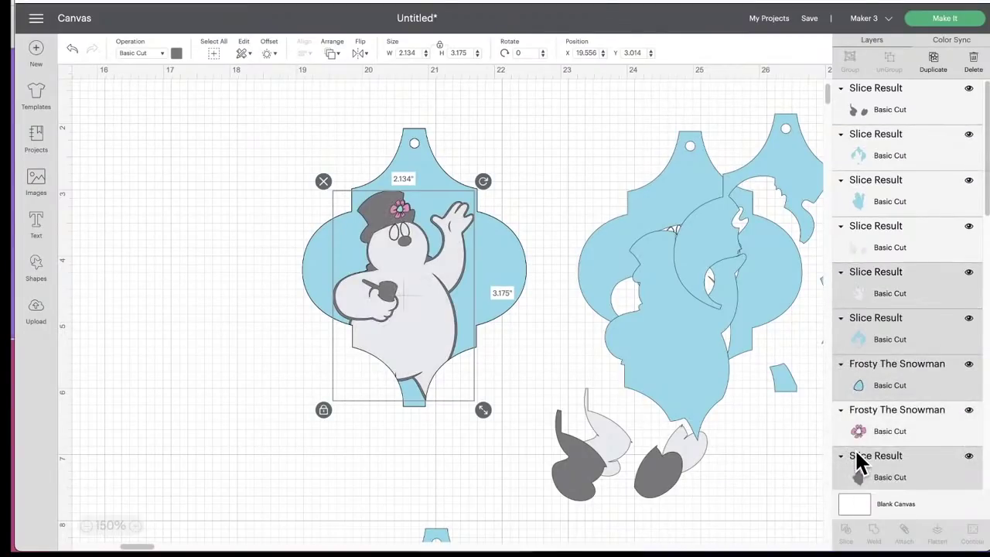
pyautogui.scroll(-5, 859, 459)
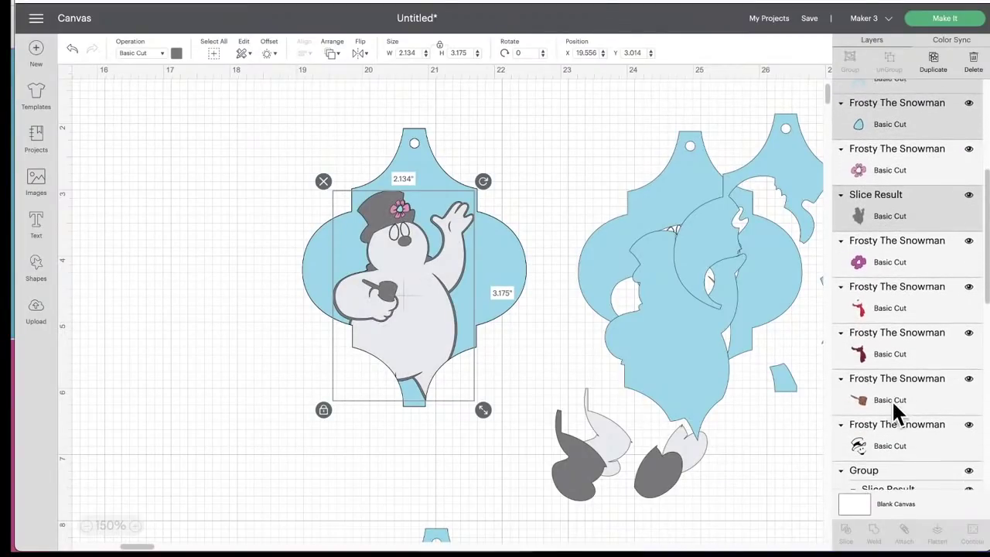
pyautogui.moveTo(845, 218); pyautogui.dragTo(845, 456)
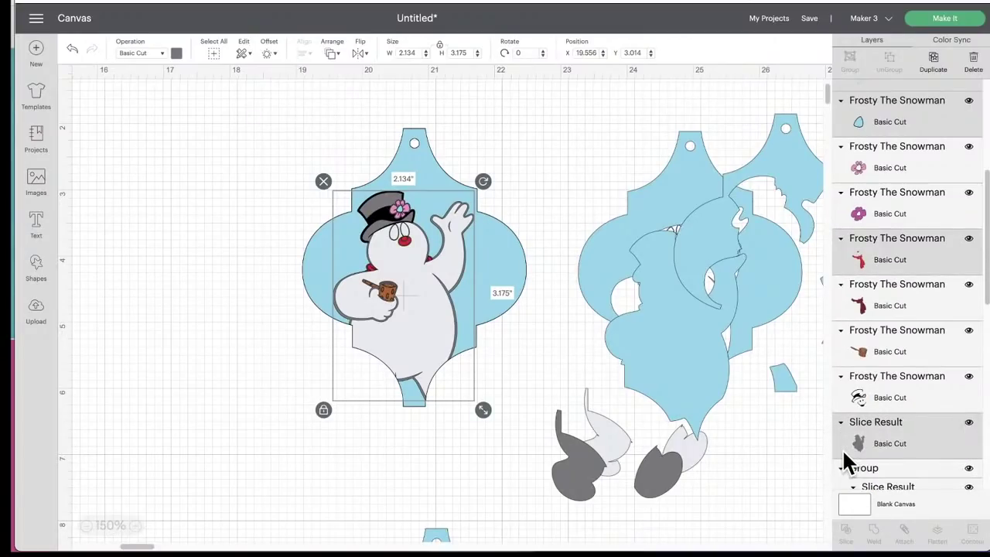
# Step: Reorder the trimmed white body layer so it sits below the face and hat layer and directly above the grey backing
pyautogui.scroll(1, 866, 261)
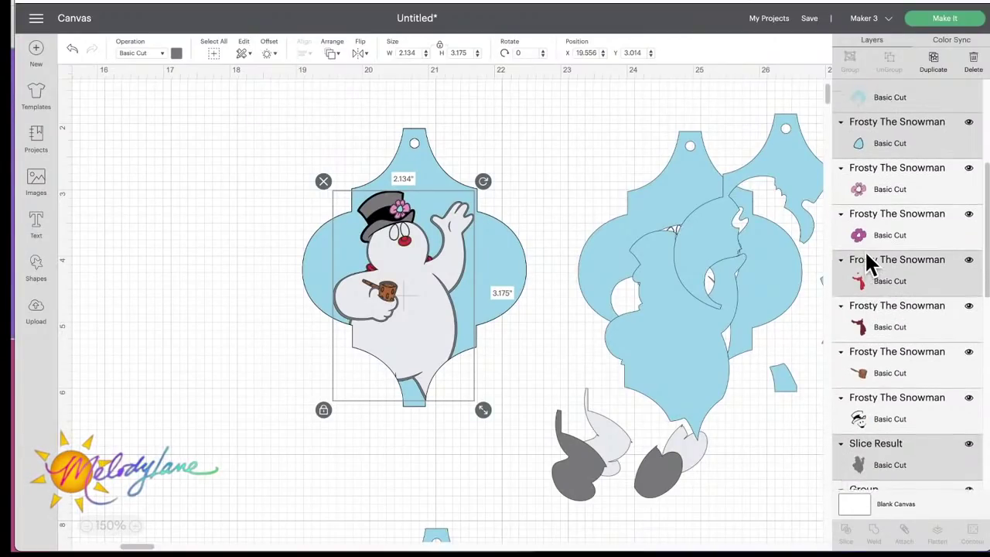
pyautogui.scroll(7, 867, 260)
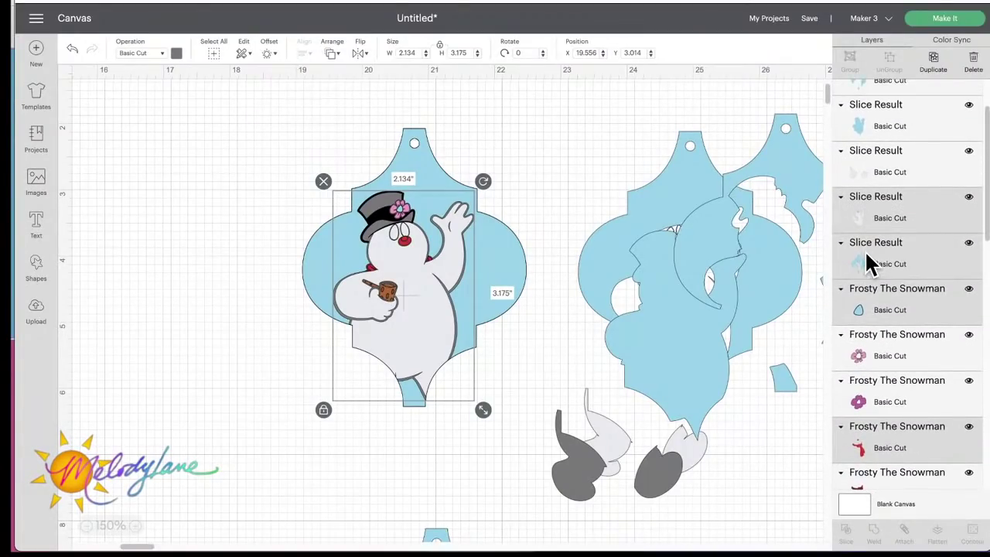
pyautogui.moveTo(853, 214); pyautogui.dragTo(868, 472)
pyautogui.scroll(-10, 874, 457)
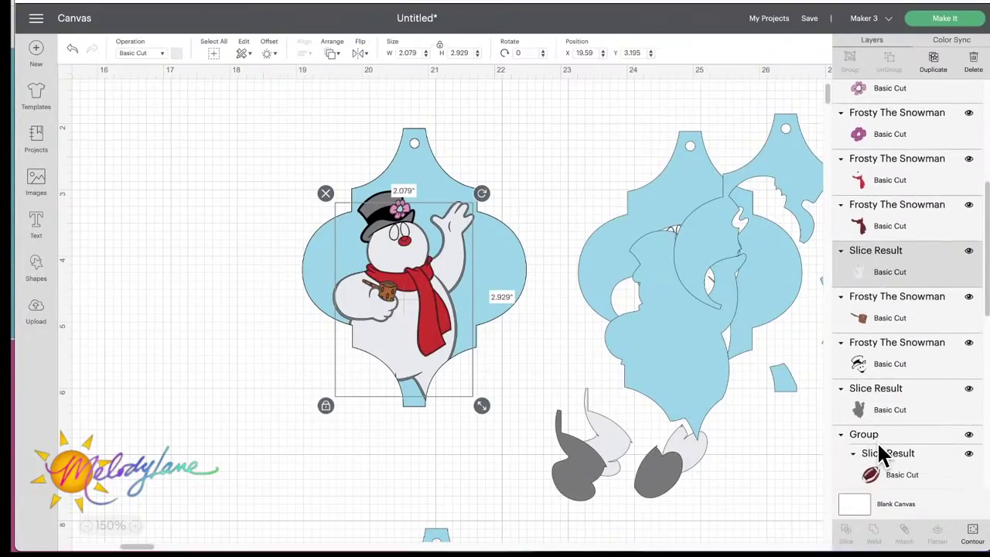
pyautogui.scroll(-1, 877, 453)
pyautogui.moveTo(862, 239); pyautogui.dragTo(855, 317)
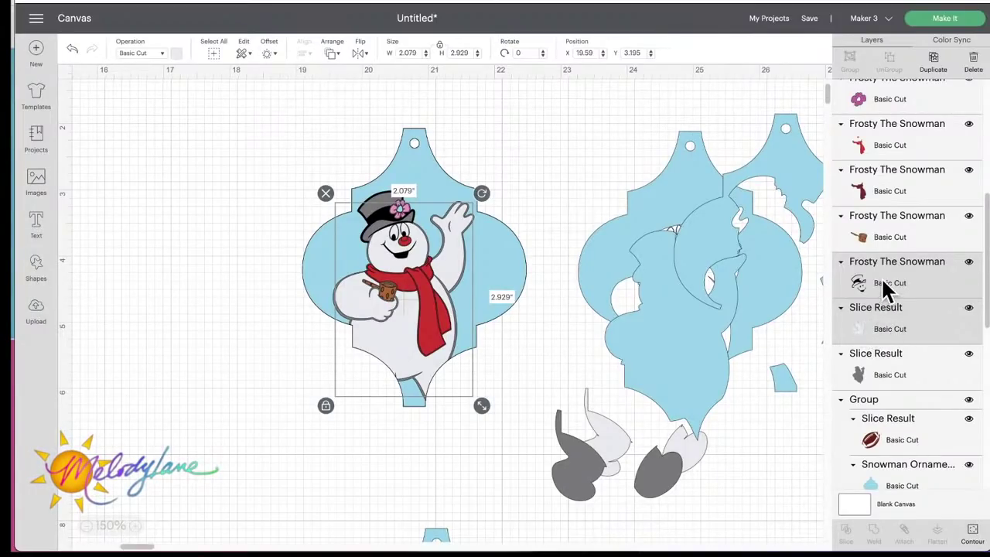
pyautogui.keyDown('shift'); pyautogui.click(885, 238); pyautogui.keyUp('shift')
pyautogui.keyDown('shift'); pyautogui.click(870, 189); pyautogui.keyUp('shift')
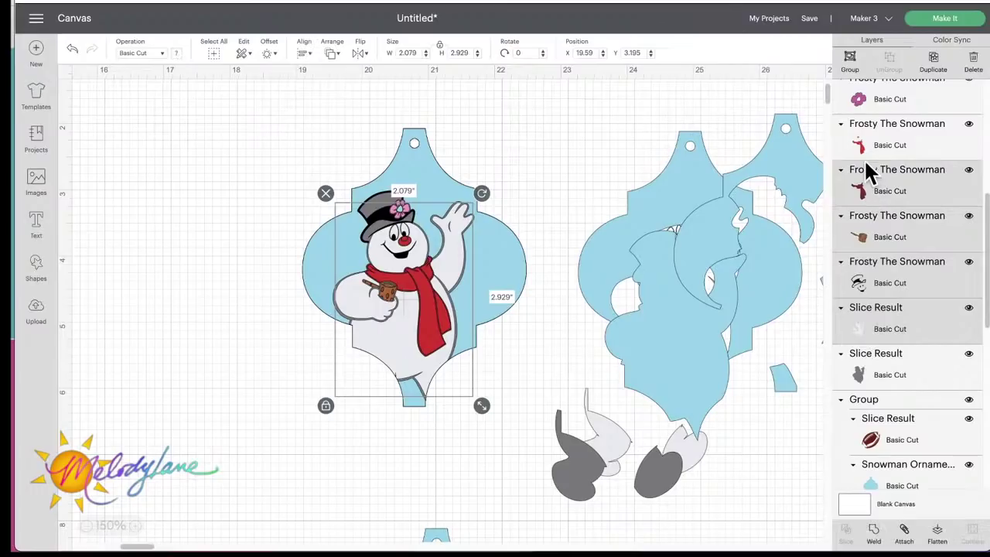
pyautogui.keyDown('shift'); pyautogui.click(867, 148); pyautogui.keyUp('shift')
pyautogui.scroll(3, 866, 150)
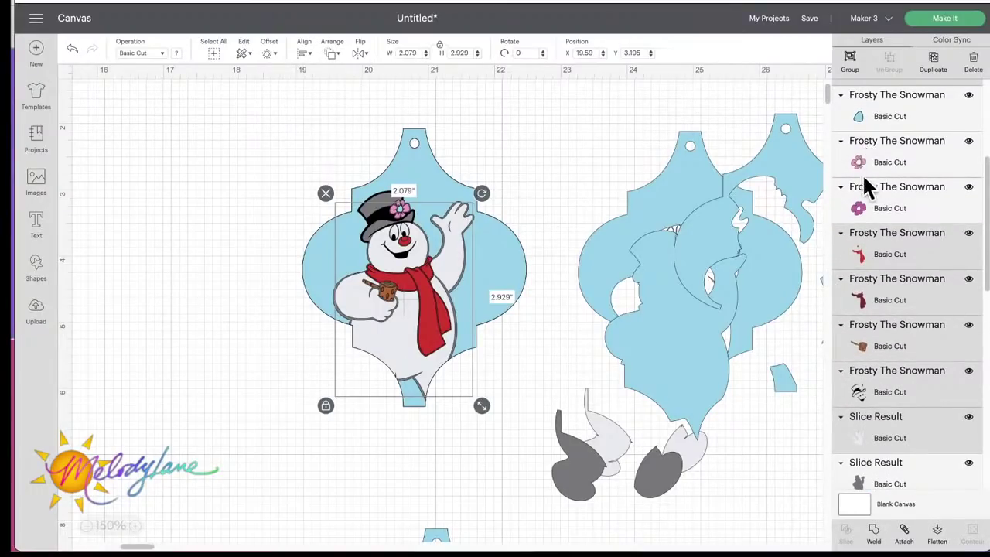
pyautogui.keyDown('shift'); pyautogui.click(866, 200); pyautogui.keyUp('shift')
pyautogui.keyDown('shift'); pyautogui.click(880, 158); pyautogui.keyUp('shift')
pyautogui.keyDown('shift'); pyautogui.click(881, 117); pyautogui.keyUp('shift')
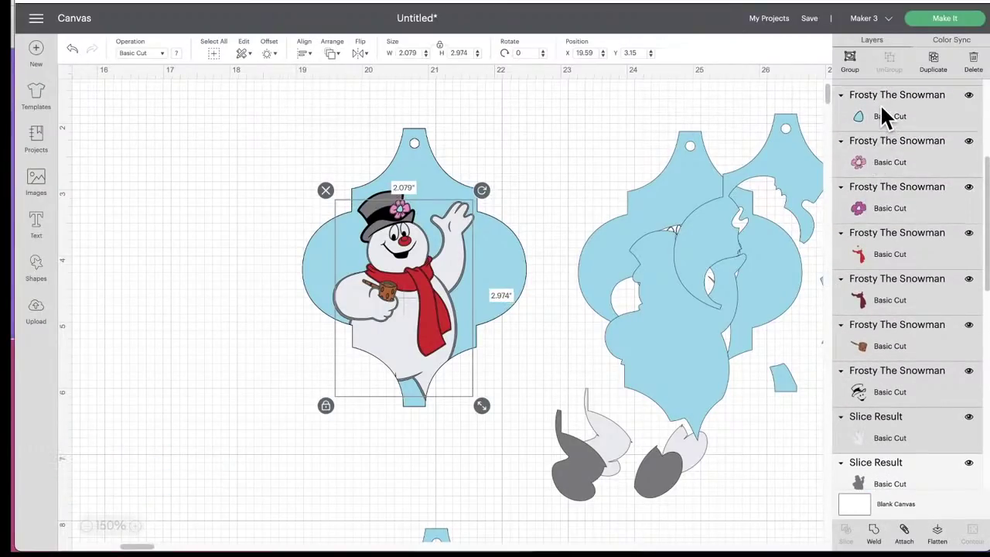
pyautogui.scroll(3, 880, 193)
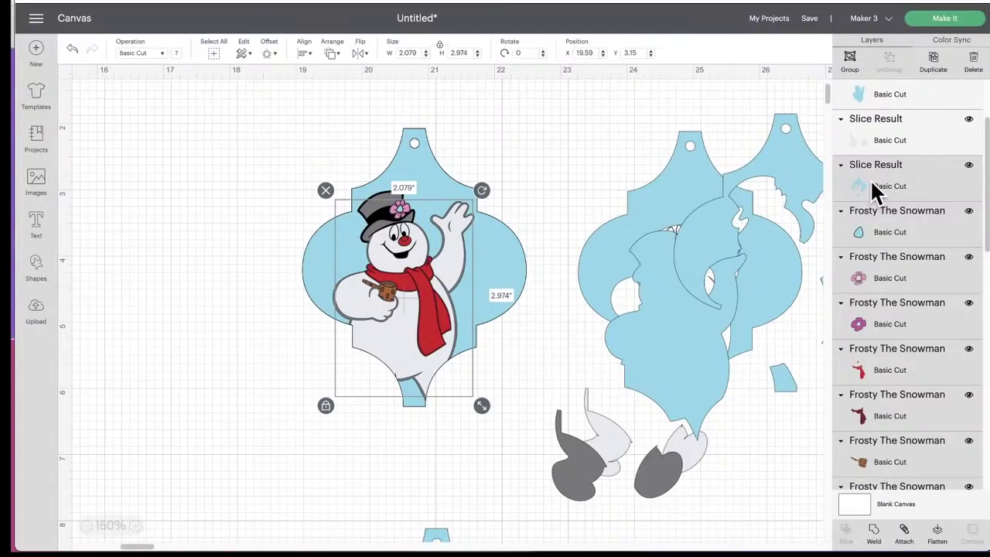
# Step: Delete the leftover blue ornament pieces and the cut-off snowman feet beside the design
pyautogui.click(873, 189)
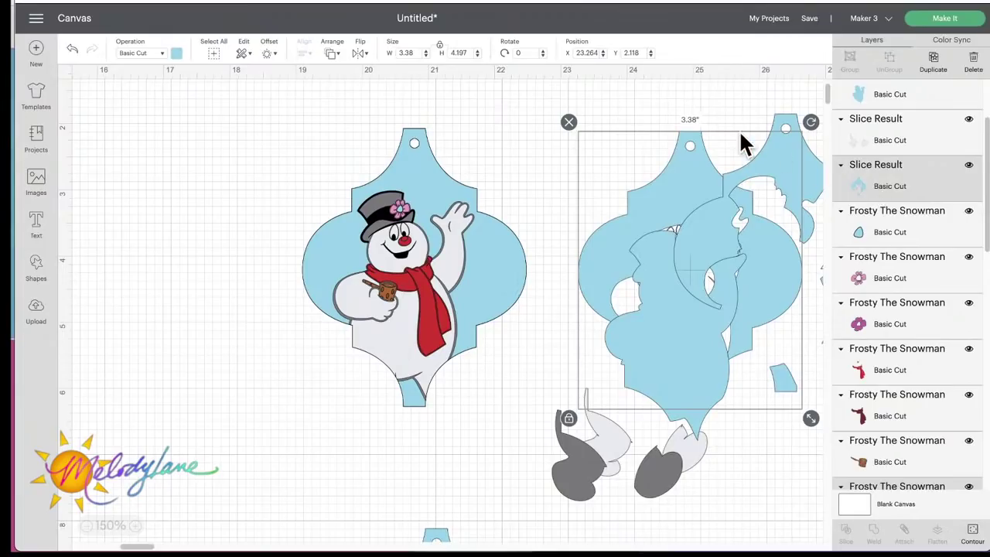
pyautogui.moveTo(568, 99); pyautogui.dragTo(804, 296)
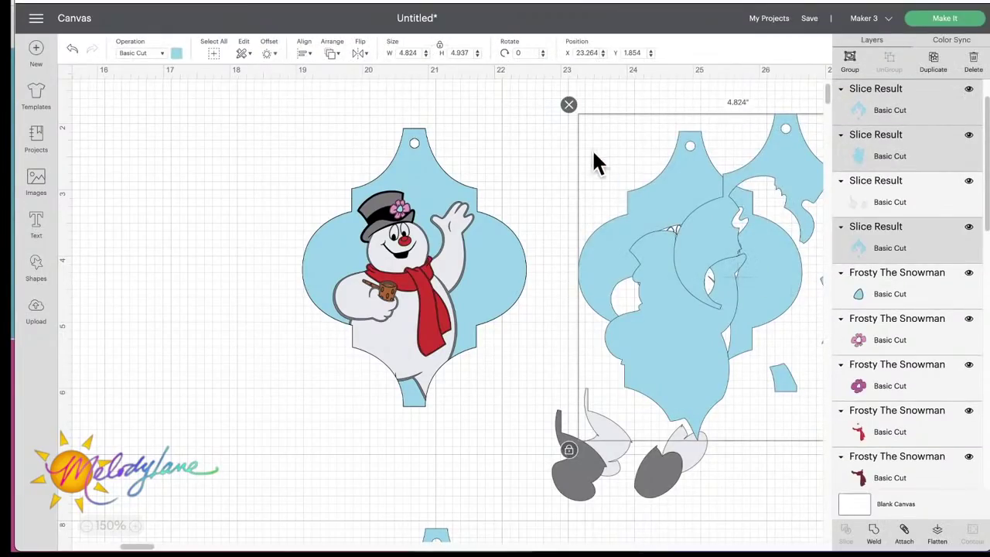
pyautogui.press('Delete')
pyautogui.moveTo(718, 501); pyautogui.dragTo(545, 384)
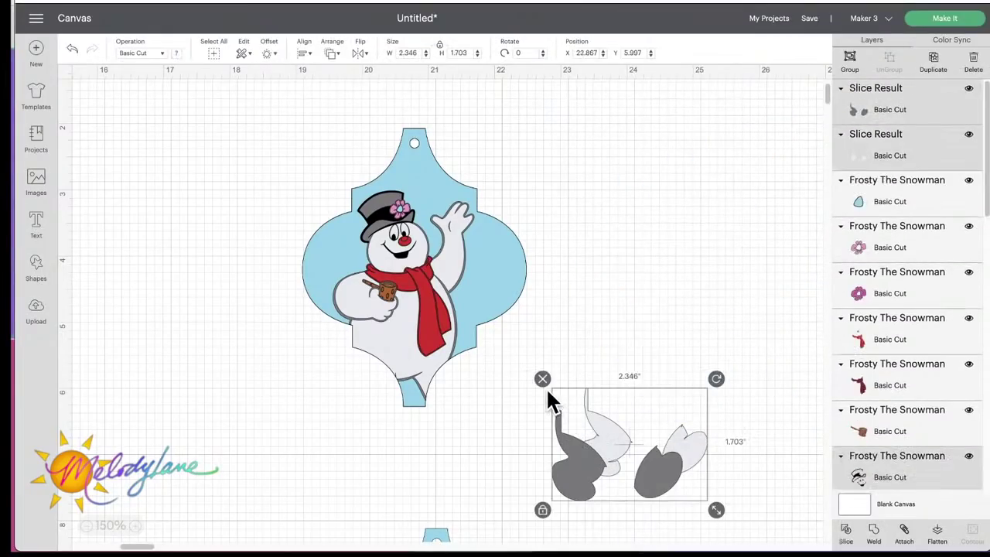
pyautogui.press('Delete')
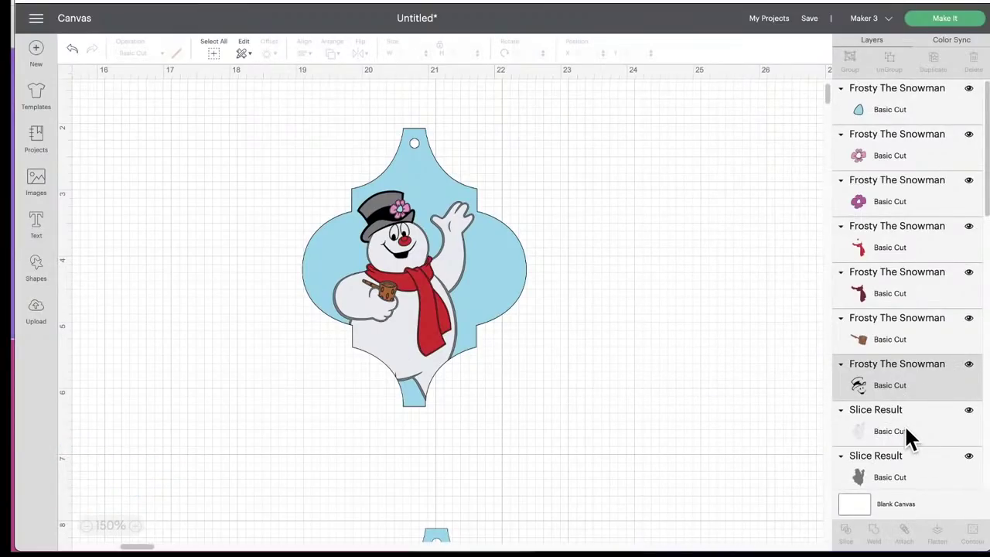
# Step: Try to group all the Frosty layers, including the white body and grey backing, and undo the grouping
pyautogui.scroll(-1, 897, 424)
pyautogui.click(880, 430)
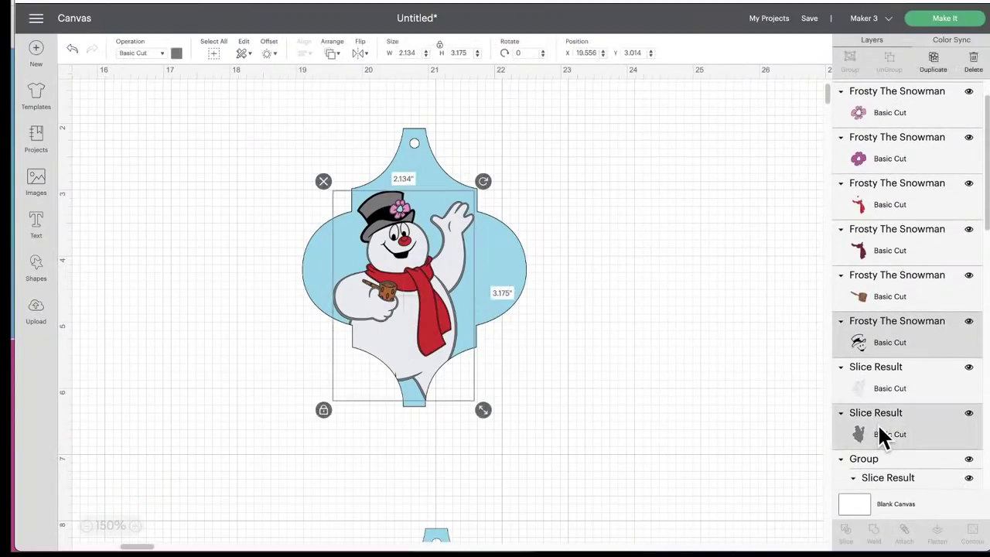
pyautogui.keyDown('shift'); pyautogui.click(877, 389); pyautogui.keyUp('shift')
pyautogui.keyDown('shift'); pyautogui.click(877, 291); pyautogui.keyUp('shift')
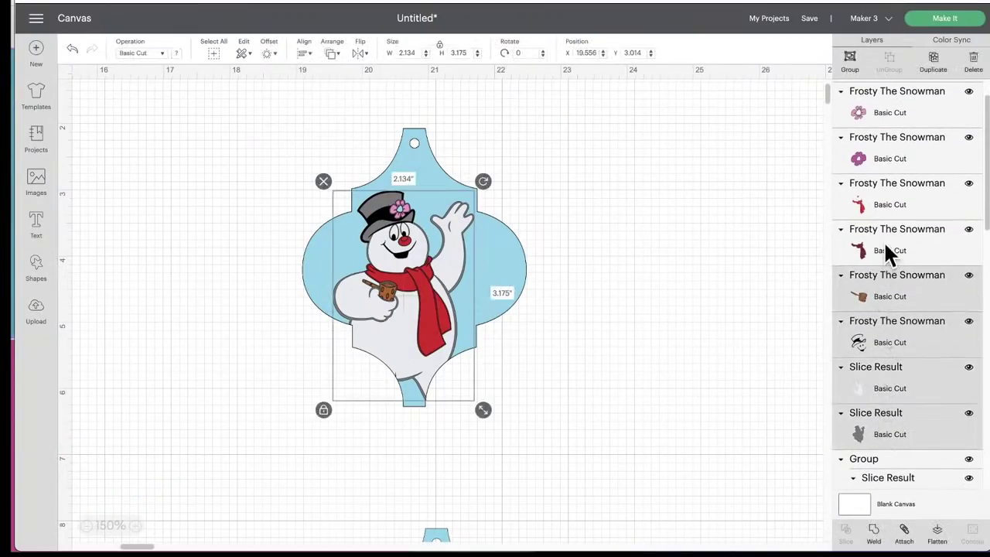
pyautogui.keyDown('shift'); pyautogui.click(883, 232); pyautogui.keyUp('shift')
pyautogui.keyDown('shift'); pyautogui.click(882, 193); pyautogui.keyUp('shift')
pyautogui.keyDown('shift'); pyautogui.click(896, 151); pyautogui.keyUp('shift')
pyautogui.keyDown('shift'); pyautogui.click(905, 116); pyautogui.keyUp('shift')
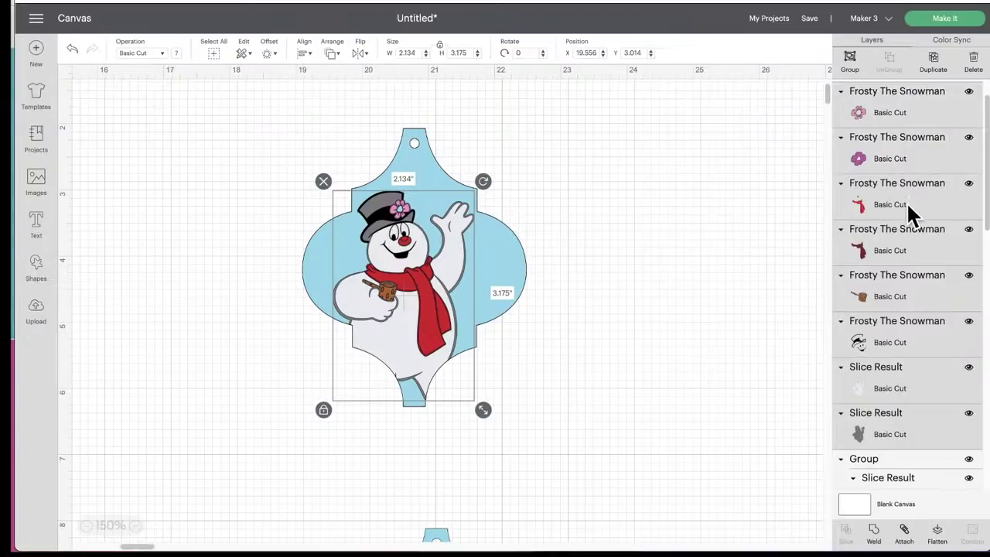
pyautogui.scroll(1, 908, 207)
pyautogui.keyDown('shift'); pyautogui.click(894, 102); pyautogui.keyUp('shift')
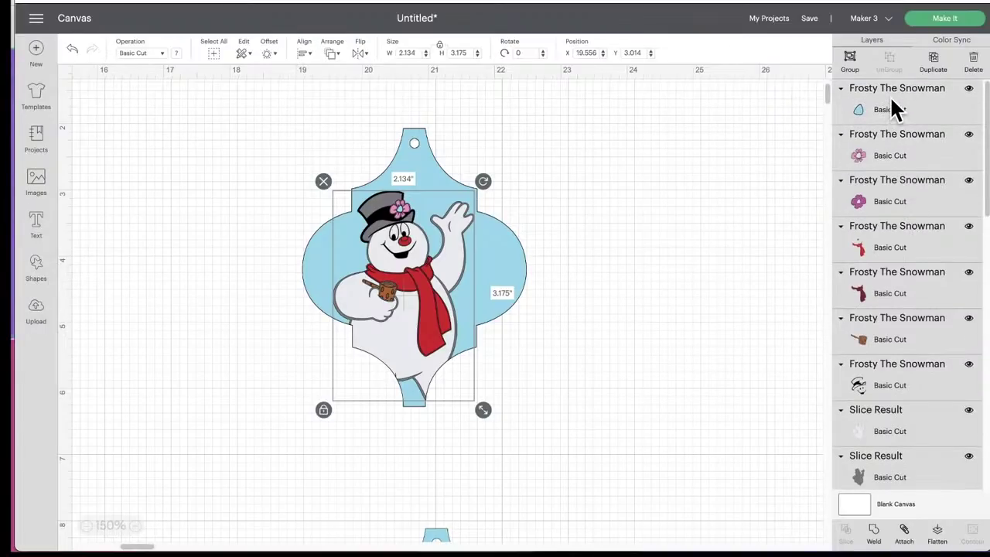
pyautogui.click(851, 62)
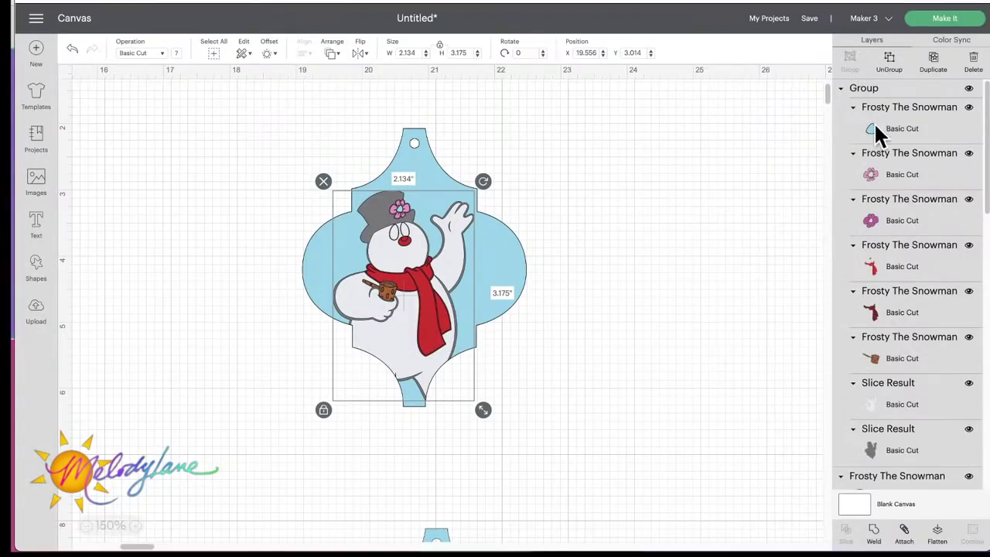
pyautogui.scroll(-1, 897, 203)
pyautogui.scroll(-4, 894, 194)
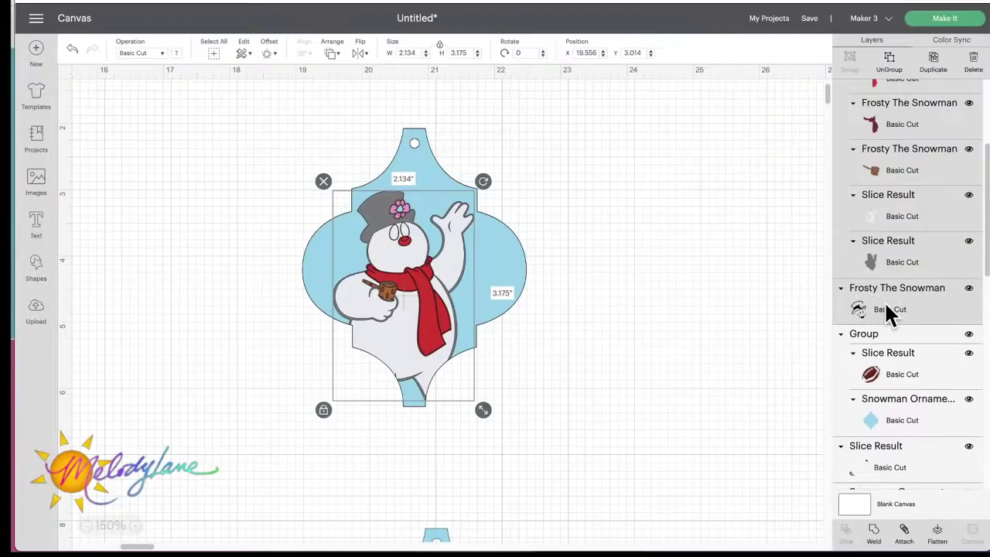
pyautogui.click(72, 50)
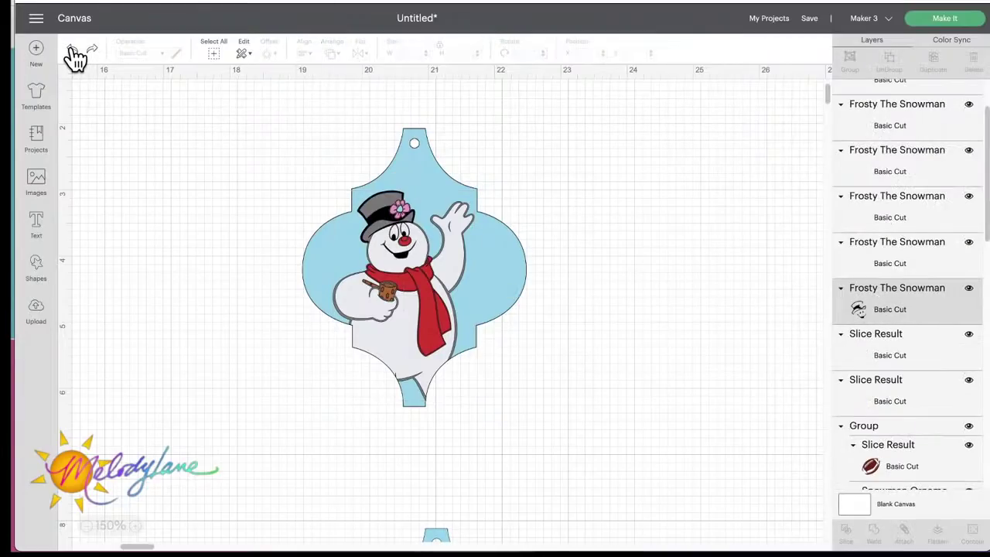
# Step: Retry grouping the complete Frosty layer set from the grey backing up to the blue detail, and undo it
pyautogui.keyDown('shift'); pyautogui.click(870, 391); pyautogui.keyUp('shift')
pyautogui.keyDown('shift'); pyautogui.click(874, 352); pyautogui.keyUp('shift')
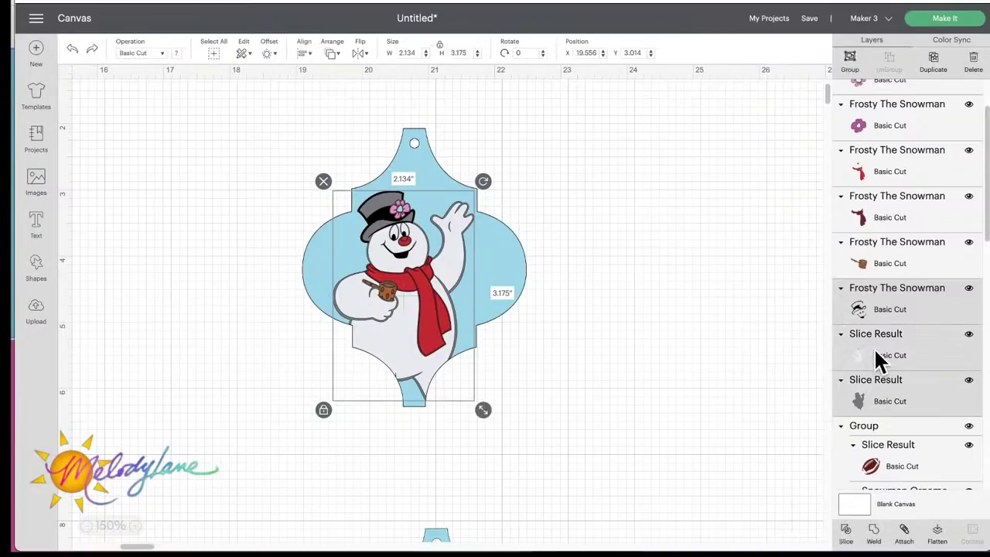
pyautogui.keyDown('shift'); pyautogui.click(860, 251); pyautogui.keyUp('shift')
pyautogui.keyDown('shift'); pyautogui.click(866, 216); pyautogui.keyUp('shift')
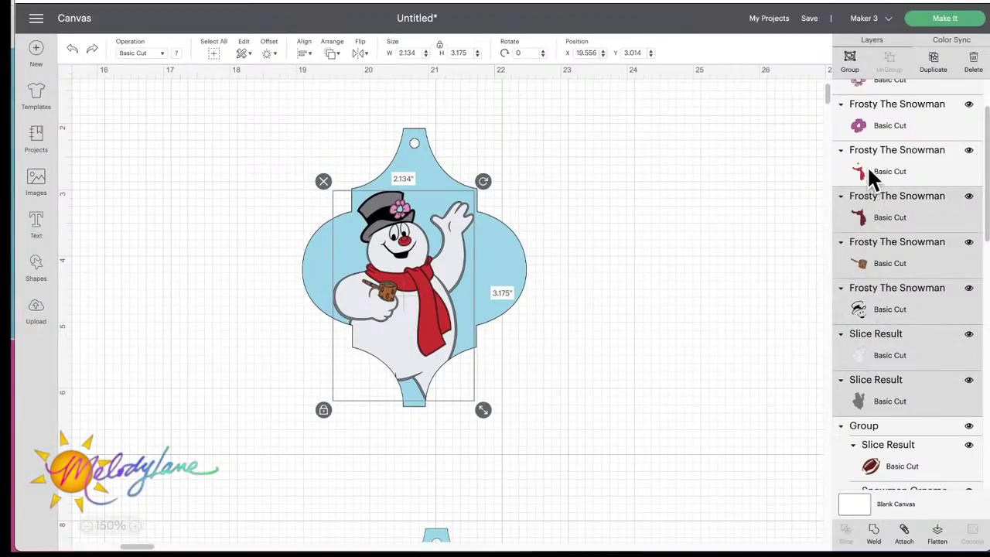
pyautogui.keyDown('shift'); pyautogui.click(866, 166); pyautogui.keyUp('shift')
pyautogui.keyDown('shift'); pyautogui.click(851, 124); pyautogui.keyUp('shift')
pyautogui.scroll(2, 865, 109)
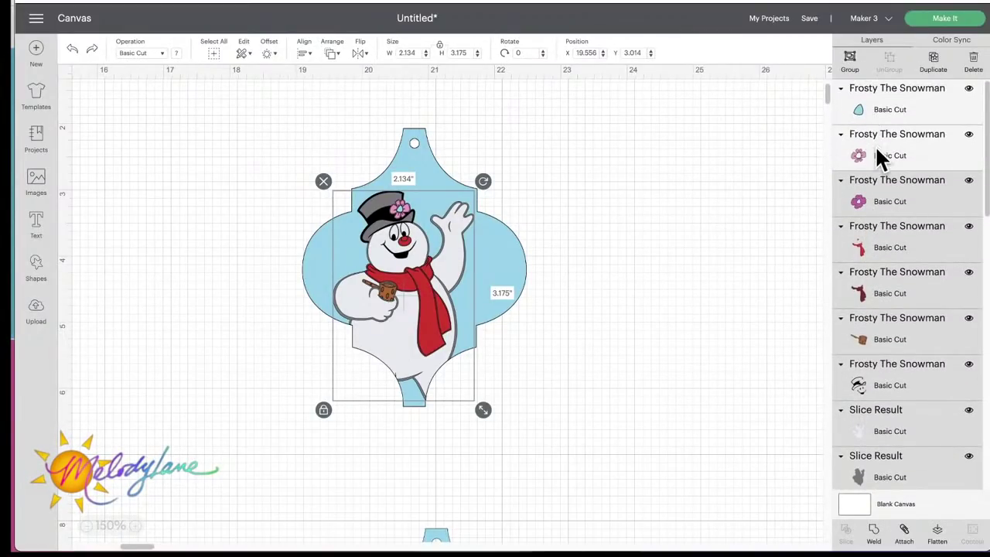
pyautogui.keyDown('shift'); pyautogui.click(877, 148); pyautogui.keyUp('shift')
pyautogui.keyDown('shift'); pyautogui.click(883, 90); pyautogui.keyUp('shift')
pyautogui.click(851, 62)
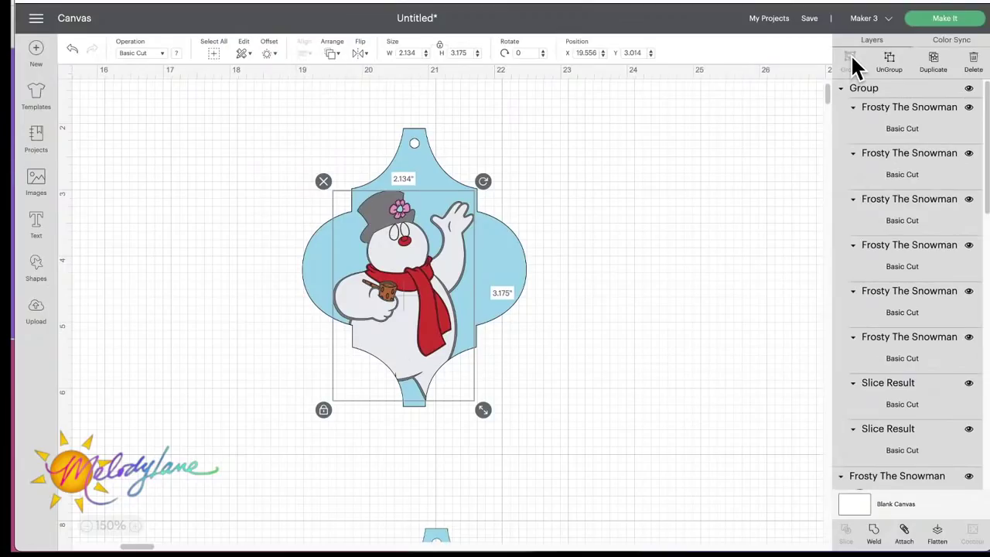
pyautogui.scroll(-2, 884, 289)
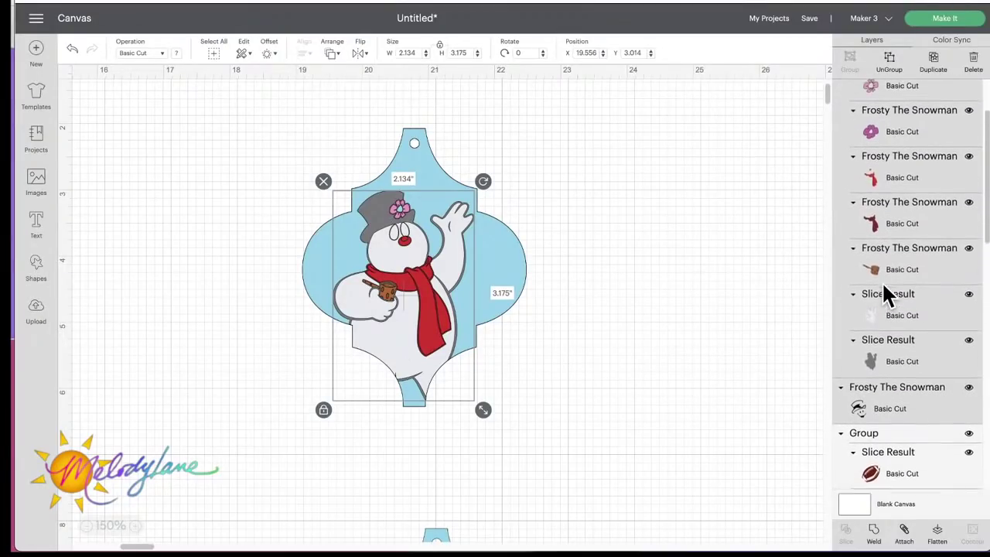
pyautogui.scroll(1, 887, 294)
pyautogui.click(72, 51)
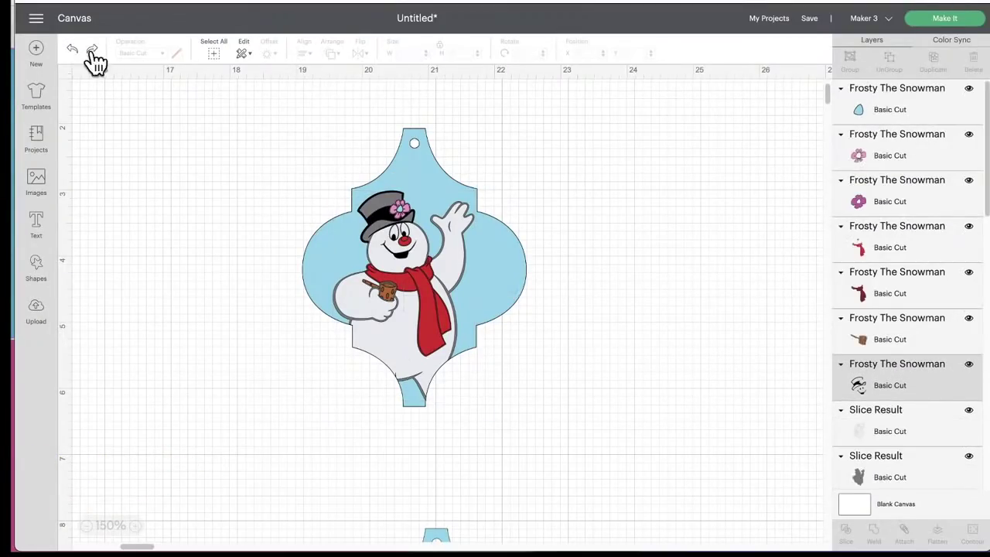
# Step: Group the Frosty The Snowman detail layers with the white body slice, leaving the grey backing out of the group
pyautogui.click(882, 333)
pyautogui.click(875, 381)
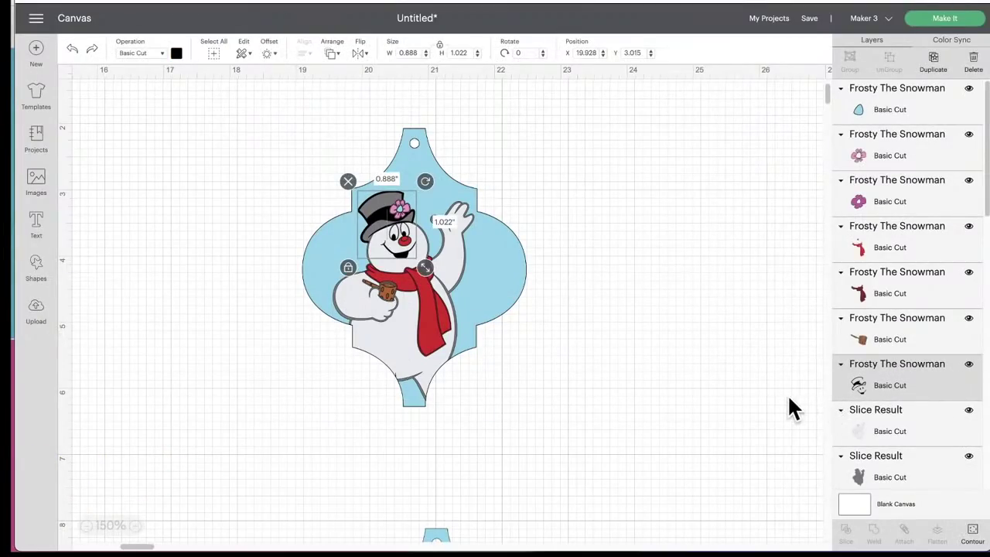
pyautogui.click(788, 395)
pyautogui.click(868, 375)
pyautogui.click(882, 413)
pyautogui.click(888, 372)
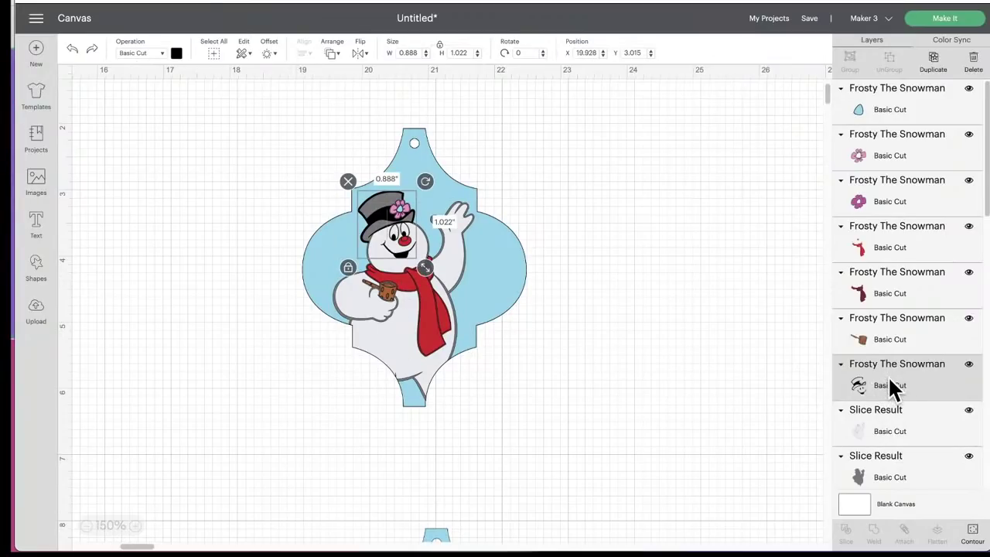
pyautogui.keyDown('shift'); pyautogui.click(878, 423); pyautogui.keyUp('shift')
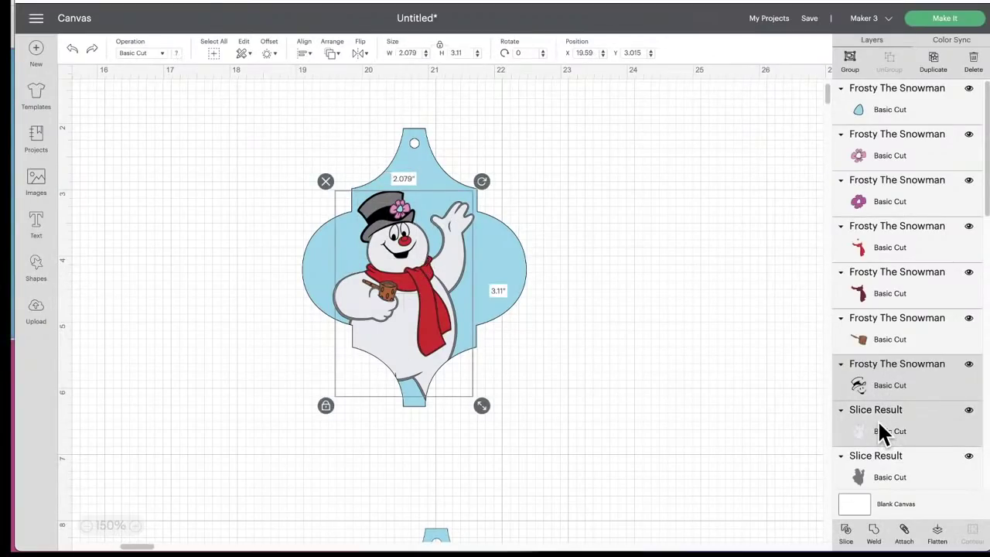
pyautogui.keyDown('shift'); pyautogui.click(889, 316); pyautogui.keyUp('shift')
pyautogui.keyDown('shift'); pyautogui.click(885, 280); pyautogui.keyUp('shift')
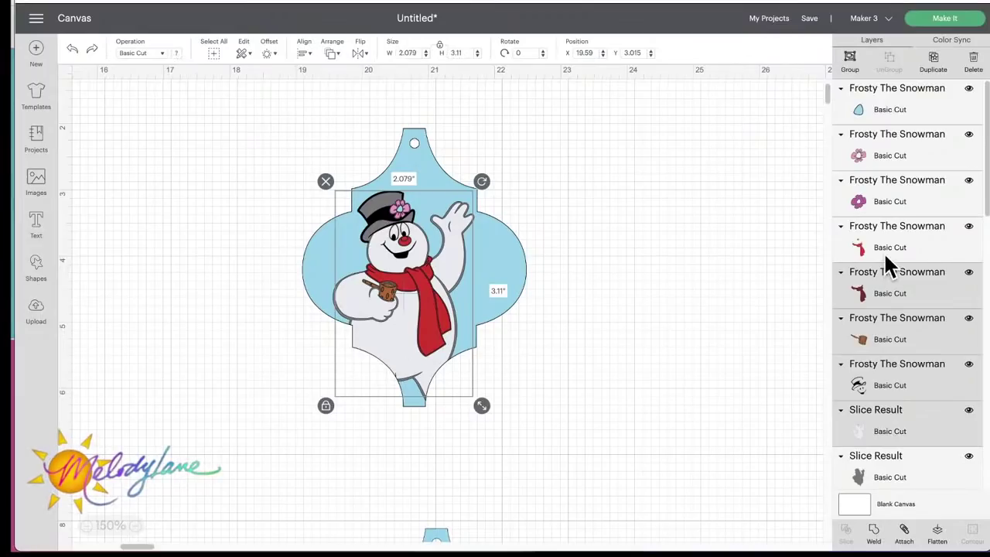
pyautogui.keyDown('shift'); pyautogui.click(883, 251); pyautogui.keyUp('shift')
pyautogui.keyDown('shift'); pyautogui.click(888, 199); pyautogui.keyUp('shift')
pyautogui.keyDown('shift'); pyautogui.click(884, 151); pyautogui.keyUp('shift')
pyautogui.keyDown('shift'); pyautogui.click(874, 106); pyautogui.keyUp('shift')
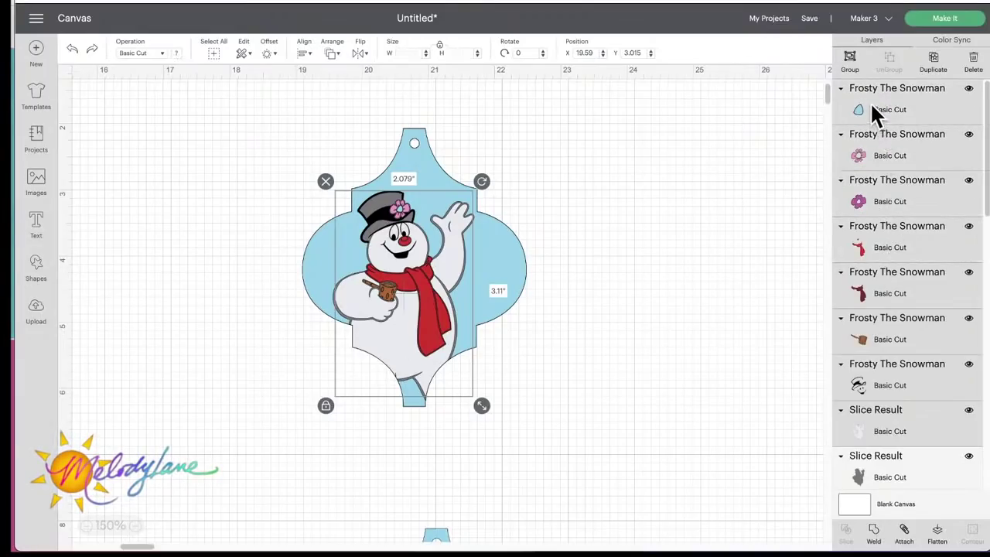
pyautogui.click(849, 58)
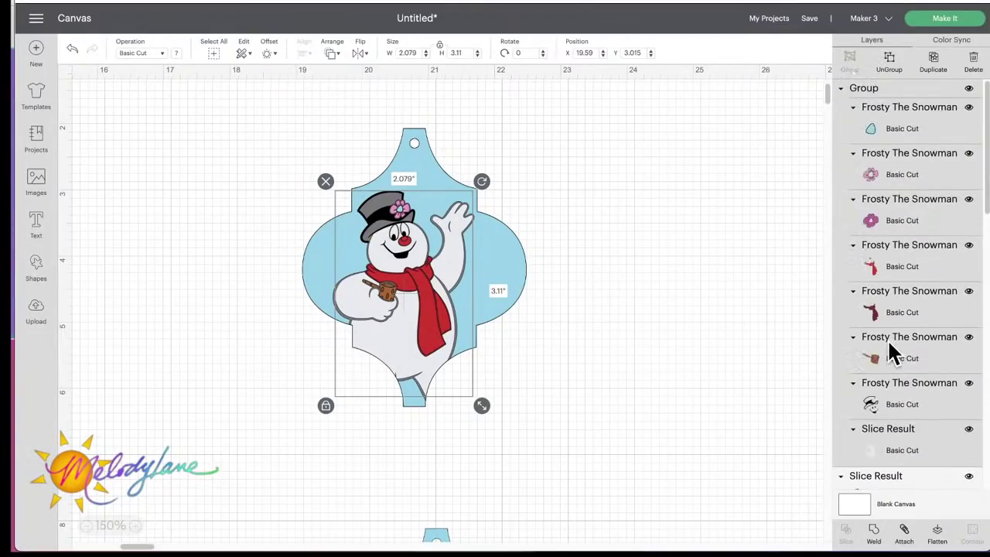
# Step: Move the grouped snowman off the ornament into empty canvas and align the grey backing behind it
pyautogui.scroll(-1, 887, 339)
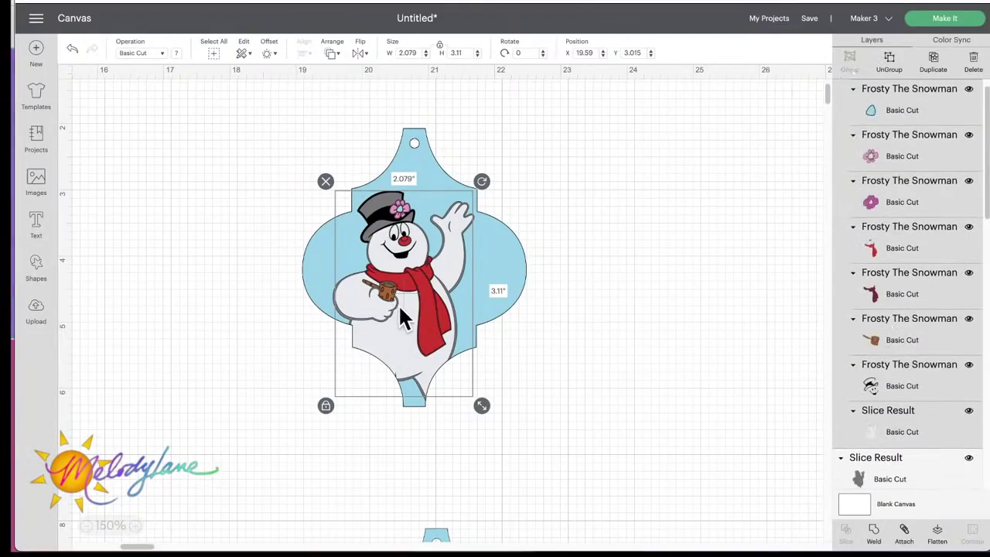
pyautogui.moveTo(404, 313); pyautogui.dragTo(614, 292)
pyautogui.click(490, 300)
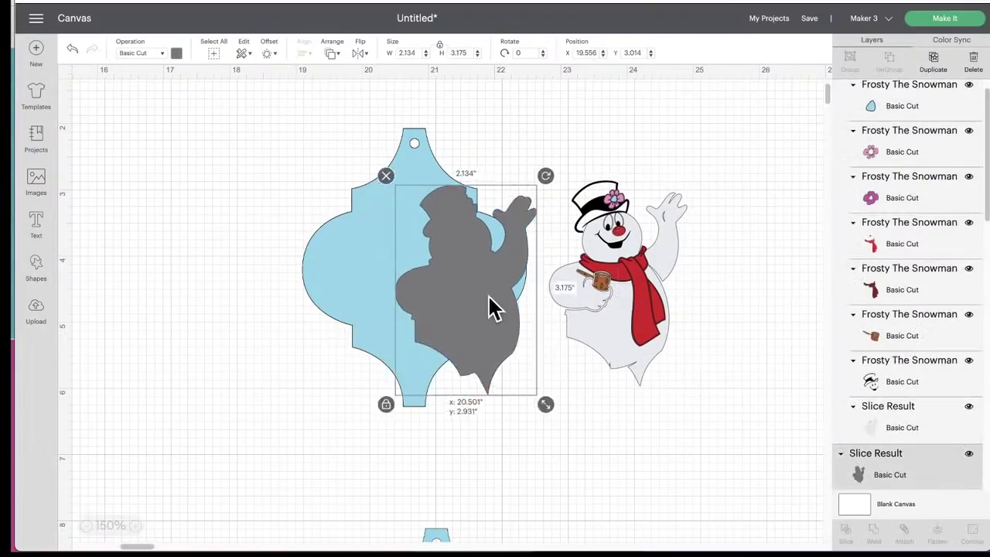
pyautogui.moveTo(495, 308); pyautogui.dragTo(605, 292)
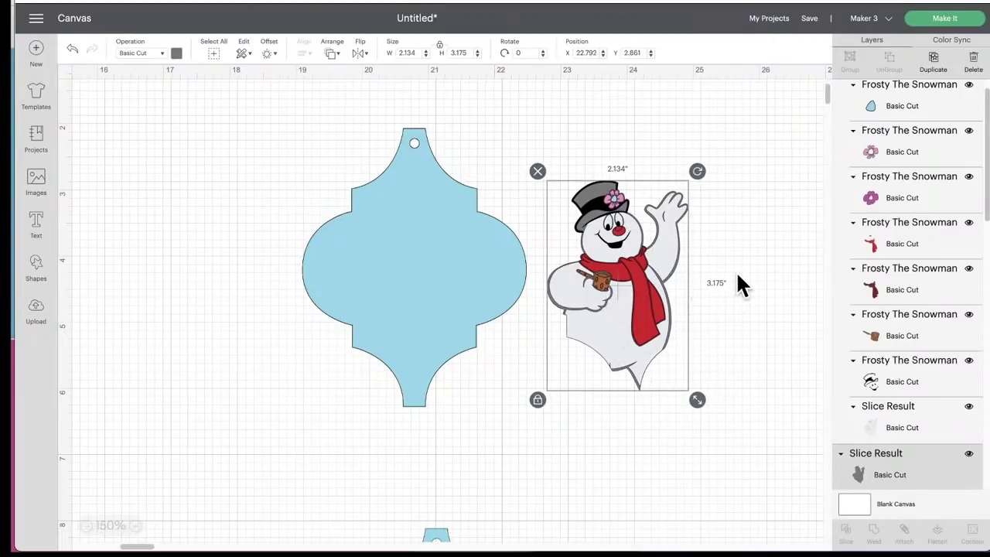
# Step: Group the snowman group together with its grey backing
pyautogui.moveTo(740, 284); pyautogui.dragTo(641, 266)
pyautogui.press('super+g')
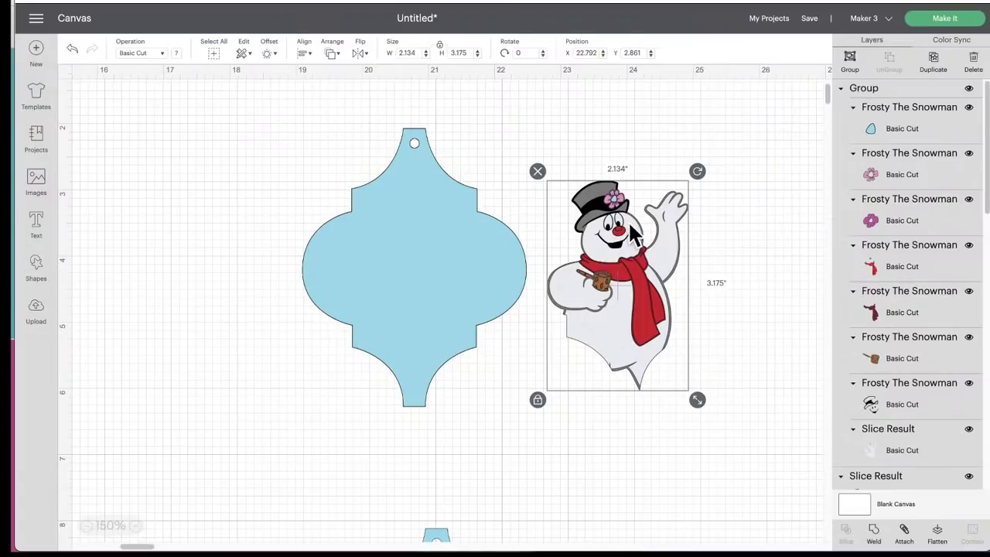
pyautogui.click(854, 65)
# Step: Place the assembled snowman back on the blue ornament and flatten it into a Print Then Cut image
pyautogui.moveTo(621, 300); pyautogui.dragTo(401, 299)
pyautogui.click(938, 535)
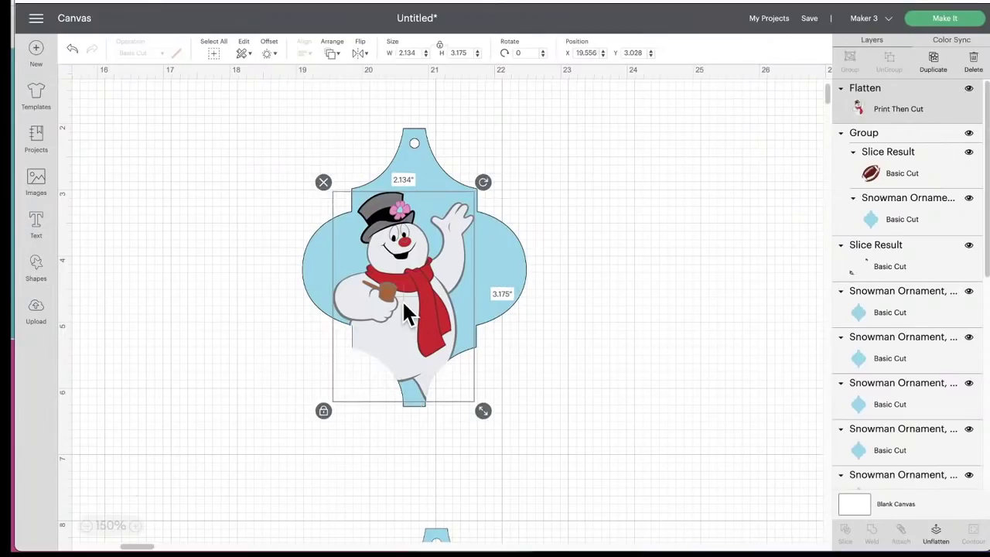
pyautogui.click(625, 315)
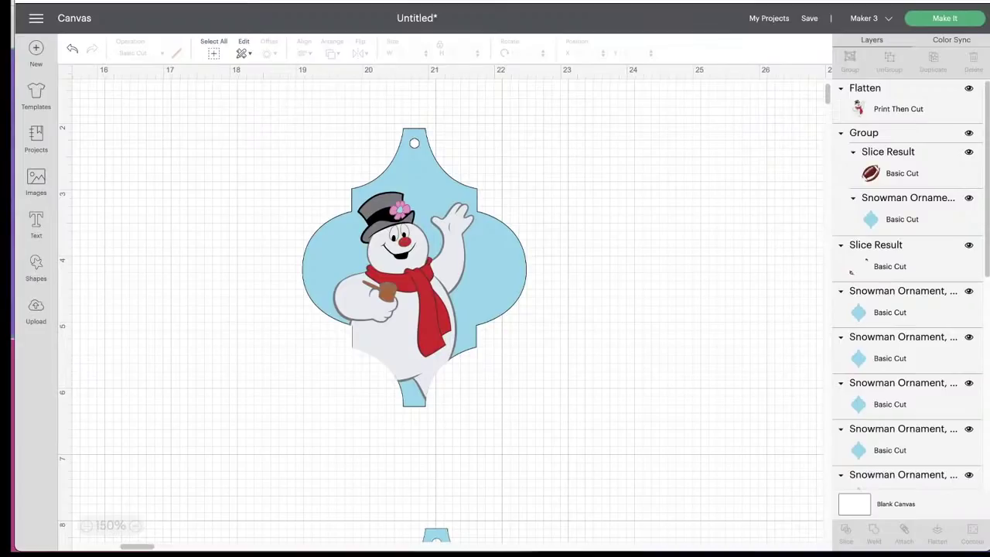
# Step: Ungroup the football ornament and move the trimmed football into the empty space beside its blank ornament
pyautogui.click(870, 172)
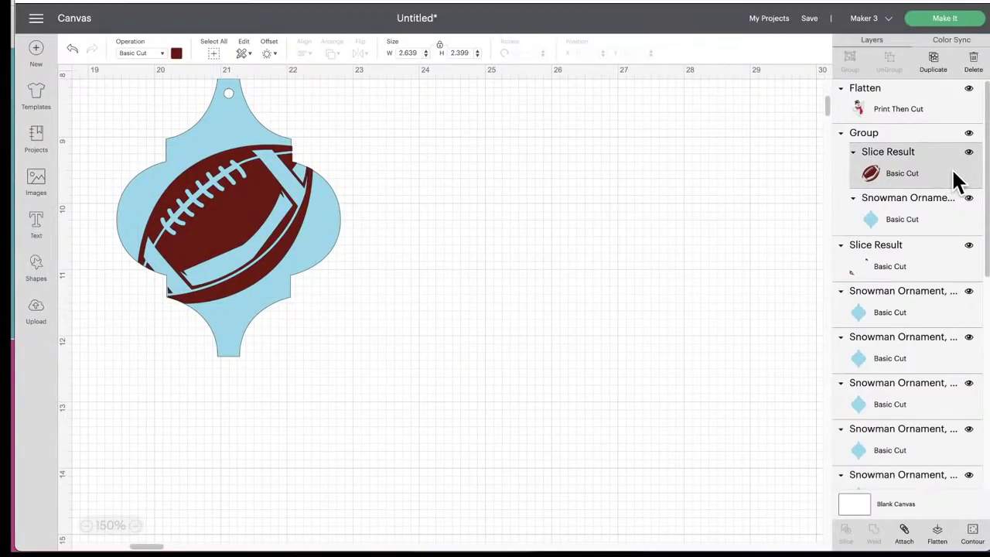
pyautogui.moveTo(243, 203); pyautogui.dragTo(305, 224)
pyautogui.click(888, 71)
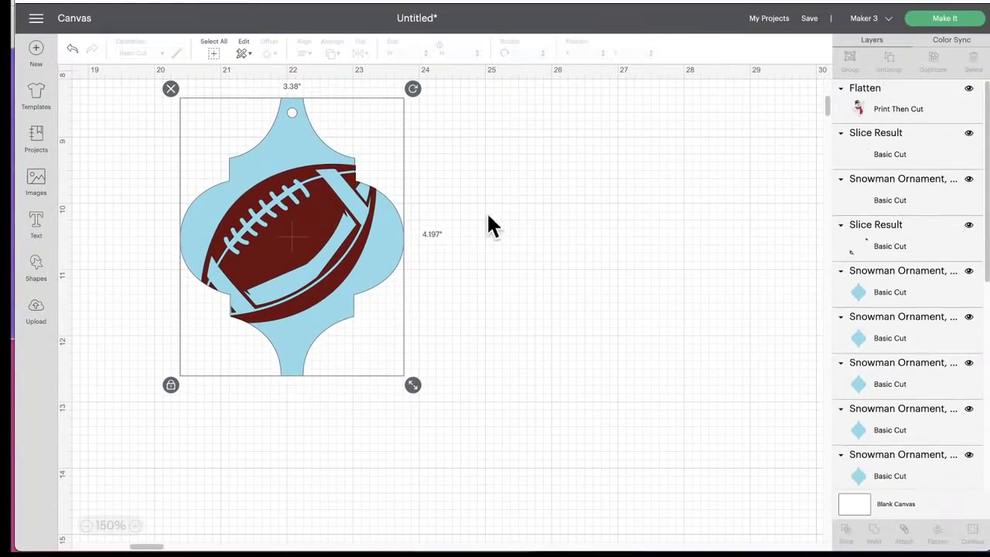
pyautogui.moveTo(340, 251); pyautogui.dragTo(581, 280)
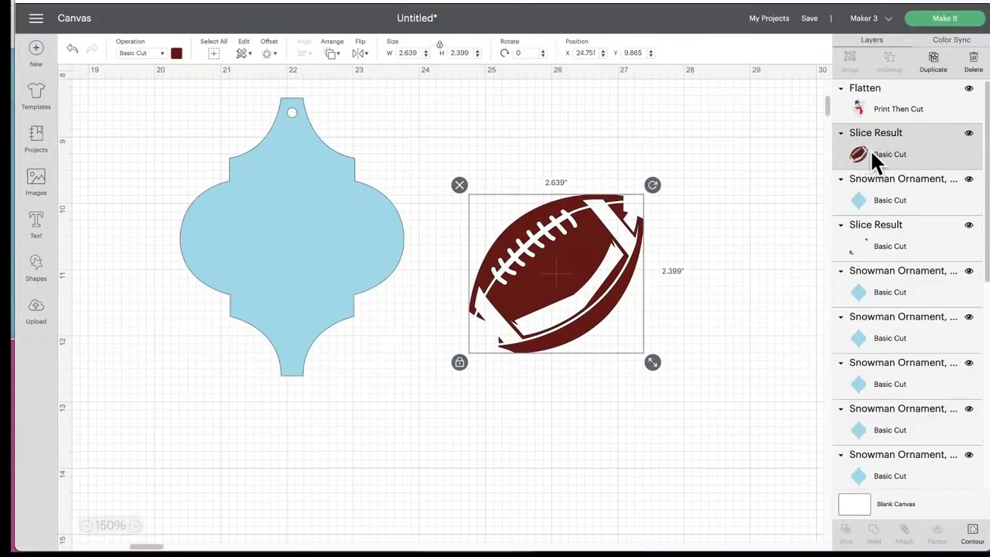
pyautogui.scroll(-3, 855, 189)
pyautogui.scroll(3, 856, 189)
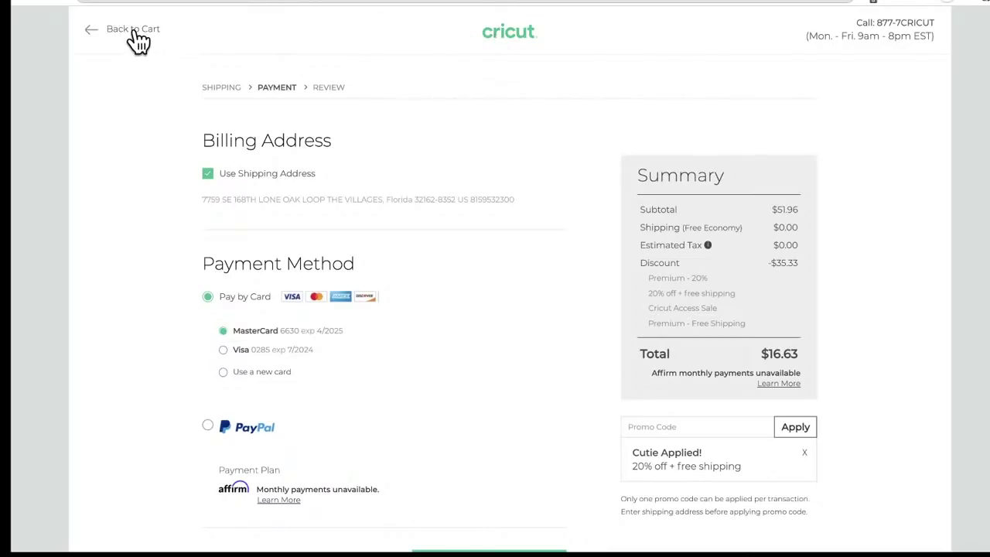
# Step: In the Cricut shop, return from checkout to the cart and browse the Maker-only Materials, including basswood, leather, kraft board and chipboard
pyautogui.click(135, 32)
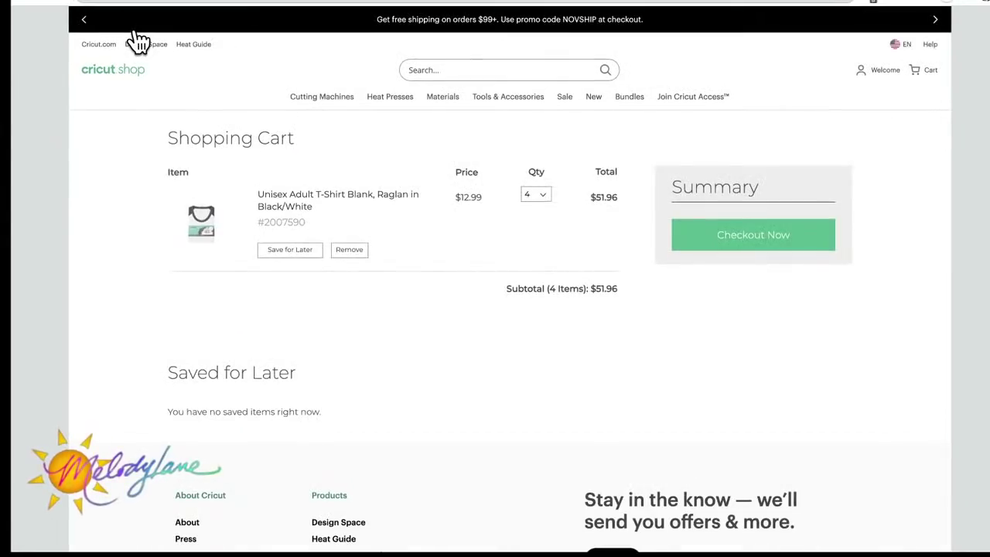
pyautogui.moveTo(435, 108)
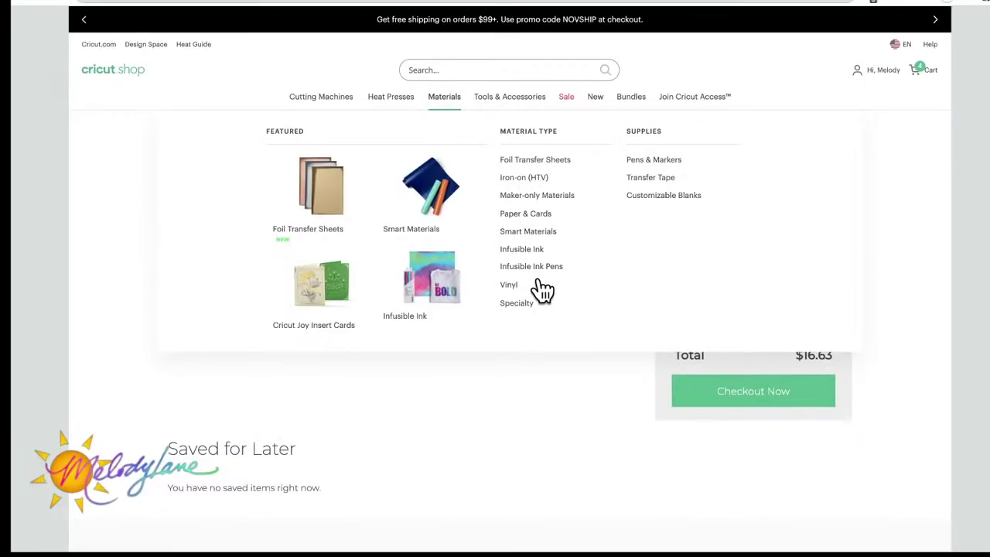
pyautogui.click(535, 196)
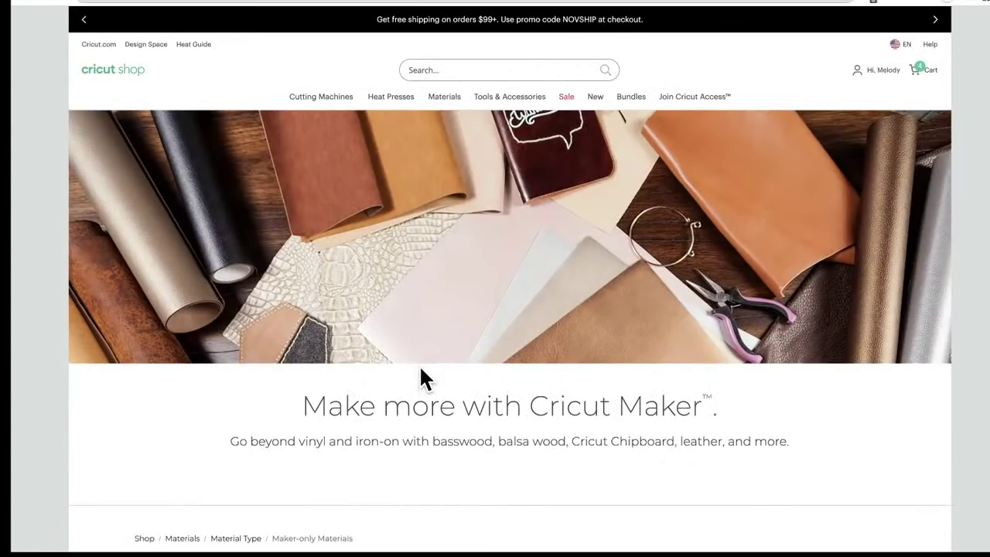
pyautogui.scroll(-7, 419, 371)
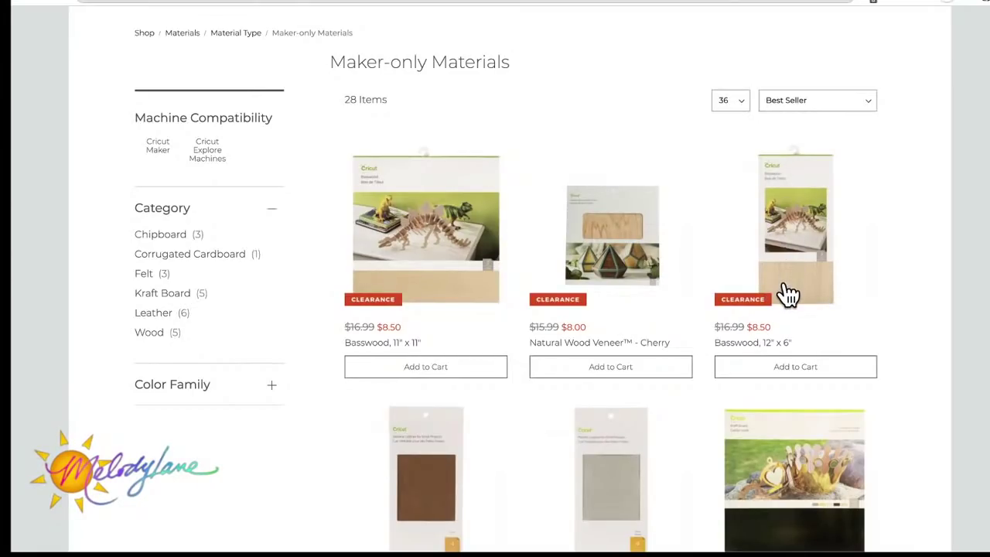
pyautogui.scroll(-3, 784, 310)
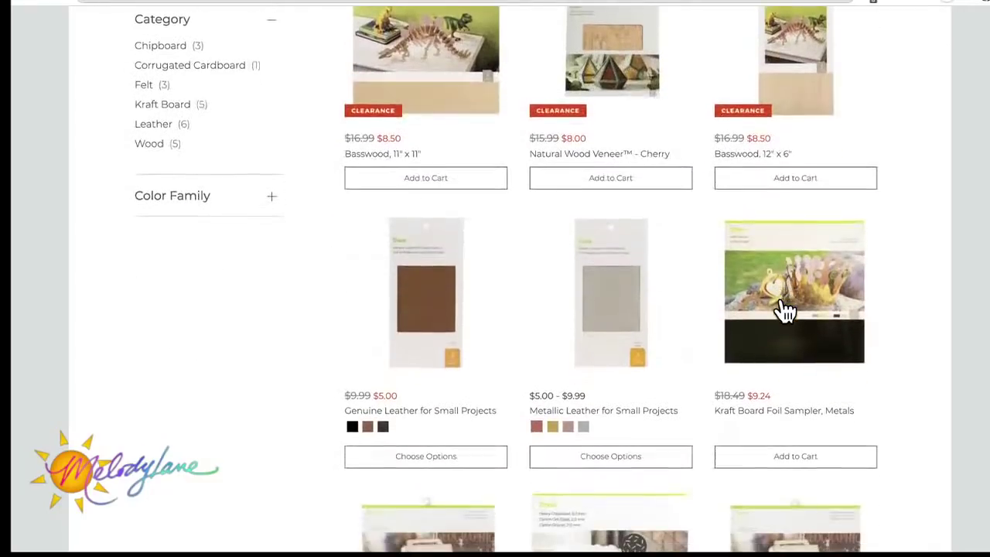
pyautogui.scroll(-3, 785, 309)
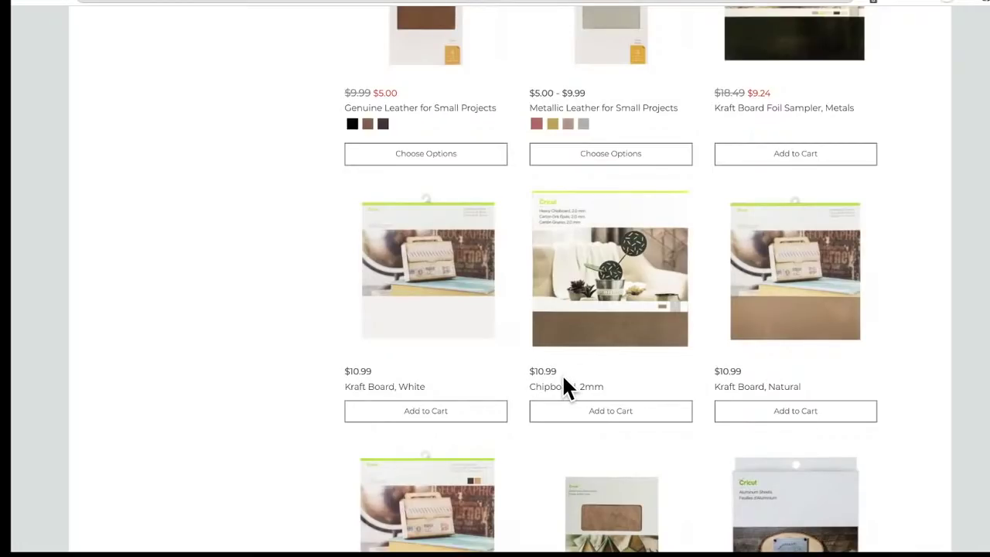
# Step: Look through the full Maker-only Materials listing, from kraft board and wood veneer to aluminum, felt and leather, and return to the basswood products
pyautogui.scroll(-5, 564, 379)
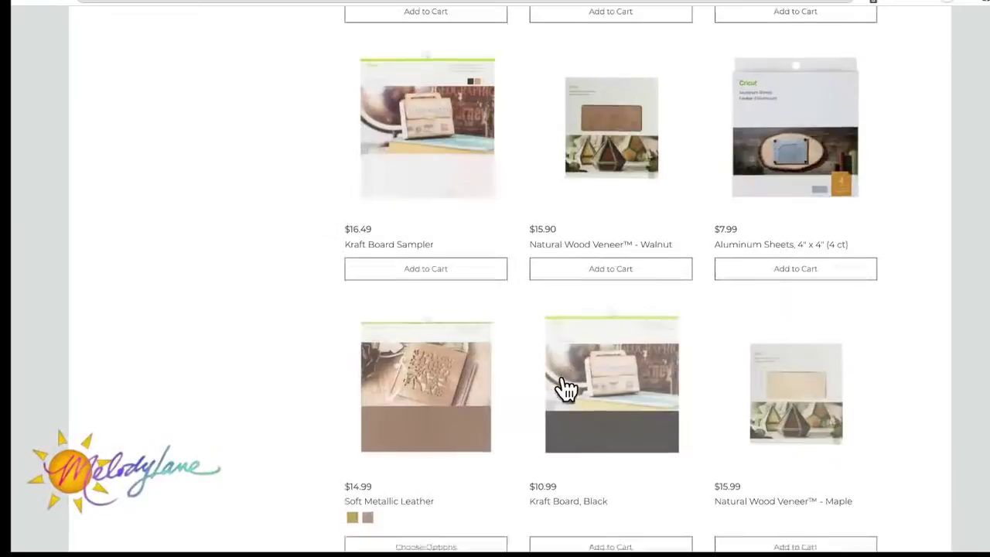
pyautogui.scroll(-9, 564, 384)
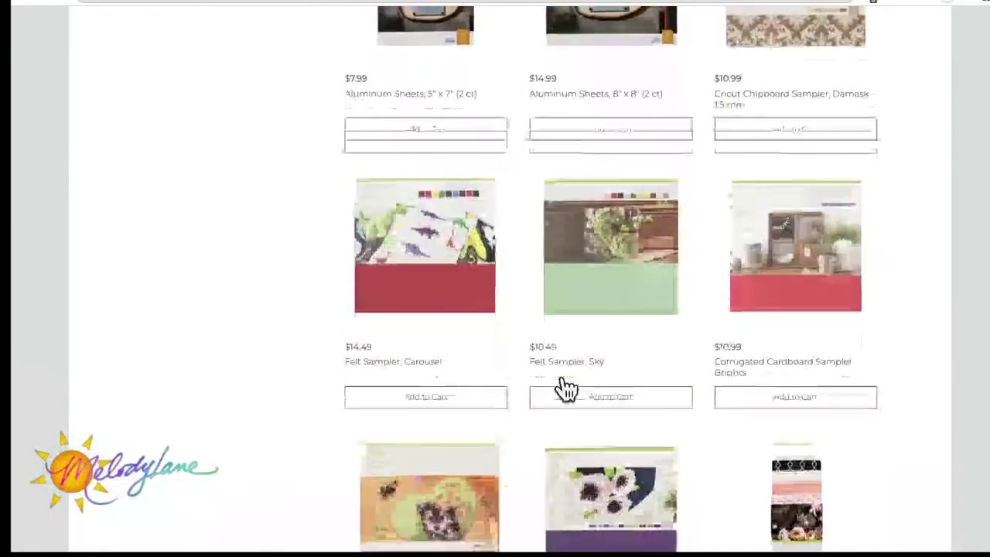
pyautogui.scroll(-4, 565, 389)
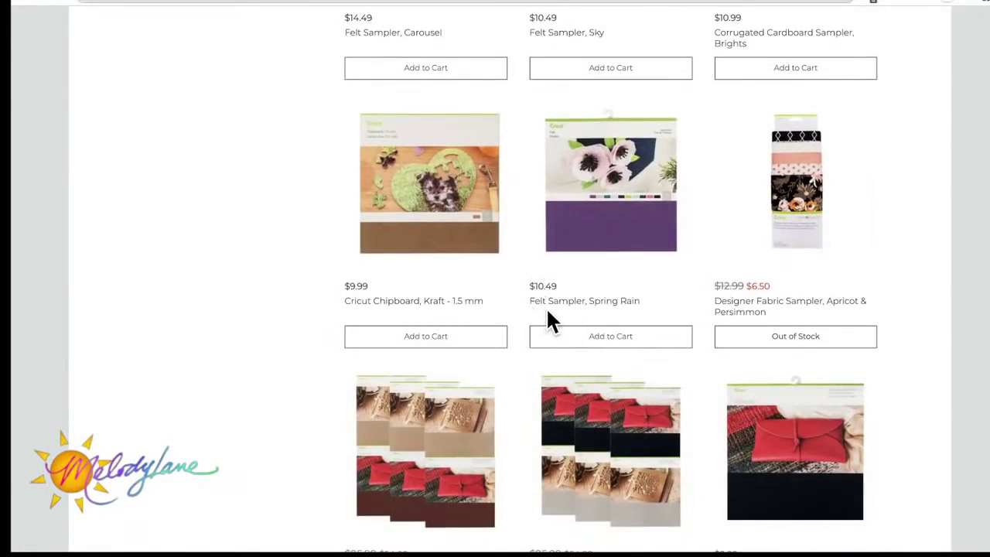
pyautogui.scroll(-2, 548, 311)
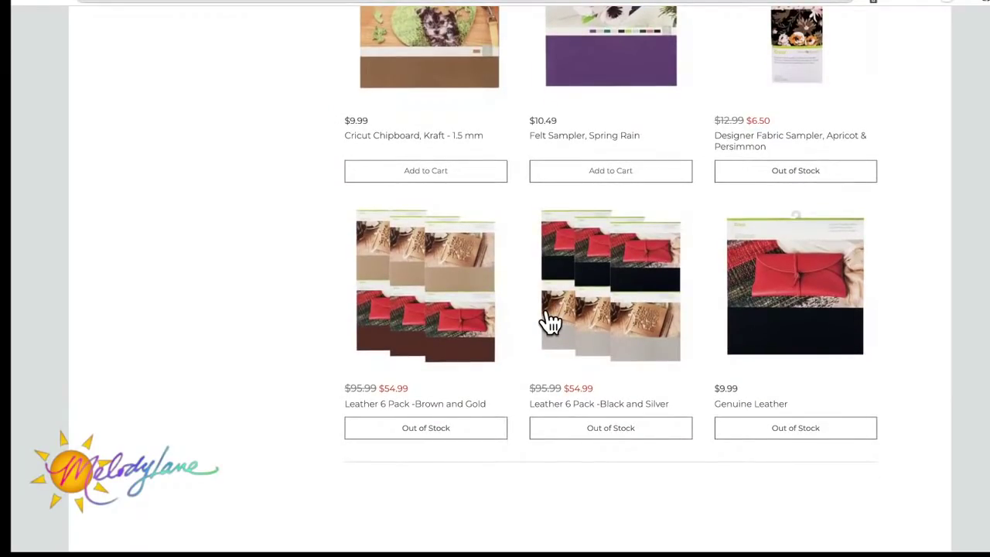
pyautogui.scroll(7, 550, 323)
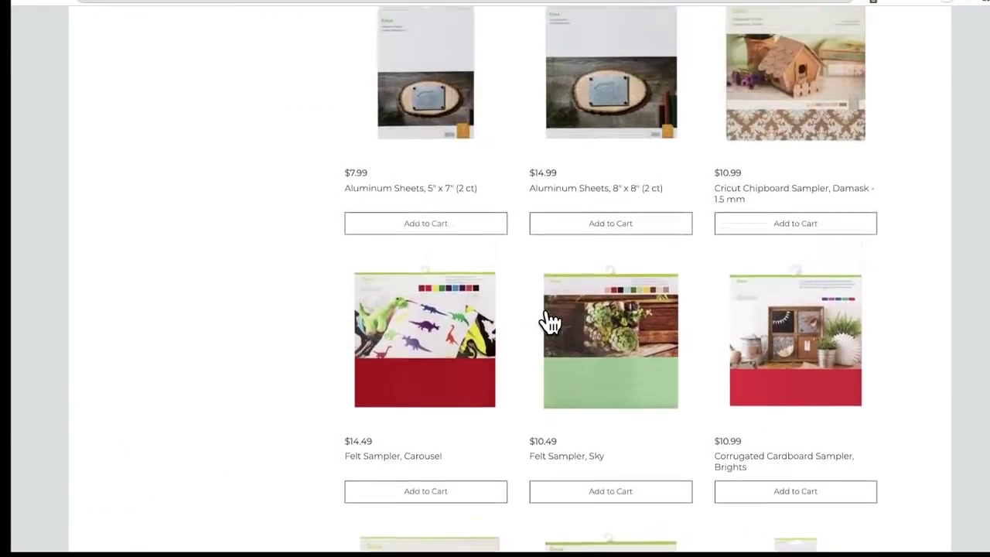
pyautogui.scroll(10, 550, 323)
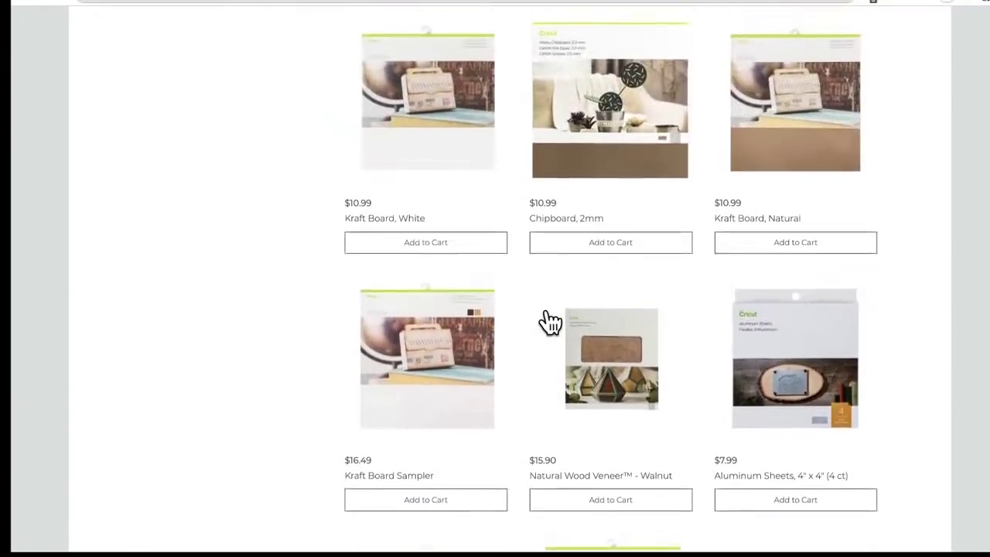
pyautogui.scroll(3, 550, 323)
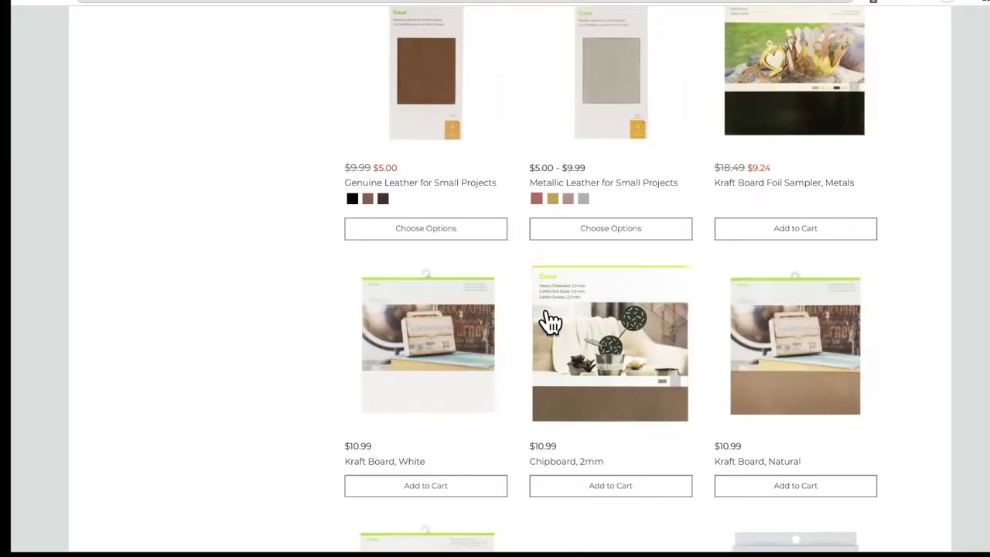
pyautogui.scroll(4, 550, 323)
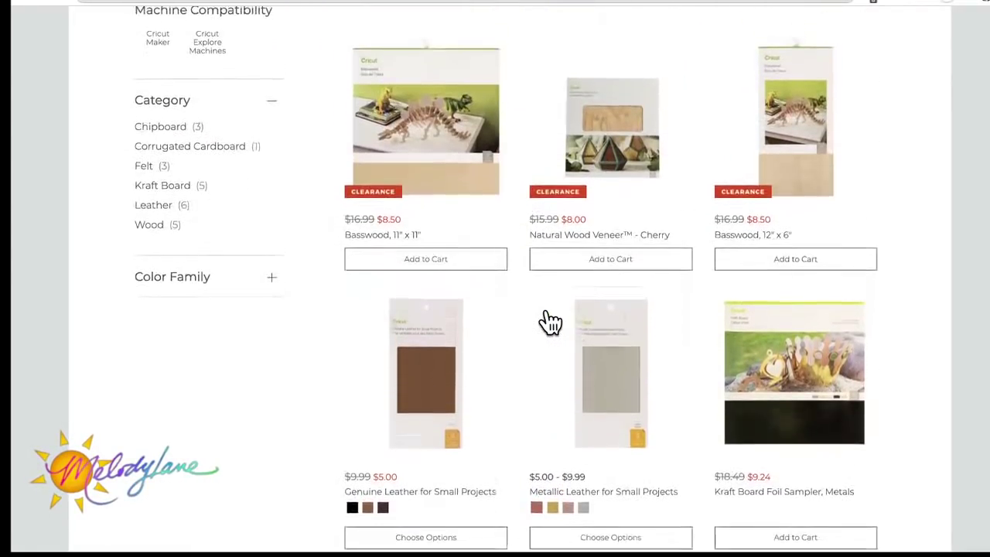
pyautogui.scroll(3, 550, 323)
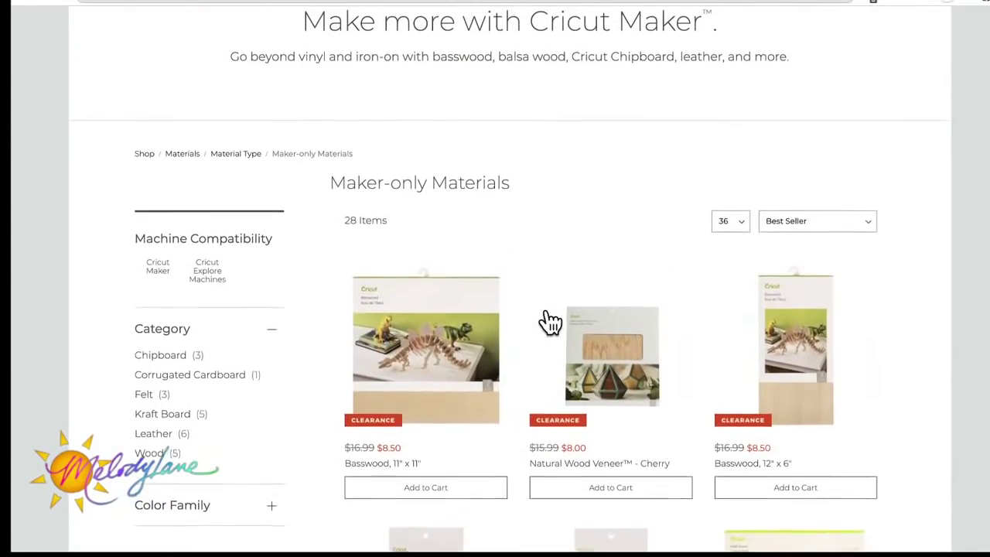
pyautogui.scroll(1, 550, 323)
pyautogui.scroll(-3, 550, 323)
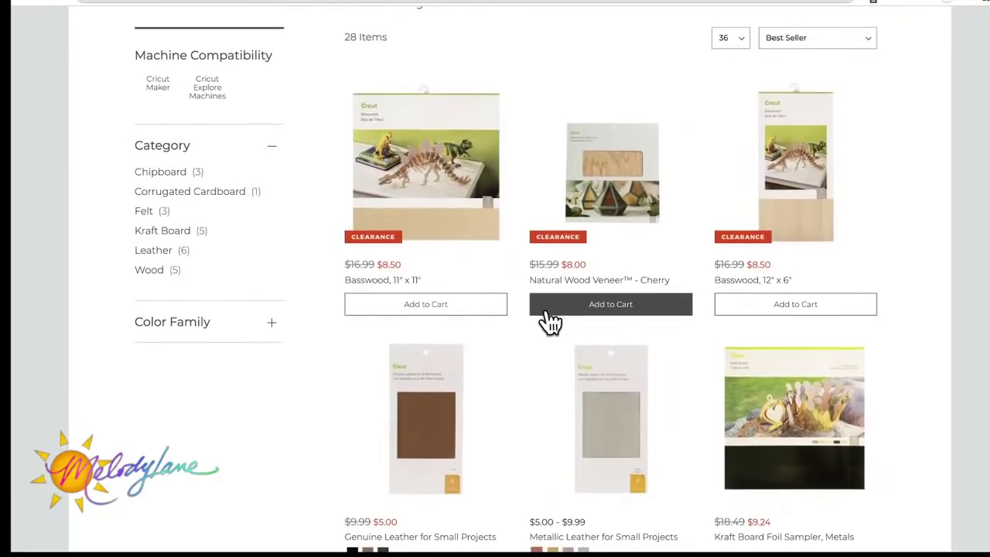
pyautogui.scroll(-1, 550, 323)
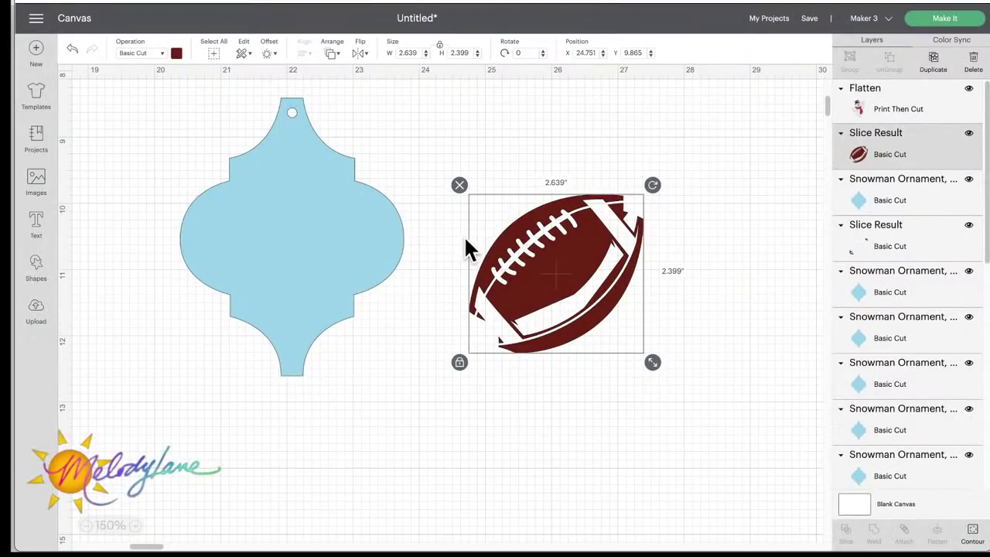
# Step: Switch to Cricut Design Space, open the Image Sets category of the image library and search it for "disney"
pyautogui.click(39, 186)
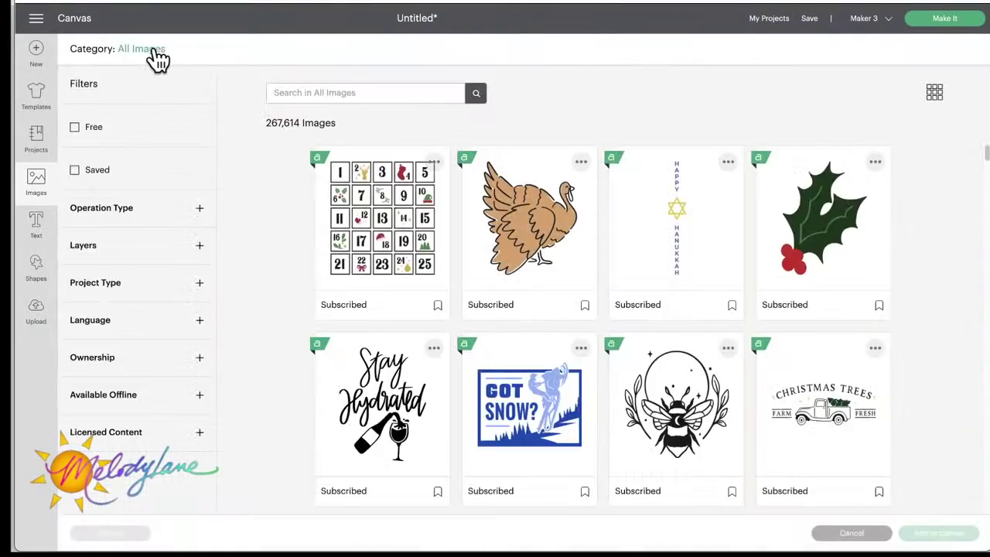
pyautogui.click(151, 51)
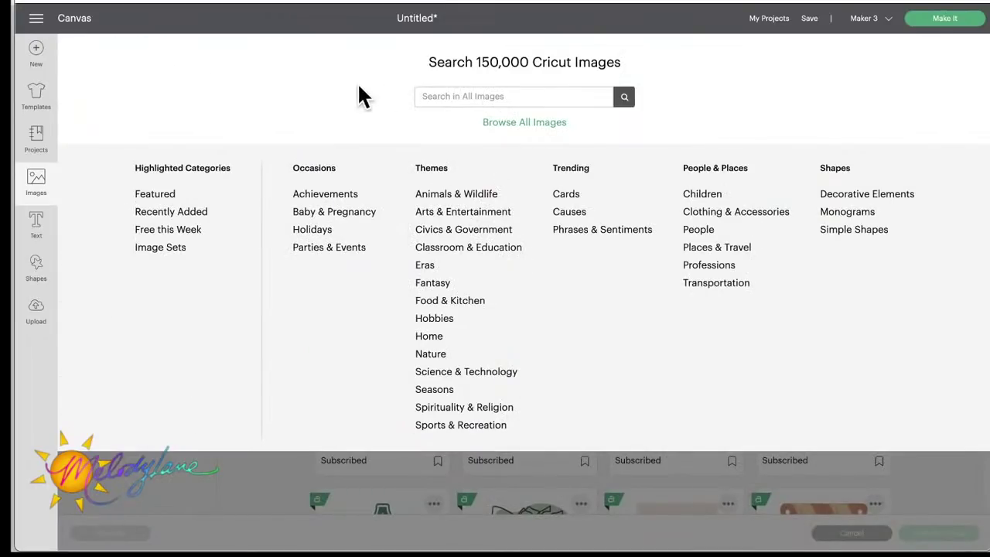
pyautogui.click(158, 247)
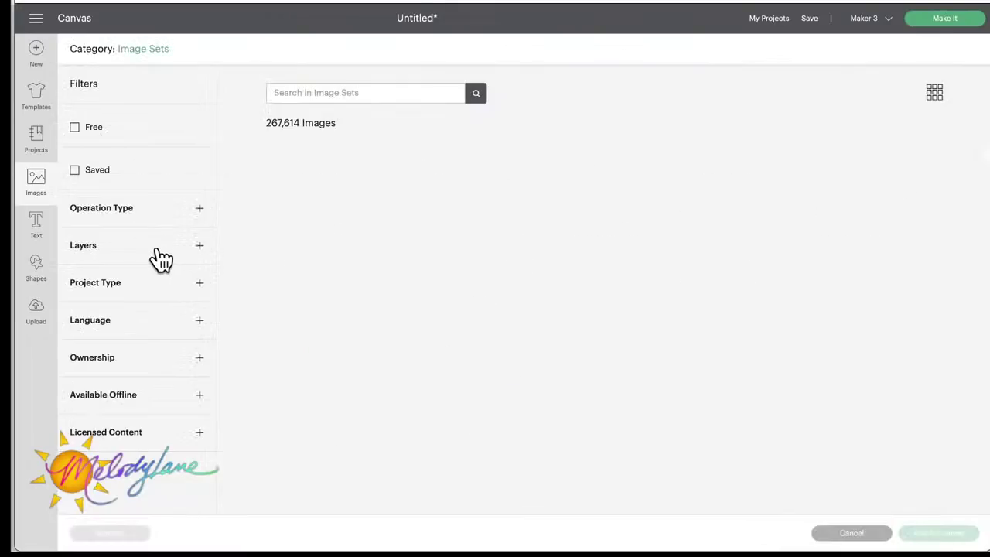
pyautogui.click(338, 91)
pyautogui.write('di')
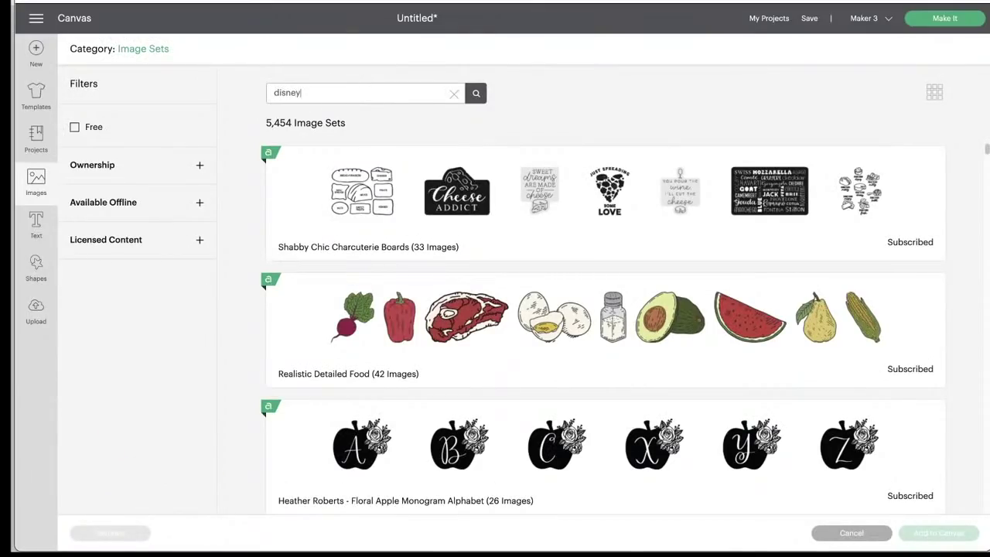
pyautogui.write('sney')
pyautogui.press('Return')
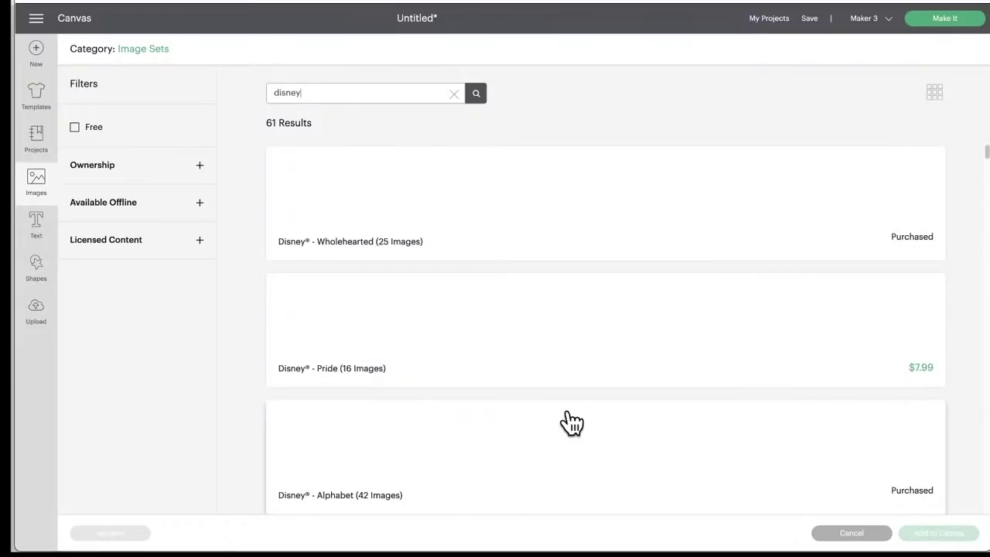
# Step: Browse the Disney image sets, including Coco, Zootopia, Cars, Classics and Frozen, and open the Disney - Villains set
pyautogui.scroll(-3, 573, 423)
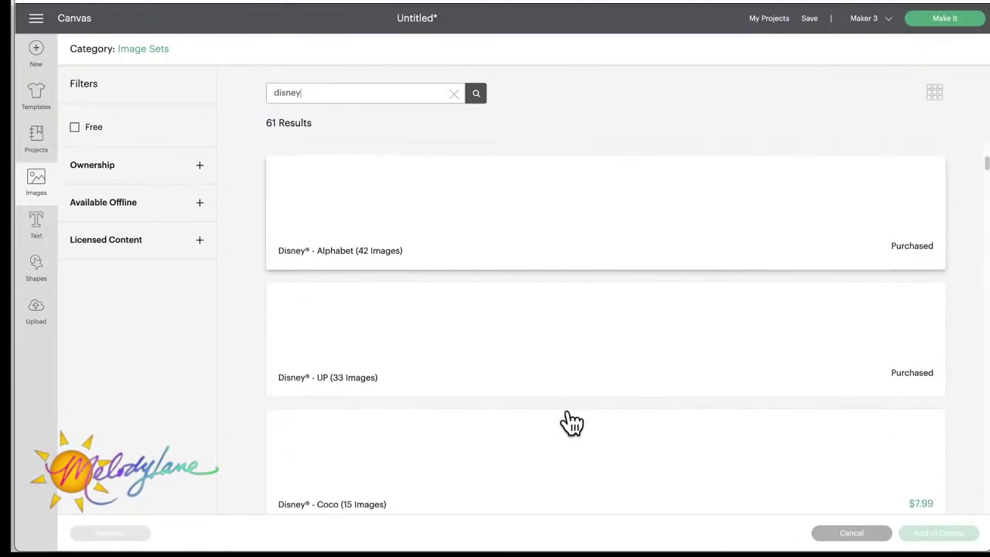
pyautogui.scroll(-2, 571, 417)
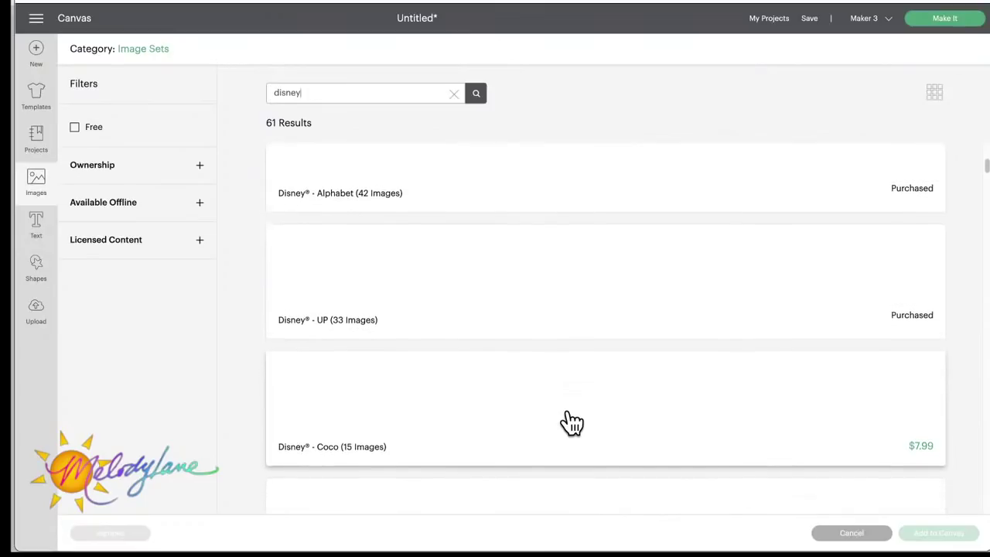
pyautogui.scroll(-3, 569, 412)
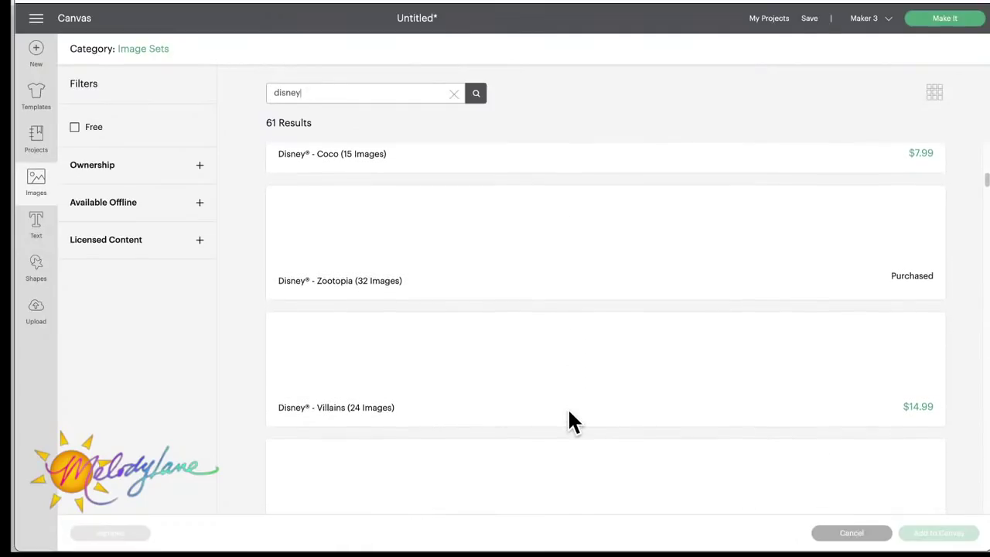
pyautogui.scroll(-3, 572, 423)
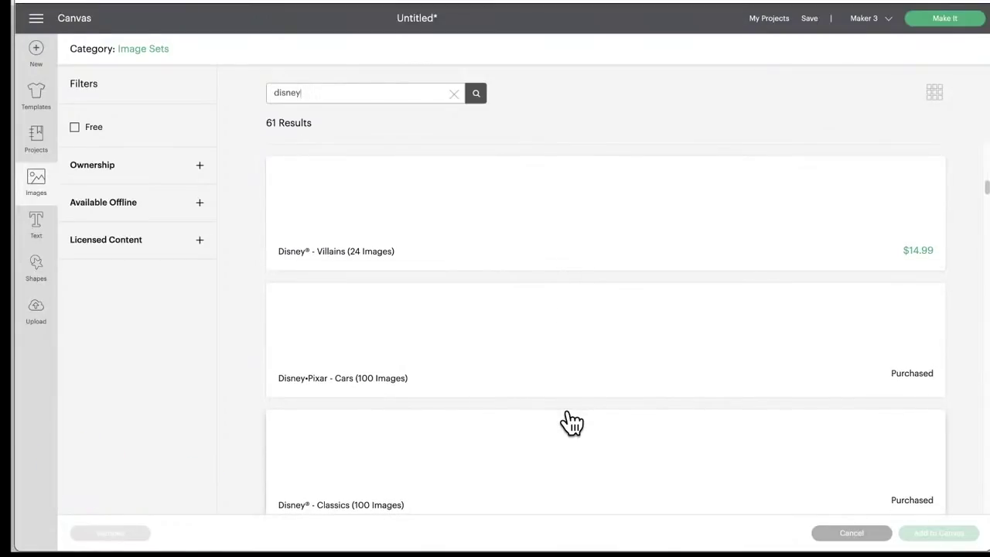
pyautogui.scroll(-2, 572, 423)
pyautogui.scroll(1, 572, 423)
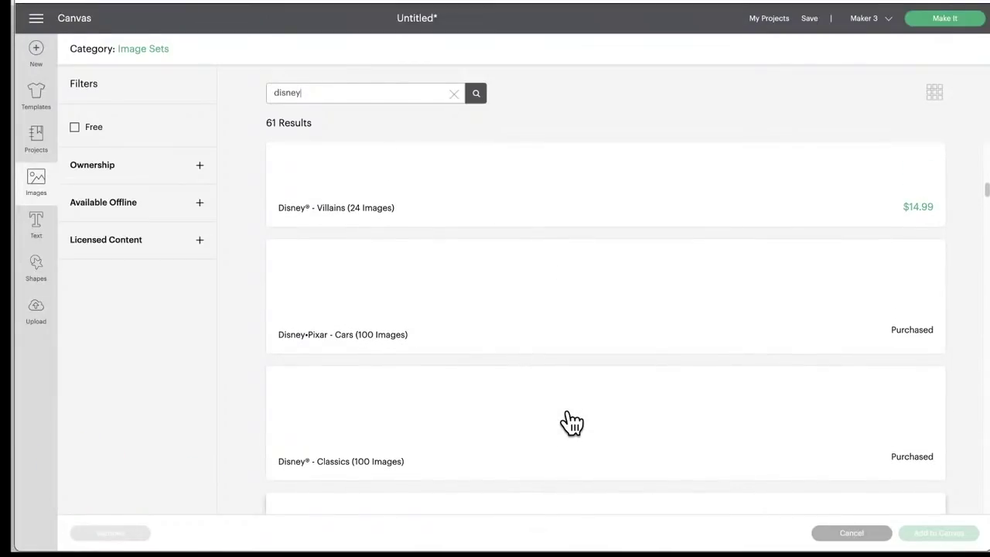
pyautogui.scroll(-1, 572, 423)
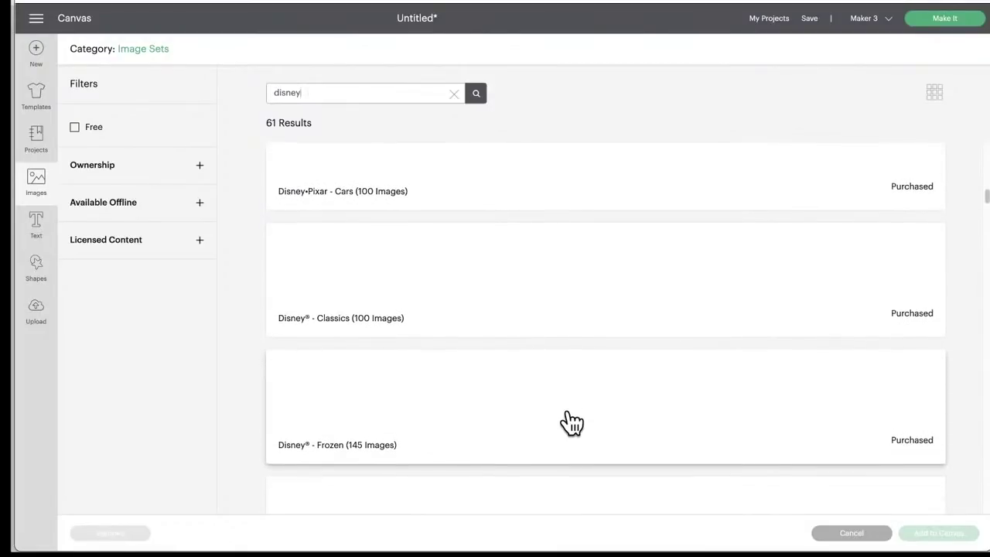
pyautogui.scroll(2, 572, 422)
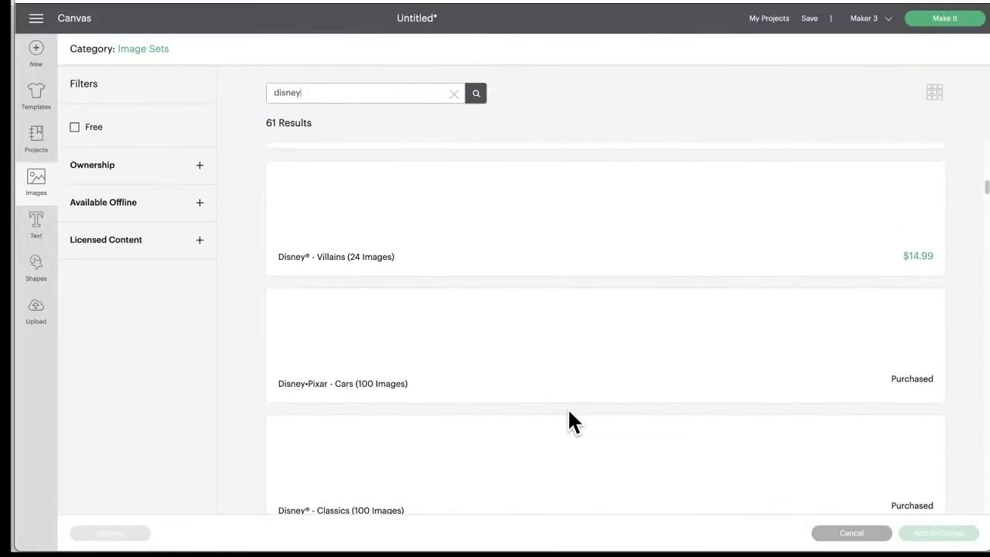
pyautogui.scroll(2, 567, 411)
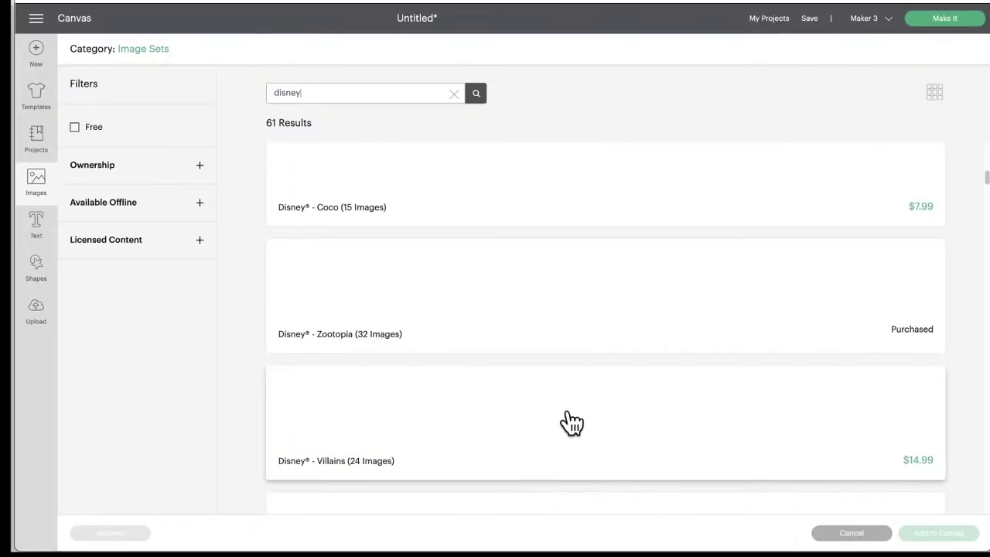
pyautogui.click(532, 424)
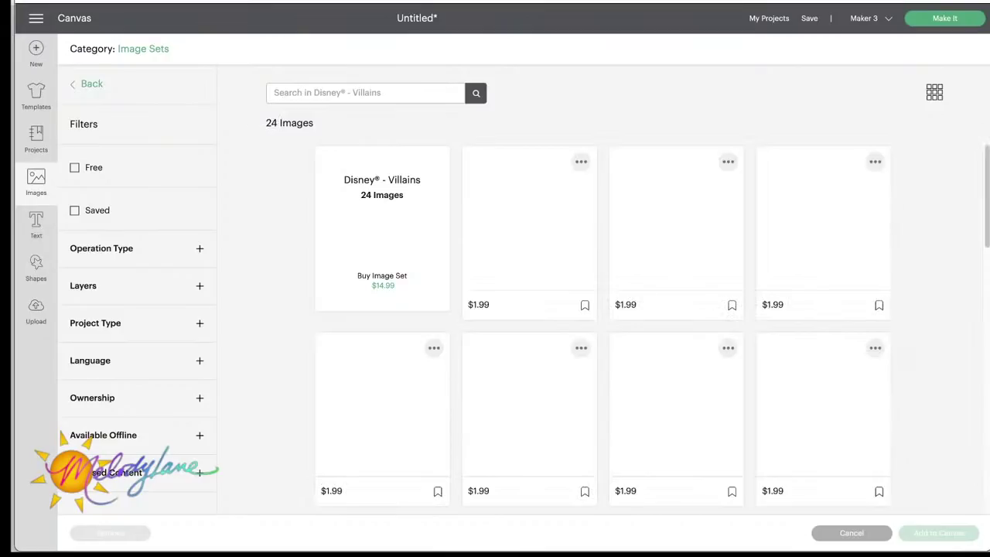
# Step: Check the details of the Witch and Evil Queen images in the Villains set and add the Evil Queen to the canvas
pyautogui.click(581, 162)
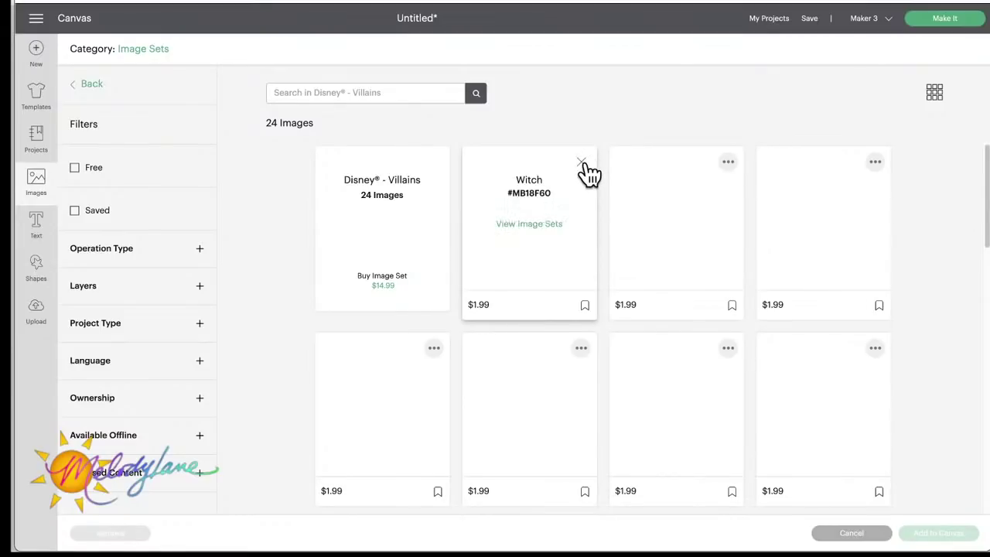
pyautogui.click(728, 162)
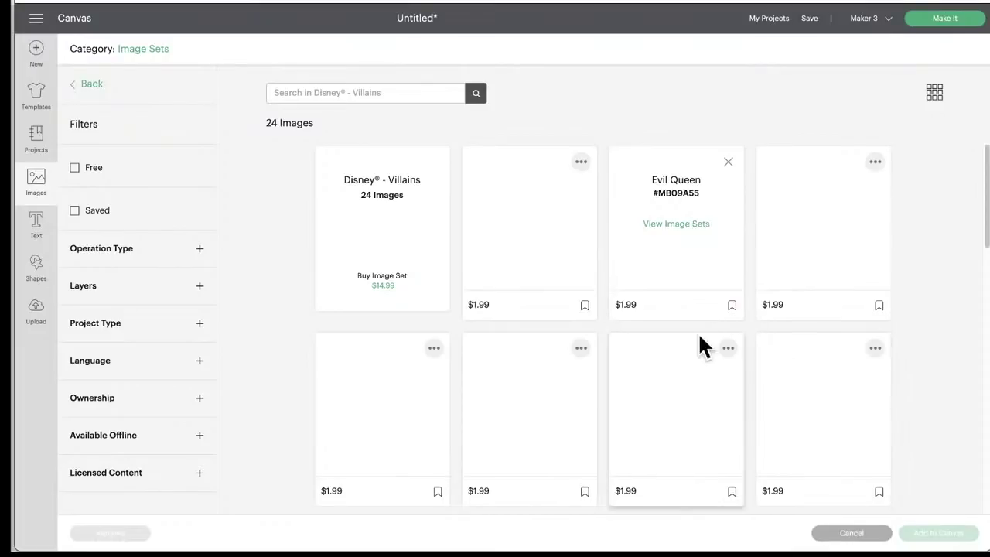
pyautogui.click(727, 162)
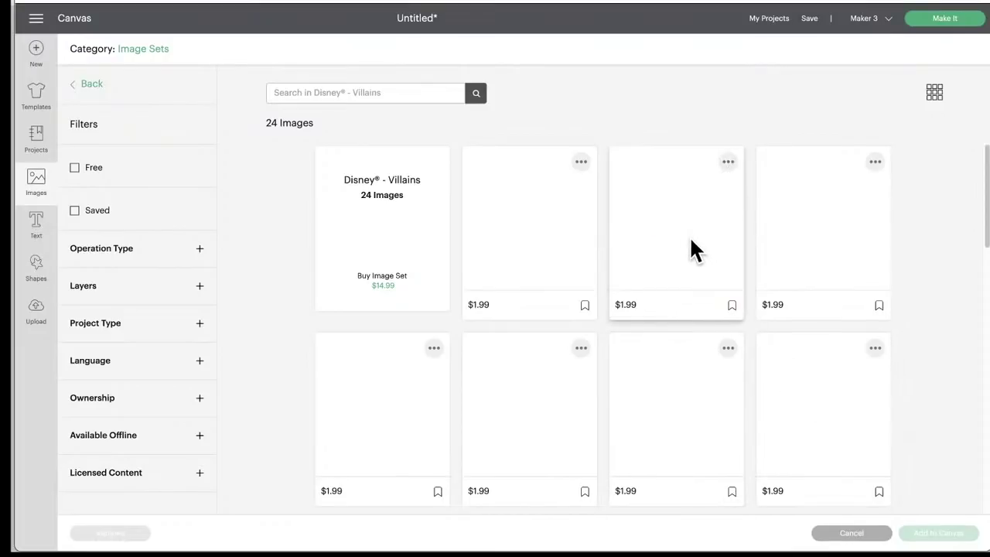
pyautogui.click(700, 265)
pyautogui.click(950, 535)
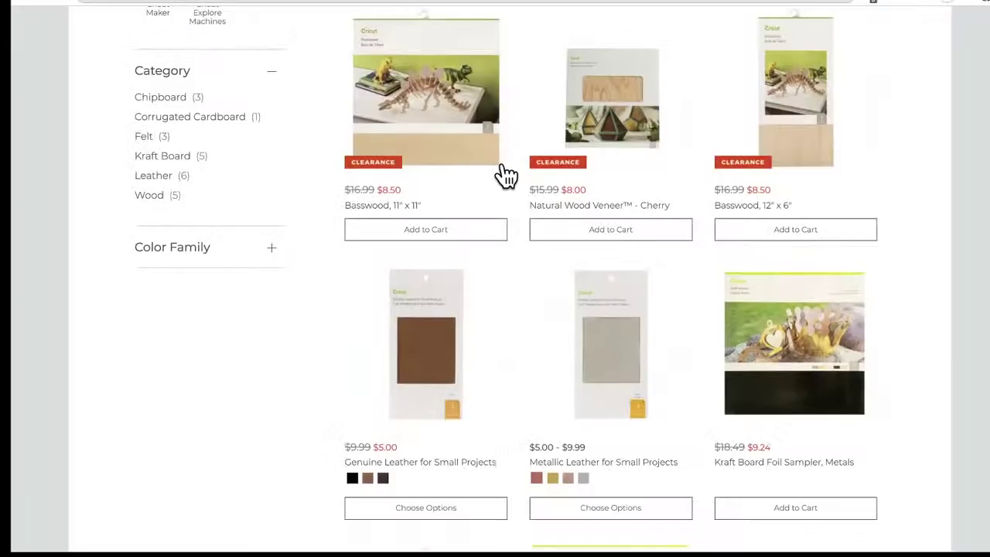
# Step: Switch to the Cricut shop, open the Storage & Organization accessories and browse the totes, tool organizer and accessory pouch
pyautogui.scroll(10, 504, 177)
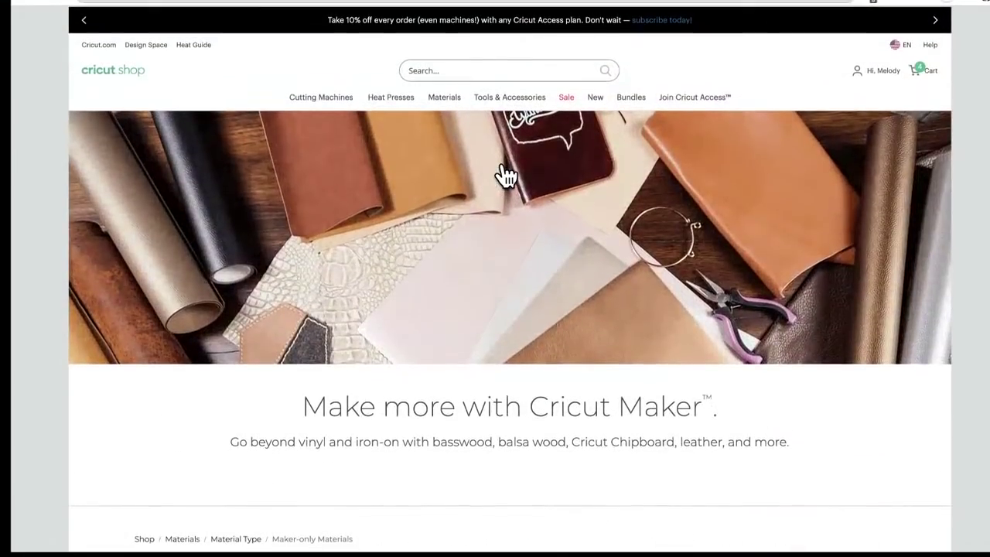
pyautogui.moveTo(506, 106)
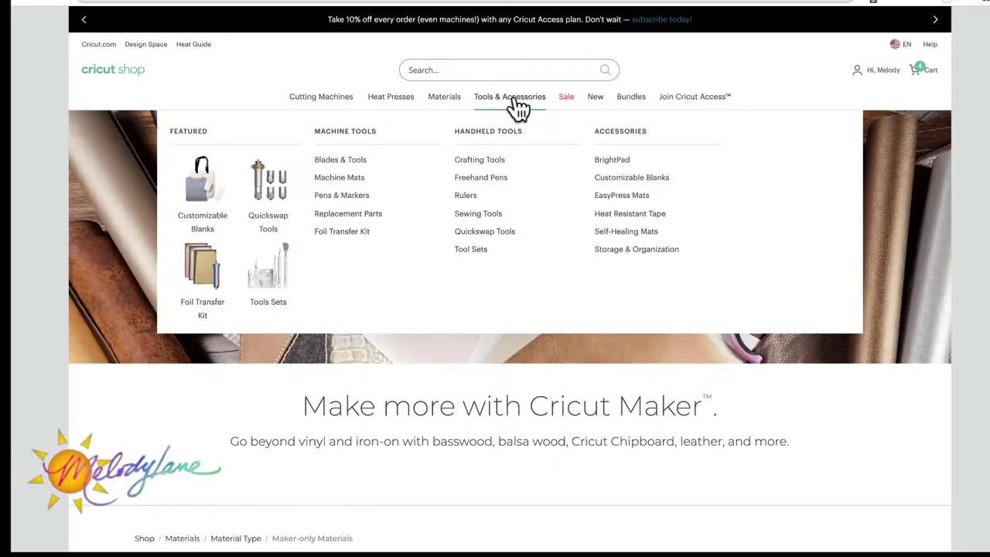
pyautogui.click(628, 253)
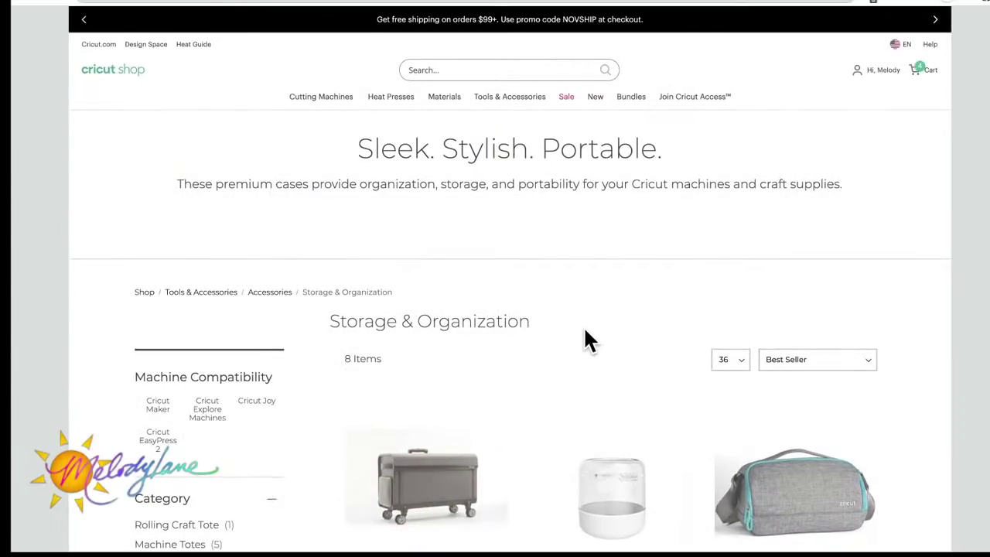
pyautogui.scroll(-2, 595, 348)
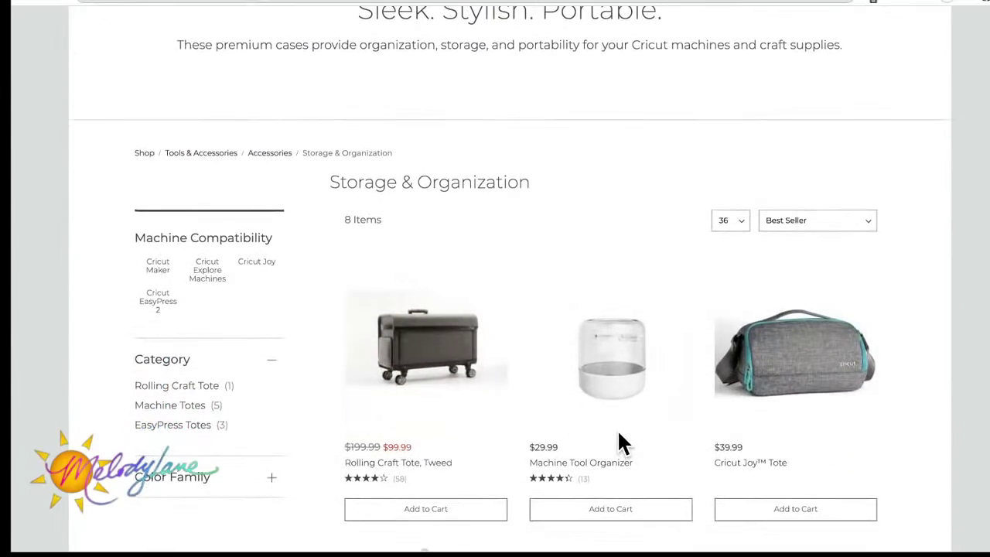
pyautogui.scroll(-2, 619, 433)
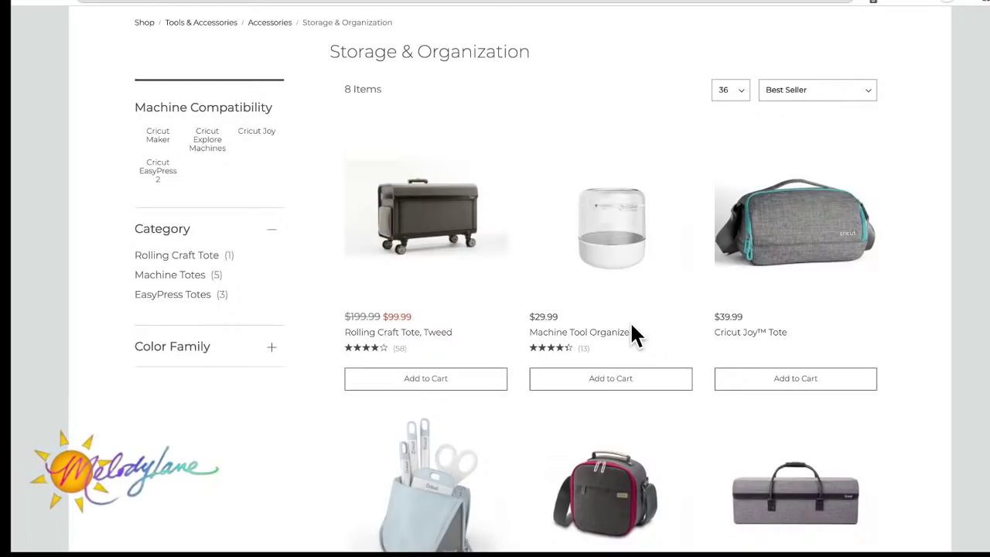
pyautogui.scroll(-3, 631, 326)
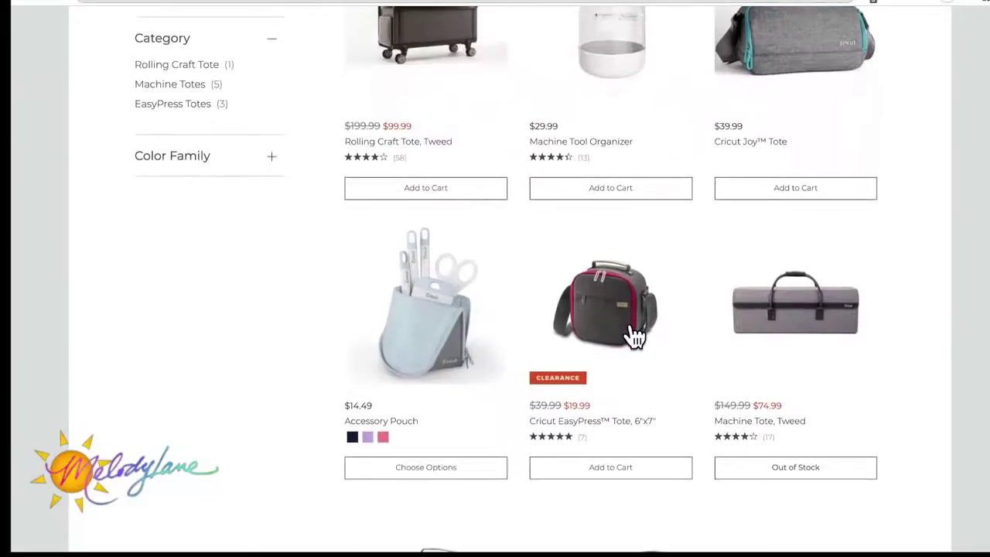
# Step: Browse the remaining Storage & Organization products, including the EasyPress totes and the tweed machine tote
pyautogui.scroll(-6, 634, 337)
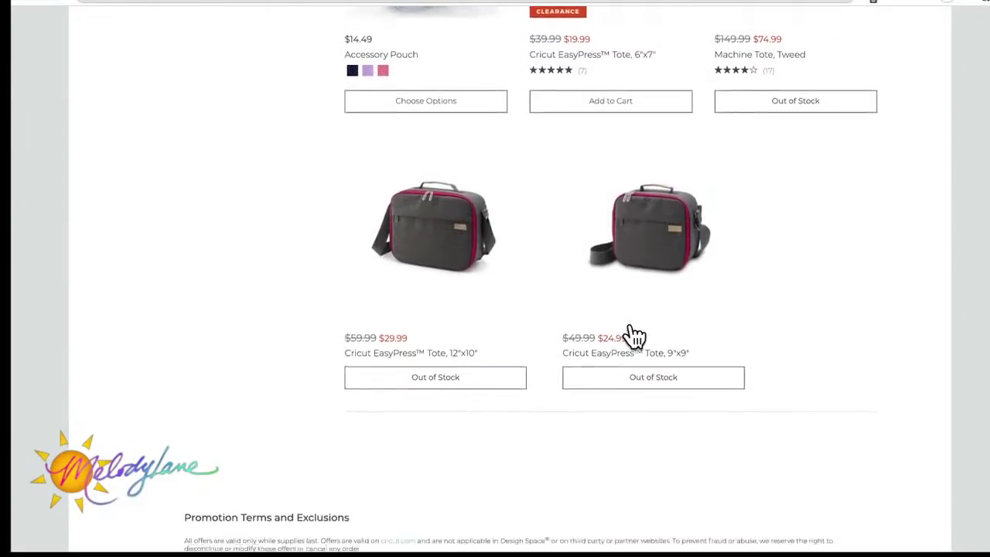
pyautogui.scroll(8, 632, 335)
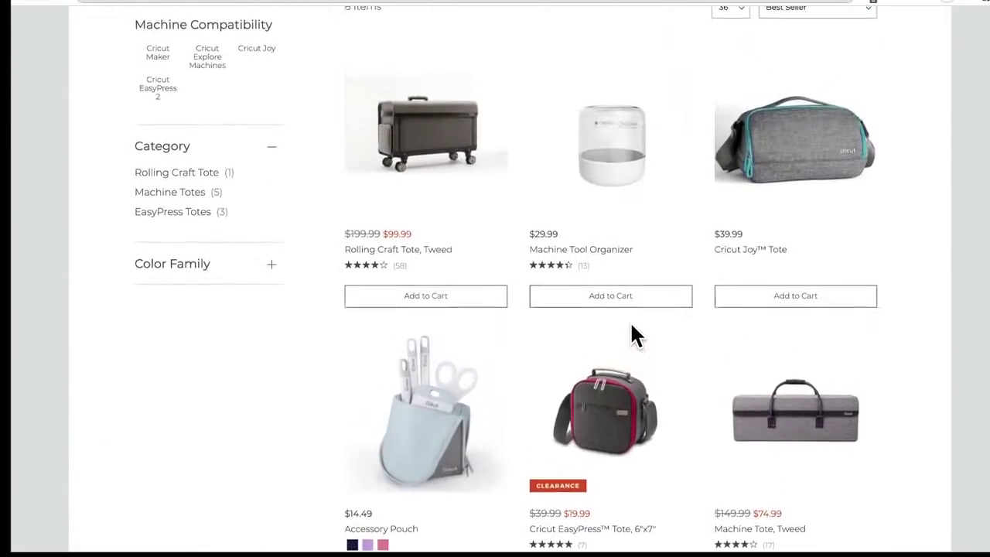
pyautogui.scroll(1, 633, 334)
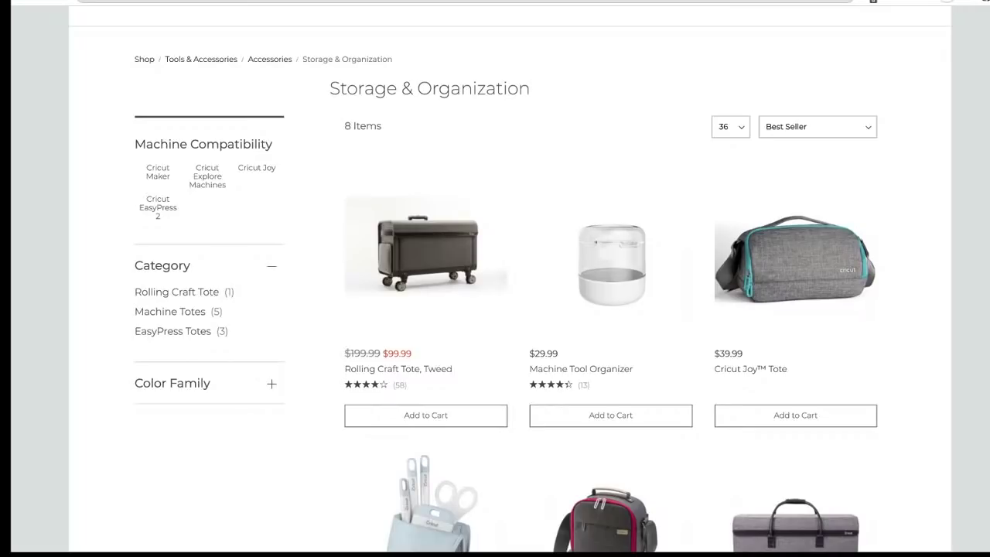
pyautogui.scroll(5, 580, 232)
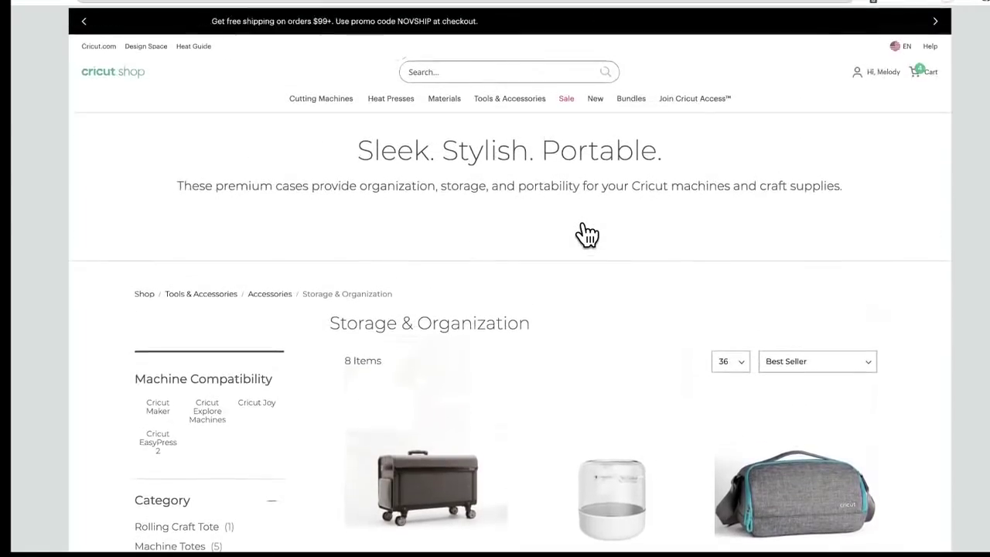
# Step: Open the Paper & Cards materials, filter them by the Kraft Board category and look over the kraft board products
pyautogui.moveTo(447, 108)
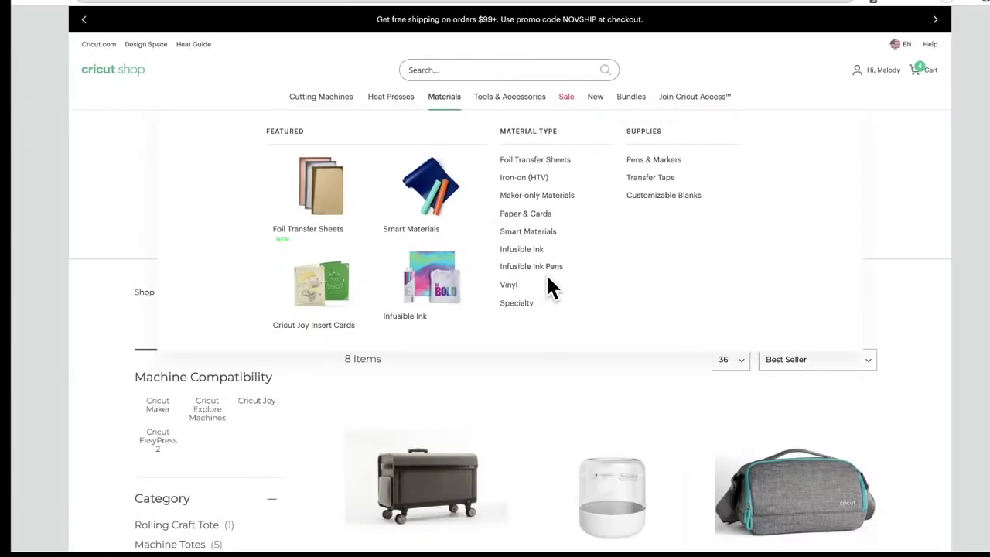
pyautogui.click(527, 214)
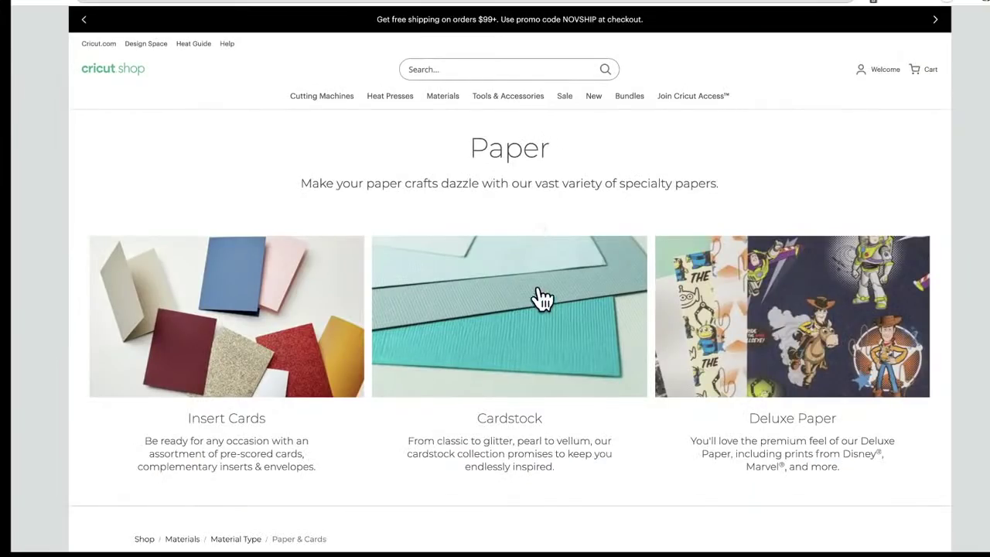
pyautogui.scroll(-5, 536, 299)
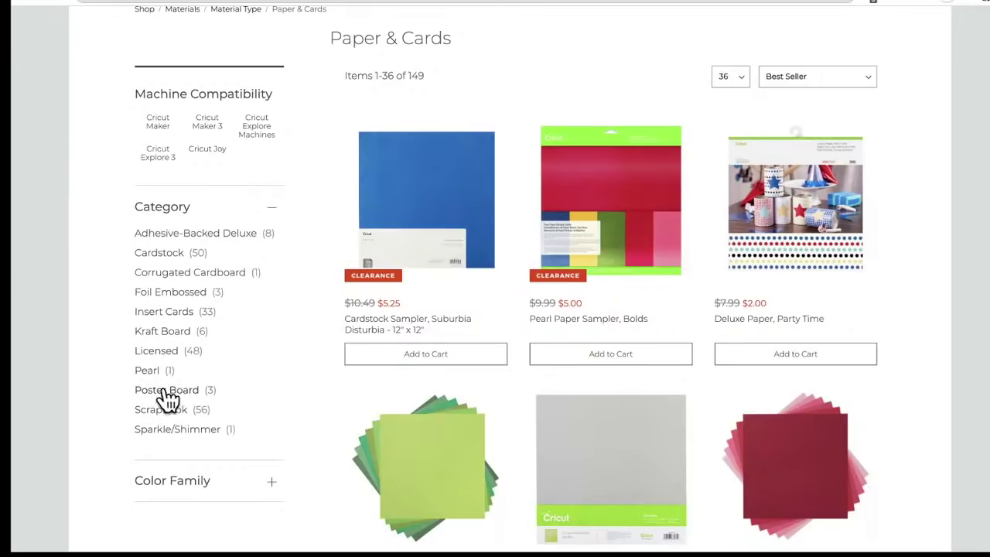
pyautogui.click(164, 332)
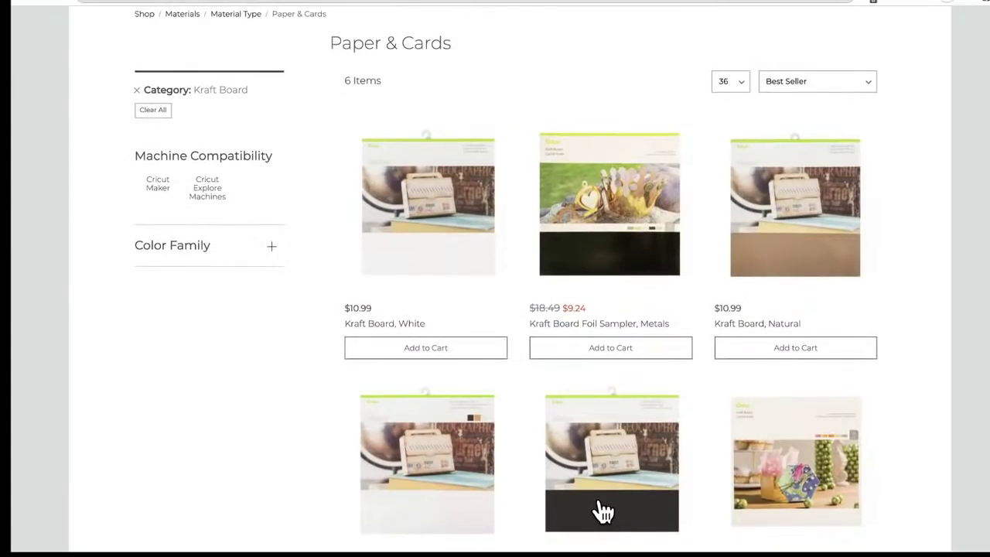
pyautogui.scroll(-3, 603, 510)
pyautogui.scroll(2, 601, 508)
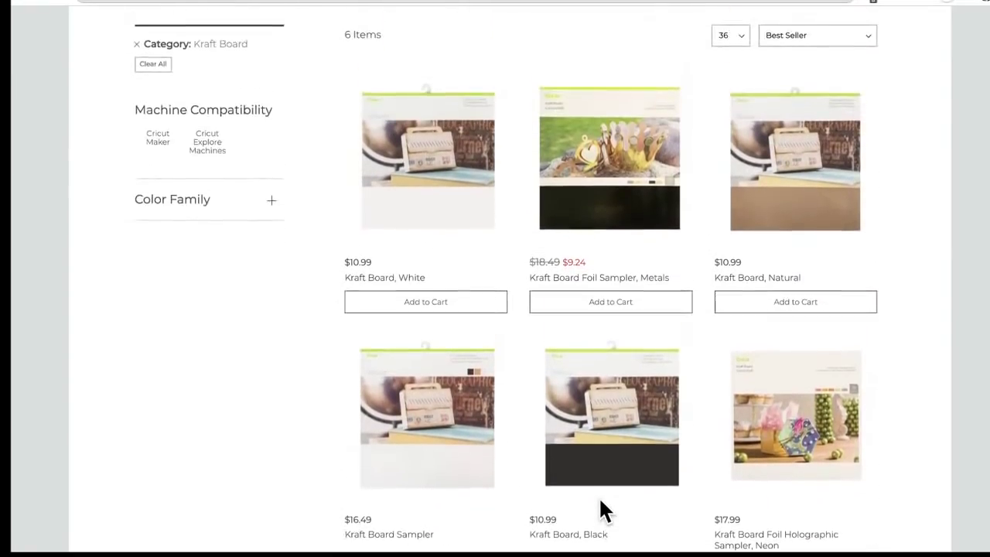
pyautogui.scroll(4, 600, 501)
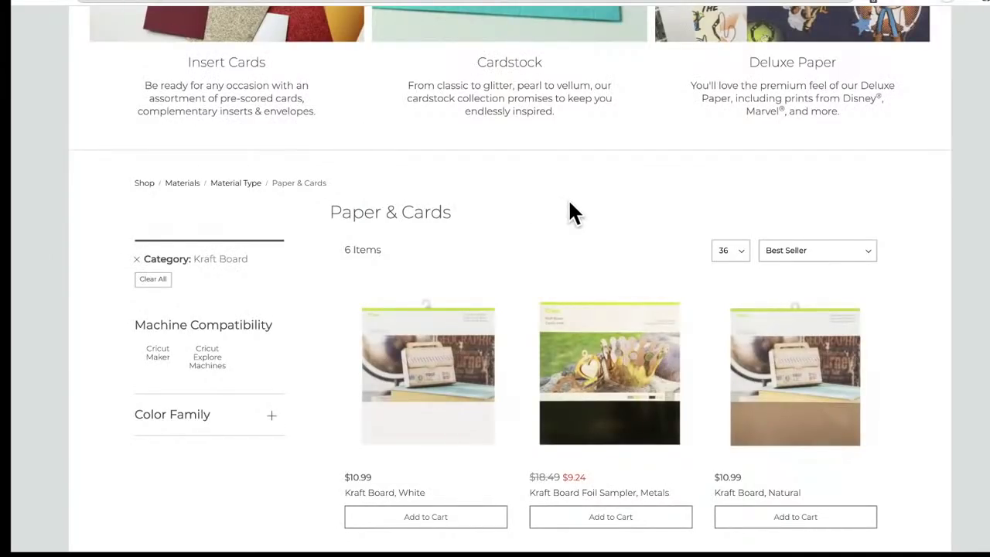
pyautogui.scroll(5, 568, 198)
# Step: Open the Blades & Tools category of the machine tools and examine the full range of blades, tips and housings
pyautogui.moveTo(447, 108)
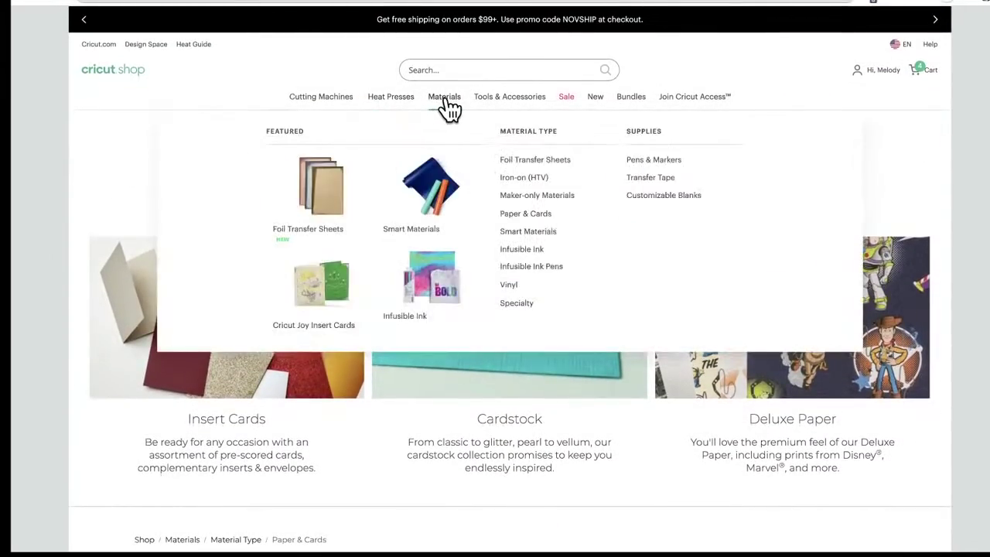
pyautogui.moveTo(503, 104)
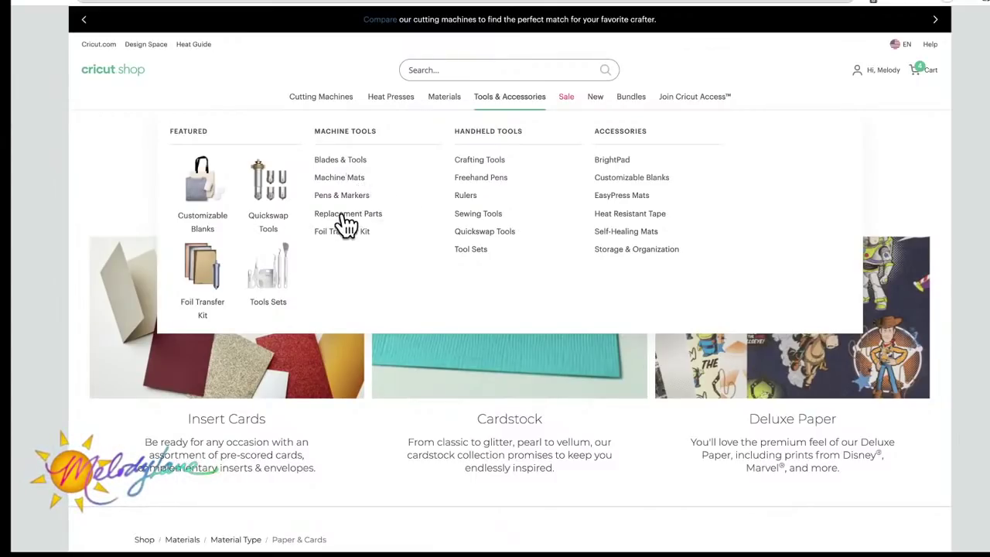
pyautogui.click(352, 162)
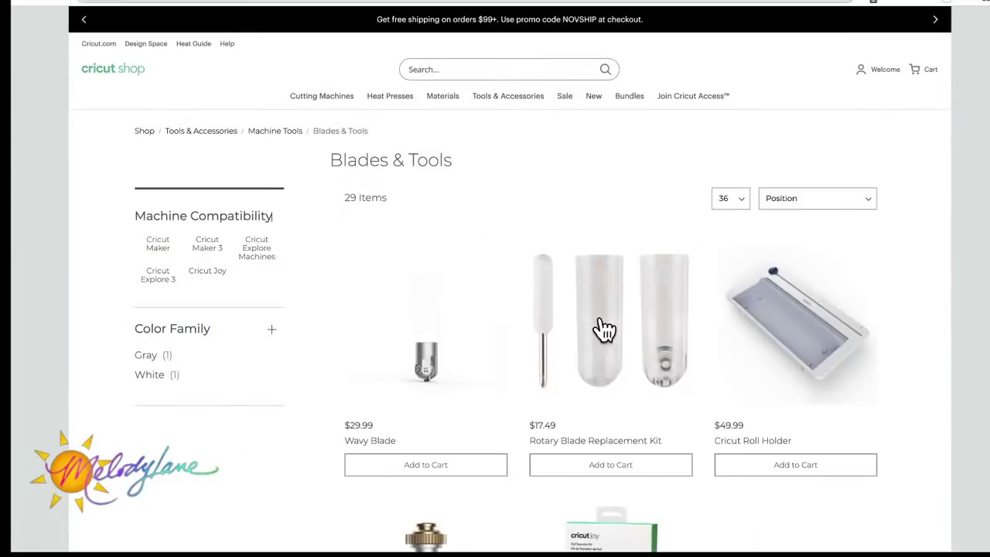
pyautogui.scroll(-2, 634, 486)
pyautogui.scroll(-4, 634, 486)
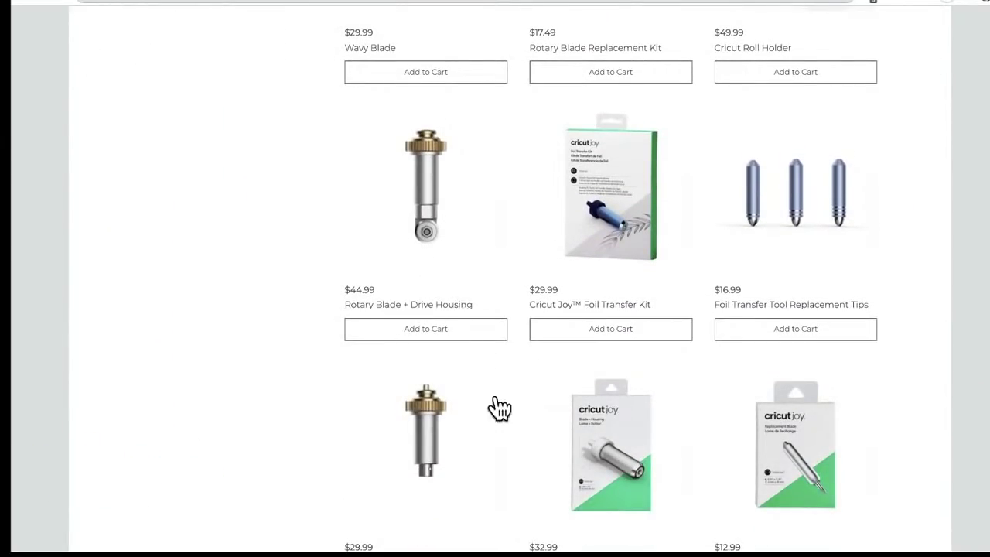
pyautogui.scroll(-2, 480, 449)
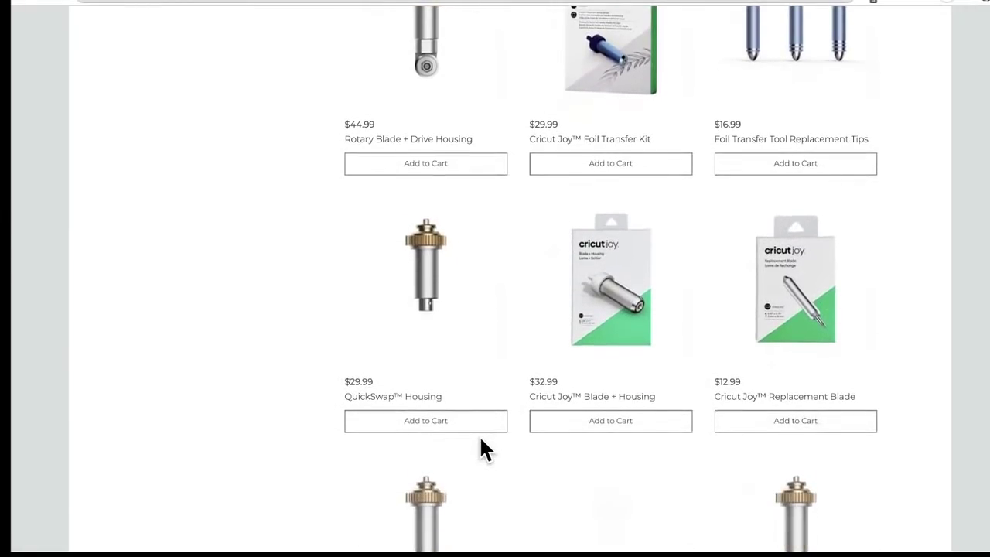
pyautogui.scroll(-3, 481, 448)
pyautogui.scroll(-2, 480, 440)
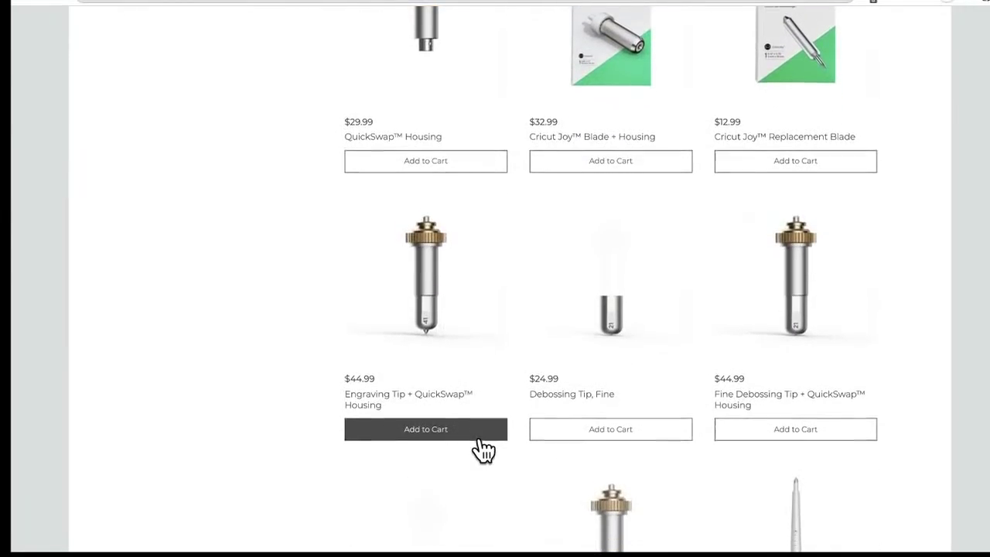
pyautogui.scroll(-6, 480, 450)
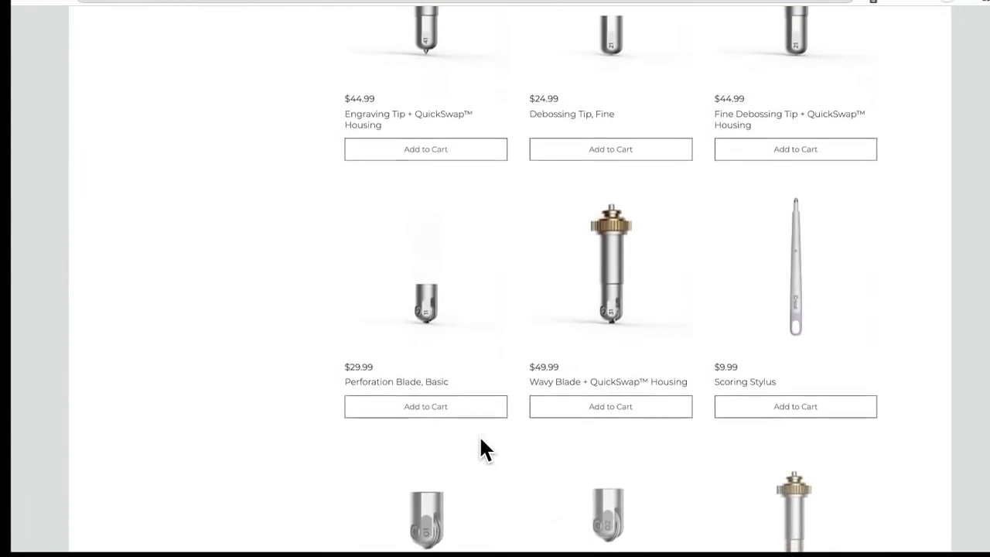
pyautogui.scroll(-2, 481, 441)
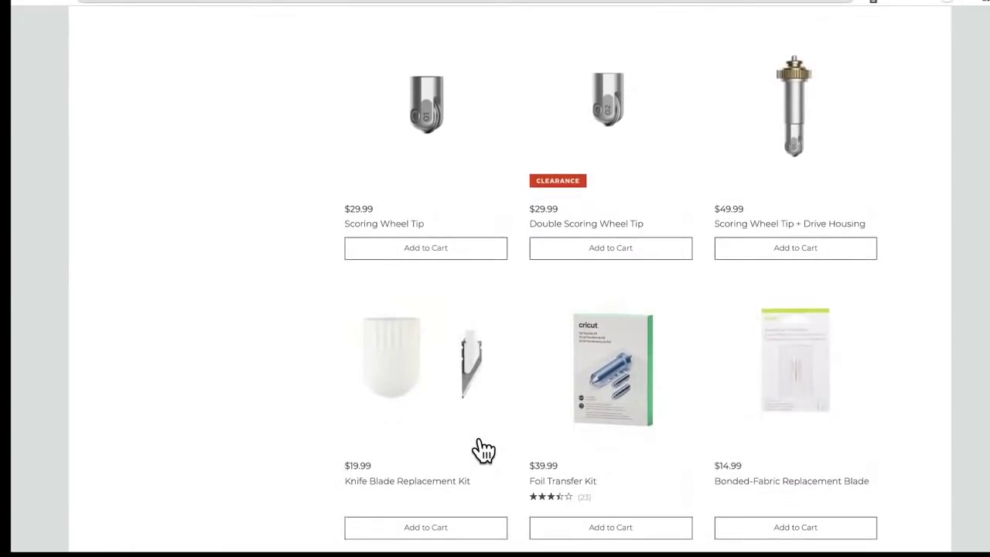
pyautogui.scroll(-6, 481, 448)
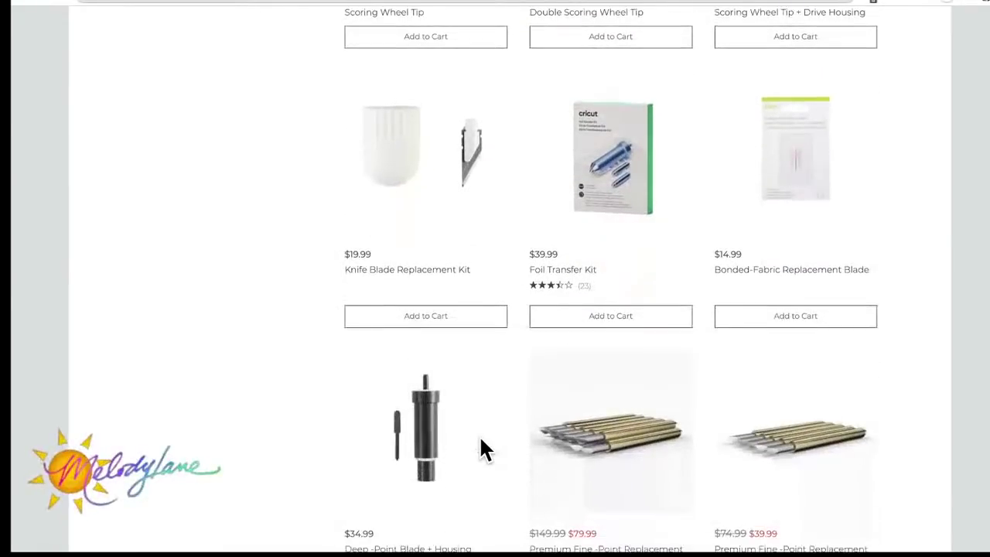
pyautogui.scroll(-6, 480, 442)
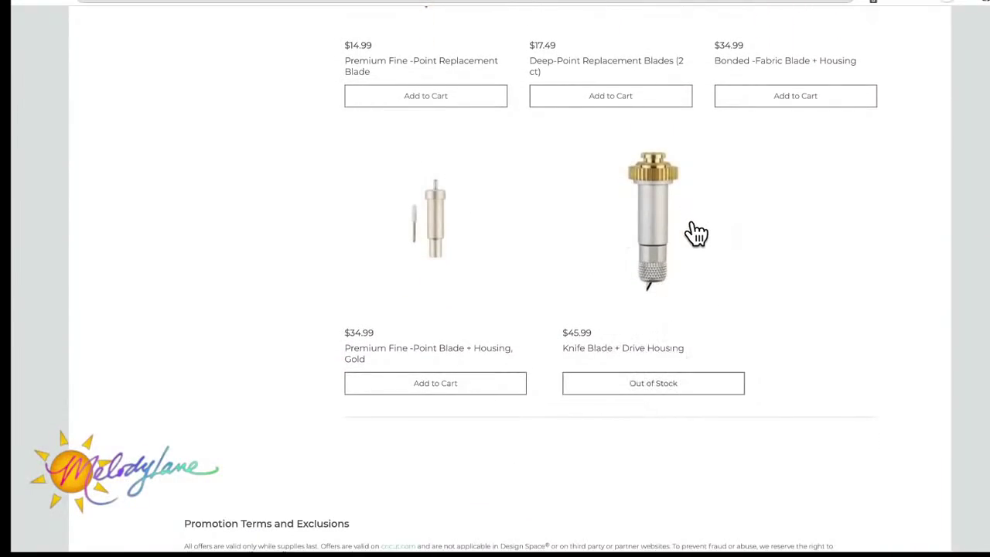
pyautogui.scroll(5, 696, 291)
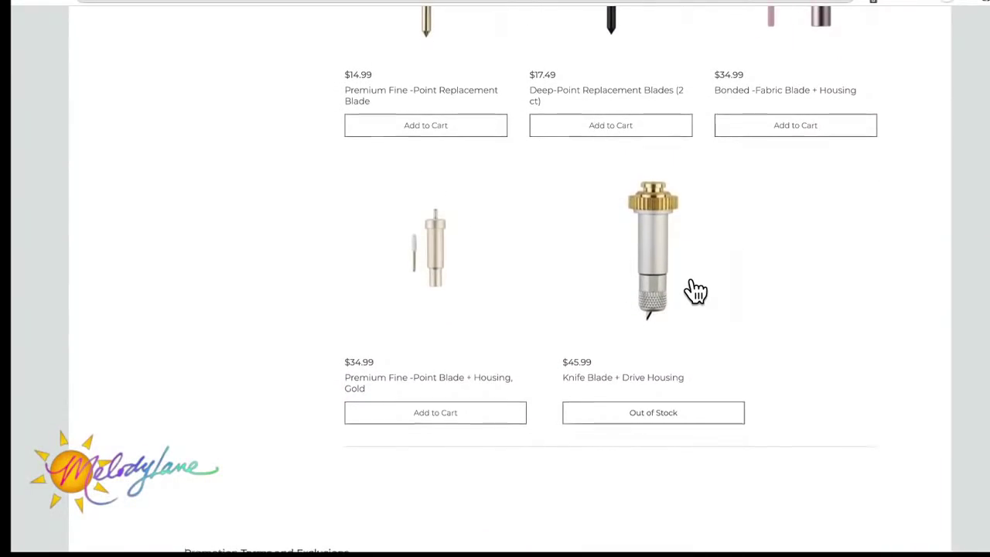
pyautogui.scroll(7, 695, 290)
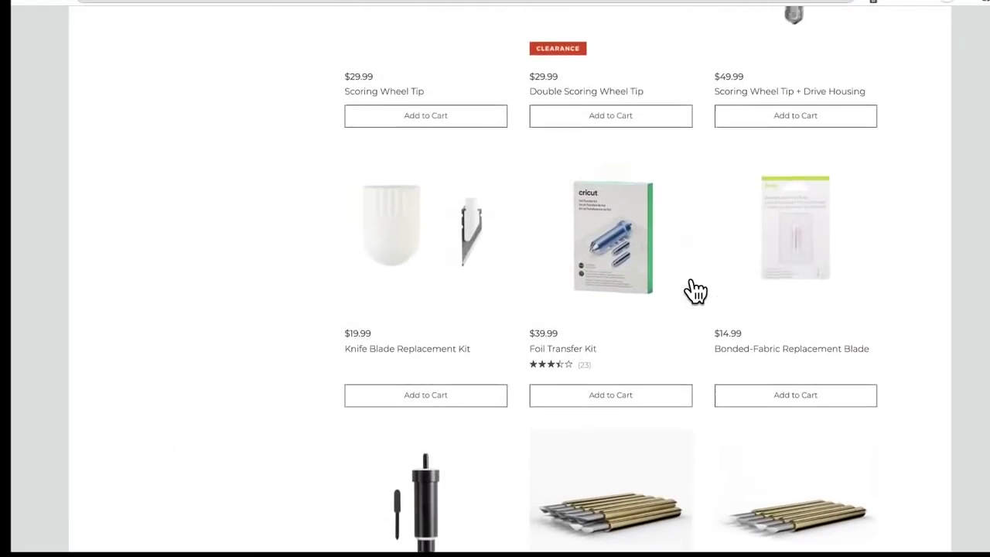
pyautogui.scroll(15, 696, 291)
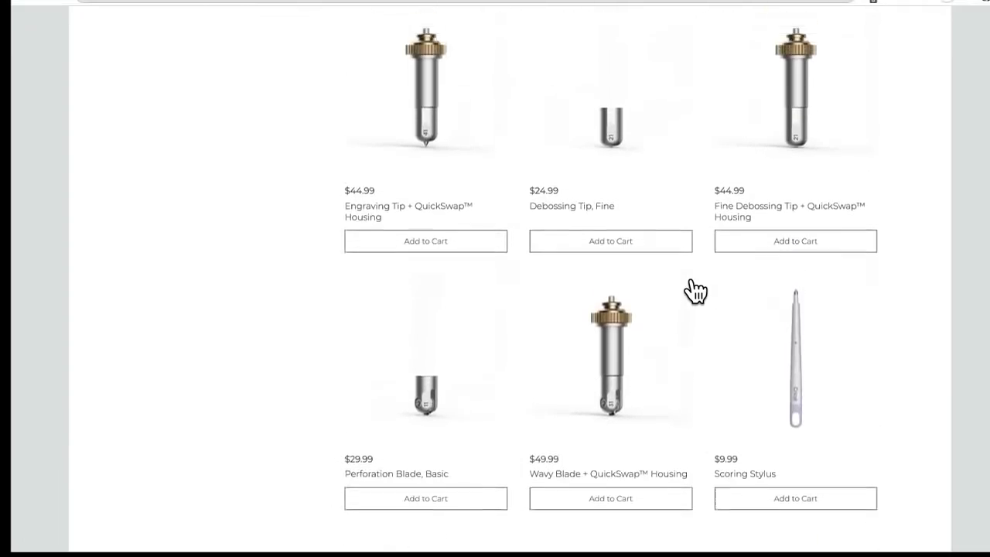
pyautogui.scroll(10, 695, 291)
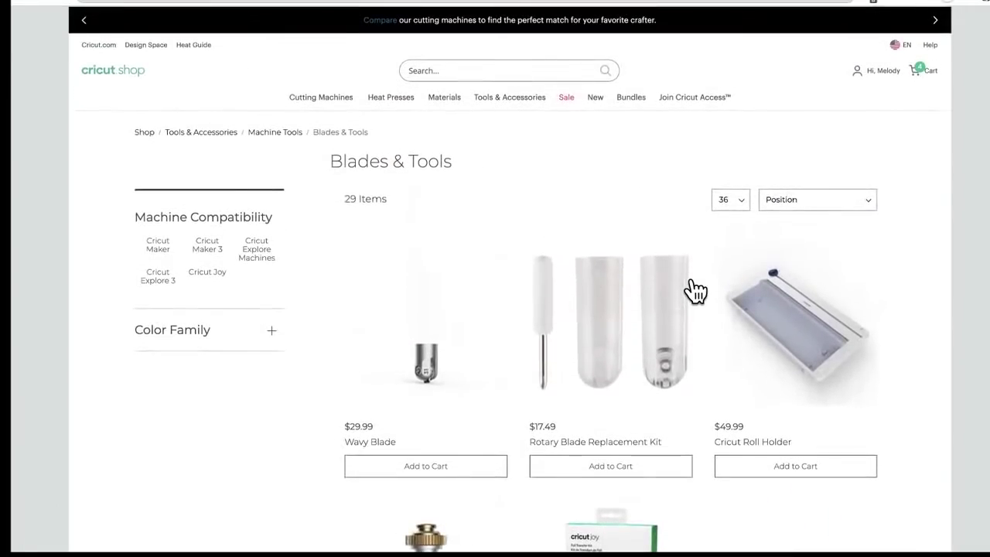
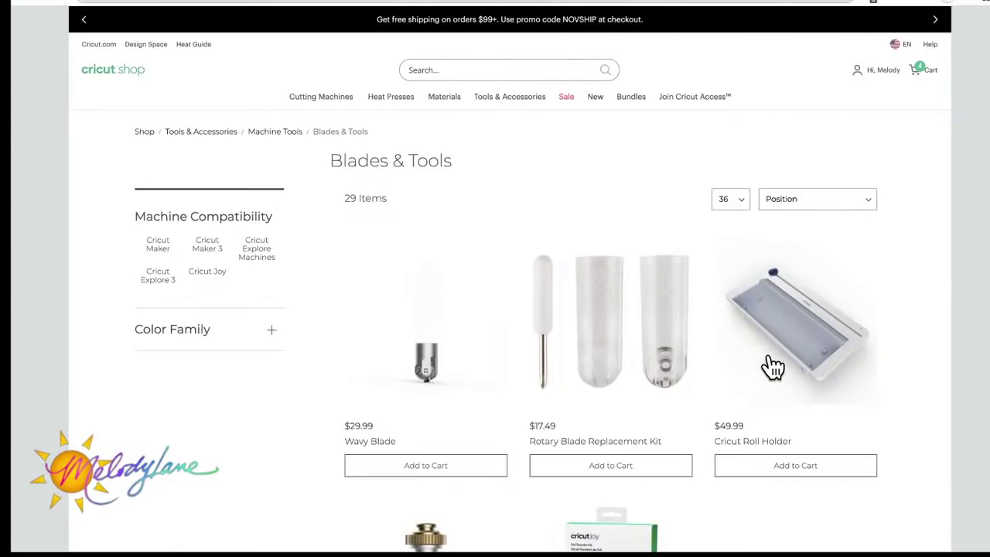
pyautogui.moveTo(447, 102)
pyautogui.scroll(-2, 611, 425)
pyautogui.scroll(2, 614, 424)
pyautogui.moveTo(611, 95)
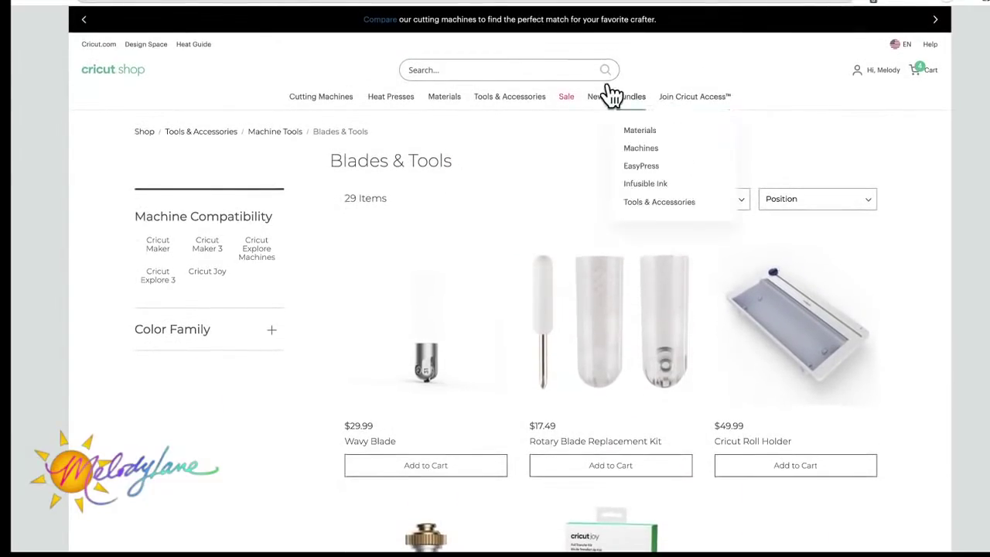
pyautogui.moveTo(529, 102)
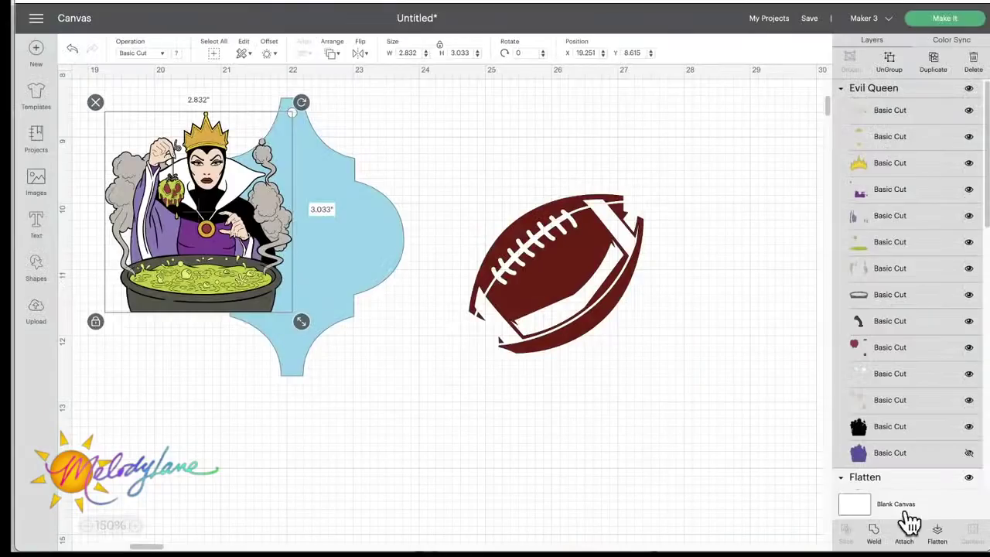
# Step: Switch to Cricut Design Space, shrink the Evil Queen to about 2.55 by 2.73 inches and place it over the blue ornament
pyautogui.moveTo(210, 272); pyautogui.dragTo(377, 373)
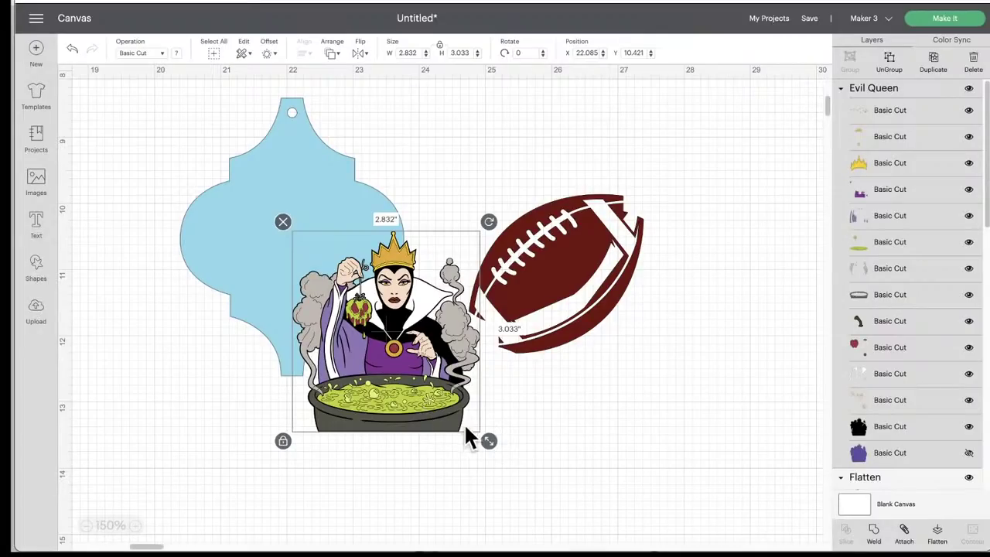
pyautogui.moveTo(488, 441); pyautogui.dragTo(462, 422)
pyautogui.moveTo(398, 372); pyautogui.dragTo(304, 288)
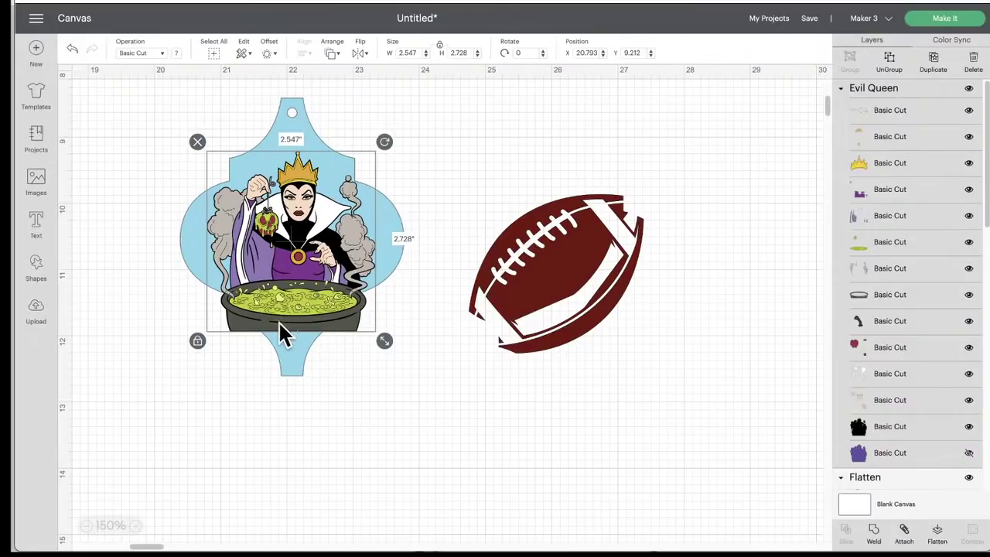
pyautogui.click(326, 371)
pyautogui.click(392, 450)
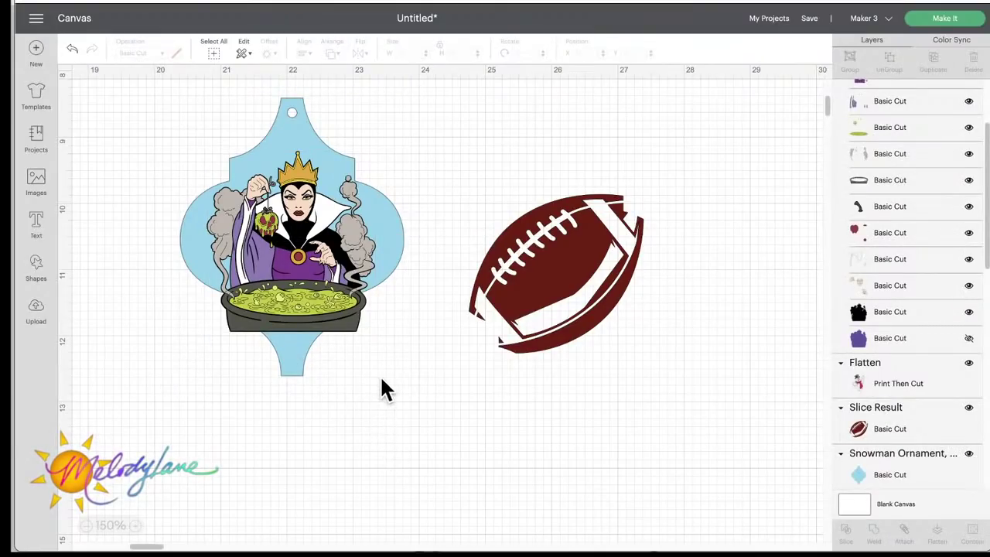
# Step: Nudge the blue ornament into place behind the Evil Queen, duplicate it six times and move the football out of the way
pyautogui.moveTo(397, 229); pyautogui.dragTo(401, 221)
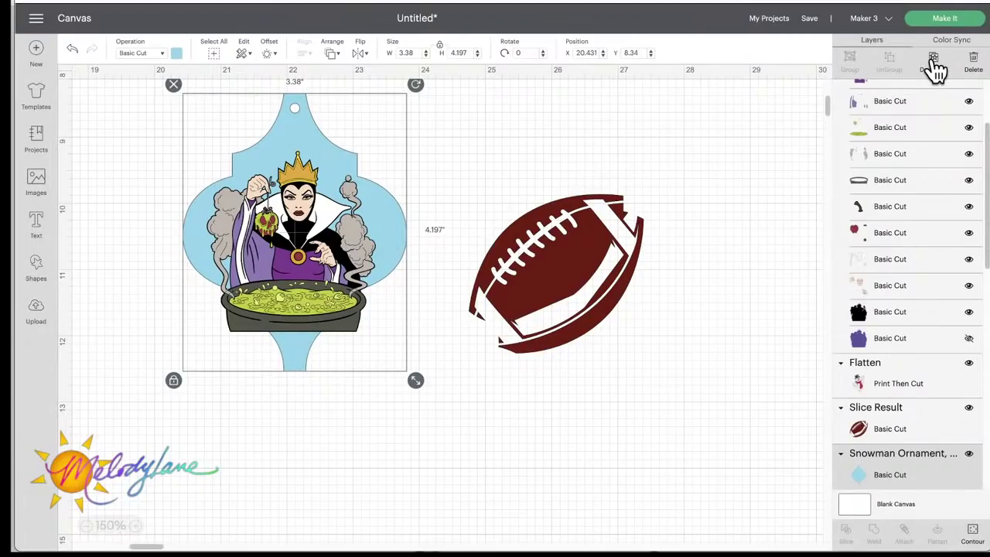
pyautogui.moveTo(590, 258); pyautogui.dragTo(696, 360)
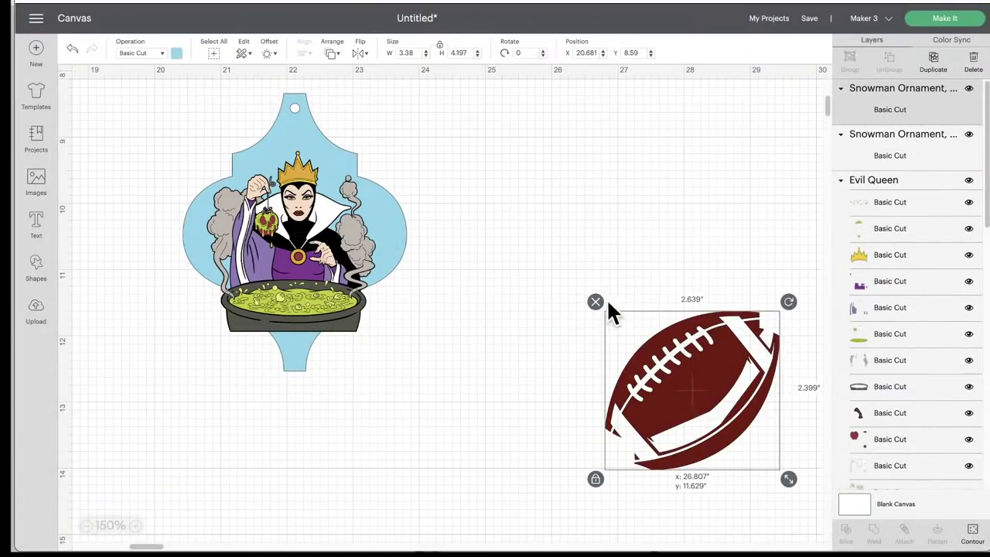
pyautogui.hotkey('ctrl', 'v')
pyautogui.hotkey('ctrl', 'v')
pyautogui.hotkey('ctrl', 'v')
pyautogui.hotkey('ctrl', 'v')
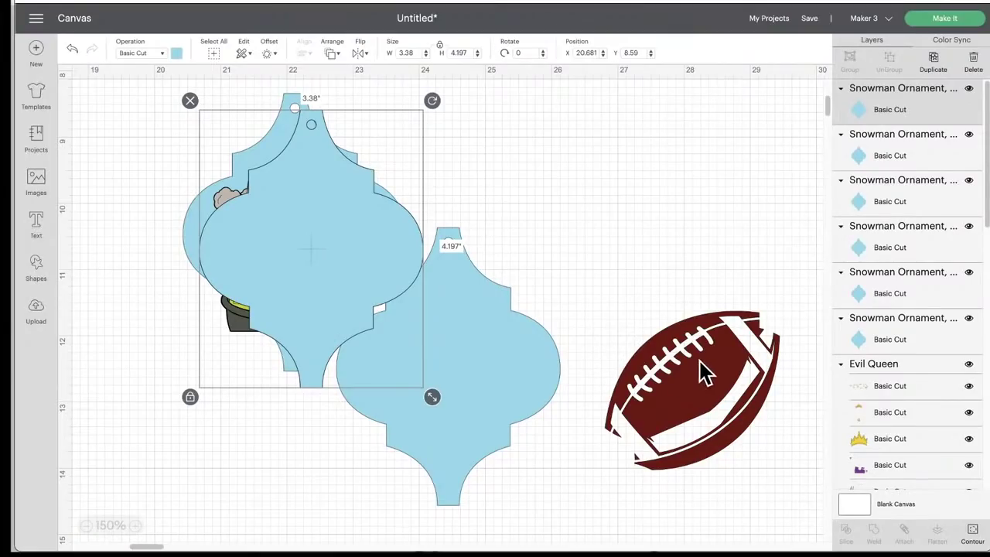
# Step: Move the blue ornament copies clear of the Evil Queen and center all six on one another
pyautogui.moveTo(480, 332); pyautogui.dragTo(601, 286)
pyautogui.moveTo(343, 267); pyautogui.dragTo(570, 258)
pyautogui.moveTo(325, 227); pyautogui.dragTo(601, 232)
pyautogui.moveTo(346, 240); pyautogui.dragTo(544, 229)
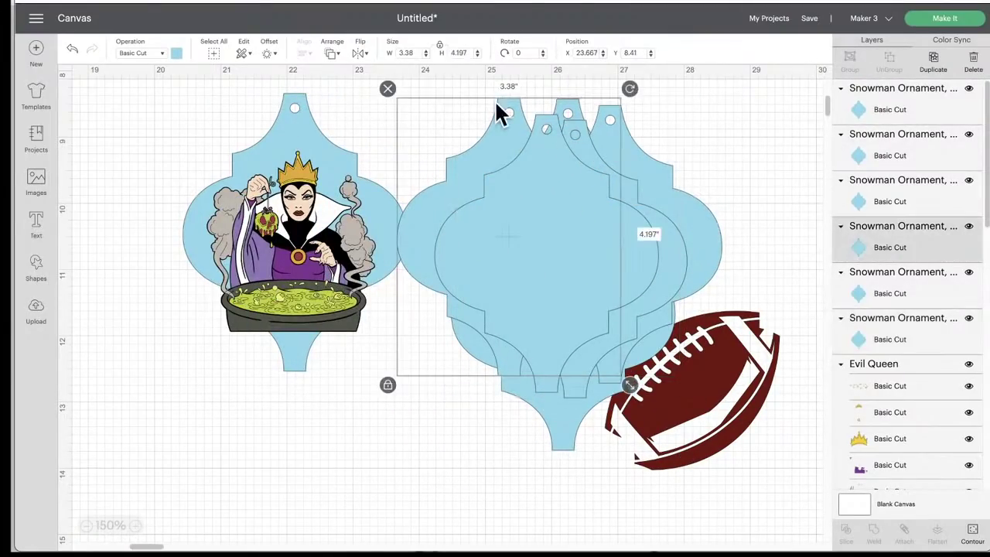
pyautogui.moveTo(734, 126); pyautogui.dragTo(482, 184)
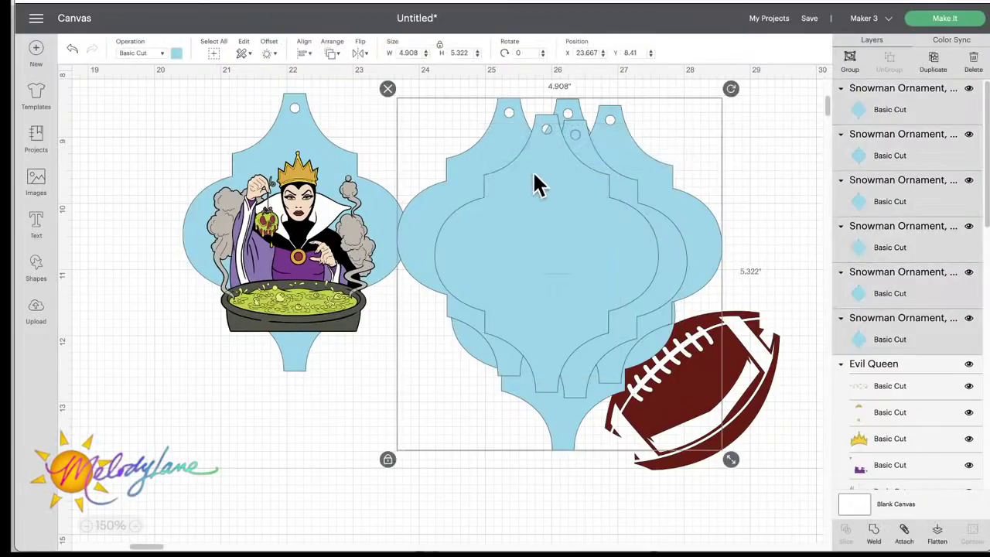
pyautogui.click(303, 54)
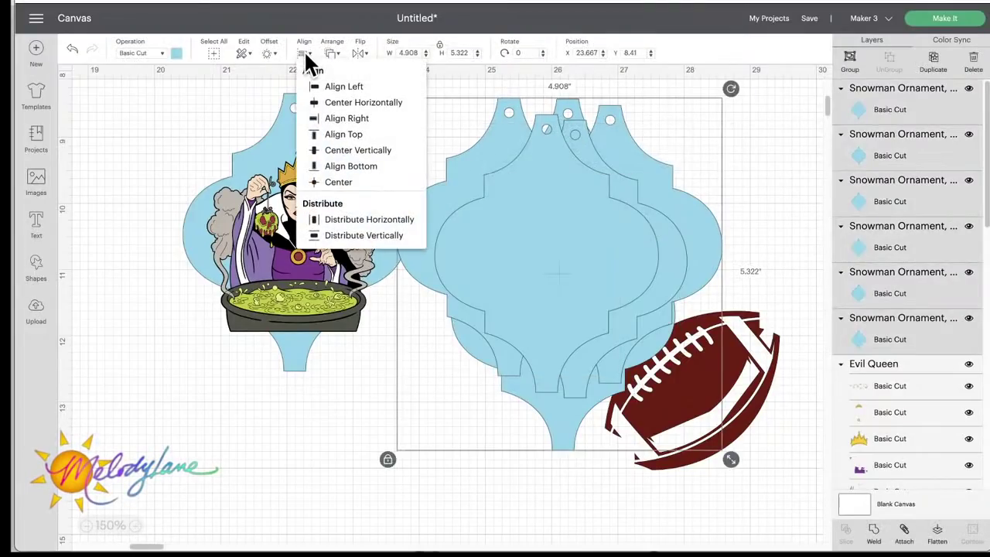
pyautogui.click(345, 183)
# Step: Place the centered stack of six ornaments over the original ornament and send it behind the Evil Queen
pyautogui.moveTo(563, 261); pyautogui.dragTo(295, 204)
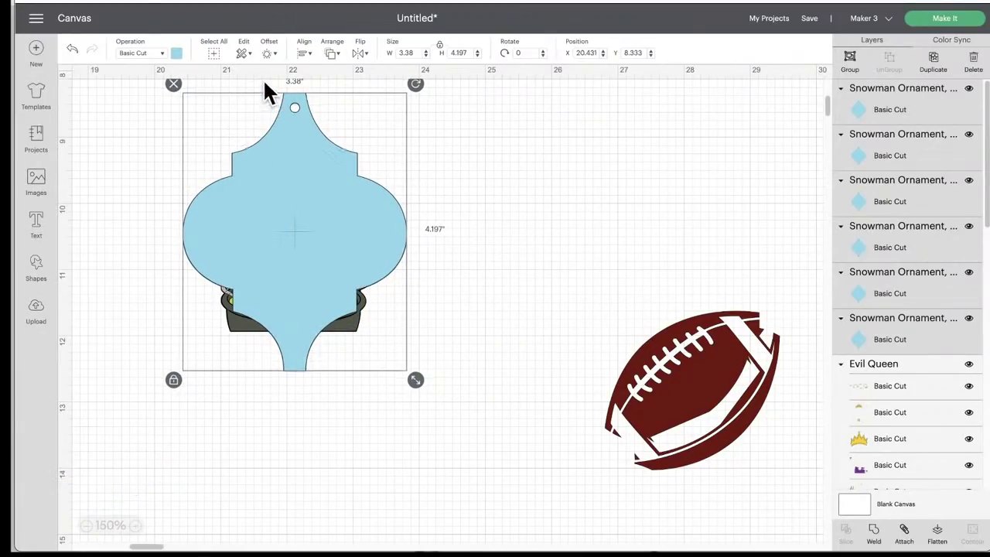
pyautogui.click(305, 56)
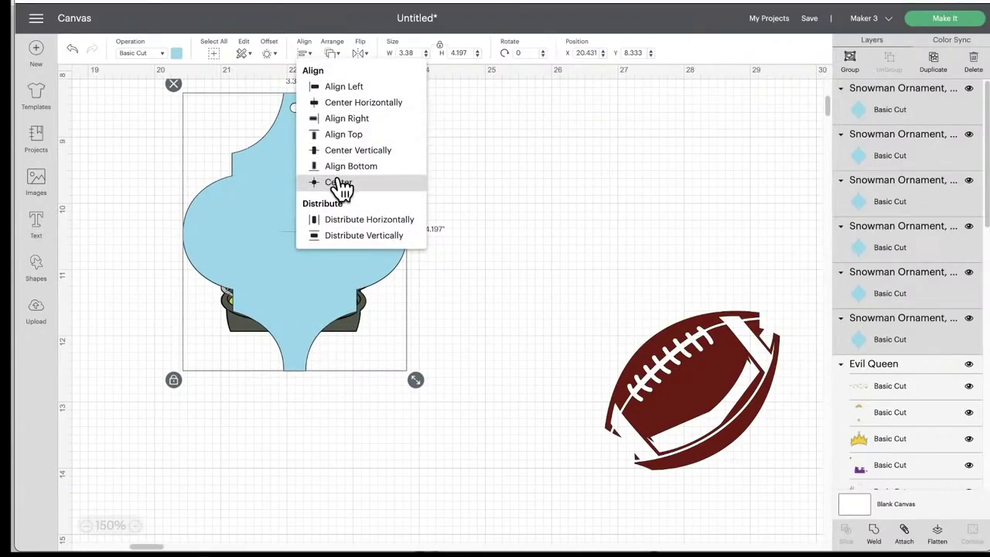
pyautogui.click(325, 48)
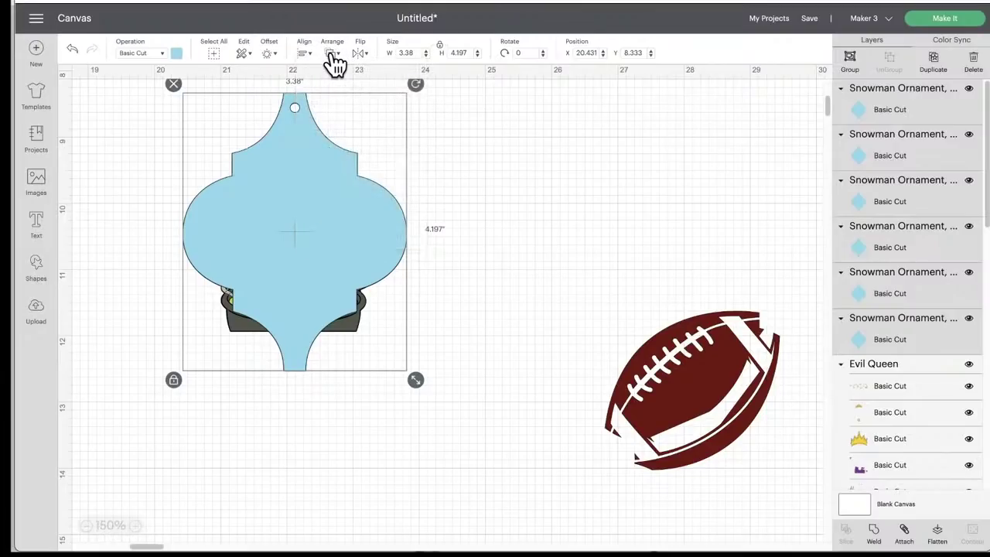
pyautogui.click(331, 53)
pyautogui.click(352, 70)
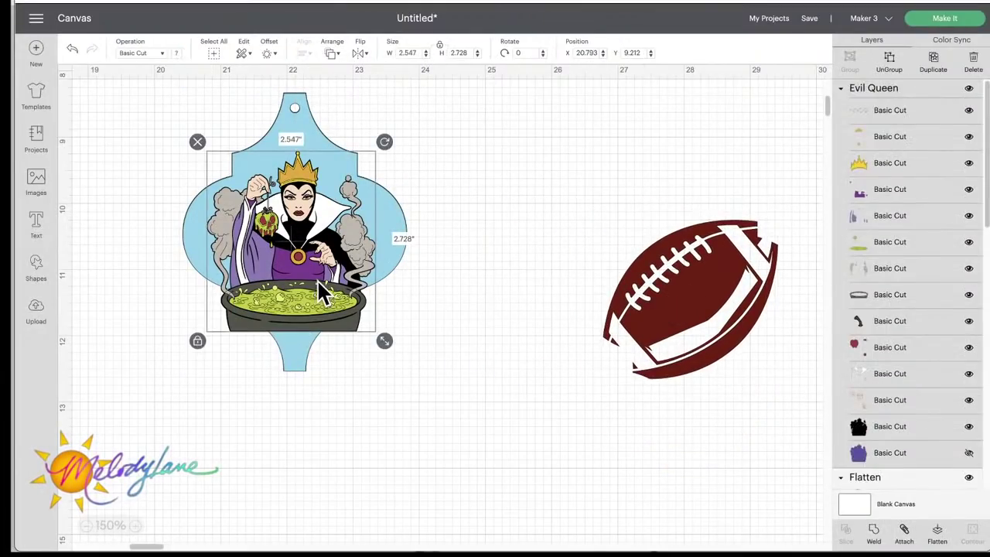
# Step: Ungroup the Evil Queen and slice its black silhouette layer with a blue ornament from the stack
pyautogui.click(888, 61)
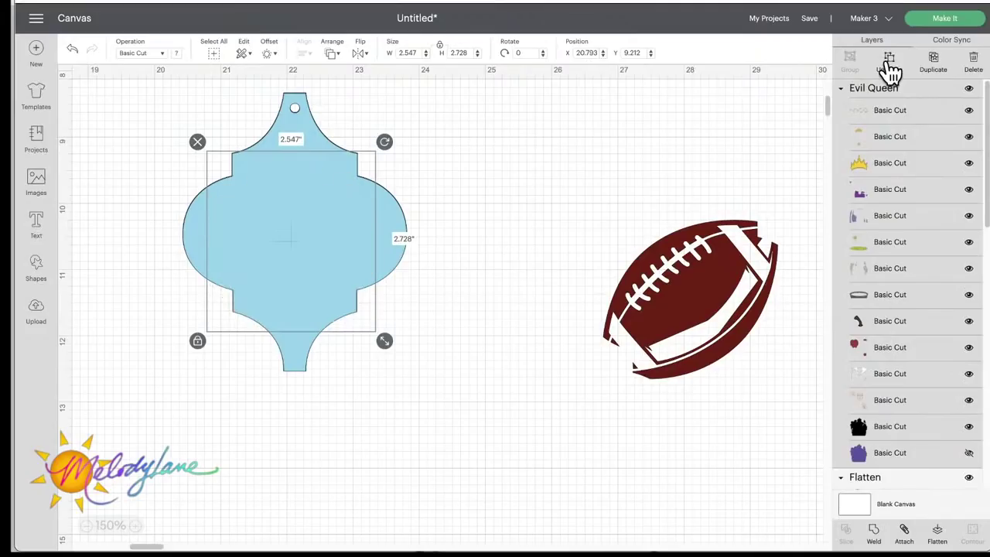
pyautogui.click(746, 158)
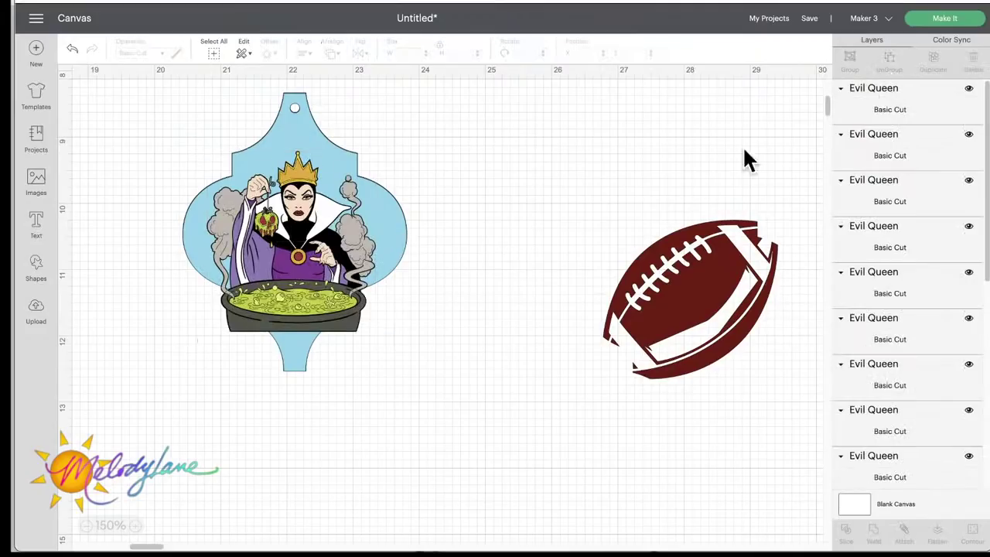
pyautogui.click(296, 120)
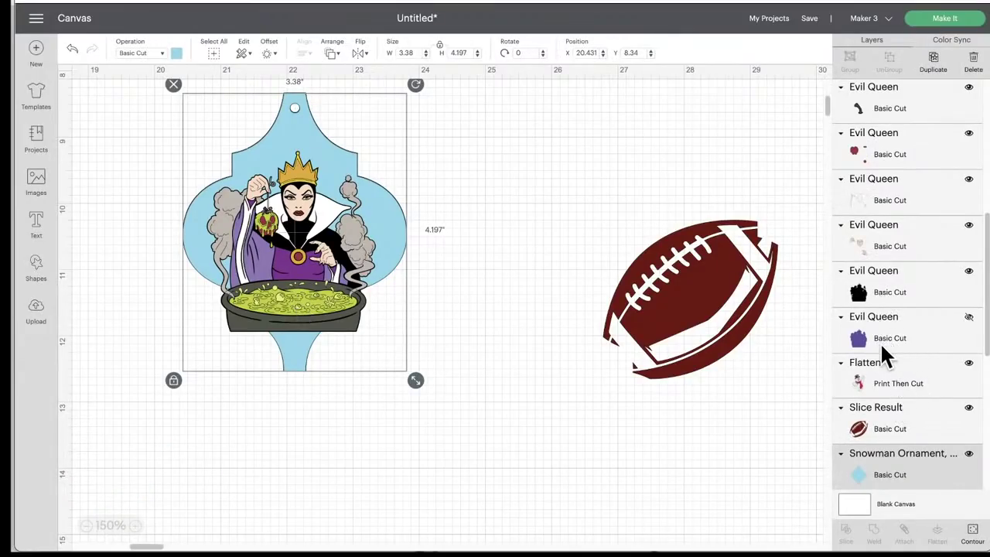
pyautogui.keyDown('shift'); pyautogui.click(866, 293); pyautogui.keyUp('shift')
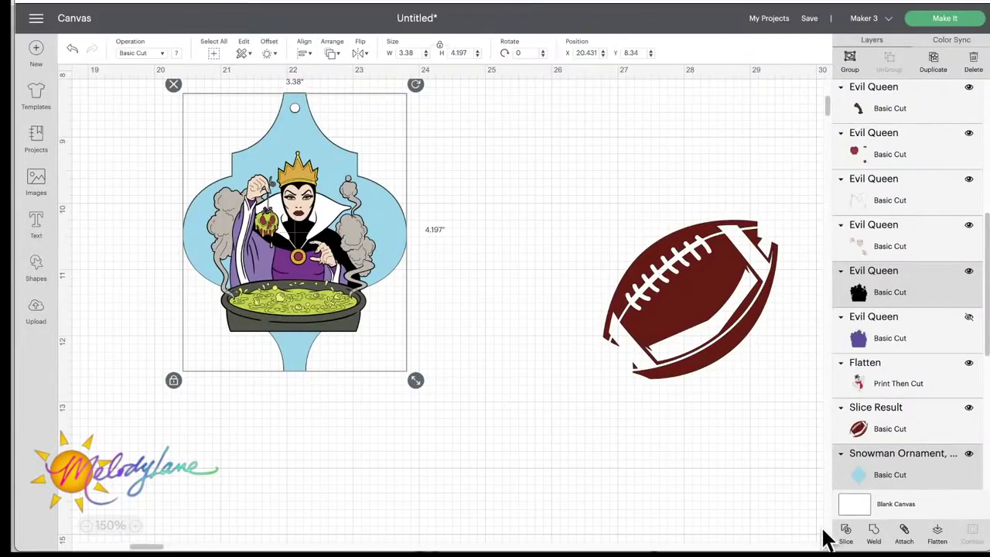
pyautogui.click(848, 532)
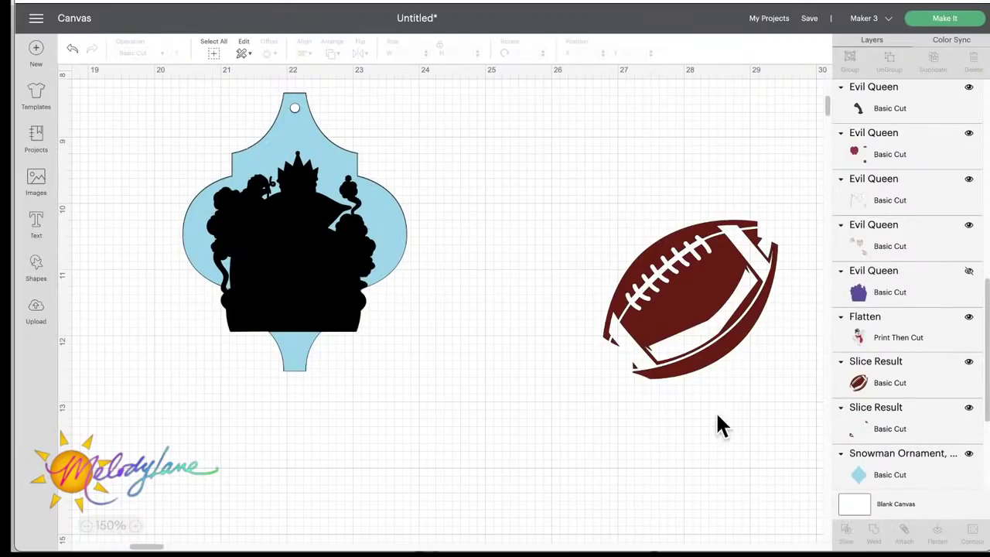
# Step: Move the black offcuts and the blue ornament with the silhouette cutout away toward the football
pyautogui.moveTo(350, 334); pyautogui.dragTo(757, 186)
pyautogui.moveTo(288, 139); pyautogui.dragTo(748, 124)
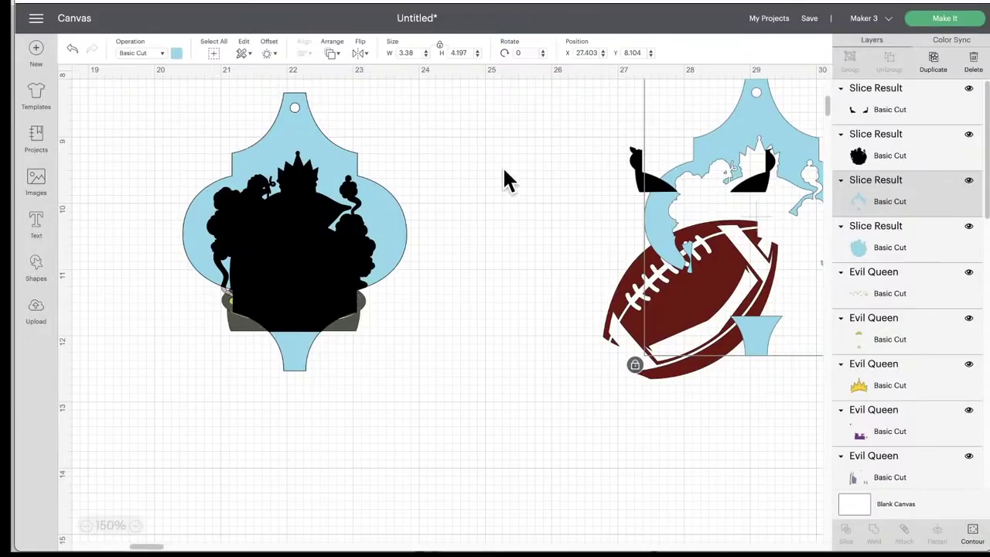
# Step: Slice the trimmed black silhouette again, using the next blue ornament in the stack
pyautogui.click(299, 116)
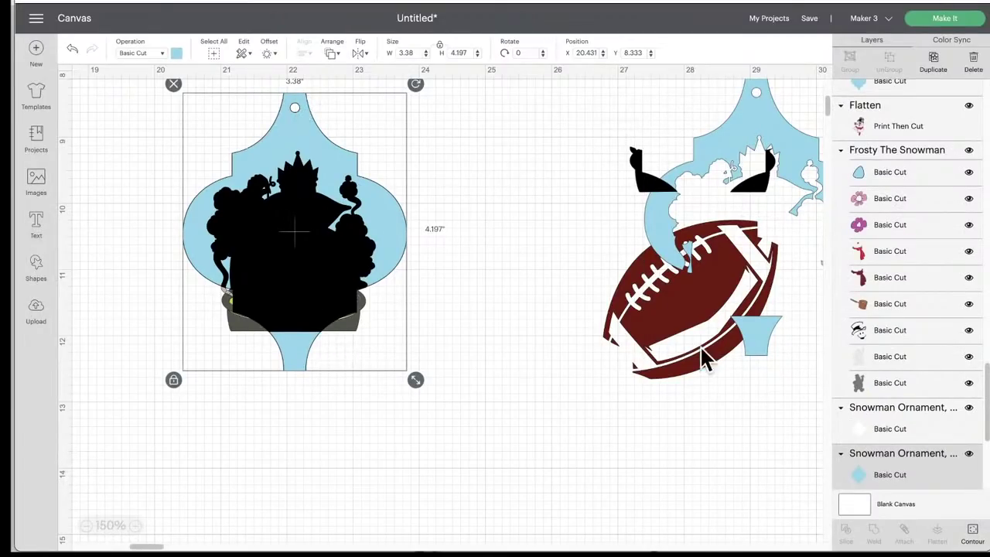
pyautogui.scroll(-2, 867, 379)
pyautogui.scroll(5, 868, 379)
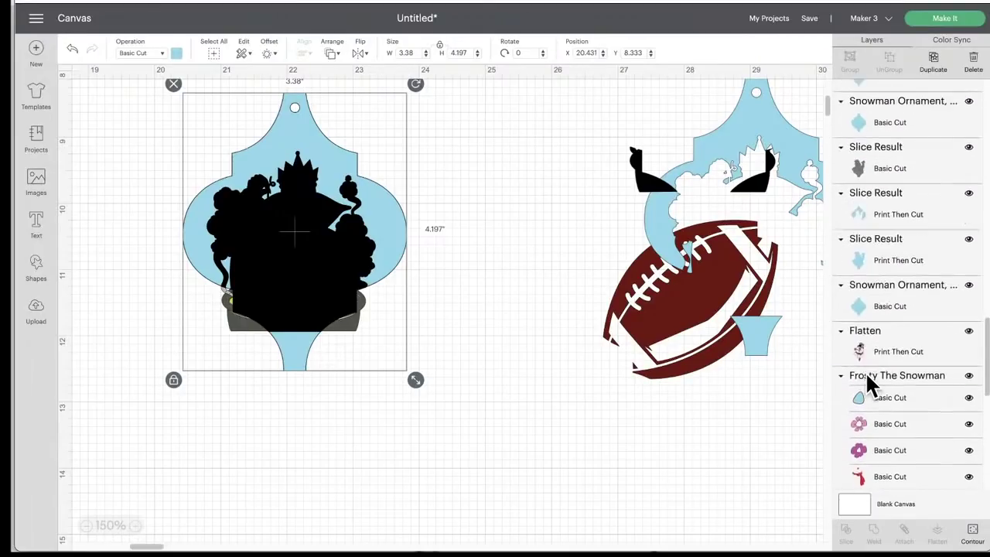
pyautogui.scroll(10, 867, 384)
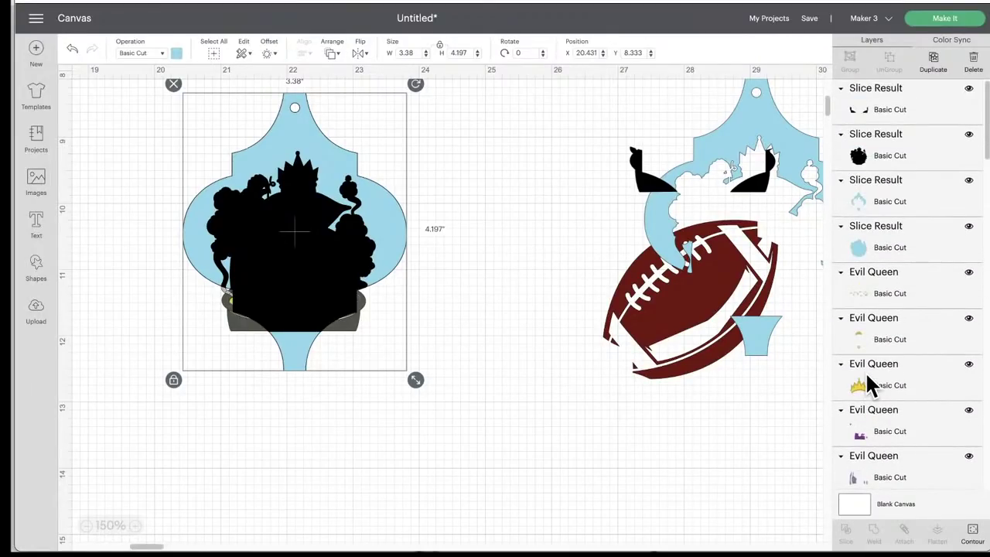
pyautogui.scroll(-5, 900, 290)
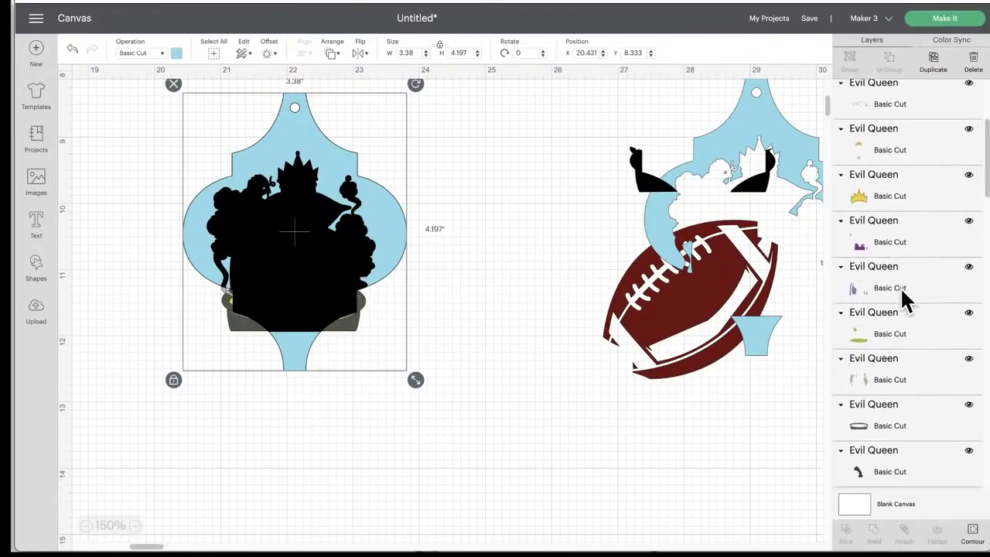
pyautogui.keyDown('shift'); pyautogui.click(349, 326); pyautogui.keyUp('shift')
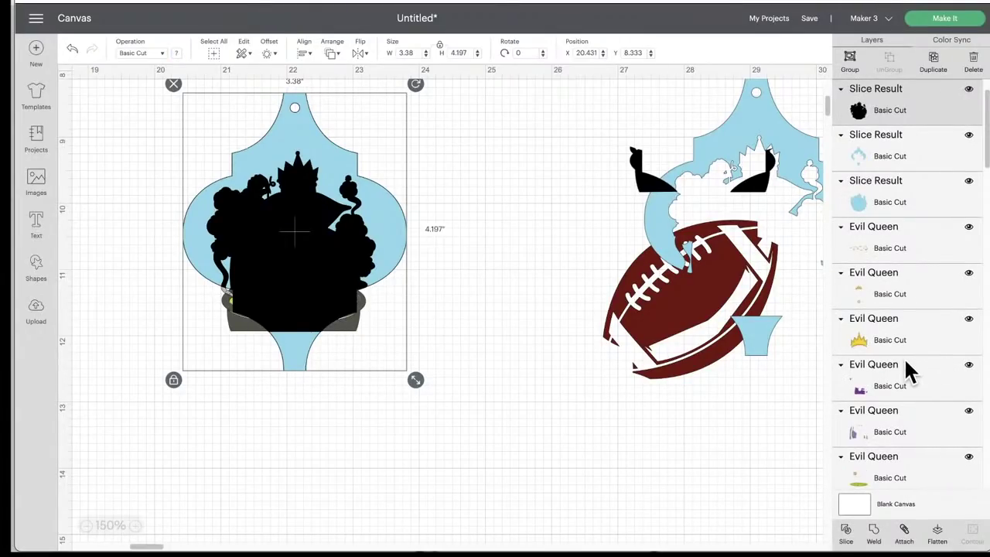
pyautogui.click(844, 538)
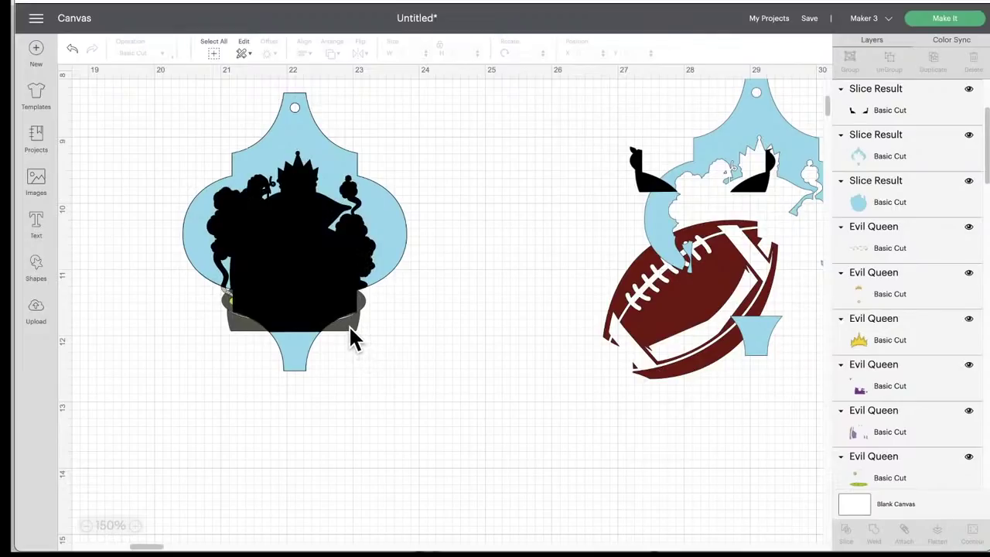
# Step: Keep the trimmed silhouette in place and move the second cut-out blue ornament aside
pyautogui.moveTo(350, 330); pyautogui.dragTo(362, 330)
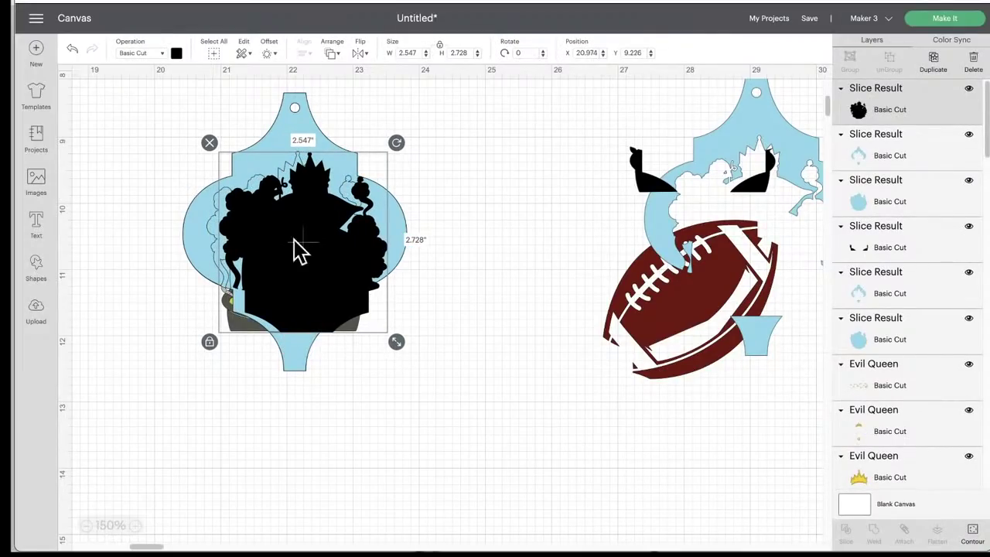
pyautogui.click(71, 51)
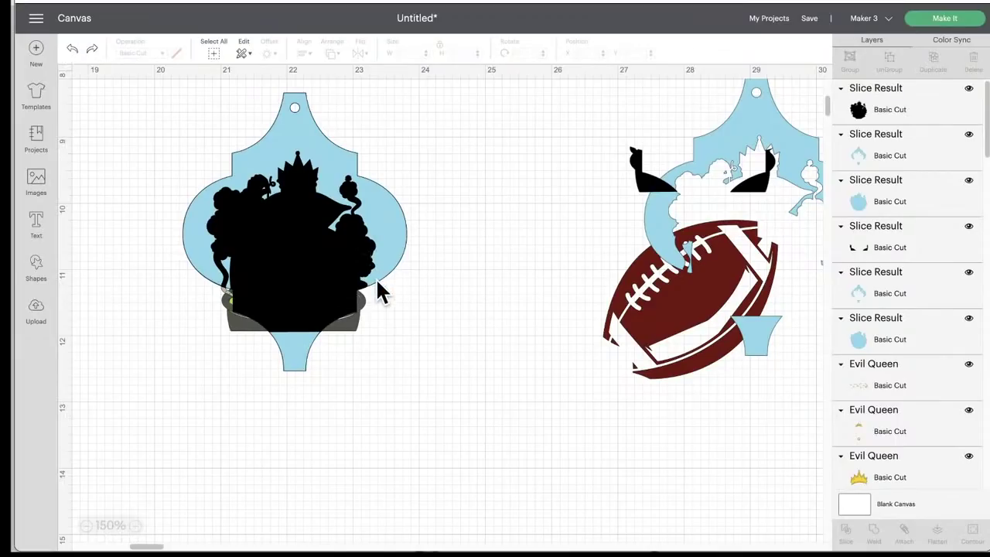
pyautogui.click(347, 330)
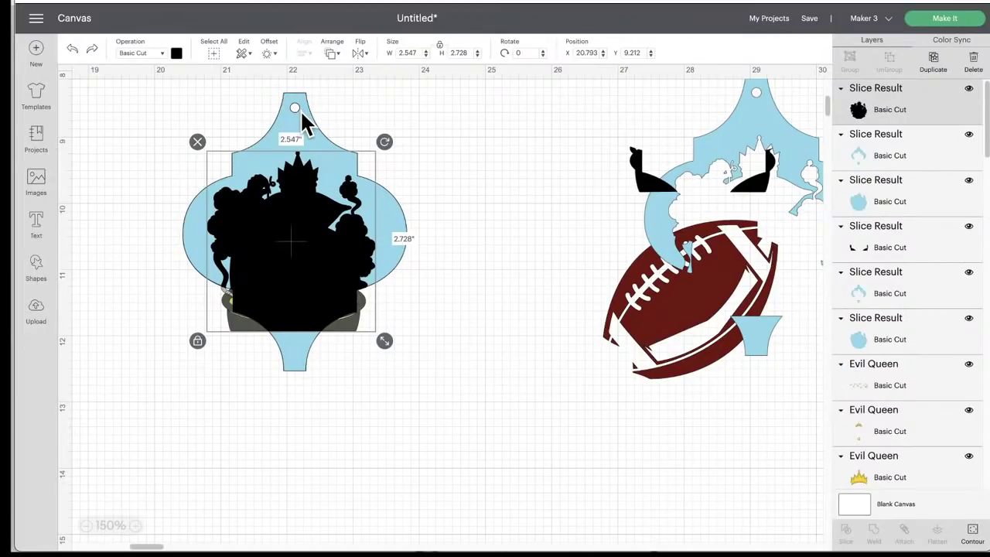
pyautogui.moveTo(304, 122); pyautogui.dragTo(585, 118)
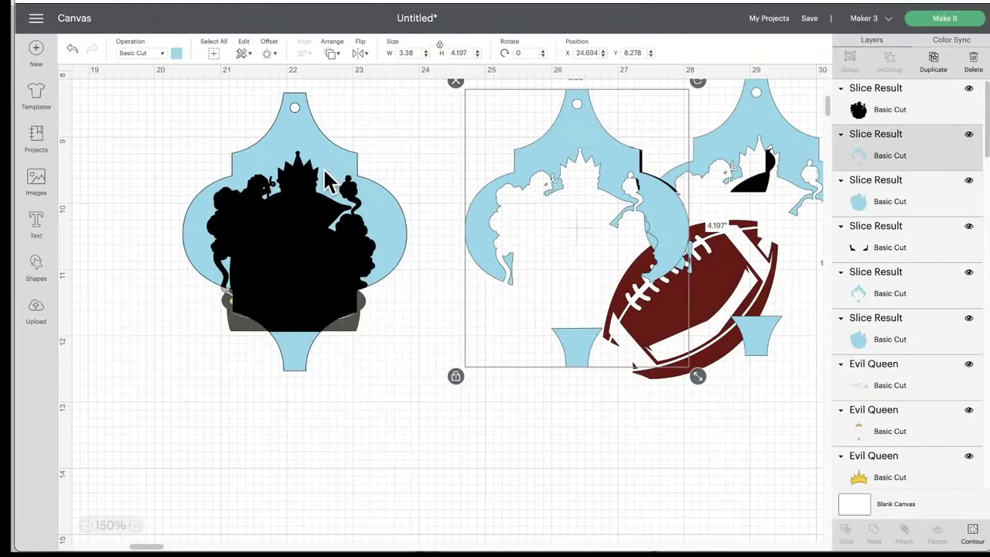
# Step: Slice the Evil Queen's gray cauldron layer with the next blue ornament in the stack
pyautogui.hotkey('ctrl', 'z')
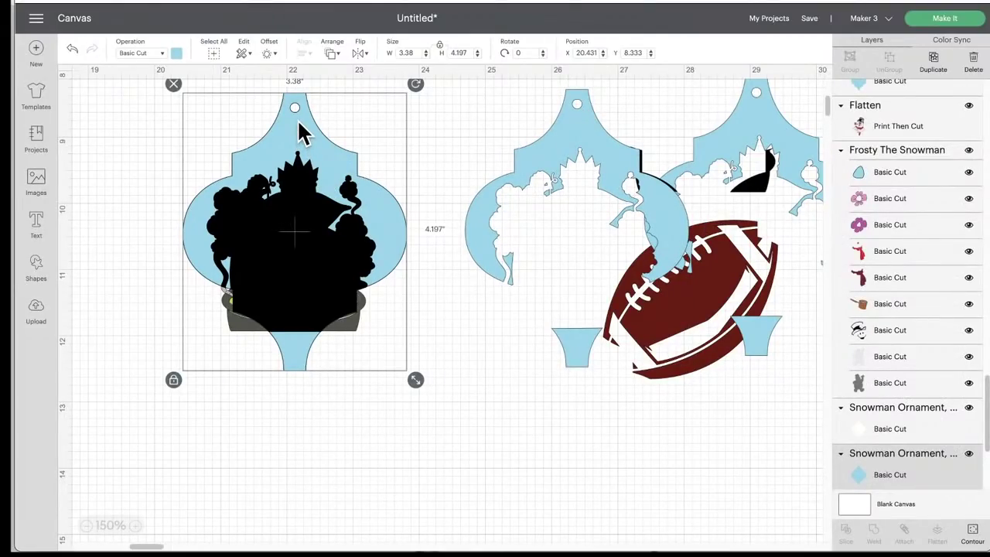
pyautogui.scroll(-1, 897, 349)
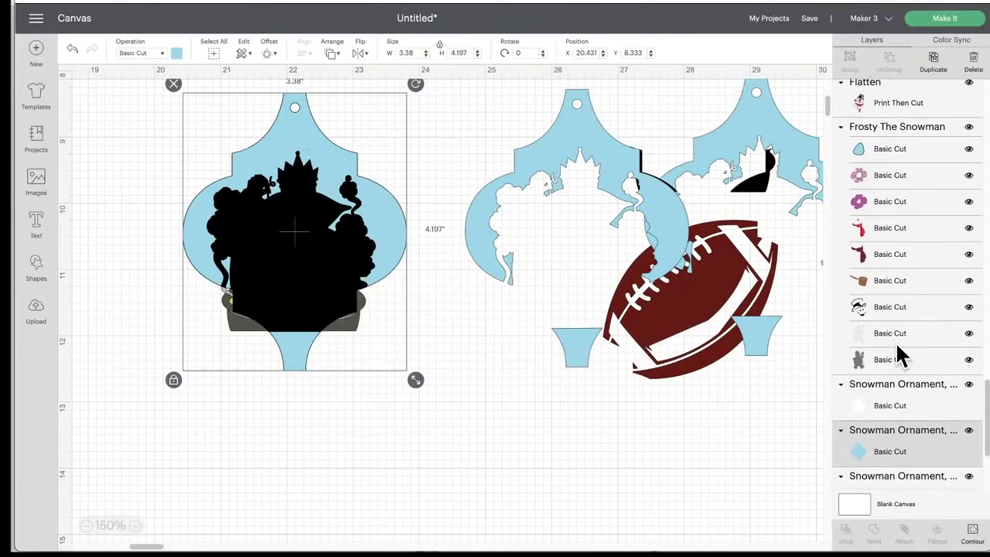
pyautogui.scroll(10, 897, 352)
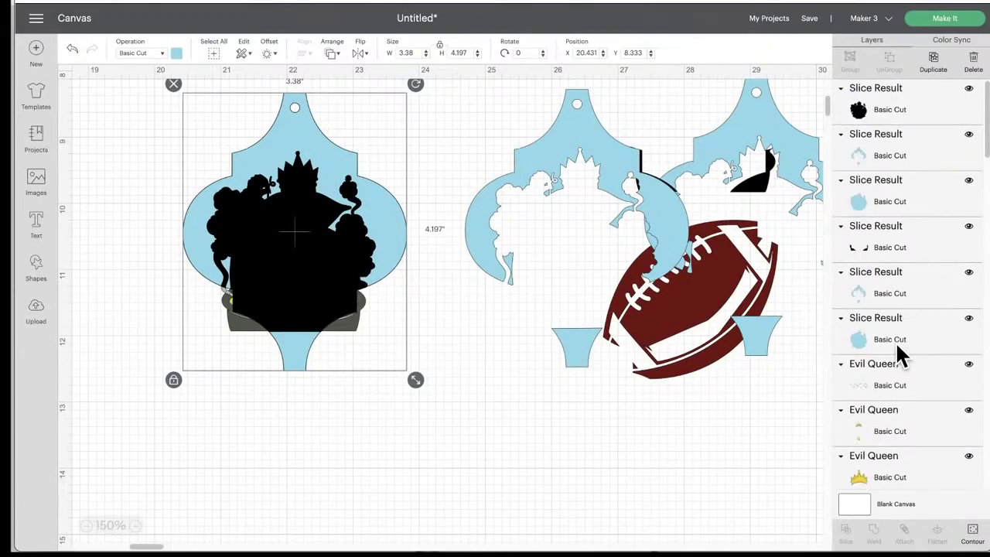
pyautogui.scroll(-8, 897, 350)
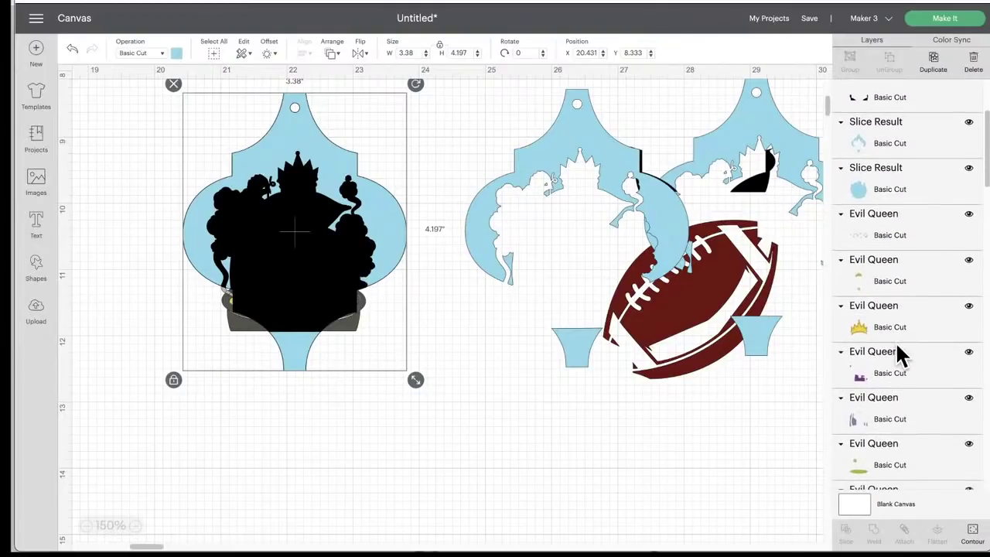
pyautogui.scroll(-3, 897, 354)
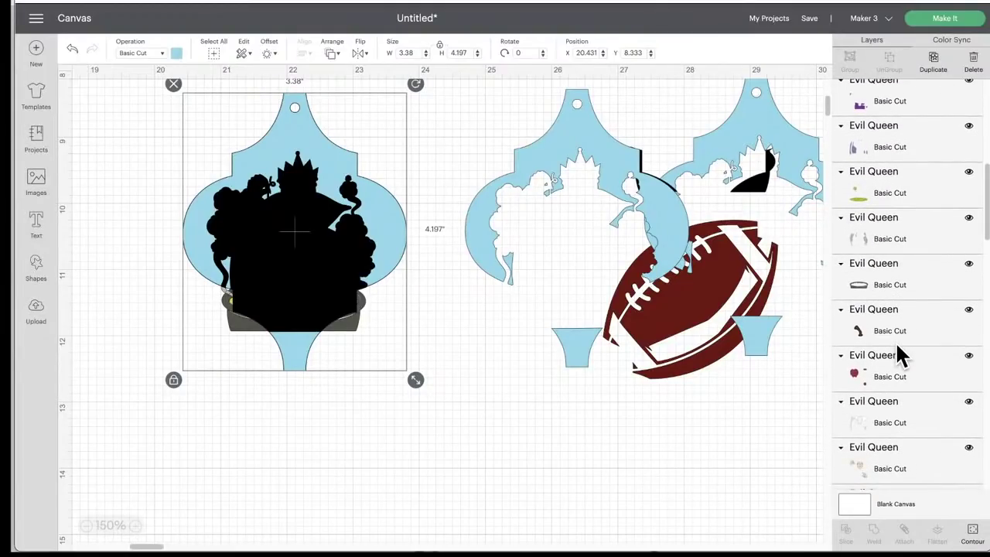
pyautogui.keyDown('shift'); pyautogui.click(863, 283); pyautogui.keyUp('shift')
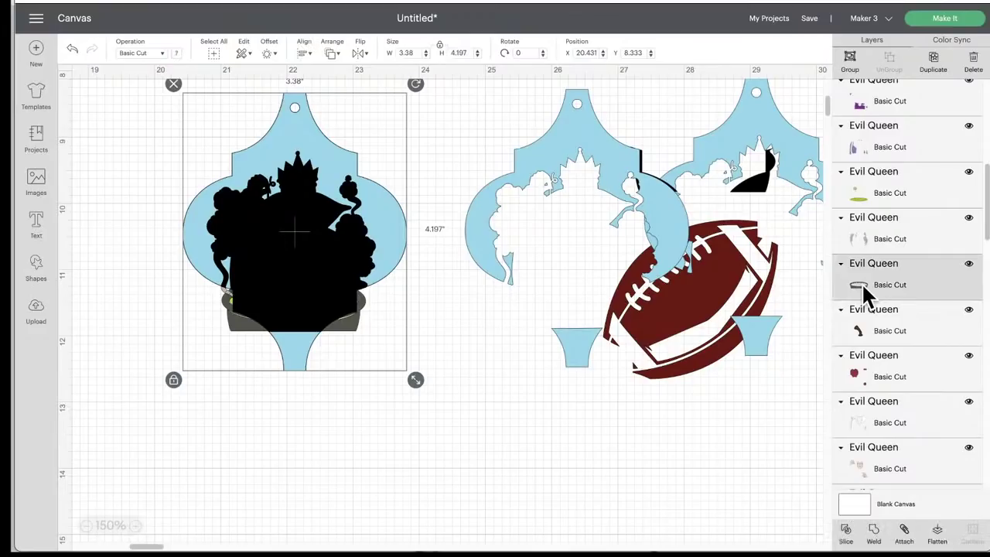
pyautogui.click(846, 532)
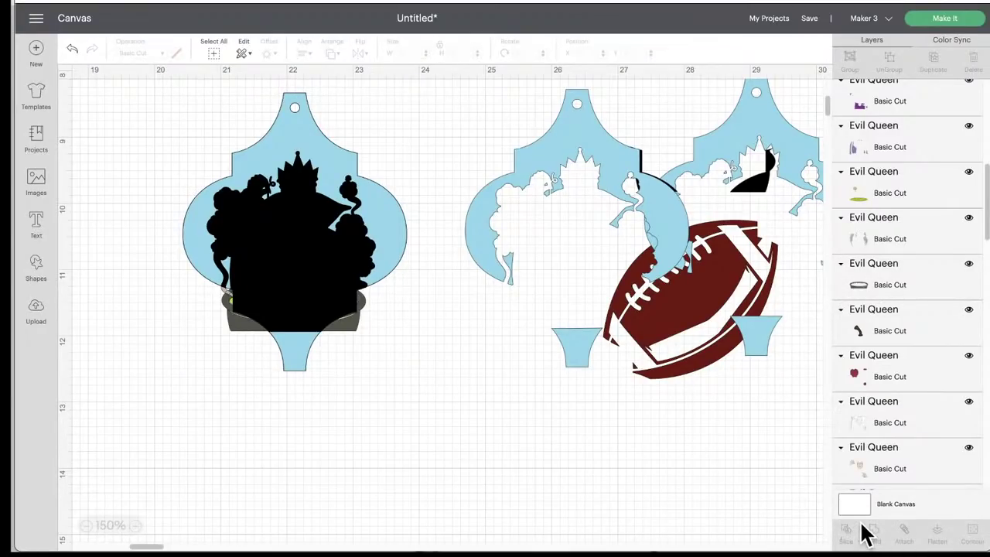
# Step: Move the gray cauldron offcuts and the blue ornament left from the cauldron slice away toward the football
pyautogui.click(354, 336)
pyautogui.moveTo(384, 332); pyautogui.dragTo(702, 397)
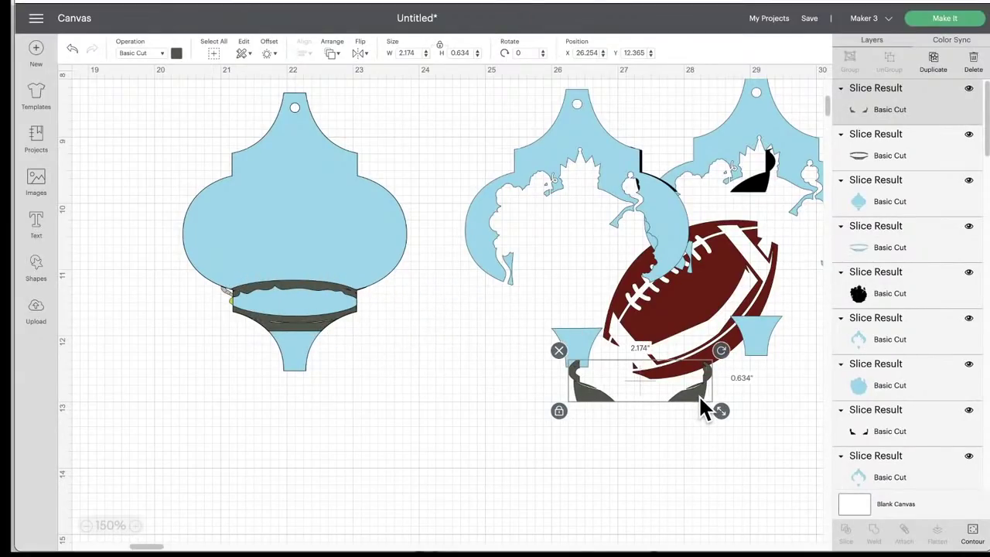
pyautogui.moveTo(317, 222); pyautogui.dragTo(729, 222)
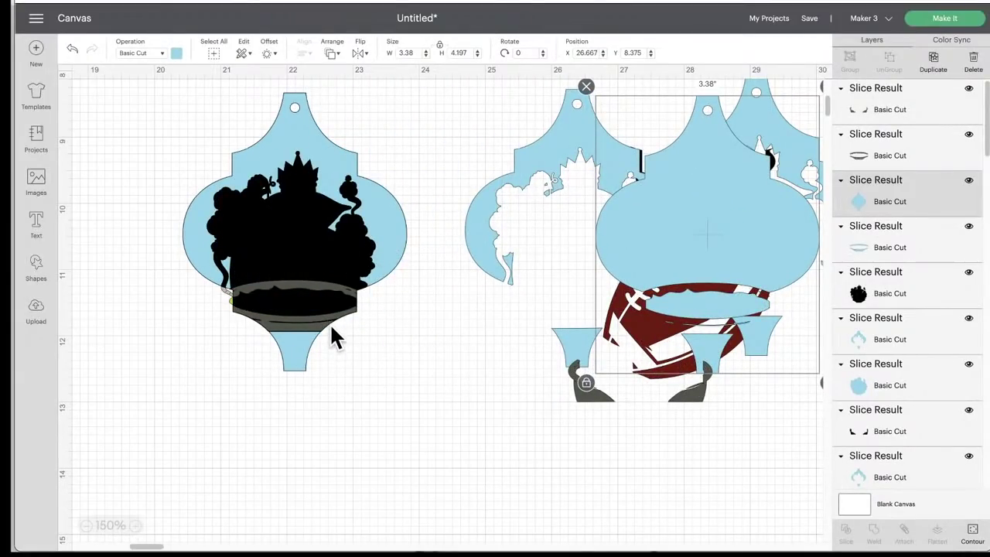
# Step: Slice the Evil Queen's yellow bubbles layer with the next blue ornament in the stack
pyautogui.click(295, 128)
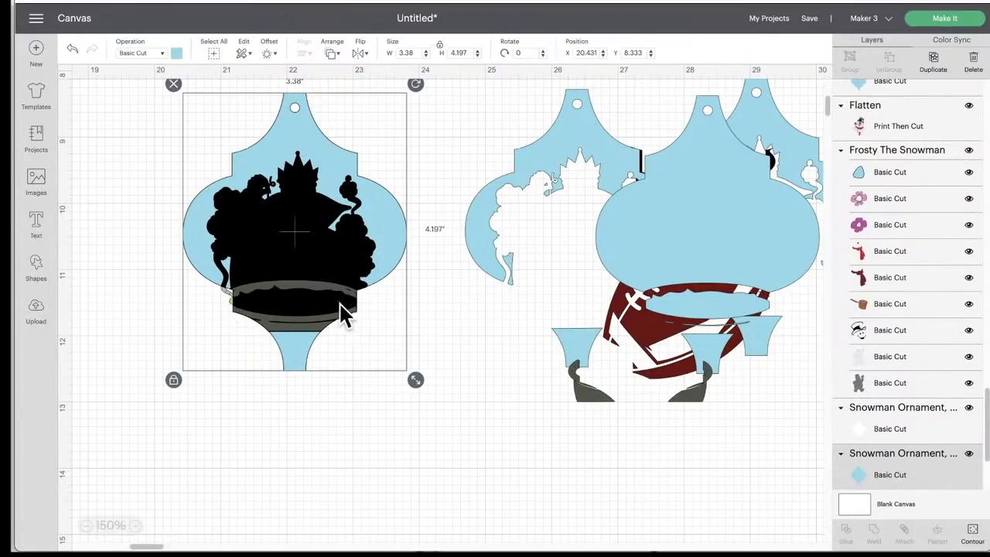
pyautogui.scroll(10, 922, 304)
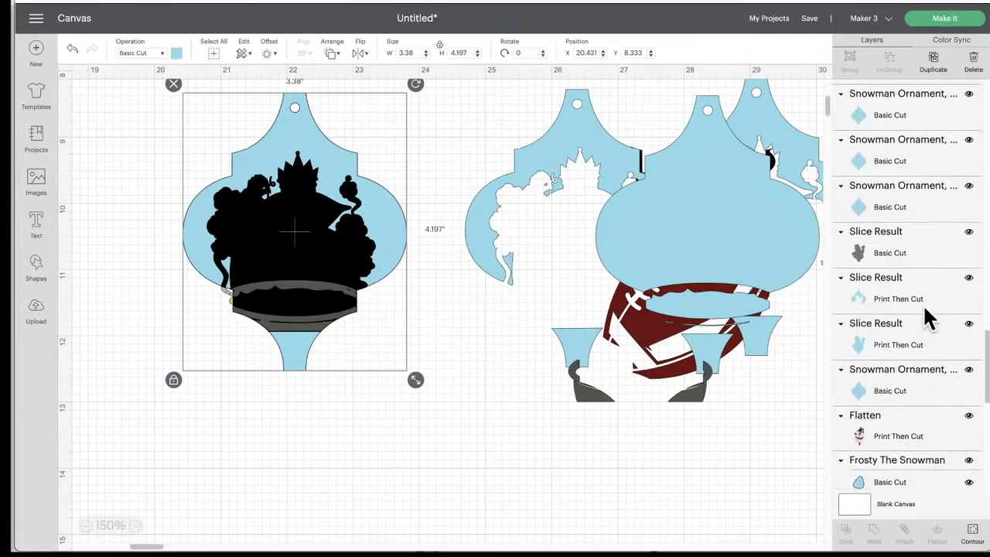
pyautogui.scroll(10, 922, 304)
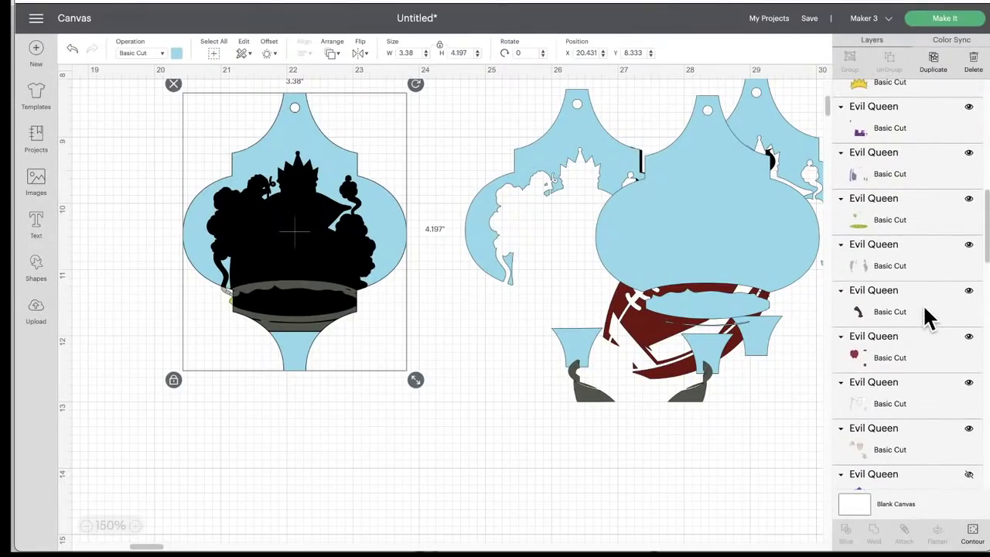
pyautogui.scroll(2, 922, 304)
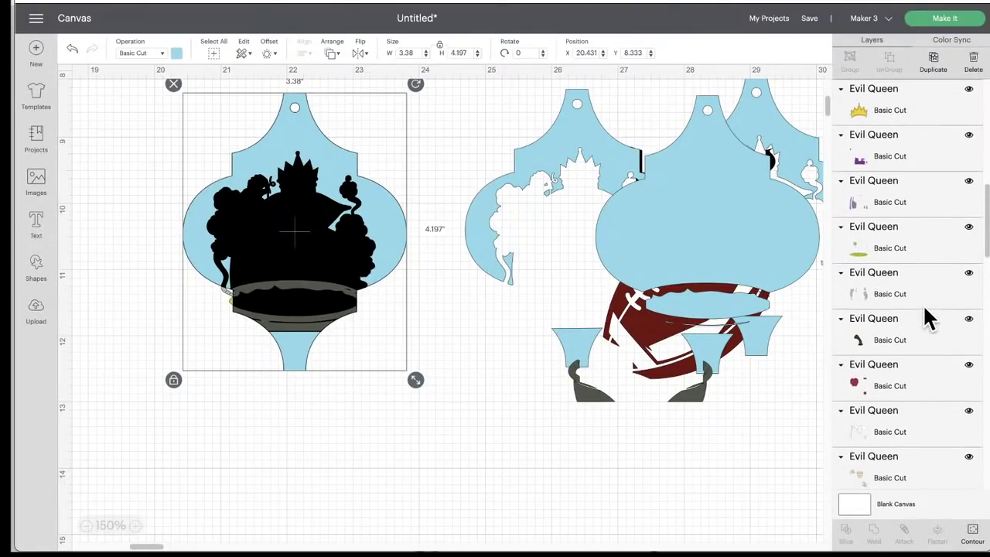
pyautogui.scroll(10, 923, 304)
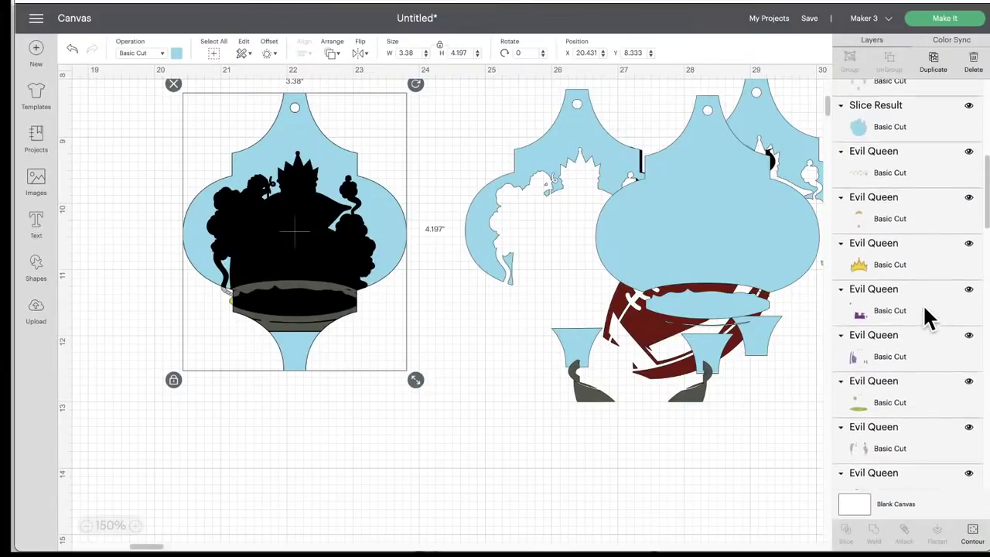
pyautogui.scroll(1, 925, 309)
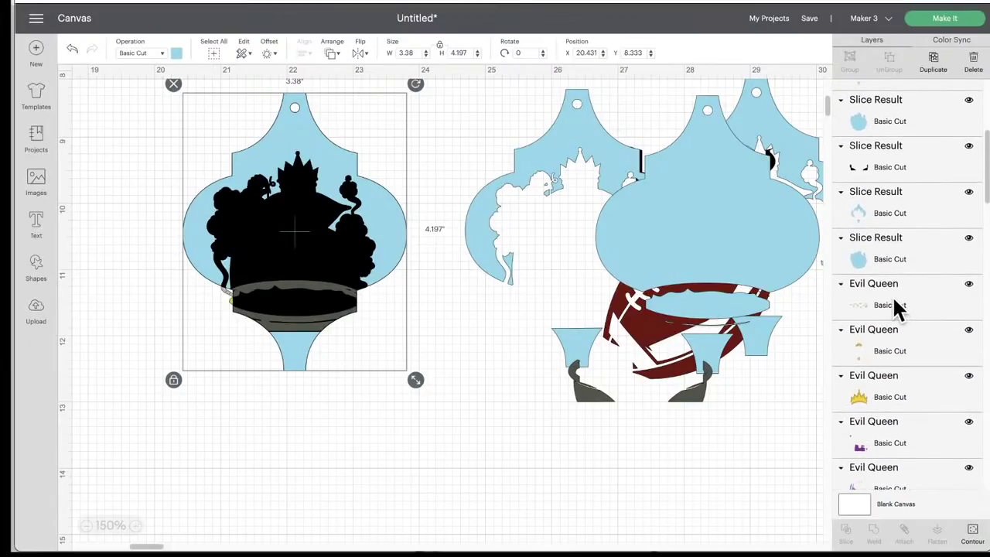
pyautogui.keyDown('shift'); pyautogui.click(895, 306); pyautogui.keyUp('shift')
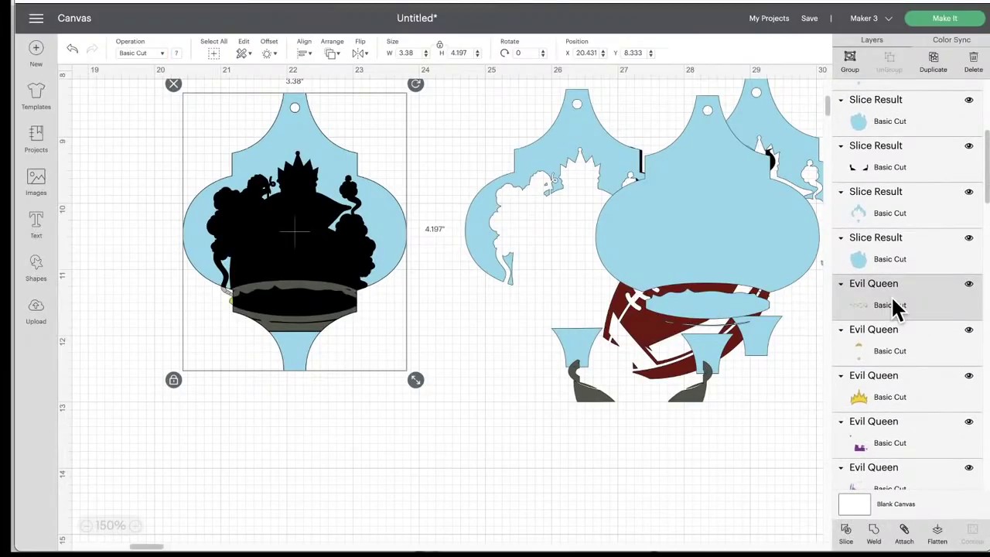
pyautogui.click(846, 534)
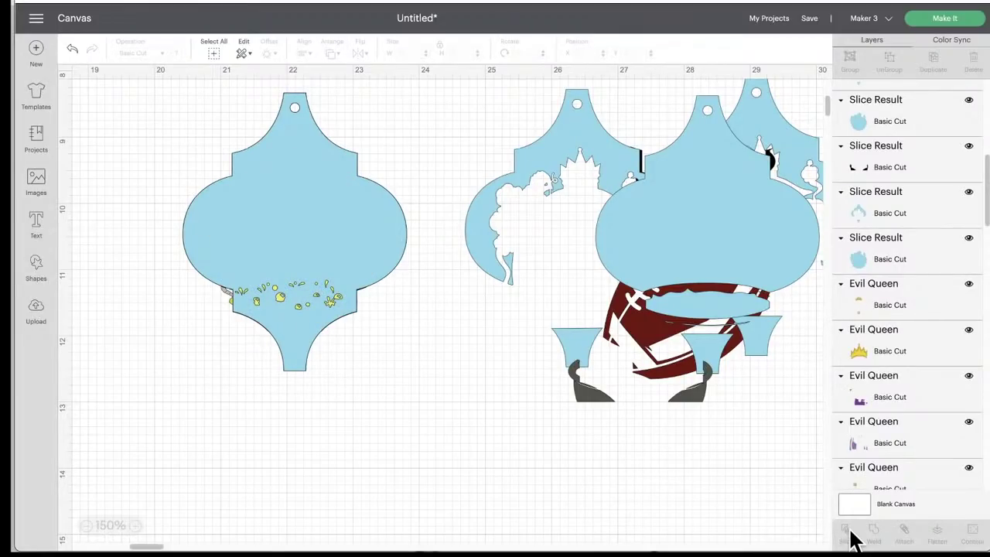
# Step: Move the bubble-cut ornament and the blue silhouette pieces over to the football, and set the black silhouette below the ornament
pyautogui.moveTo(307, 194); pyautogui.dragTo(714, 210)
pyautogui.click(225, 297)
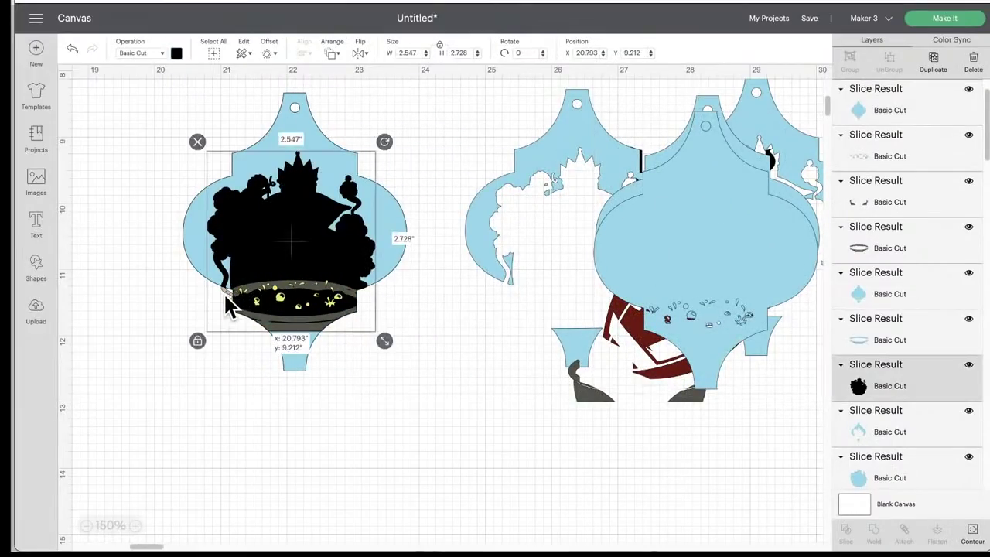
pyautogui.moveTo(282, 230); pyautogui.dragTo(436, 415)
pyautogui.moveTo(294, 225); pyautogui.dragTo(702, 201)
pyautogui.moveTo(347, 217); pyautogui.dragTo(707, 206)
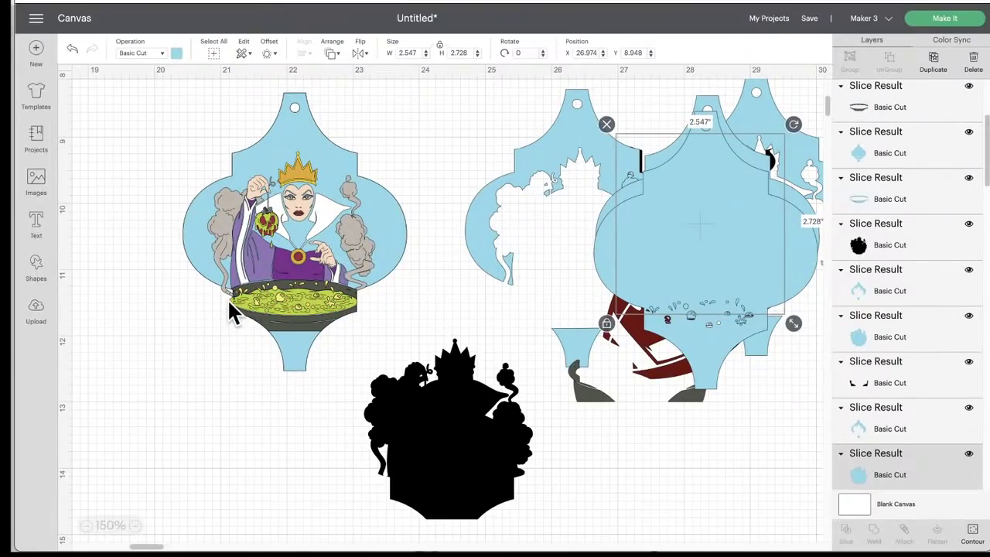
# Step: Slice the Evil Queen's green brew layer with the next blue ornament and move the small green offcut aside toward the football
pyautogui.click(287, 126)
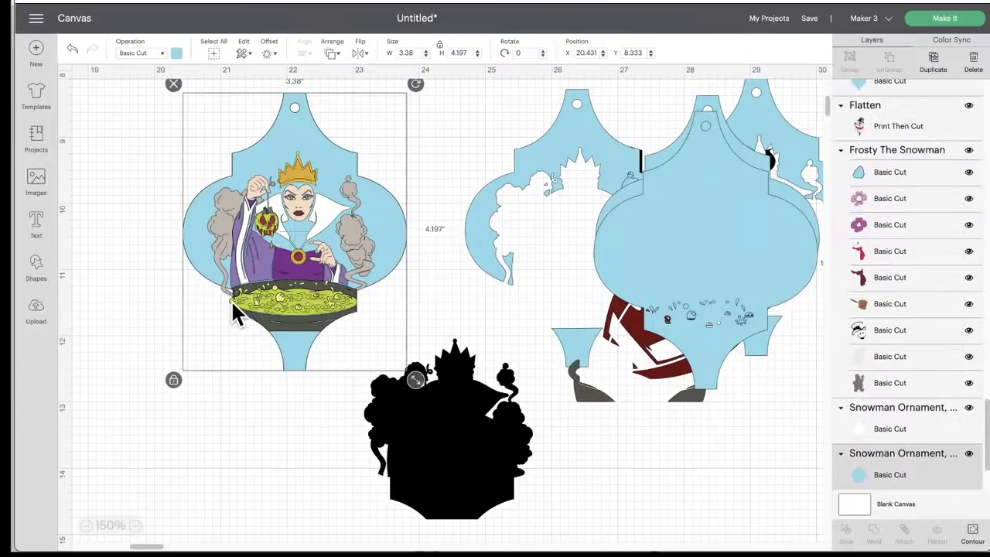
pyautogui.scroll(-10, 863, 347)
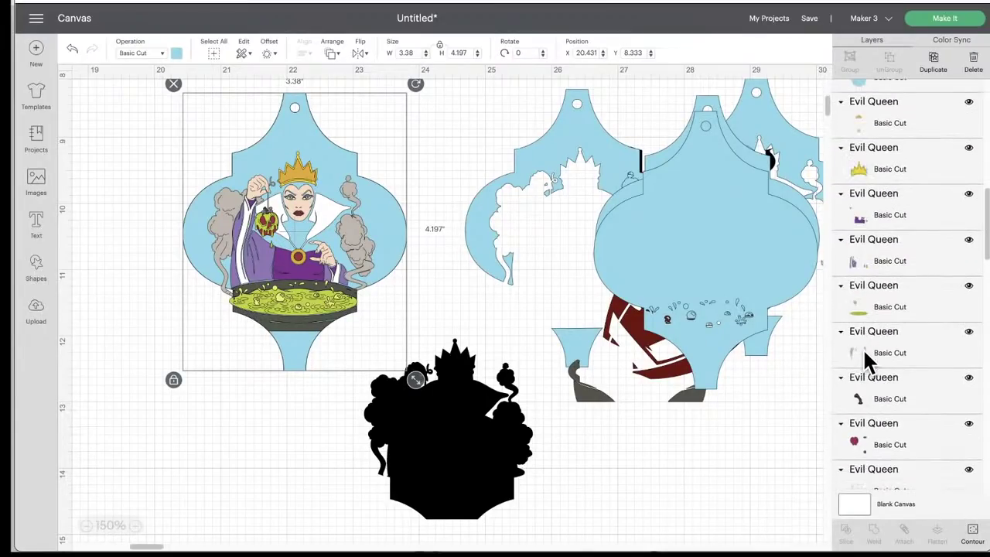
pyautogui.scroll(2, 862, 347)
pyautogui.click(875, 324)
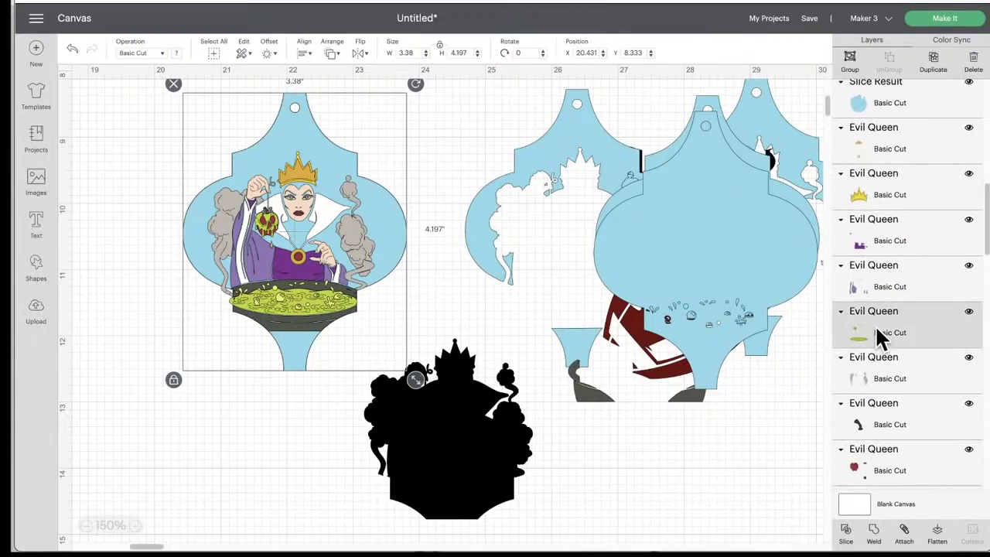
pyautogui.click(847, 532)
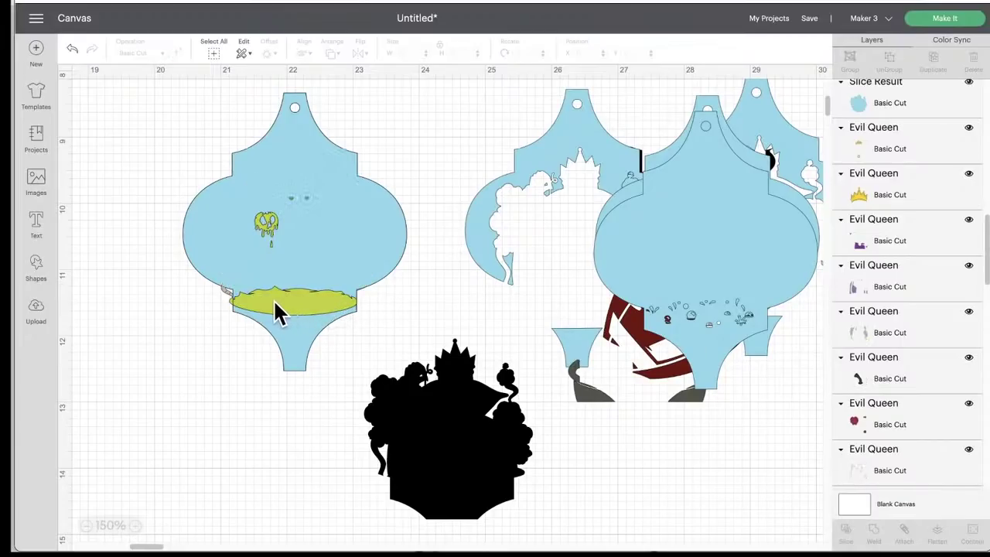
pyautogui.click(228, 303)
pyautogui.moveTo(229, 303); pyautogui.dragTo(578, 307)
# Step: Slice the Evil Queen's gray smoke layer with the blue ornament left from the green brew slice
pyautogui.click(223, 290)
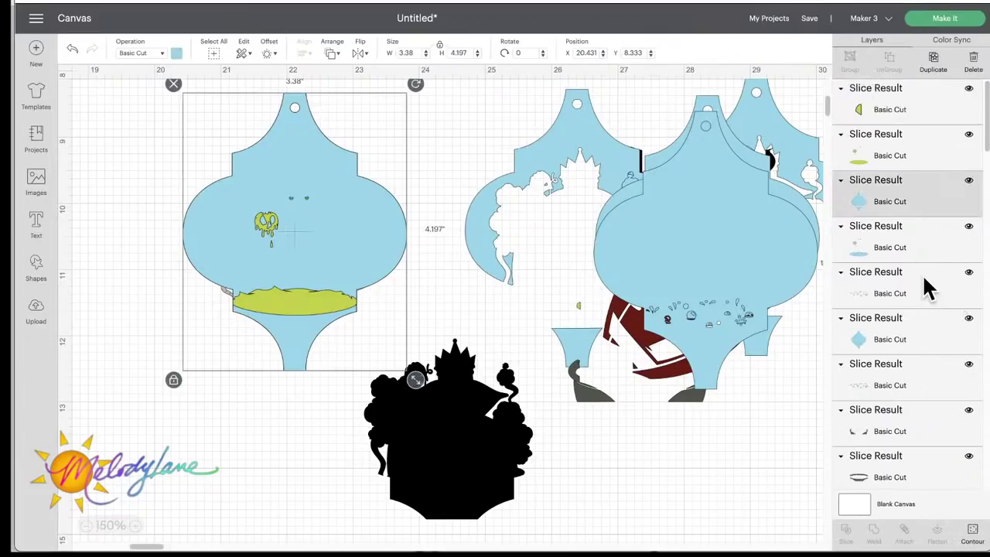
pyautogui.scroll(-3, 924, 283)
pyautogui.scroll(-1, 924, 283)
pyautogui.scroll(-10, 925, 283)
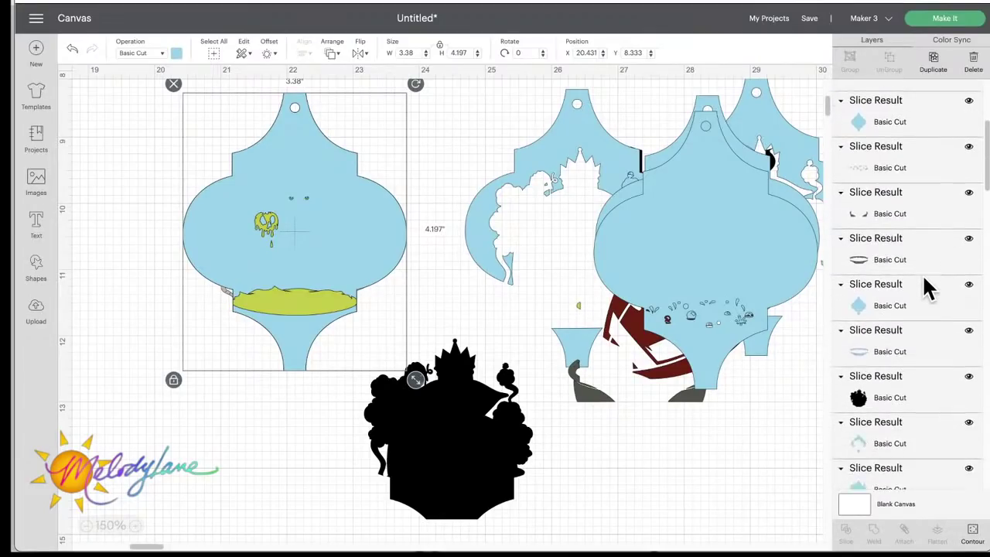
pyautogui.scroll(-5, 925, 283)
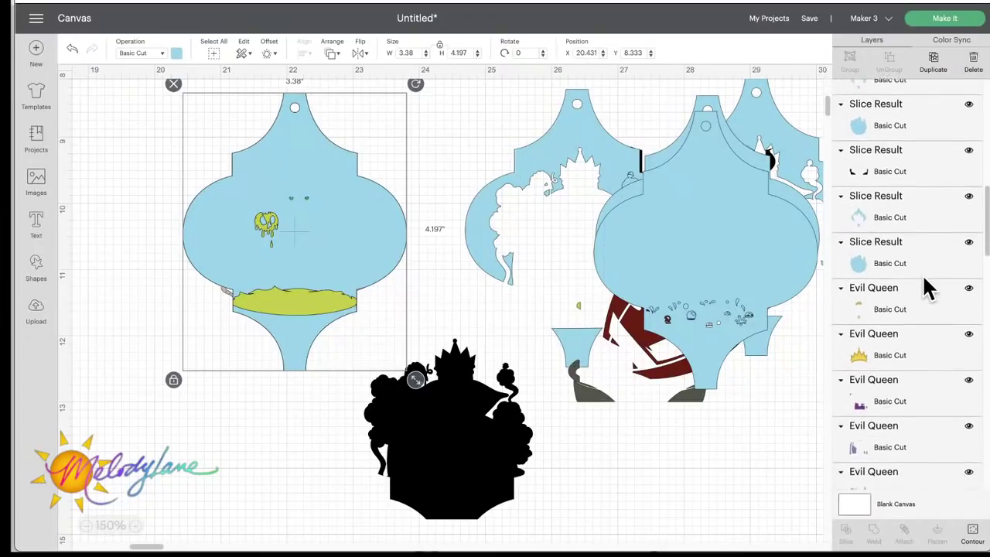
pyautogui.scroll(-1, 922, 274)
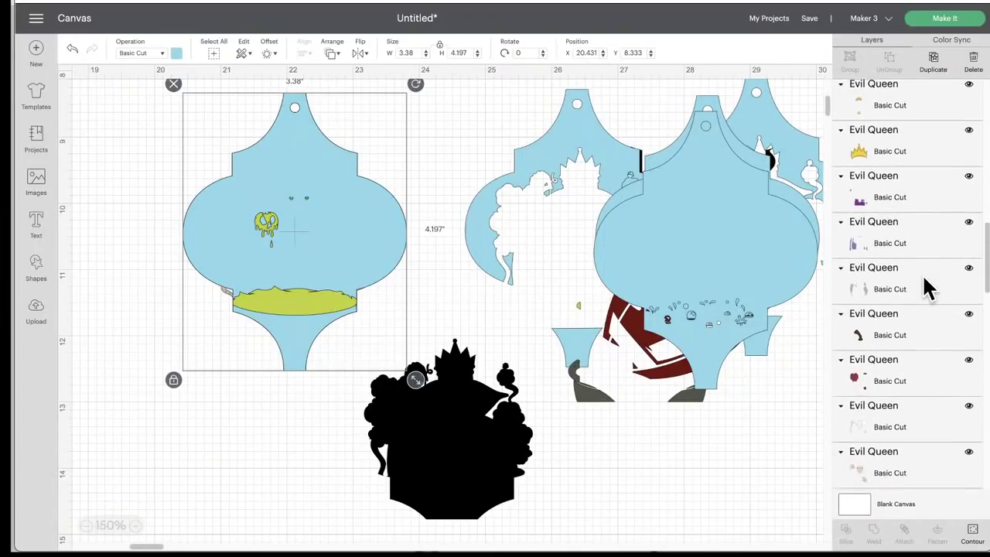
pyautogui.click(872, 283)
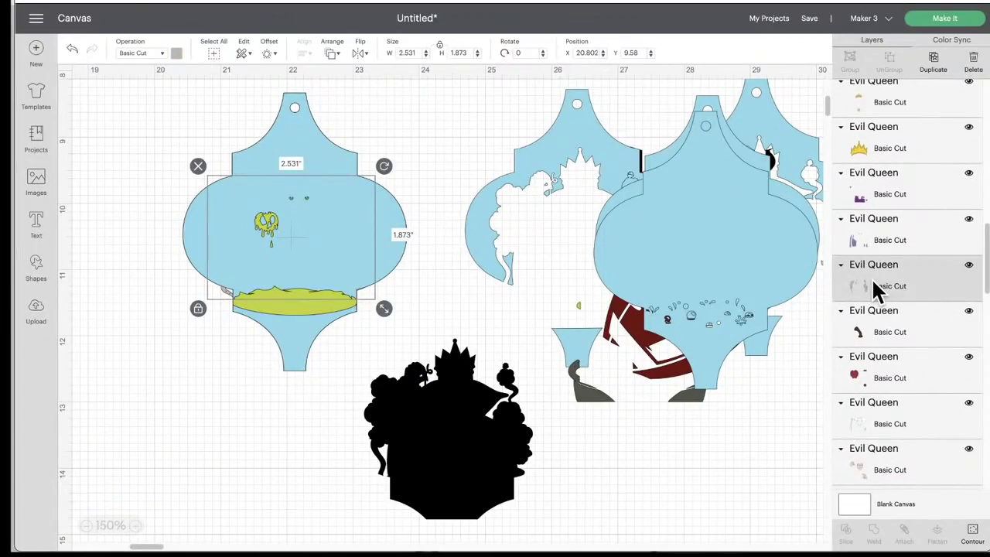
pyautogui.keyDown('shift'); pyautogui.click(296, 99); pyautogui.keyUp('shift')
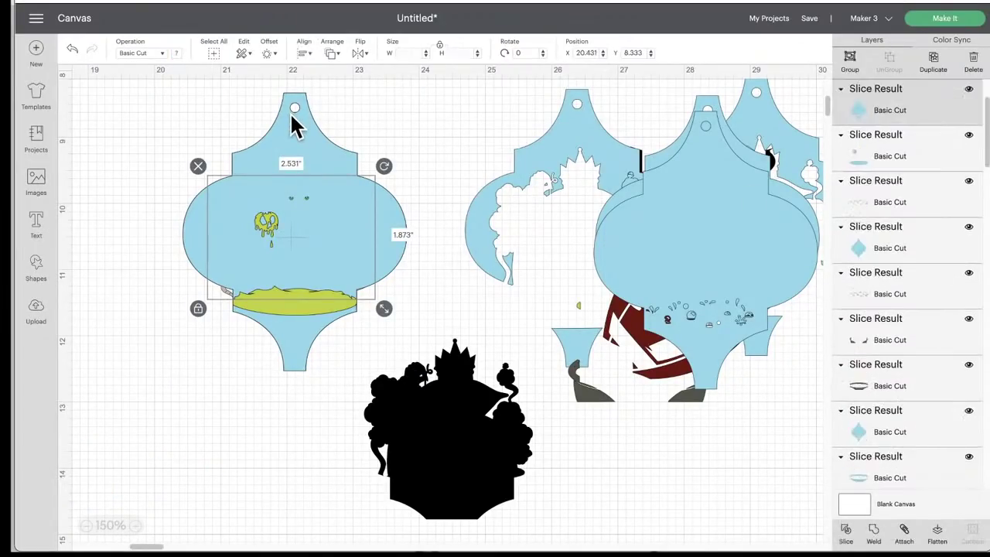
pyautogui.click(846, 534)
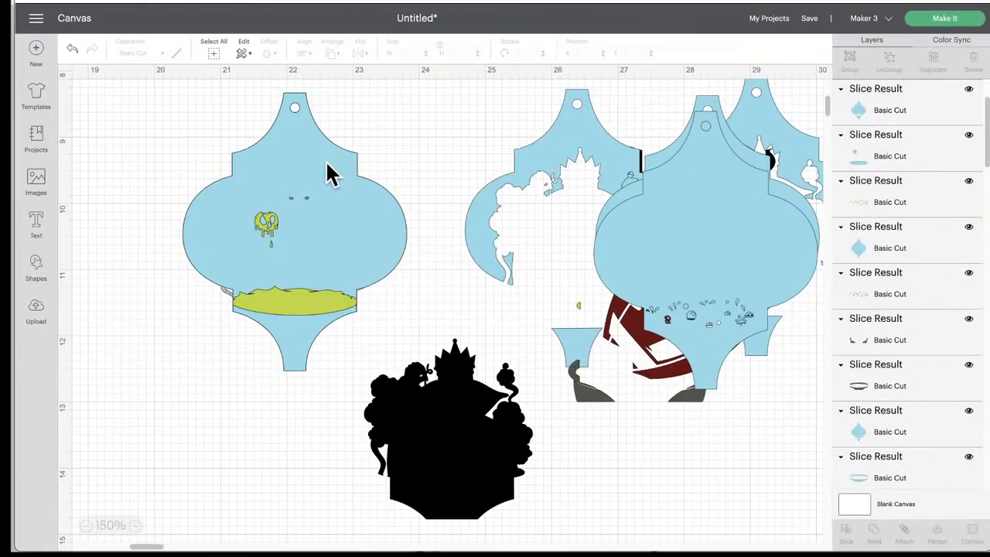
pyautogui.hotkey('ctrl', 'z')
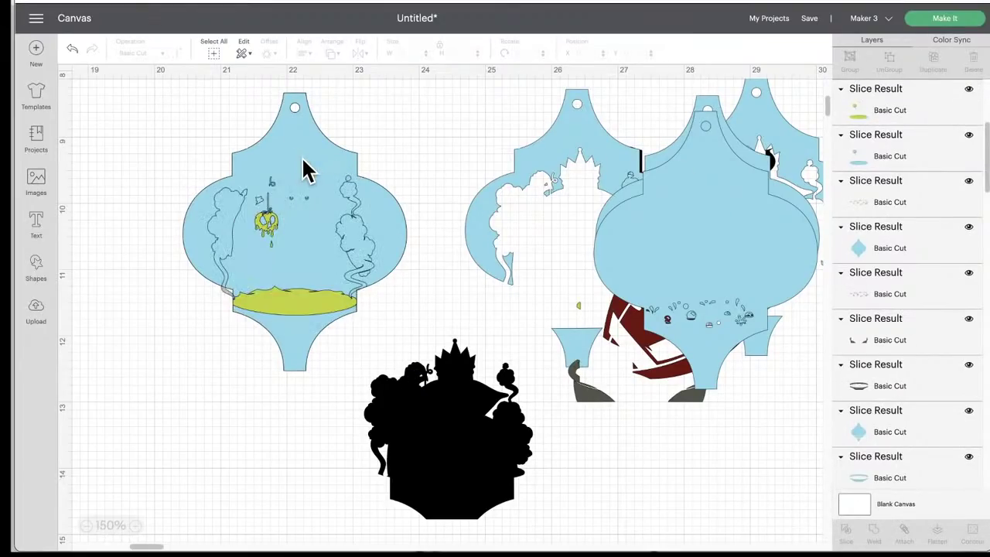
# Step: Take the cut-out blue ornament and blue smoke pieces off the Evil Queen and delete them together with the blue brew piece
pyautogui.moveTo(307, 170); pyautogui.dragTo(707, 151)
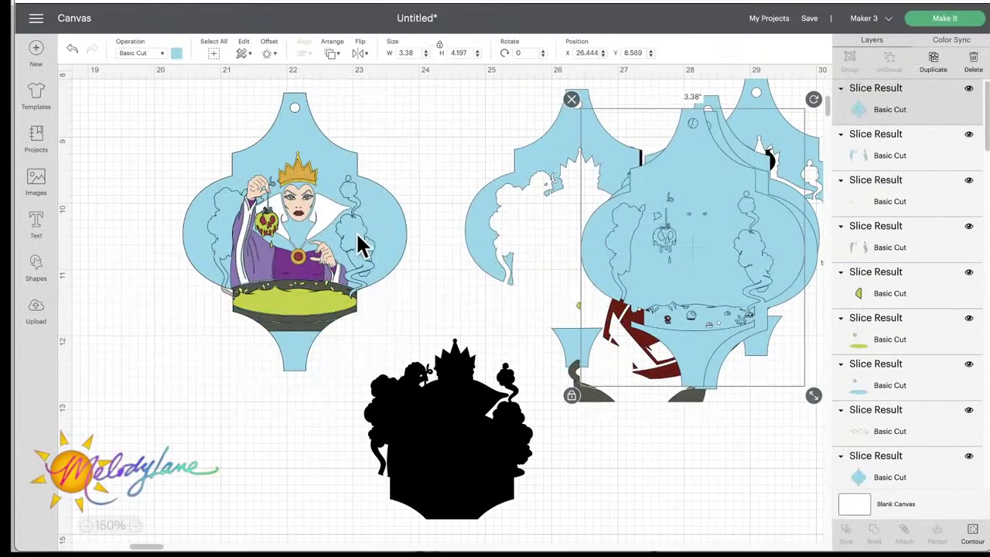
pyautogui.moveTo(363, 246); pyautogui.dragTo(735, 267)
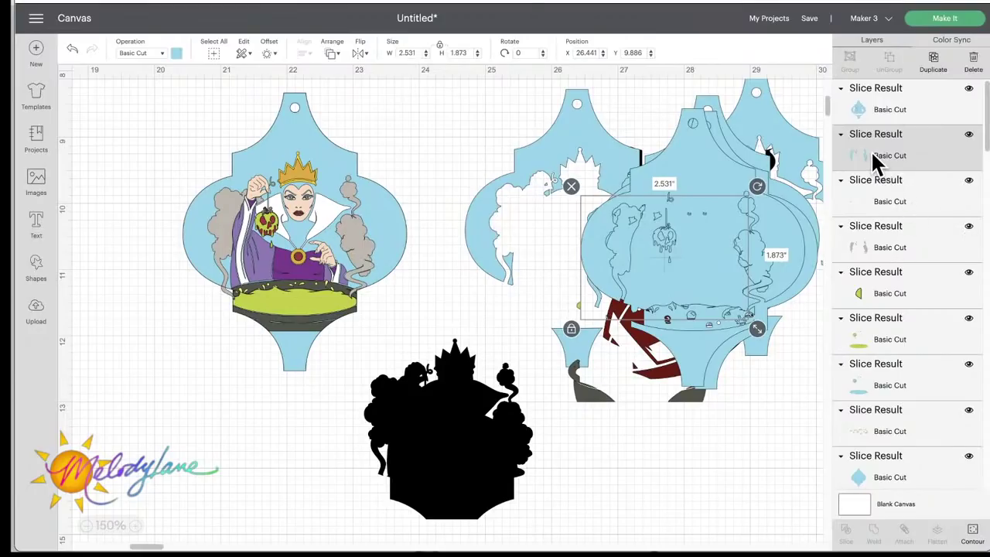
pyautogui.moveTo(872, 154); pyautogui.dragTo(887, 109)
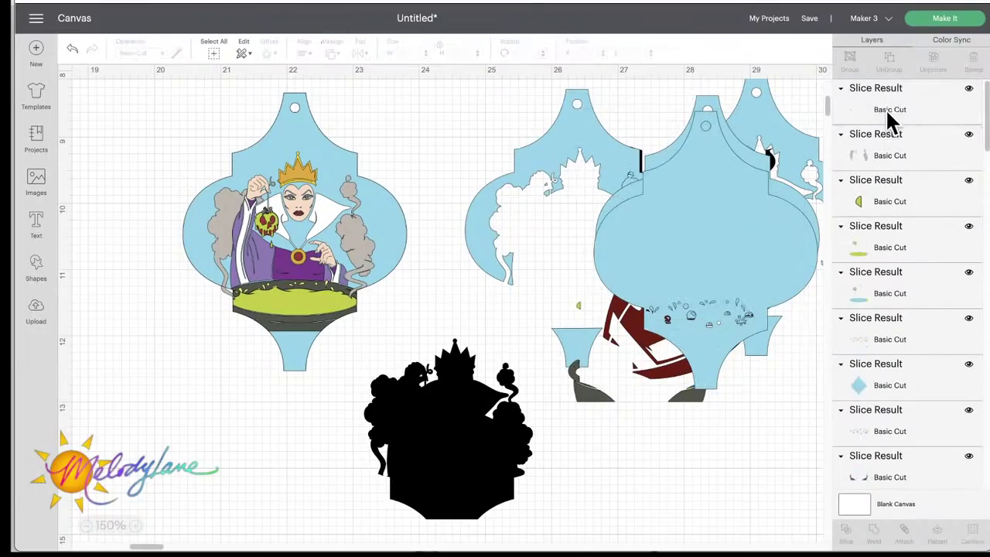
pyautogui.click(889, 294)
pyautogui.moveTo(890, 294)
pyautogui.mouseDown()
pyautogui.moveTo(893, 340)
pyautogui.moveTo(883, 281)
pyautogui.moveTo(883, 291)
pyautogui.mouseUp()
# Step: Delete the pile of leftover blue ornaments and football pieces beside the Evil Queen, plus the gray cauldron offcuts
pyautogui.moveTo(512, 85); pyautogui.dragTo(805, 306)
pyautogui.scroll(5, 520, 130)
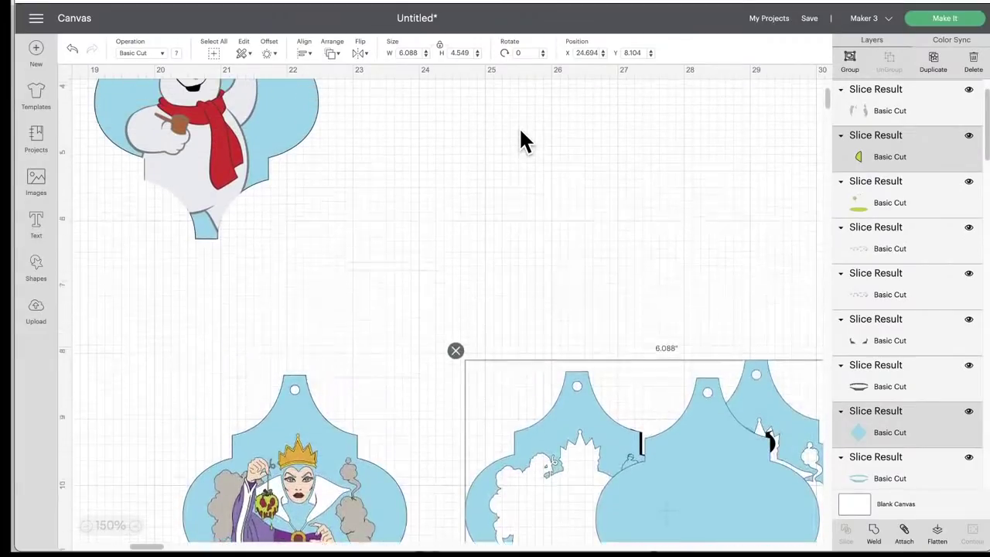
pyautogui.click(455, 371)
pyautogui.scroll(-8, 522, 362)
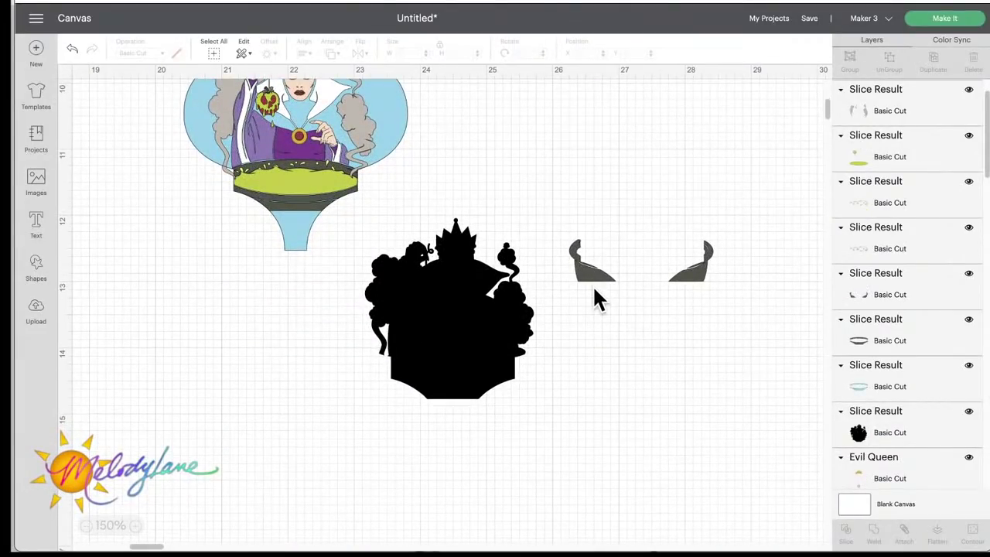
pyautogui.click(606, 284)
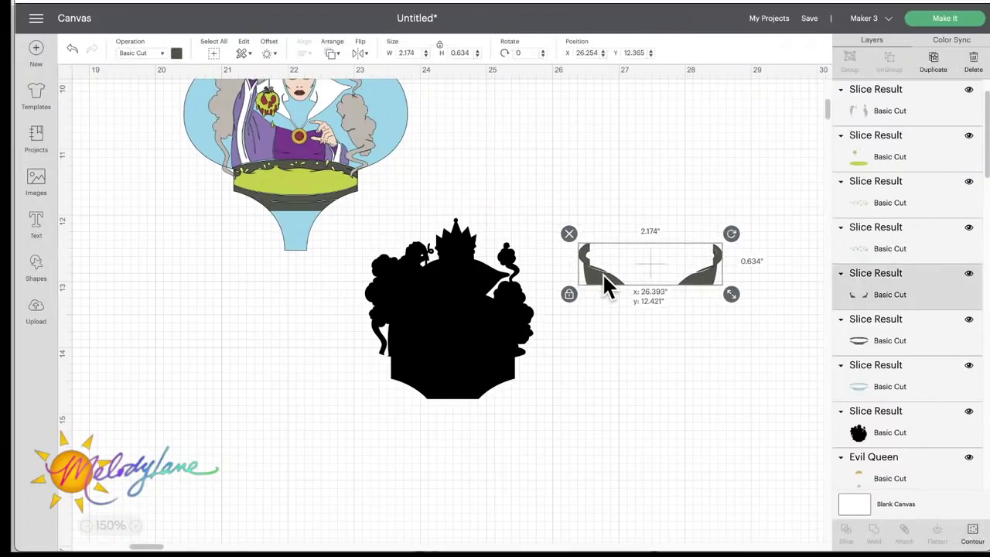
pyautogui.click(568, 234)
# Step: Place the black silhouette back over the Evil Queen and move the two plain blue ornaments behind her aside
pyautogui.moveTo(491, 352); pyautogui.dragTo(333, 163)
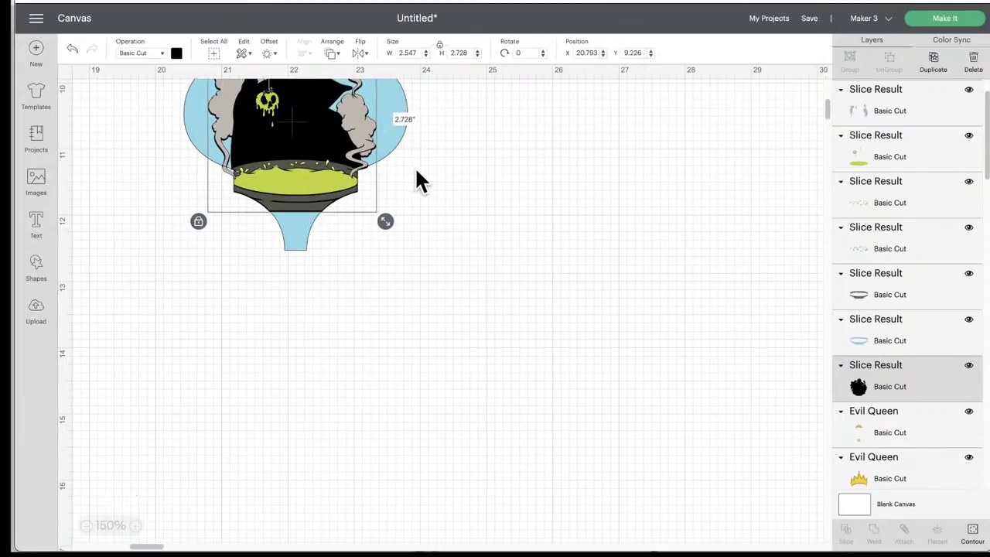
pyautogui.scroll(5, 415, 177)
pyautogui.click(306, 154)
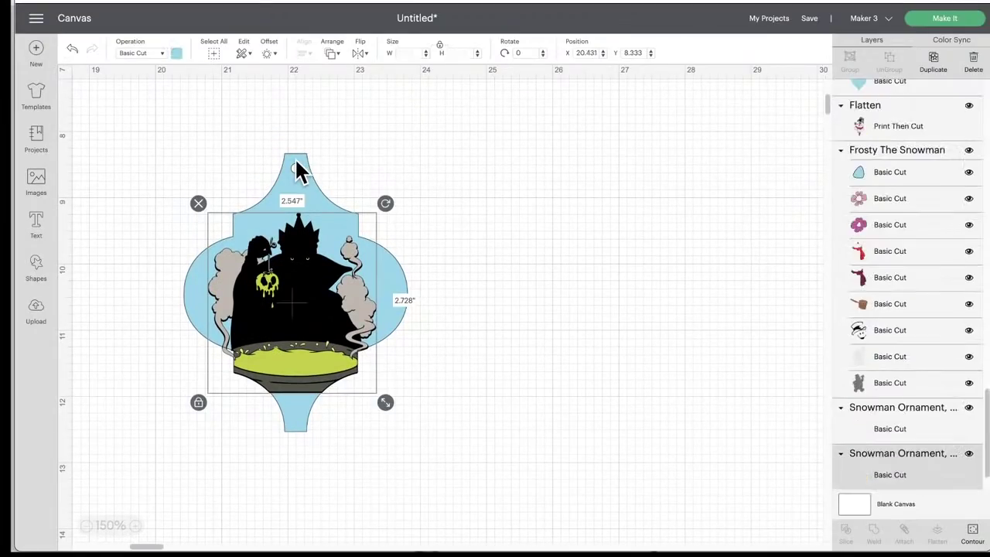
pyautogui.moveTo(323, 155); pyautogui.dragTo(720, 174)
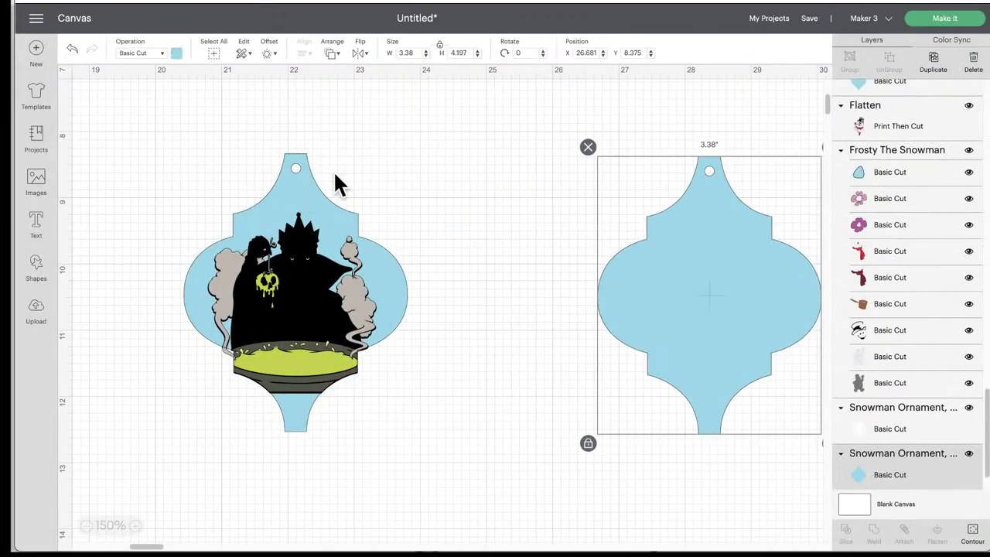
pyautogui.moveTo(301, 172); pyautogui.dragTo(697, 169)
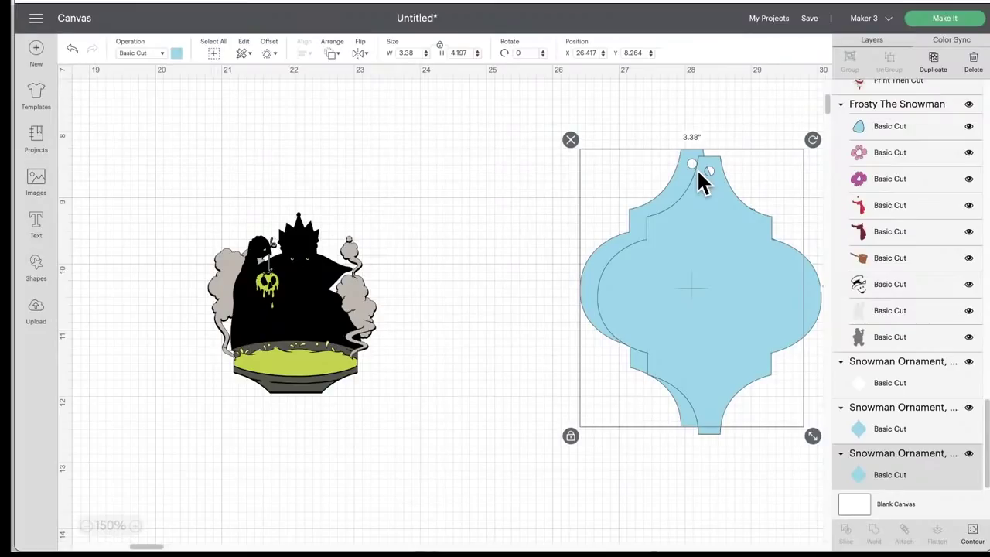
# Step: Send the black silhouette to the back, behind the Evil Queen's colored layers
pyautogui.click(325, 284)
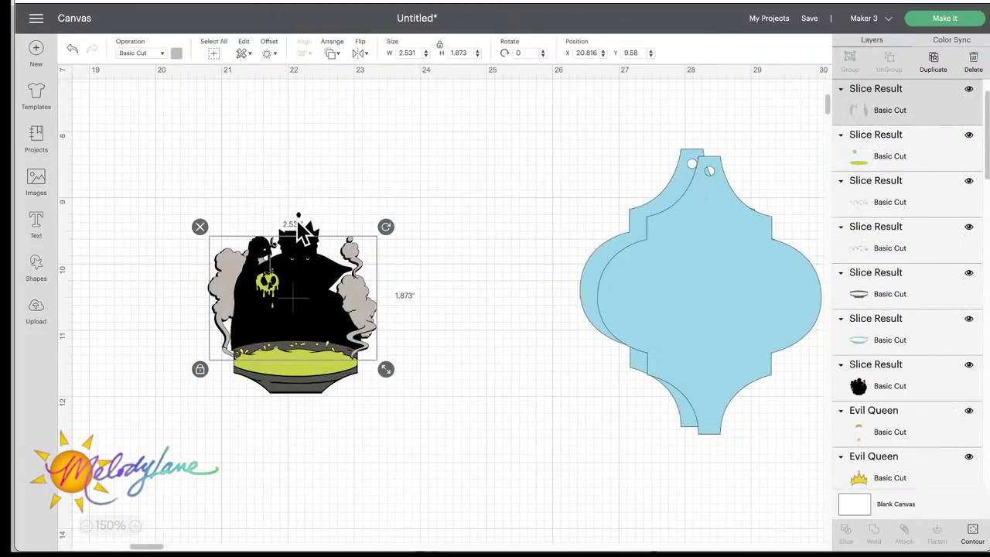
pyautogui.click(333, 54)
pyautogui.click(346, 68)
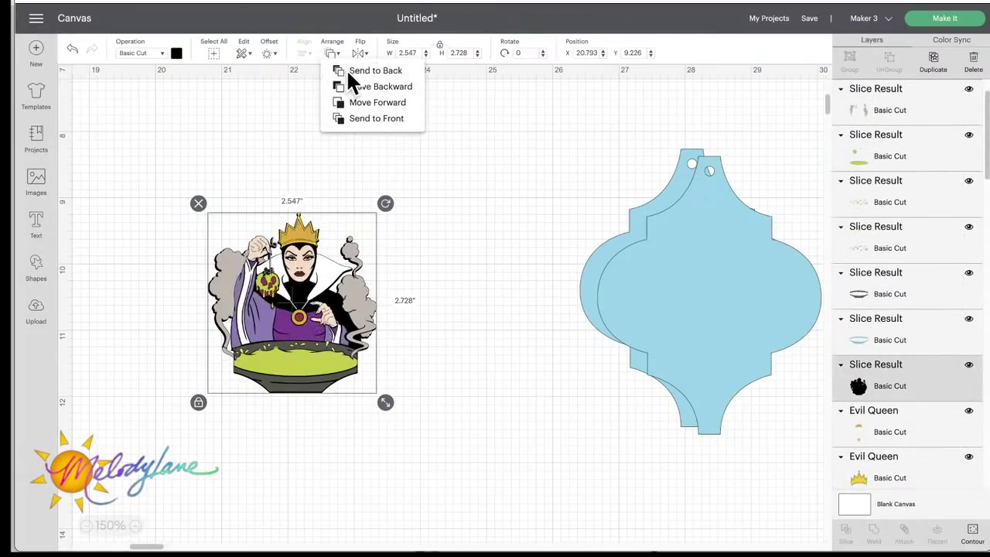
pyautogui.click(430, 377)
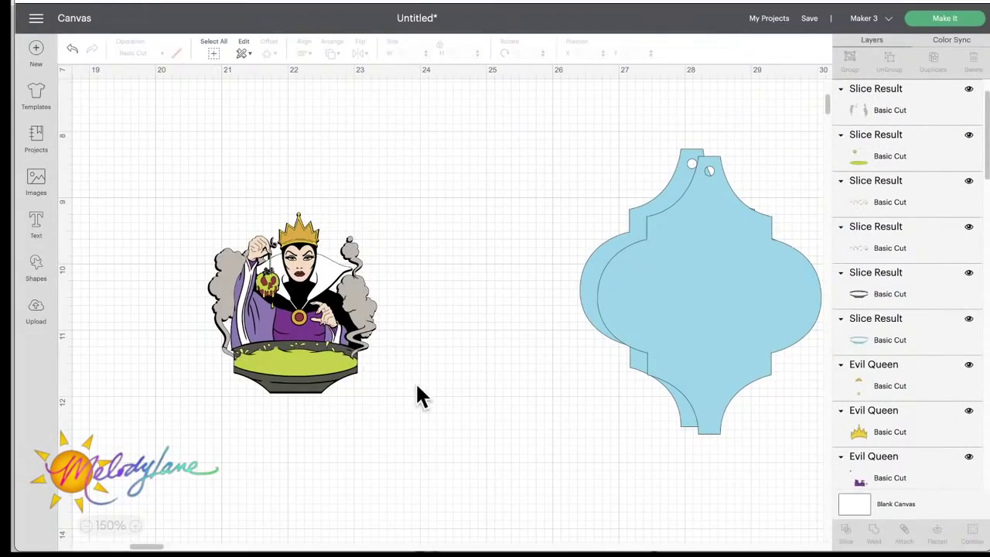
# Step: Separate one plain blue ornament, send it to the back and place it behind the Evil Queen so the trimmed edges line up
pyautogui.moveTo(685, 338); pyautogui.dragTo(494, 302)
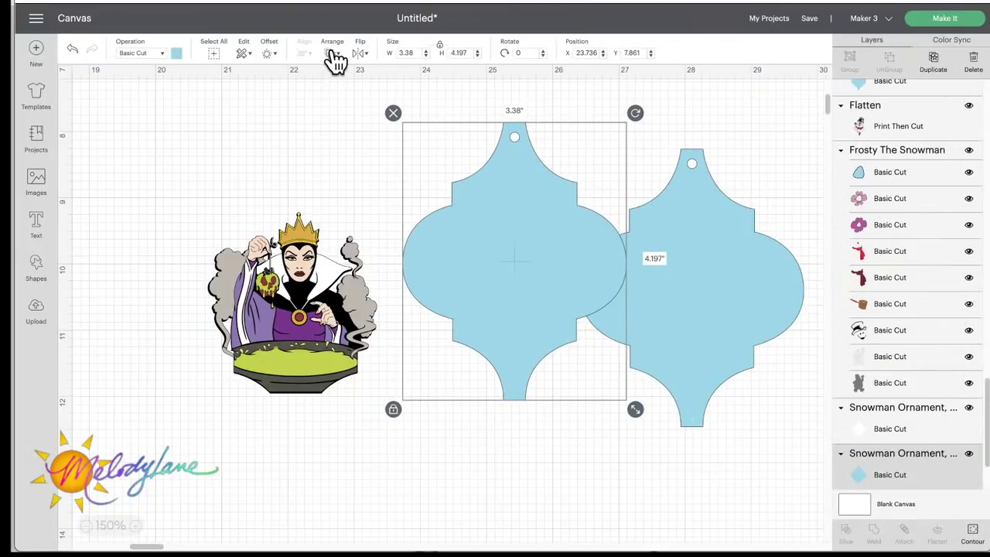
pyautogui.click(334, 60)
pyautogui.click(346, 70)
pyautogui.moveTo(514, 265); pyautogui.dragTo(296, 301)
pyautogui.click(464, 278)
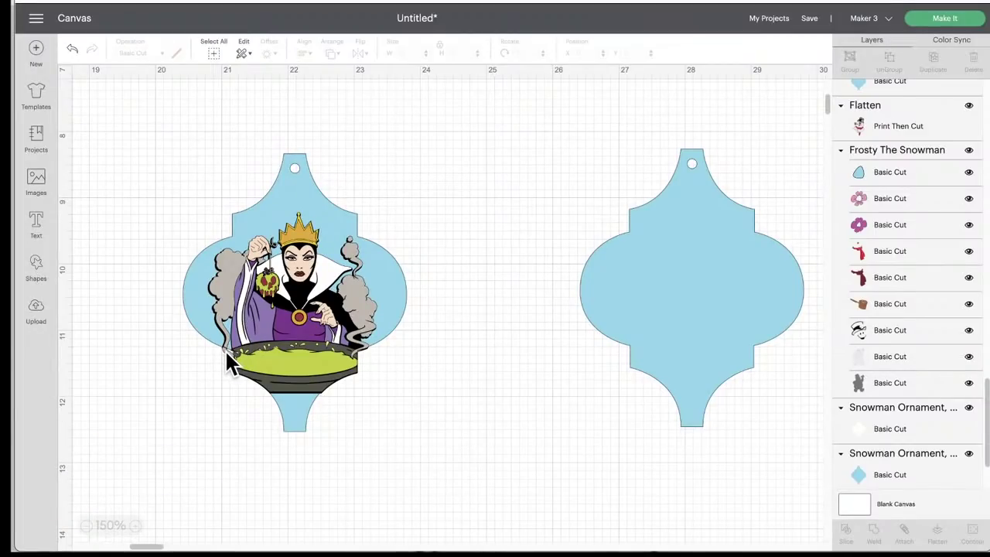
pyautogui.moveTo(224, 349); pyautogui.dragTo(453, 413)
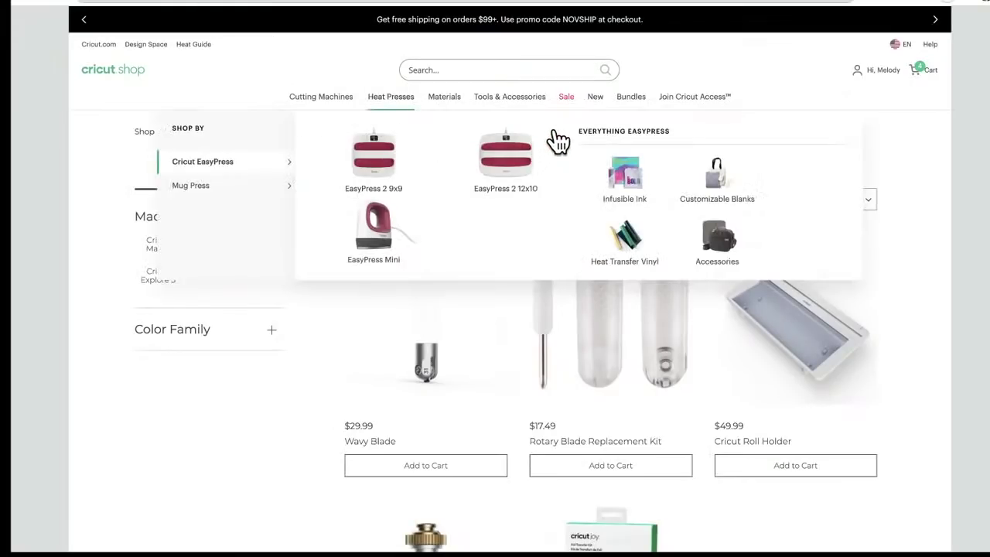
# Step: In the Cricut Shop, browse the machine mats and add the 30-count StandardGrip Machine Mat, 12" x 12", to the cart
pyautogui.moveTo(499, 115)
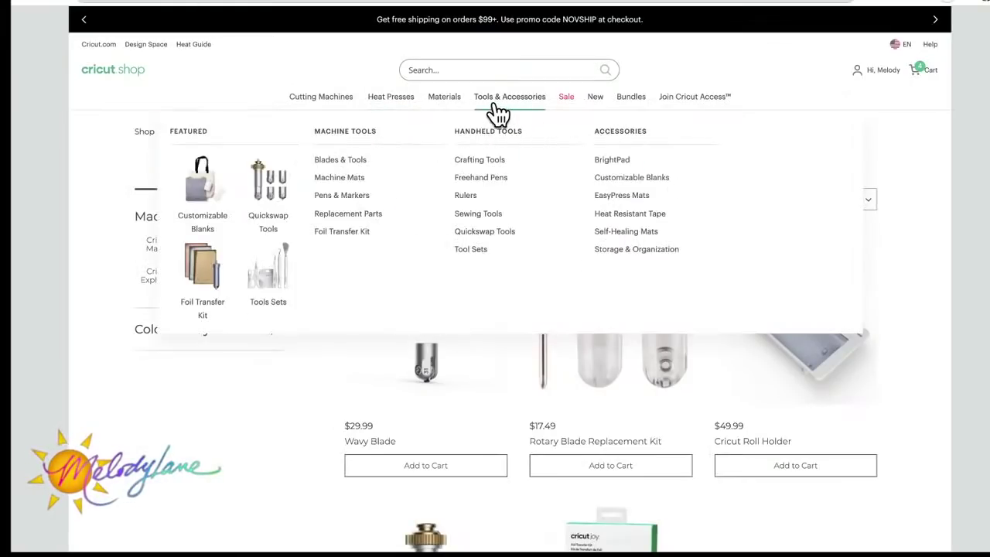
pyautogui.moveTo(453, 109)
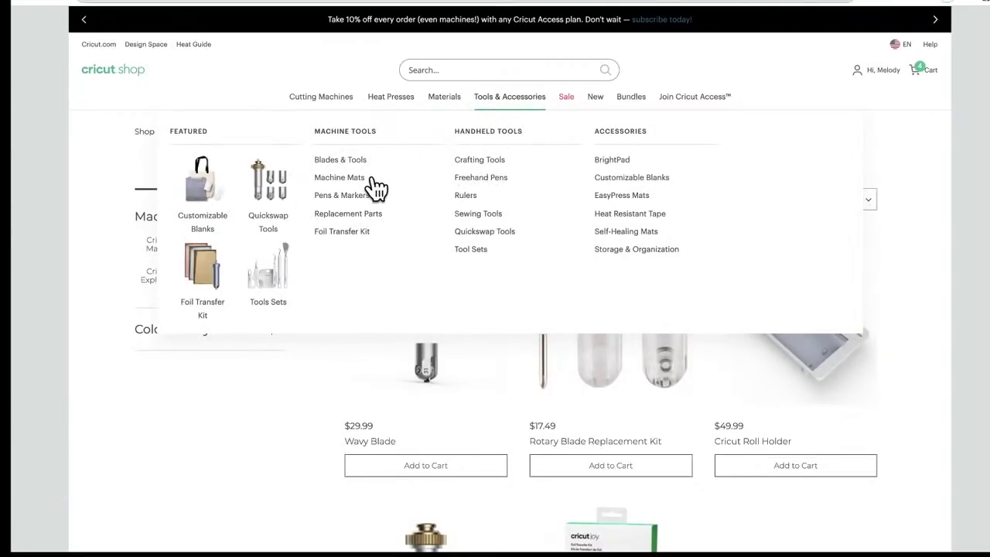
pyautogui.click(340, 177)
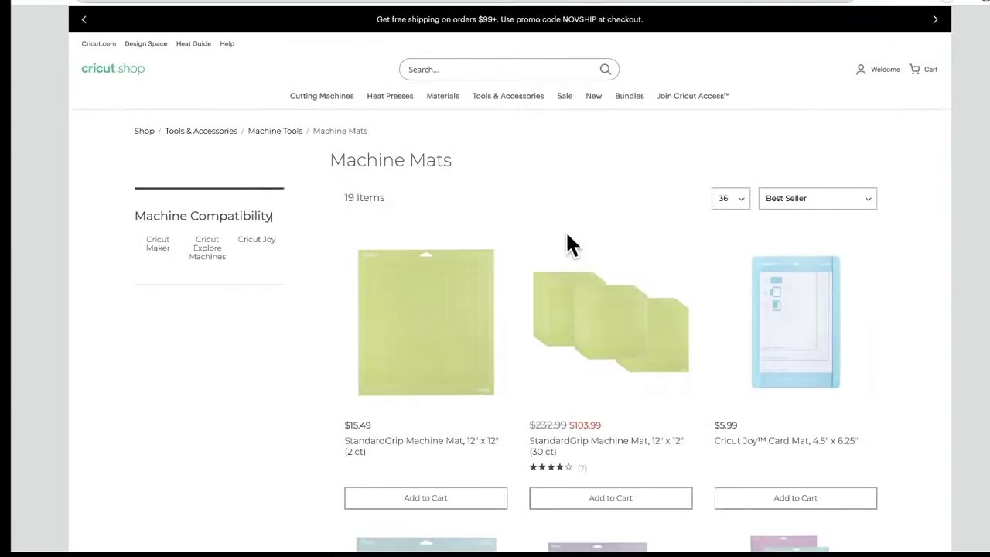
pyautogui.scroll(-3, 648, 394)
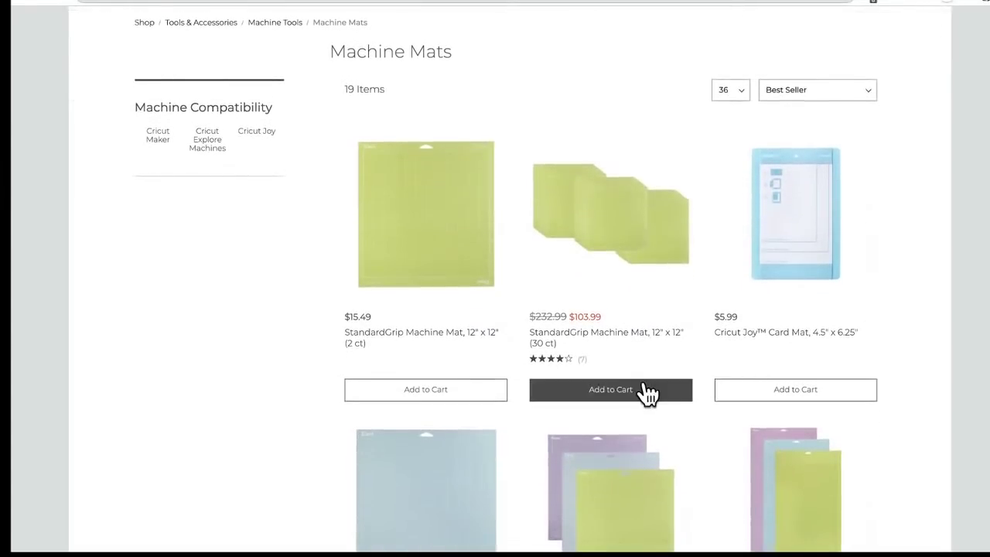
pyautogui.click(611, 390)
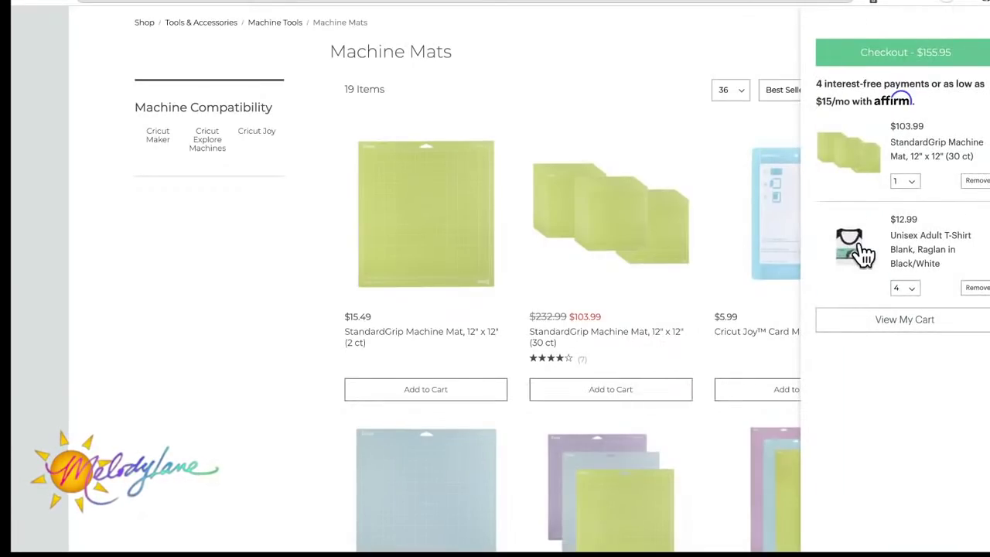
# Step: Remove the black/white raglan T-shirt blanks from the cart and take the order through checkout to the payment stage
pyautogui.click(978, 288)
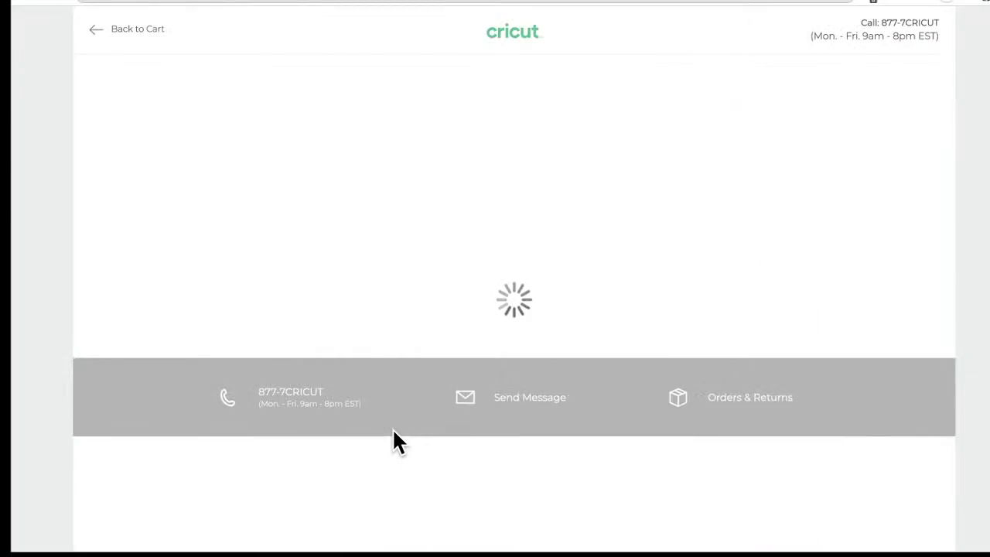
pyautogui.scroll(-2, 393, 440)
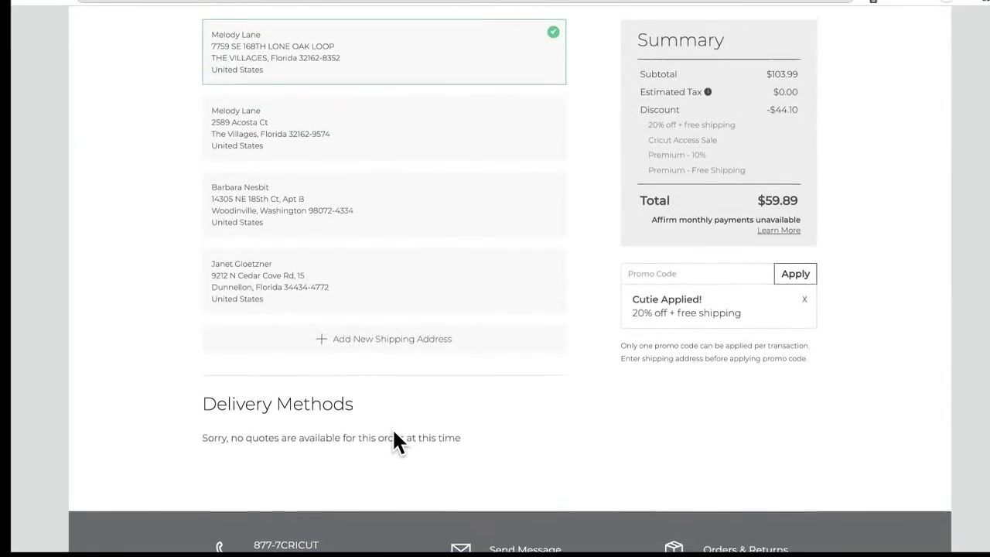
pyautogui.click(510, 533)
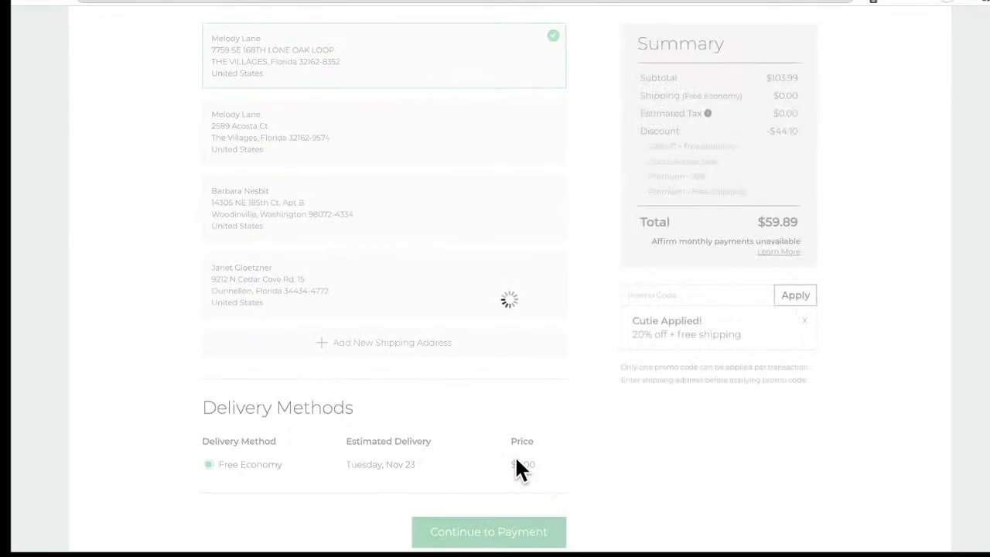
pyautogui.scroll(-2, 518, 468)
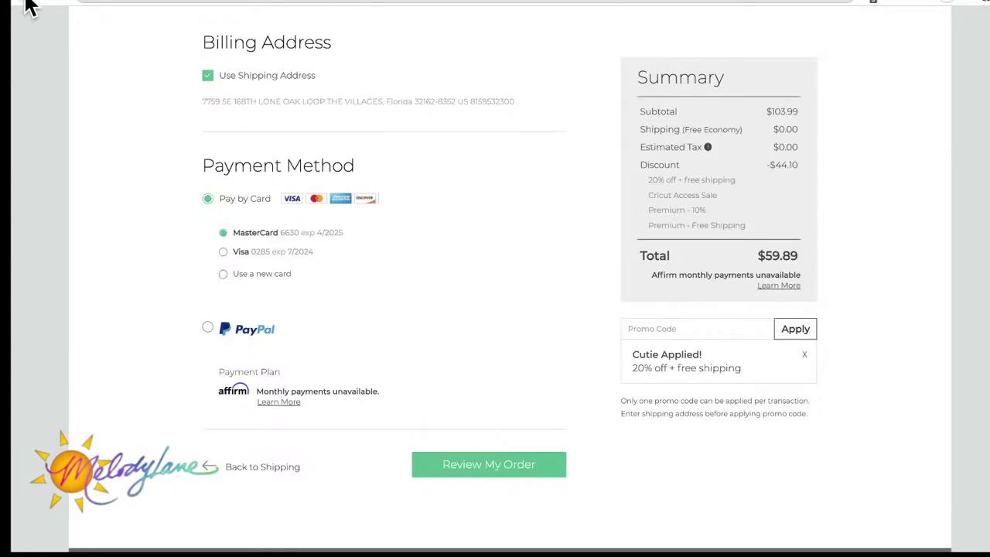
# Step: Leave checkout, browse the shop's materials and add the clearance Basswood, 11" x 11", to the cart
pyautogui.click(27, 6)
pyautogui.click(27, 6)
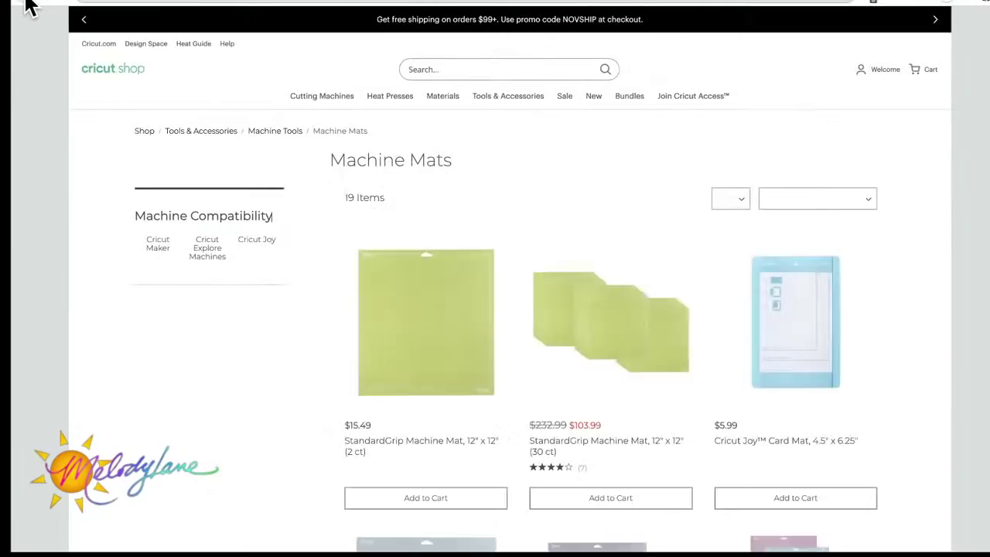
pyautogui.moveTo(431, 154)
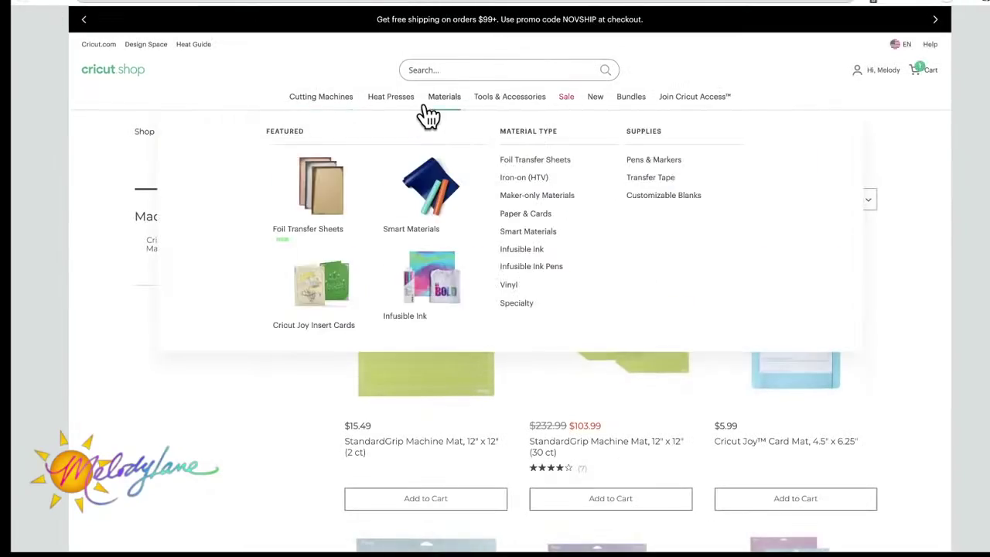
pyautogui.moveTo(416, 101)
pyautogui.moveTo(463, 108)
pyautogui.click(442, 102)
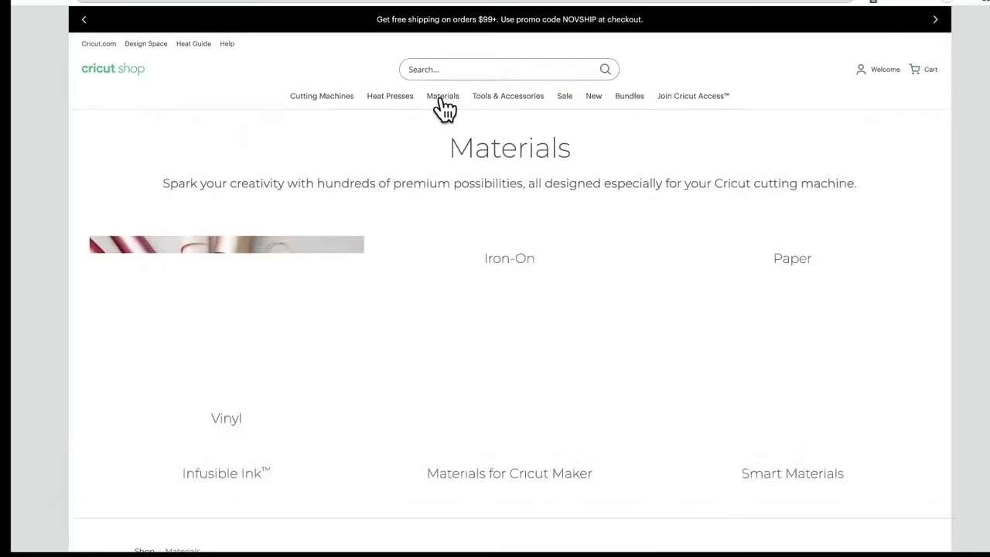
pyautogui.scroll(-10, 502, 435)
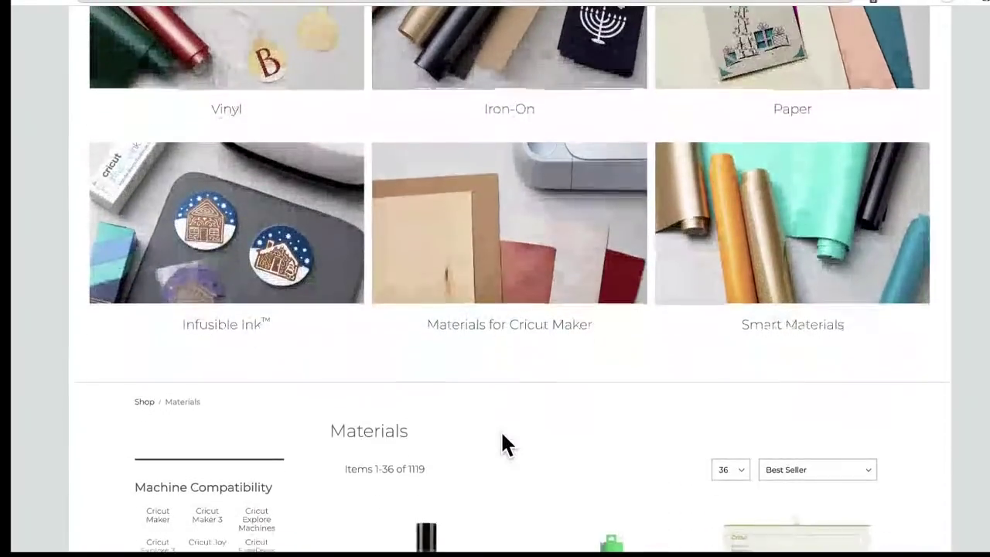
pyautogui.scroll(-1, 504, 446)
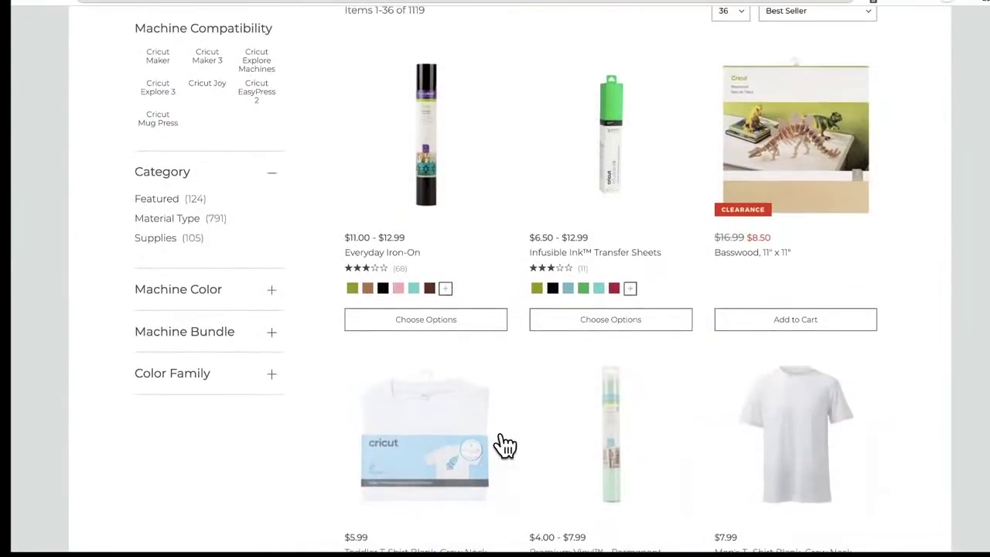
pyautogui.click(804, 321)
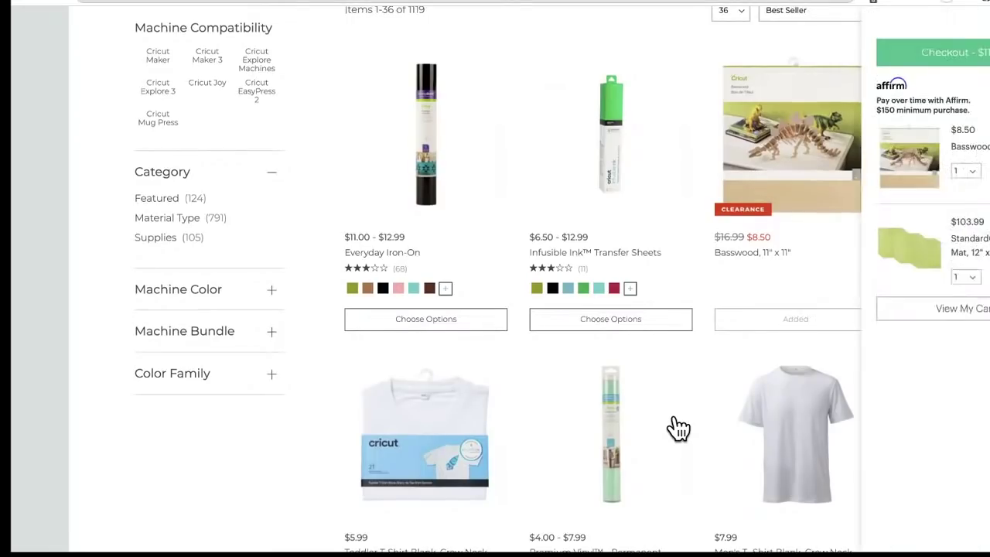
# Step: Remove the StandardGrip mats from the cart and set the basswood quantity to 6
pyautogui.click(973, 278)
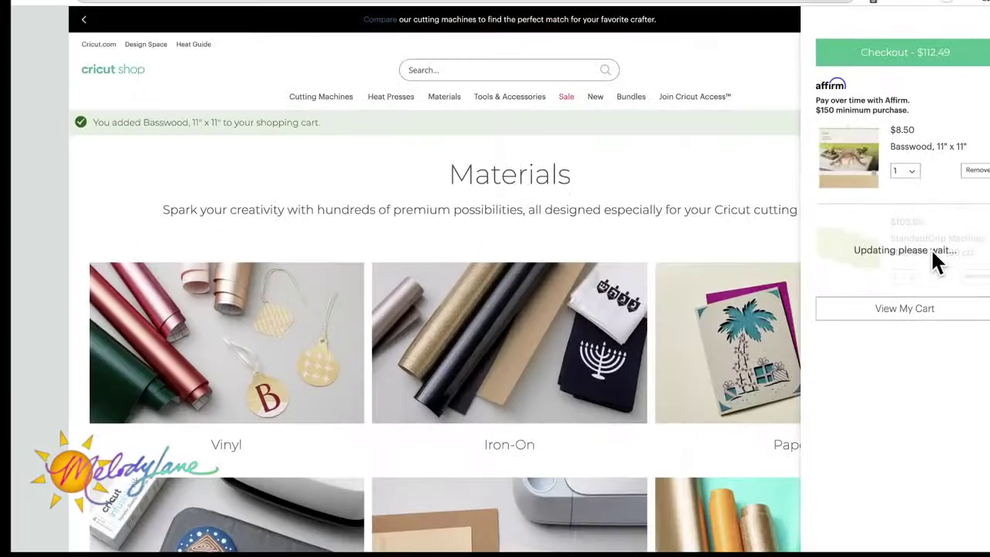
pyautogui.click(911, 171)
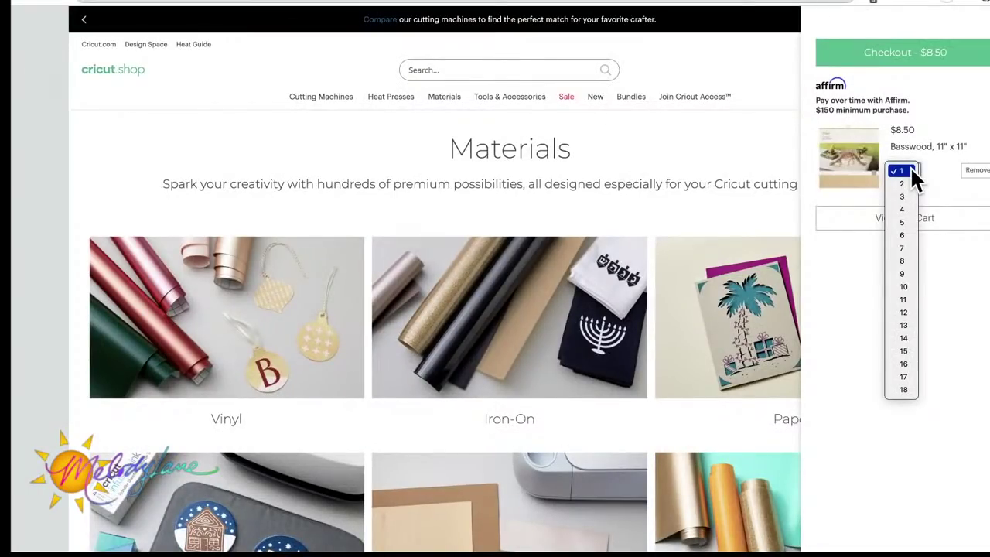
pyautogui.click(902, 235)
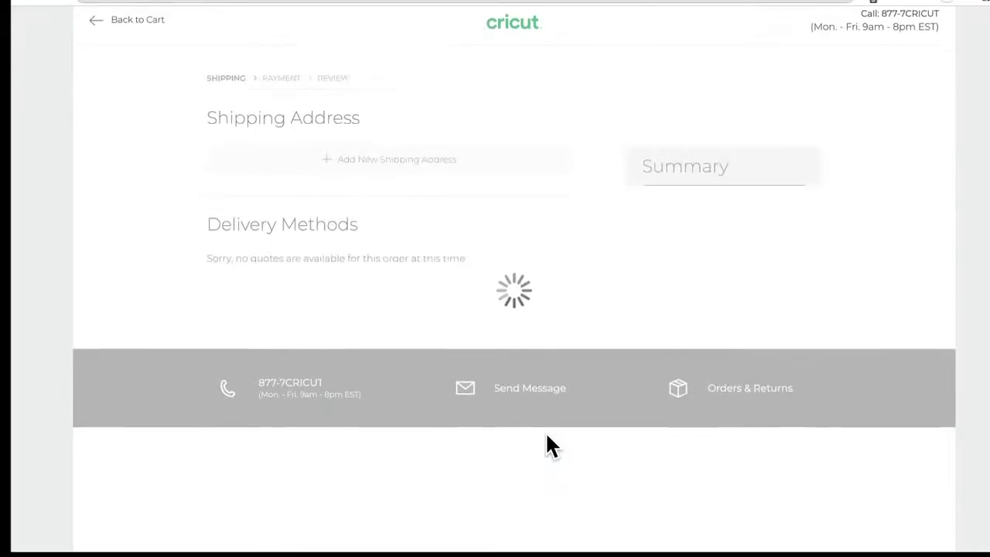
# Step: Check out the basswood order with free economy delivery and continue to the payment stage
pyautogui.scroll(-1, 553, 441)
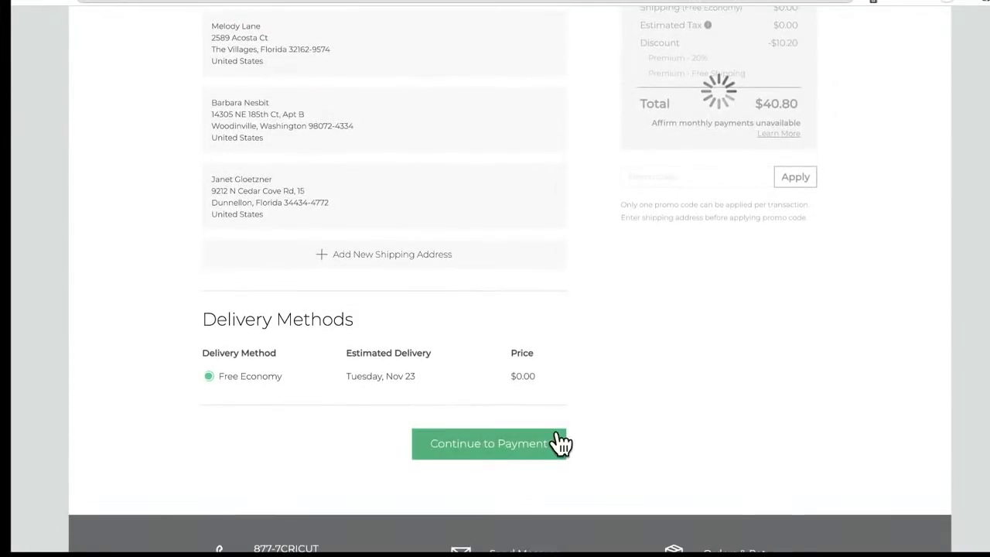
pyautogui.click(518, 443)
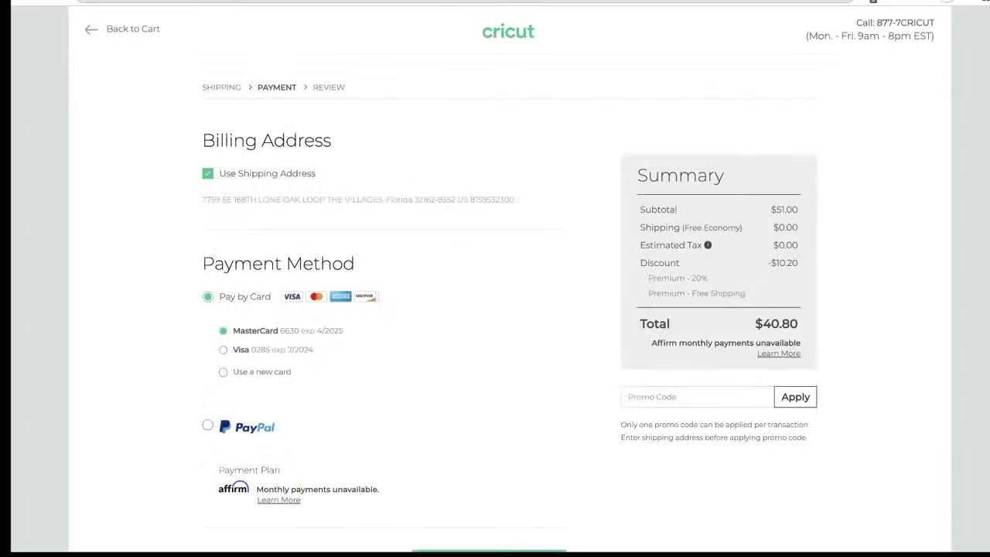
pyautogui.scroll(-1, 537, 393)
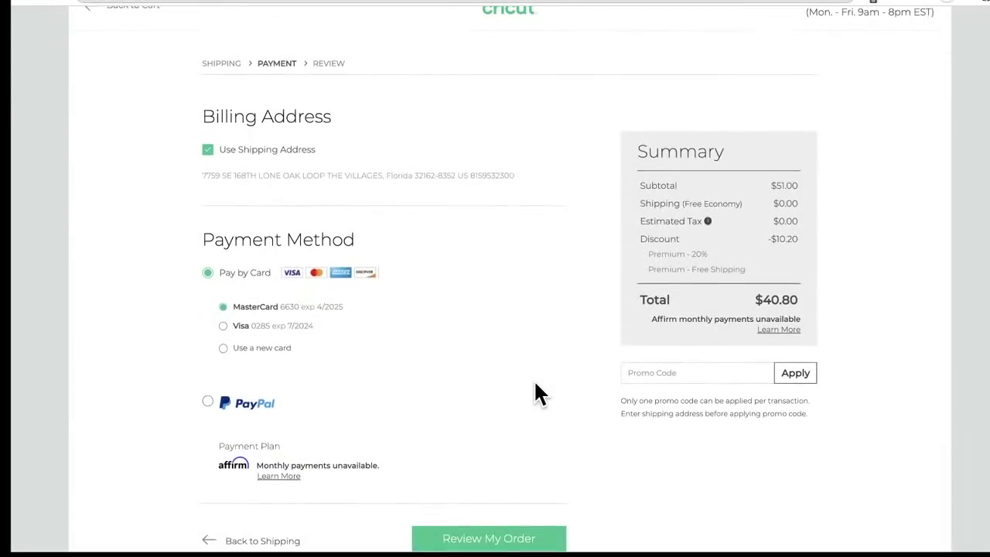